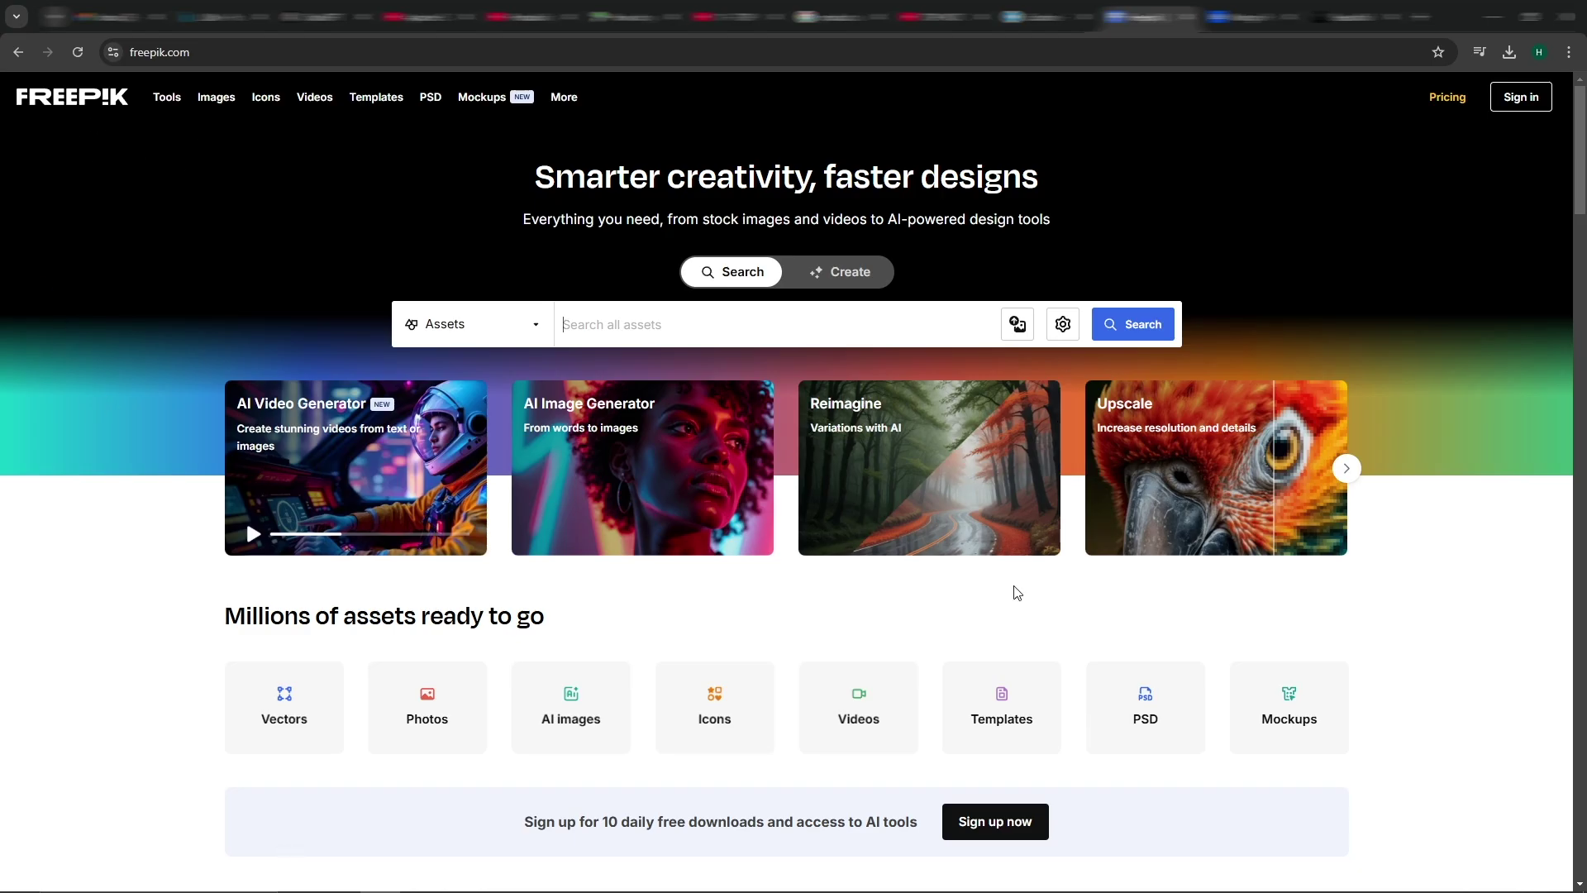
Browse the Freepik, Behance mango project and Unsplash pages for stock images and design inspiration.
scroll(992, 578, "down", 5)
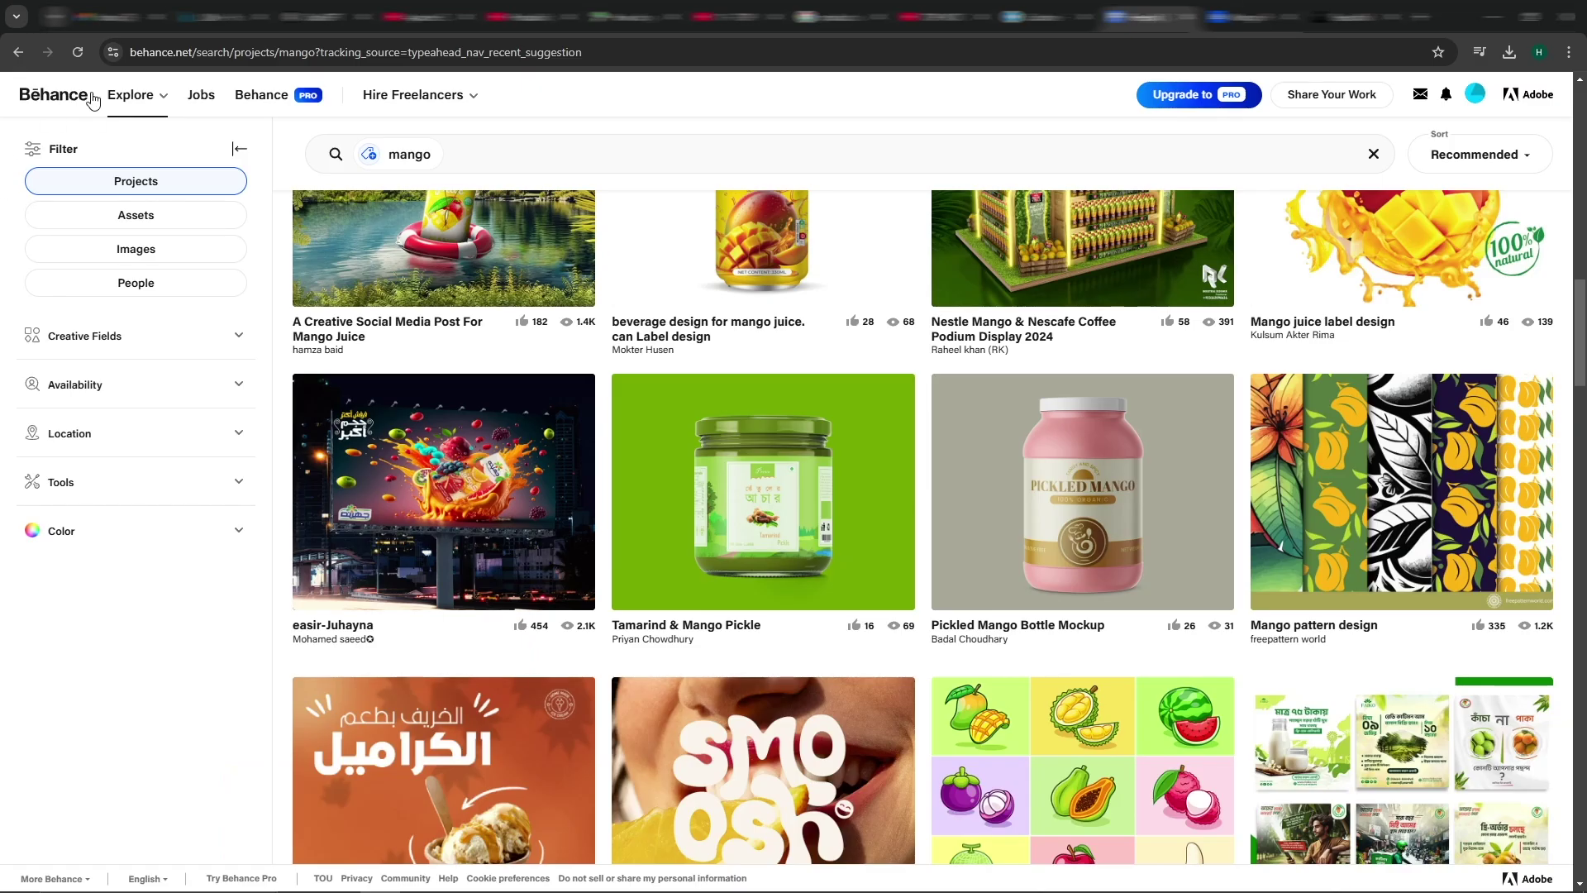
scroll(771, 661, "down", 5)
scroll(771, 661, "up", 10)
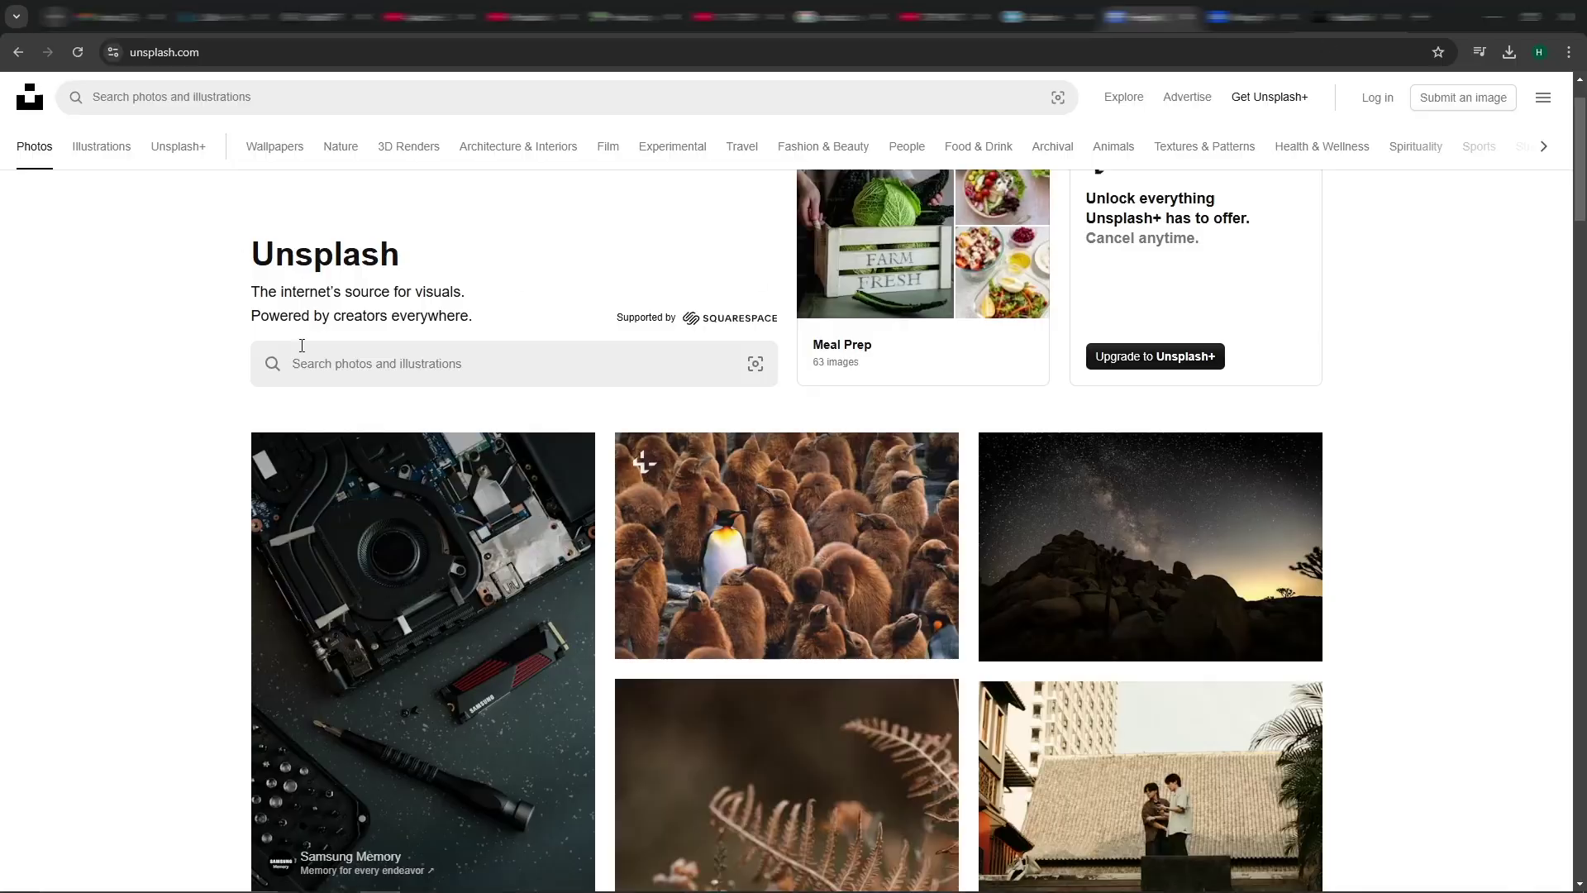
scroll(697, 578, "down", 4)
scroll(698, 577, "down", 5)
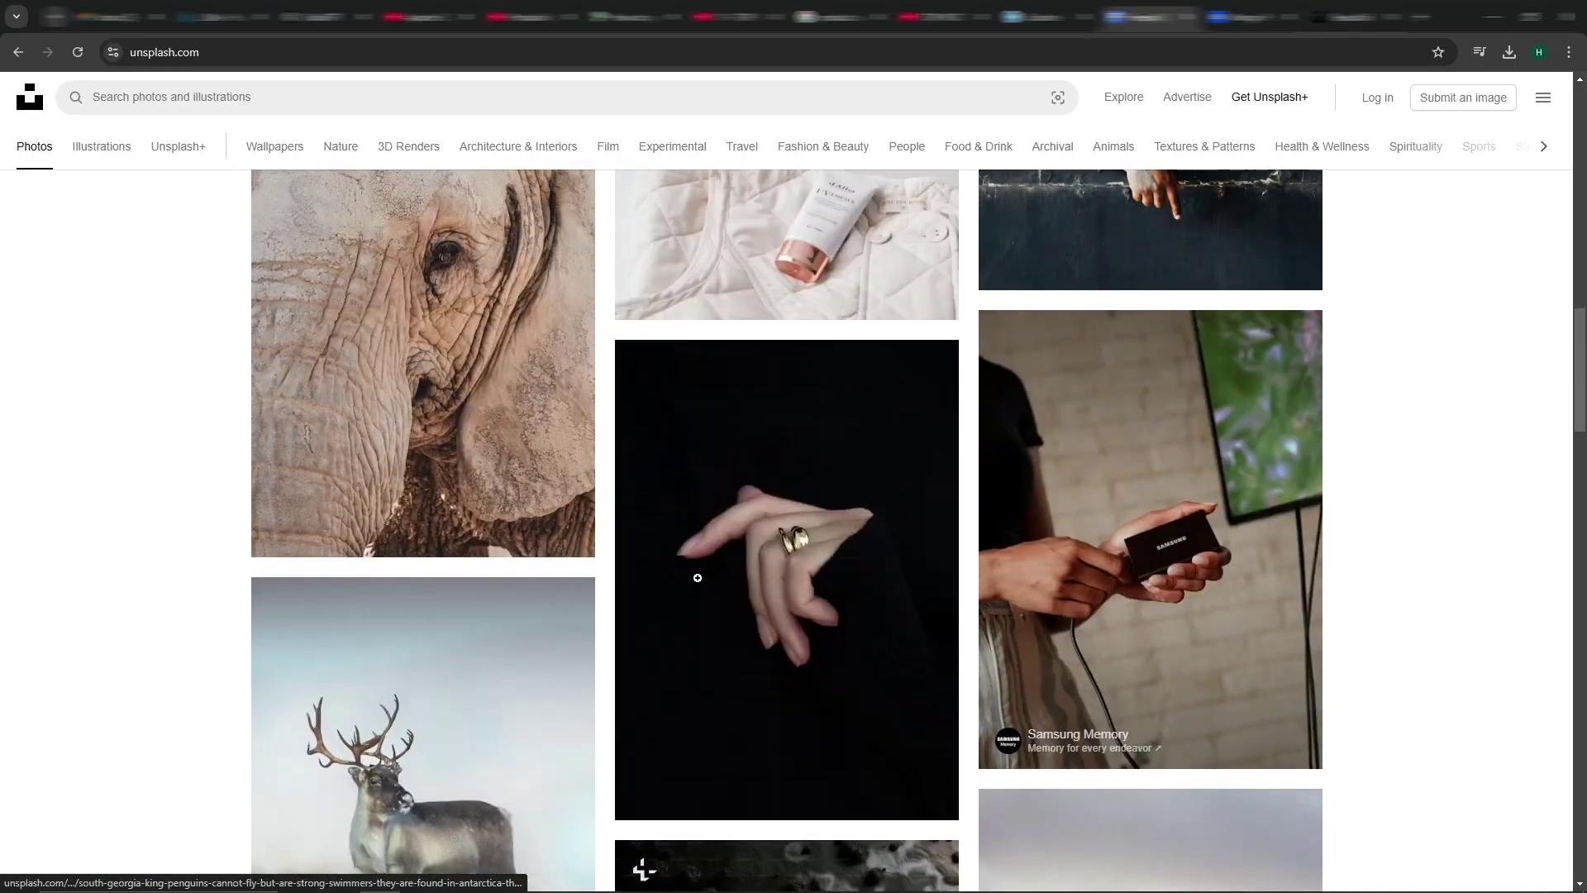
scroll(698, 578, "up", 10)
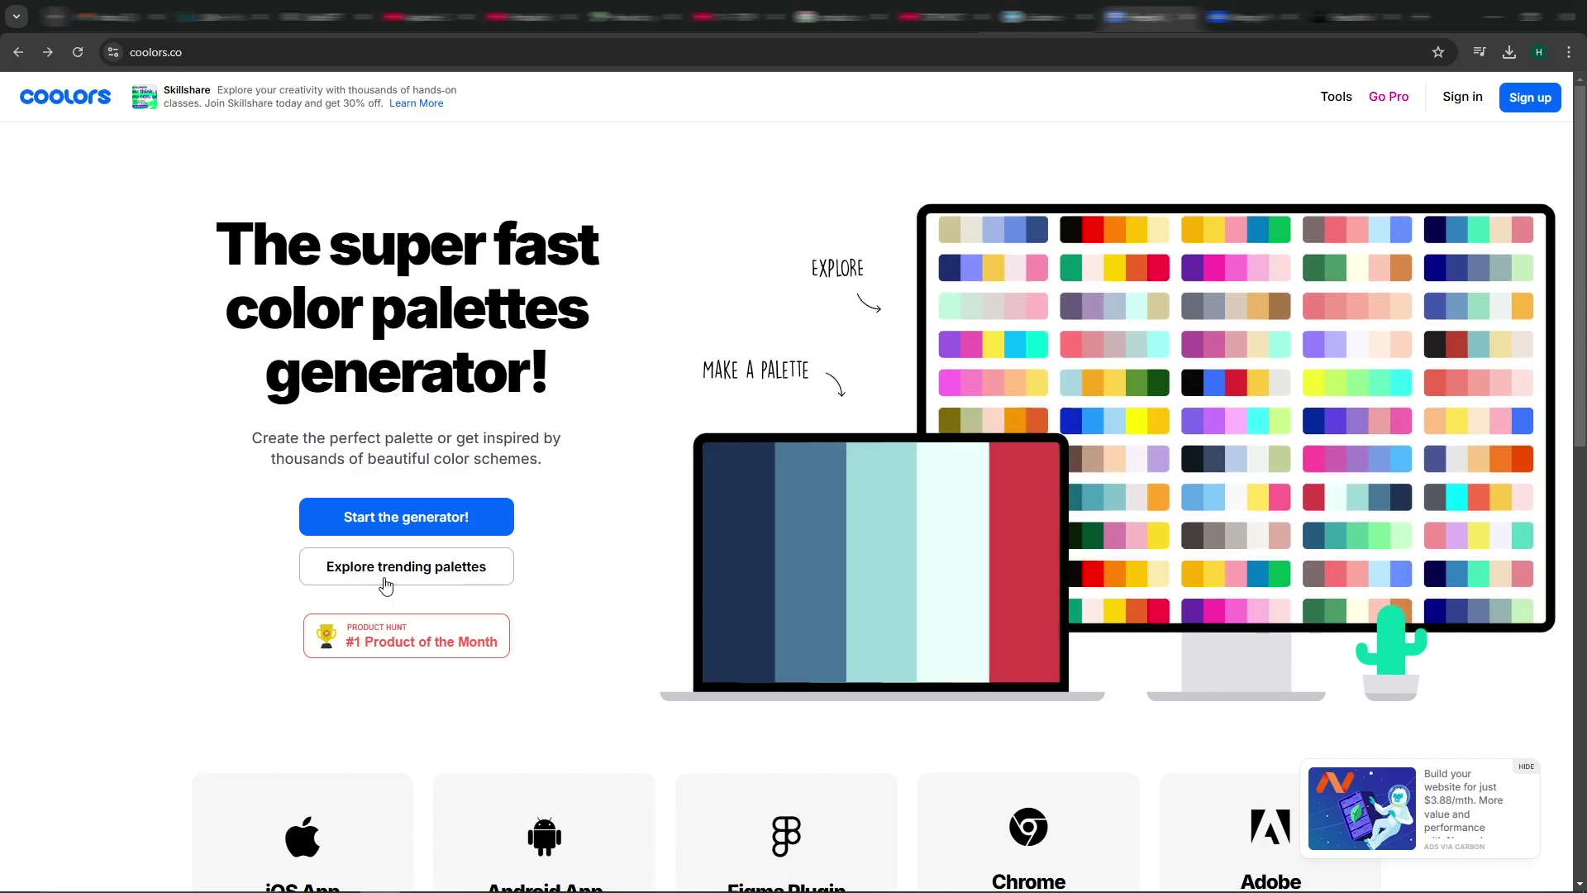
Look through the trending color palettes on Coolors and return to the start page.
left_click(418, 575)
scroll(995, 360, "down", 6)
scroll(995, 360, "up", 6)
left_click(18, 51)
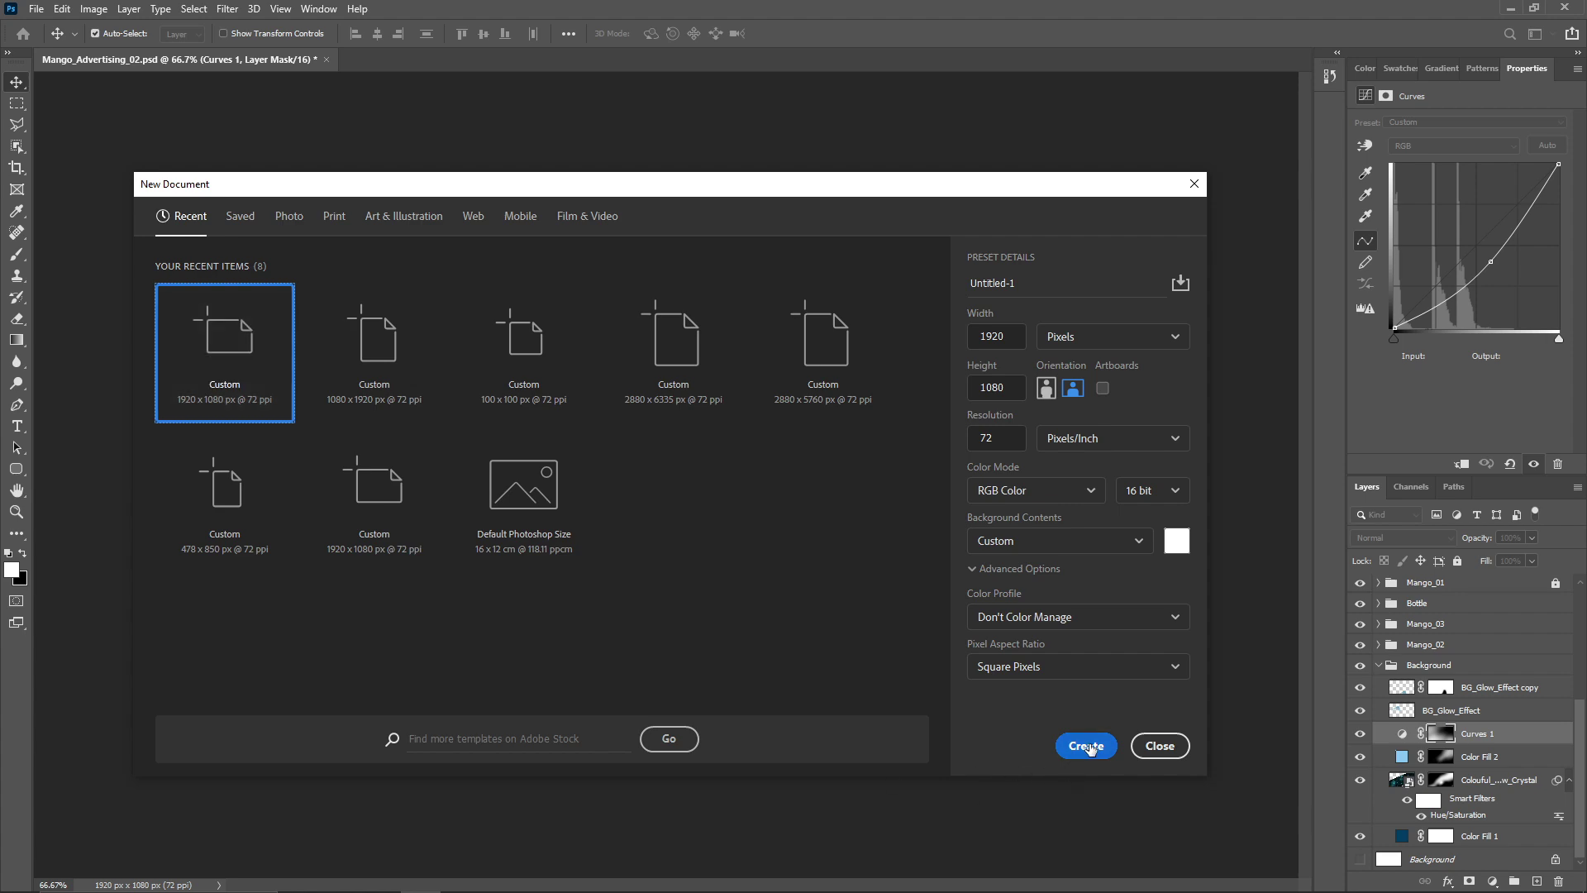
Create a 1920 × 1080 px, 72 ppi, 16-bit RGB document and add a solid color fill layer in #003c62.
left_click(1093, 748)
left_click(1492, 881)
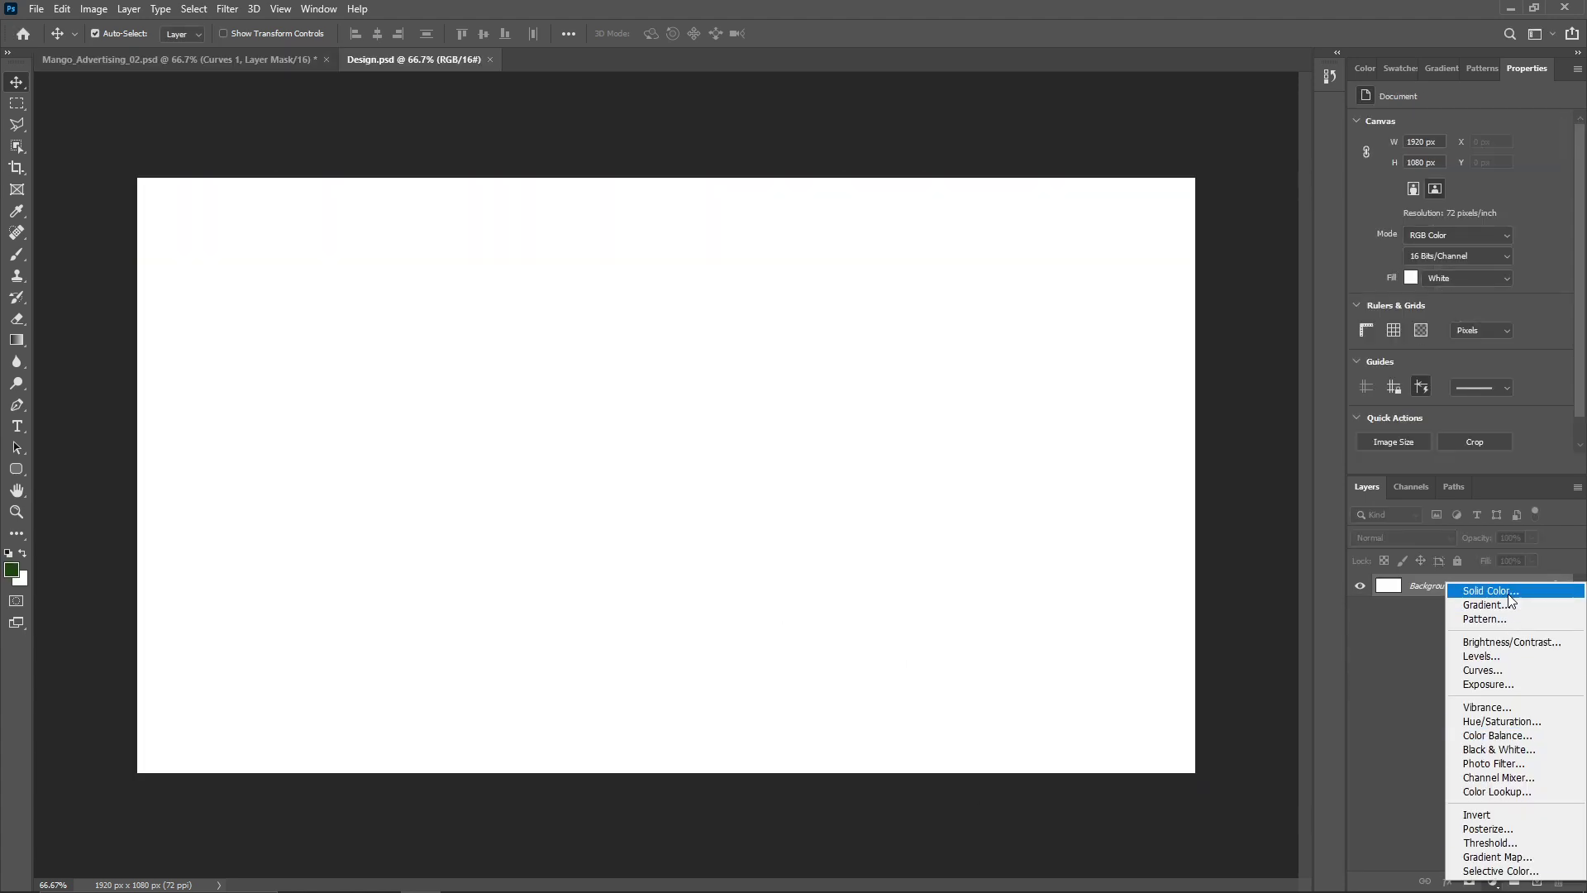
left_click(1454, 589)
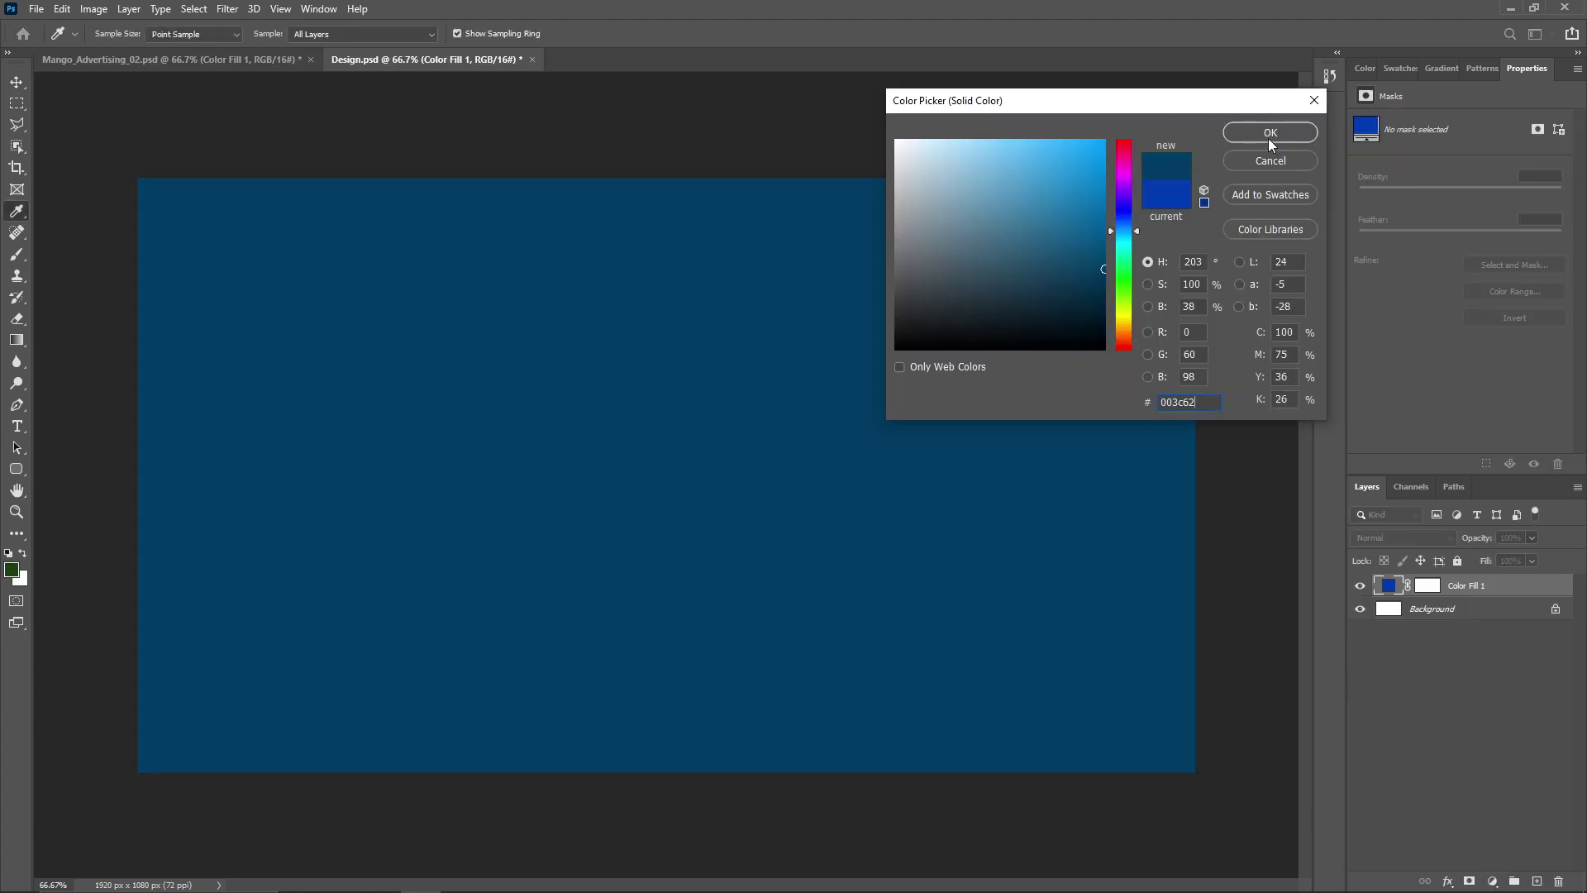
left_click(1270, 134)
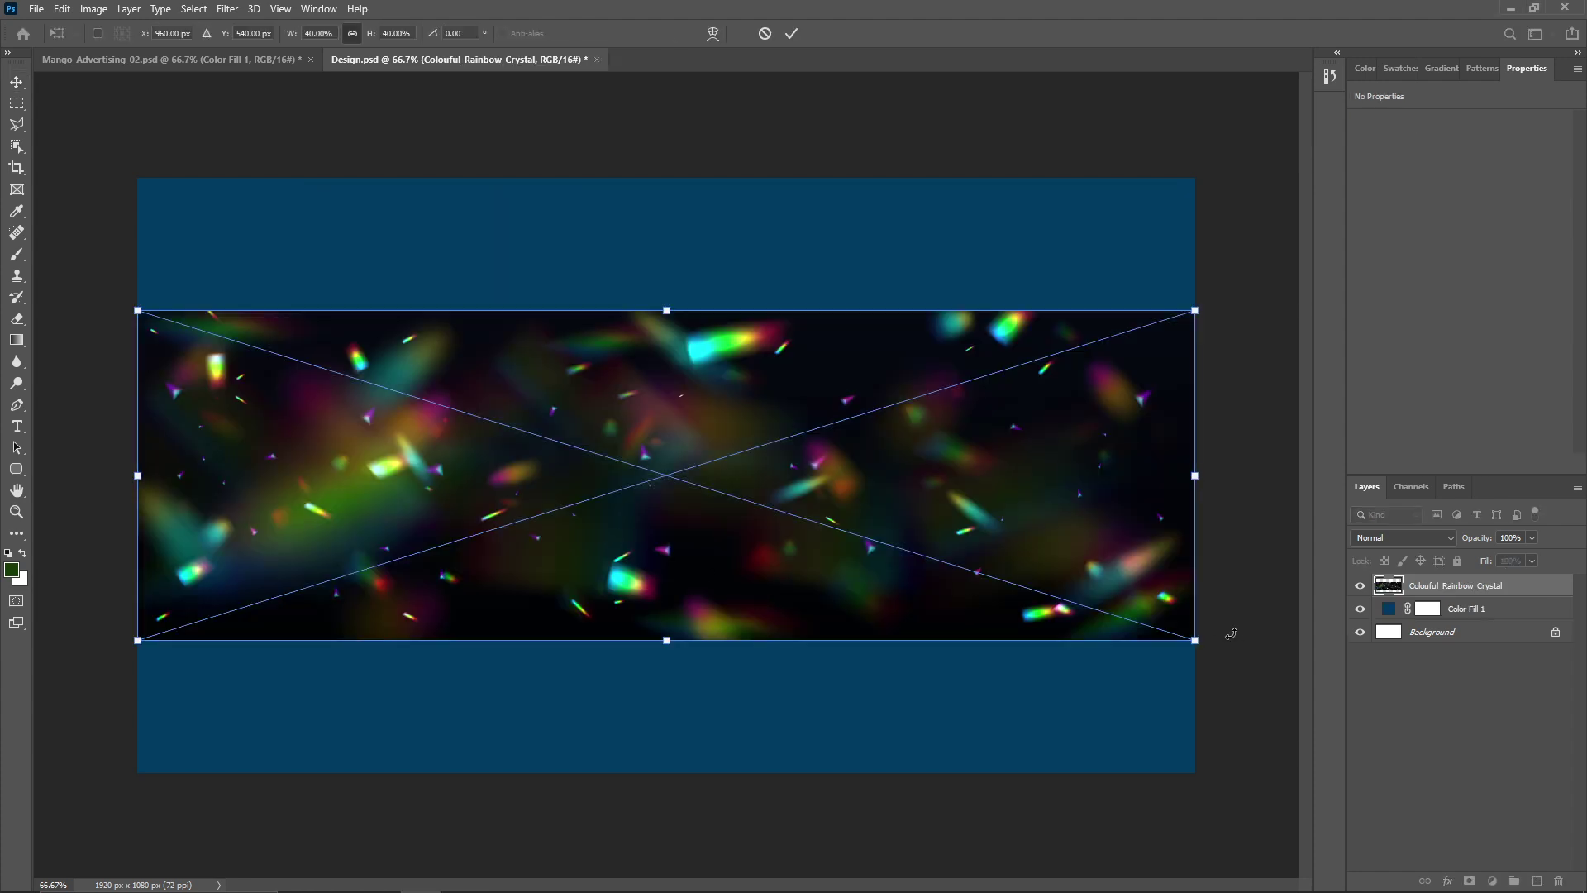
Rotate and enlarge the placed rainbow crystal image diagonally across the canvas and set its blend mode to Screen.
left_click_drag(1229, 637, 1246, 456)
mouse_move(114, 533)
left_mouse_down()
mouse_move(29, 459)
mouse_move(17, 496)
left_mouse_up()
key("Return")
left_click(1403, 537)
left_click(1365, 618)
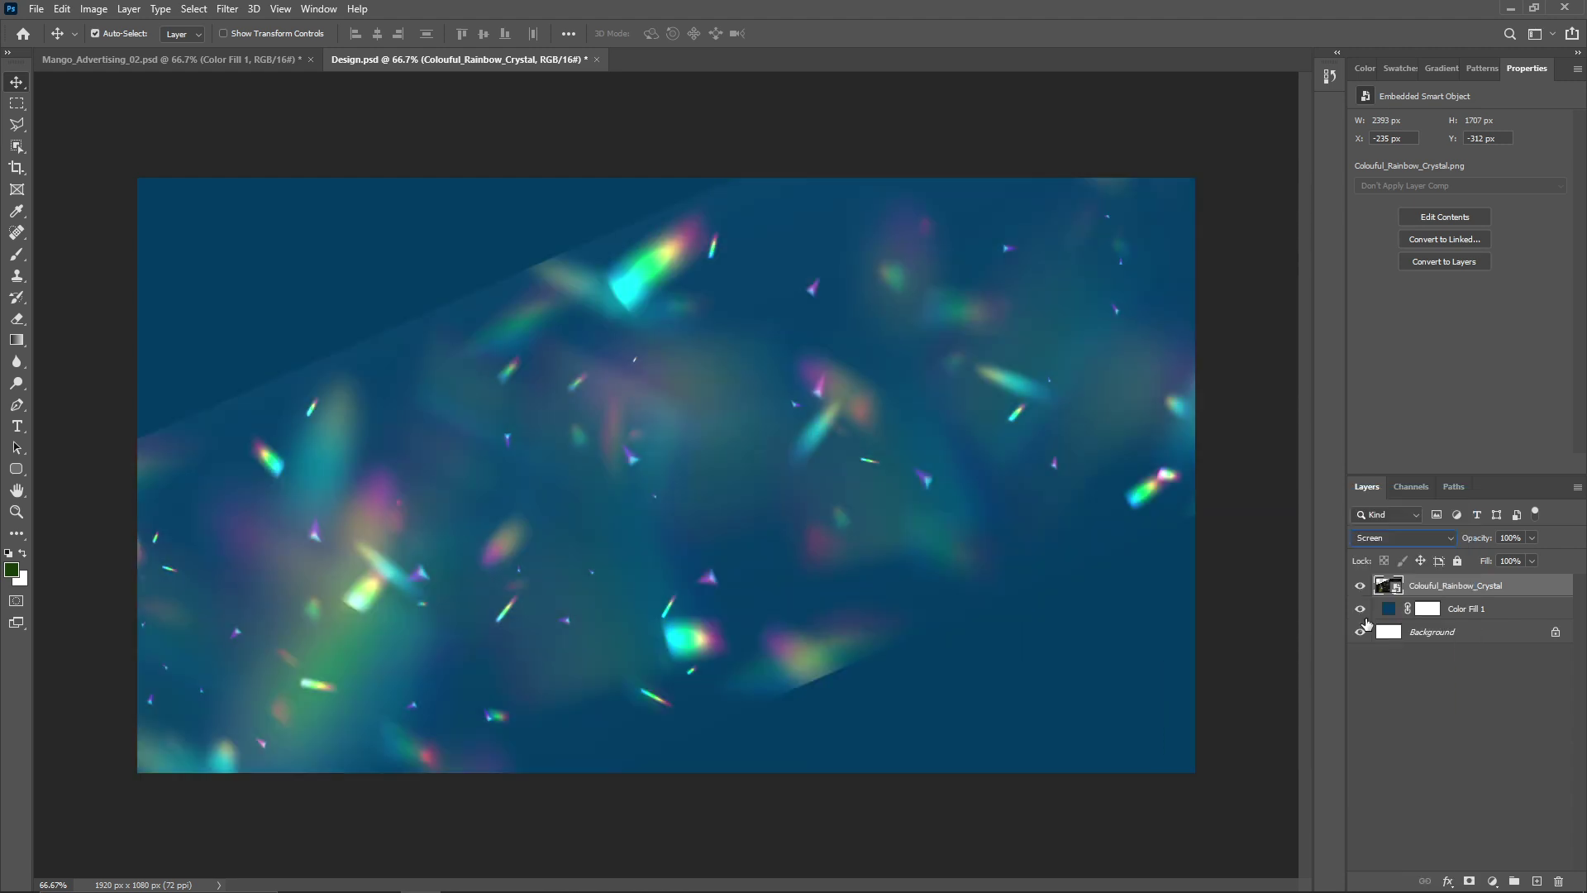
Colorize the crystal layer blue with a Hue/Saturation adjustment at hue 197 and increased saturation.
left_click(93, 8)
mouse_move(240, 52)
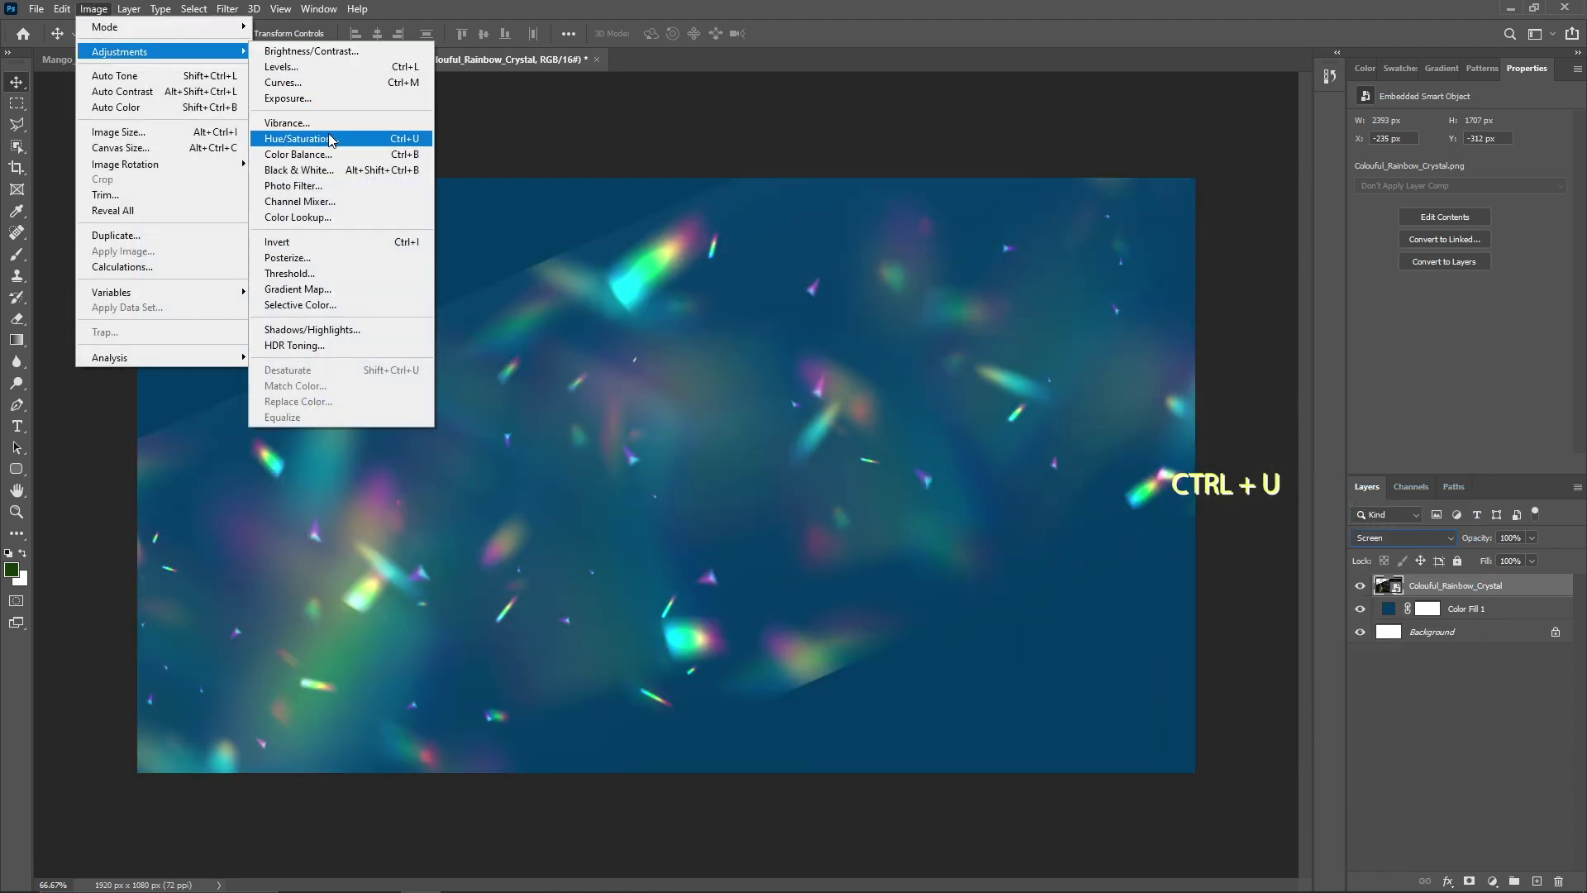
left_click(301, 138)
left_click_drag(691, 193, 991, 535)
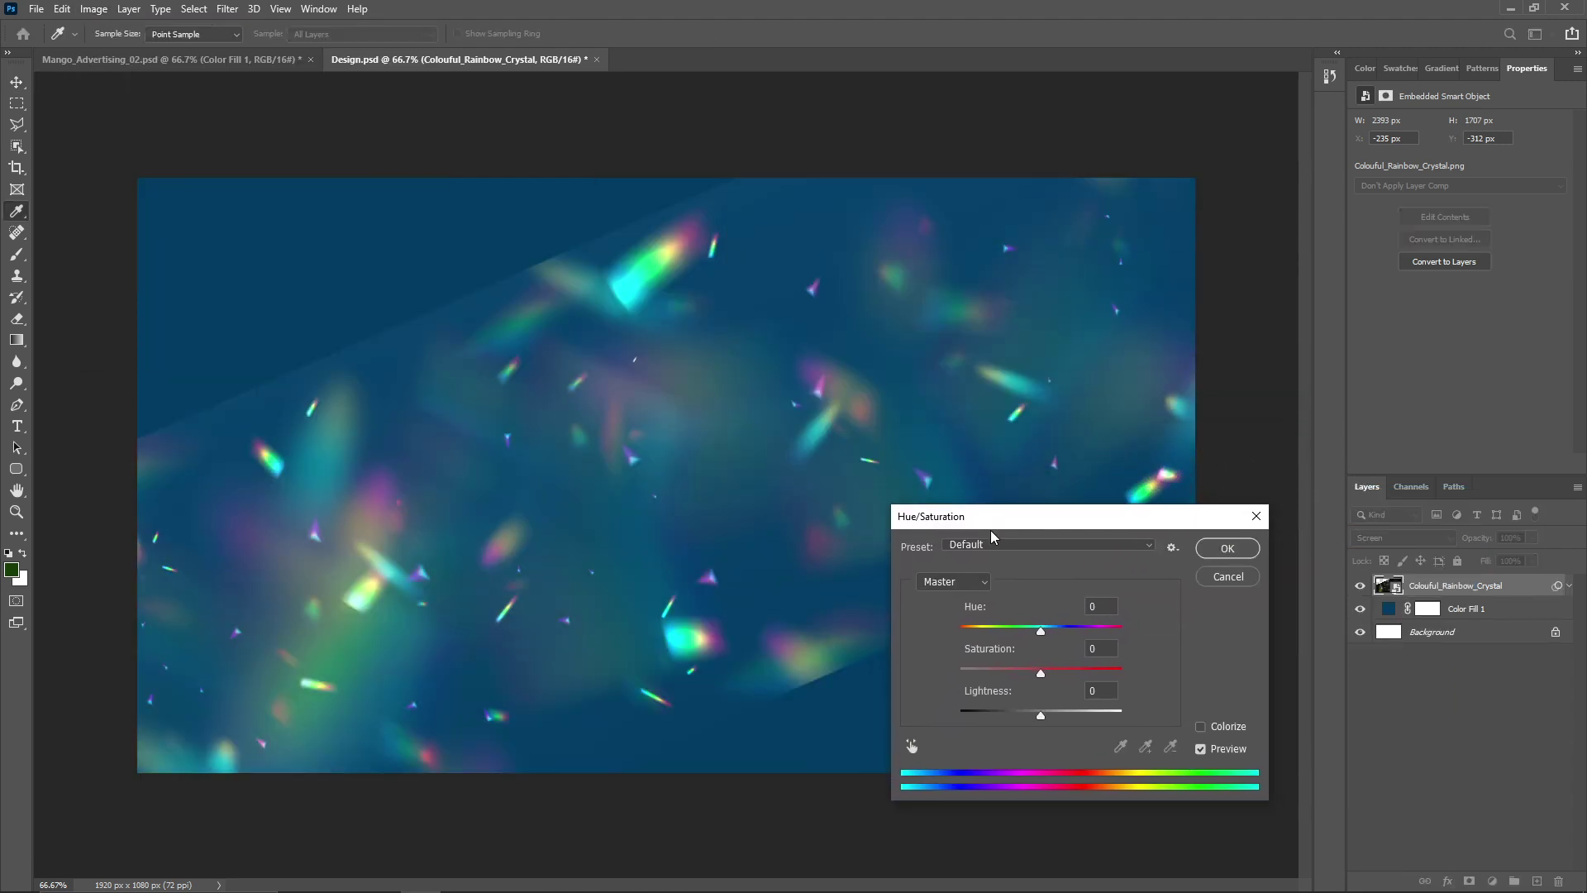
left_click(1201, 727)
left_click_drag(1010, 632, 1028, 673)
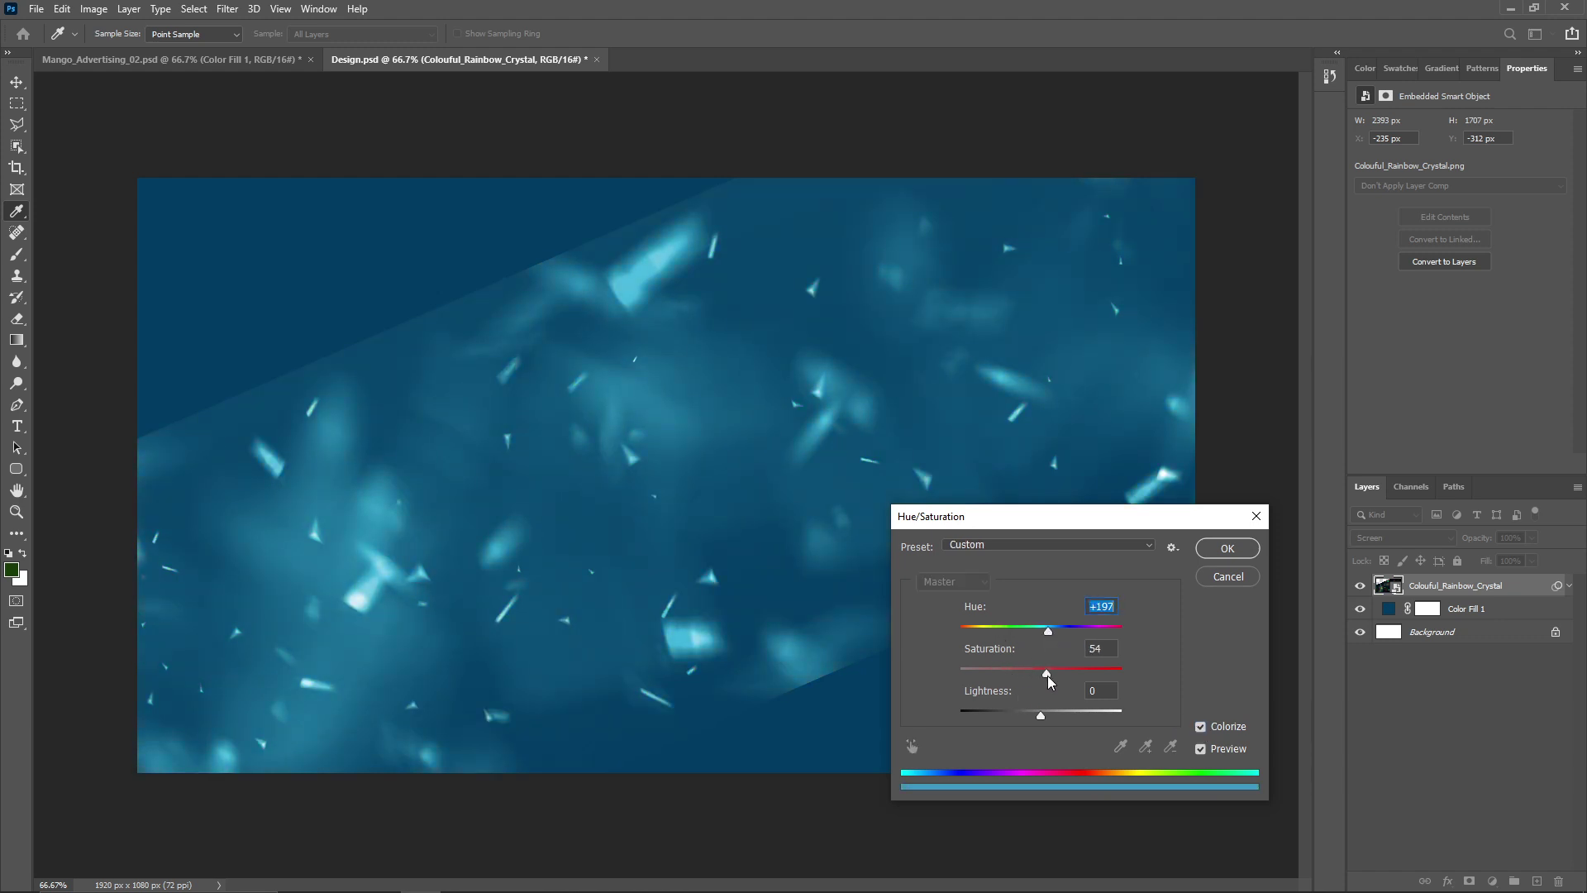
left_click(1228, 549)
Add a layer mask to the crystal layer and ready a 400 px Soft Round brush for painting it.
left_click(1470, 881)
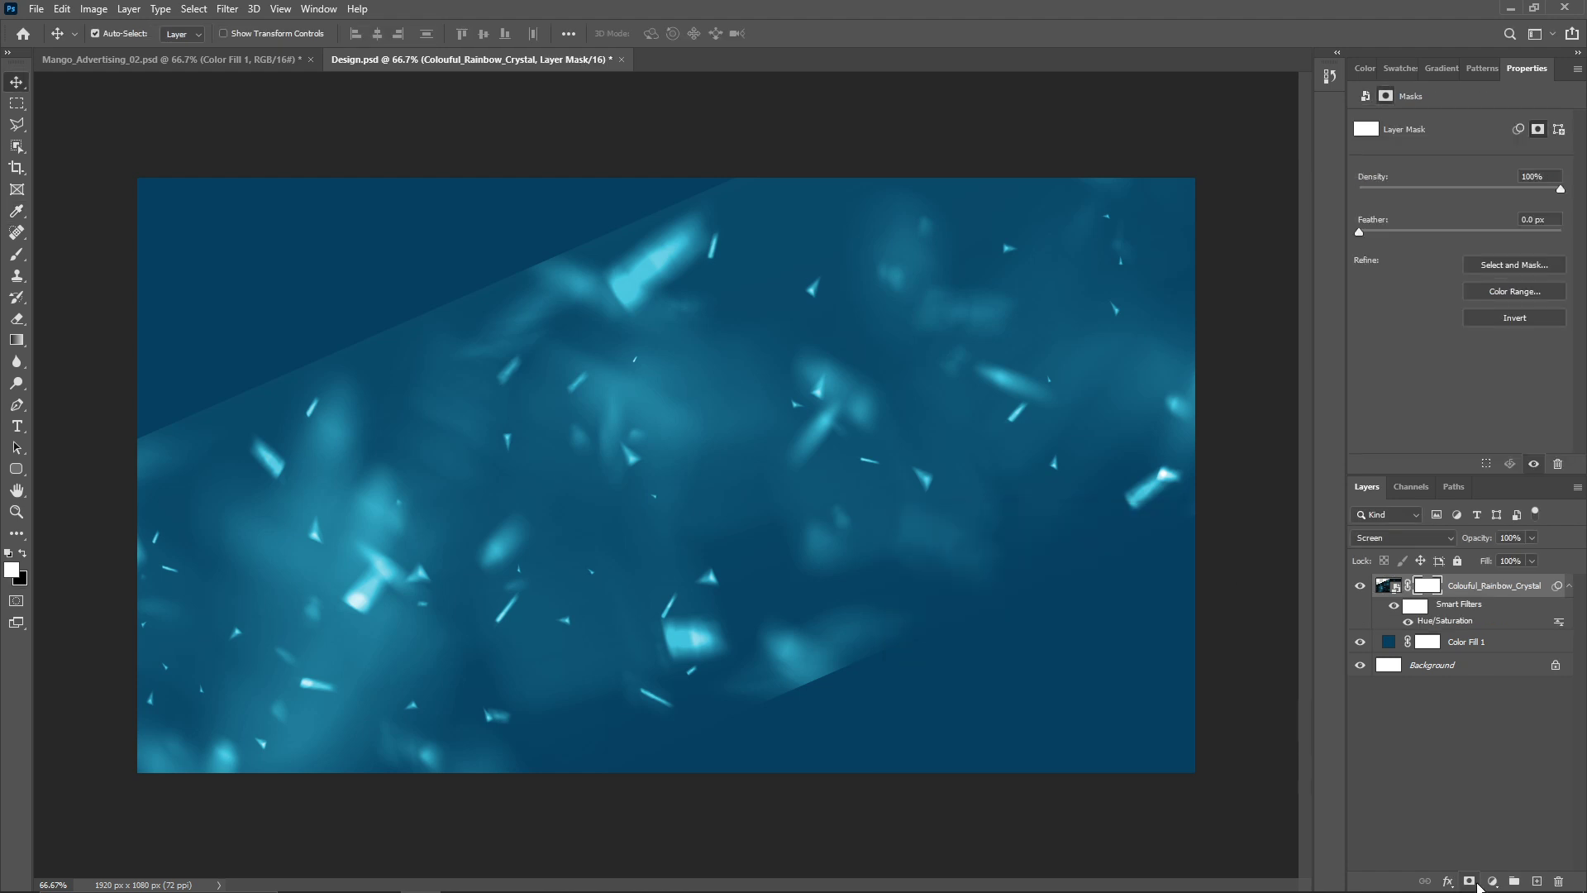
left_click(20, 257)
left_click_drag(491, 52, 492, 52)
left_click(318, 9)
left_click(338, 160)
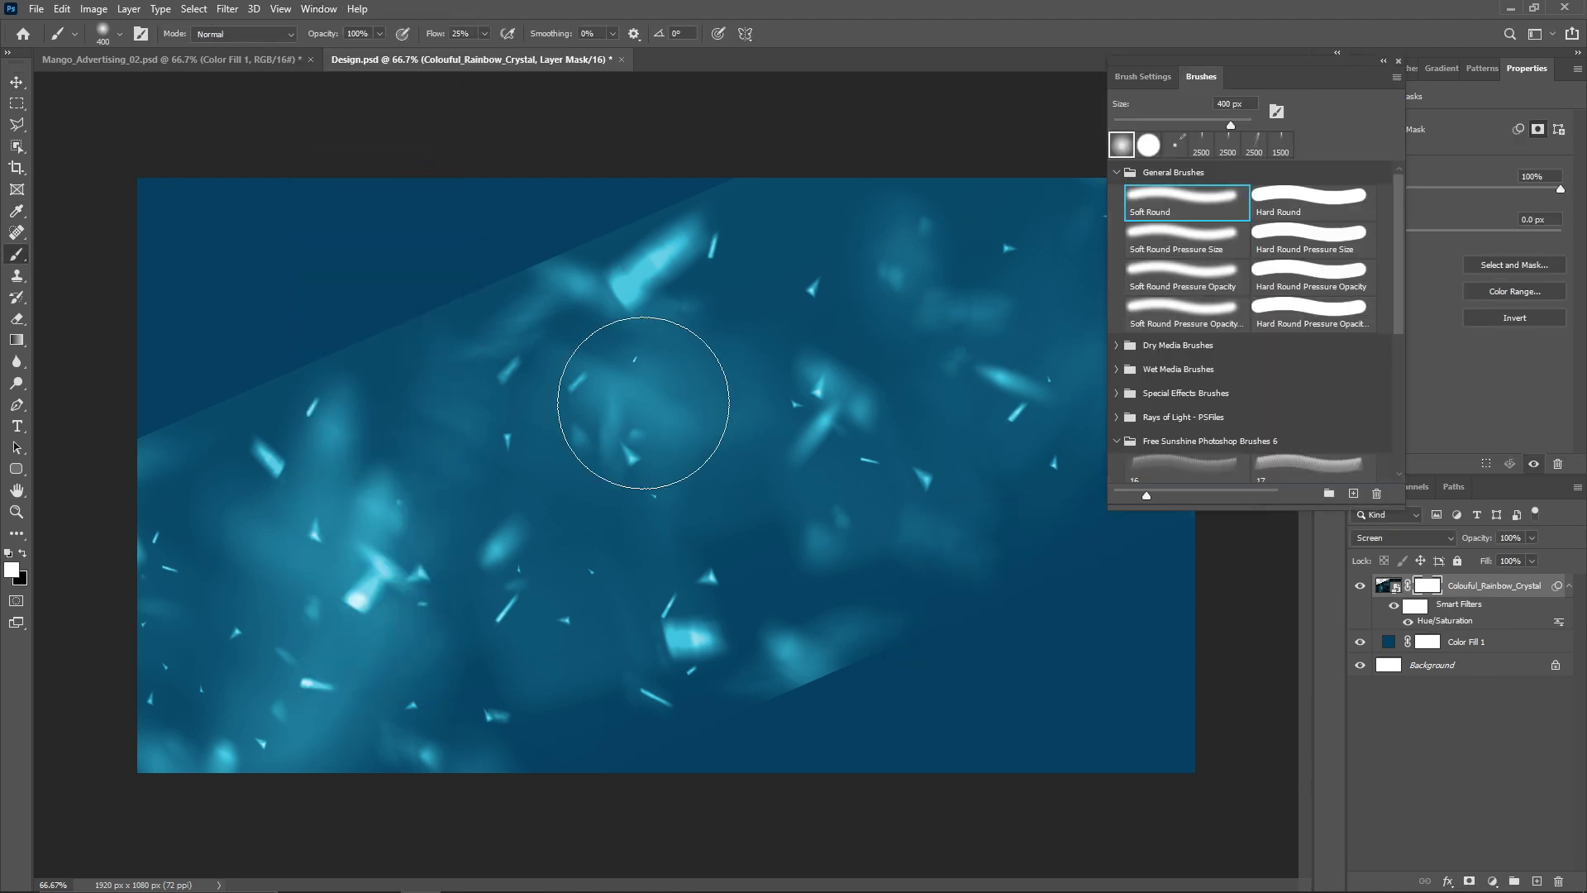
left_click_drag(1271, 72, 1362, 54)
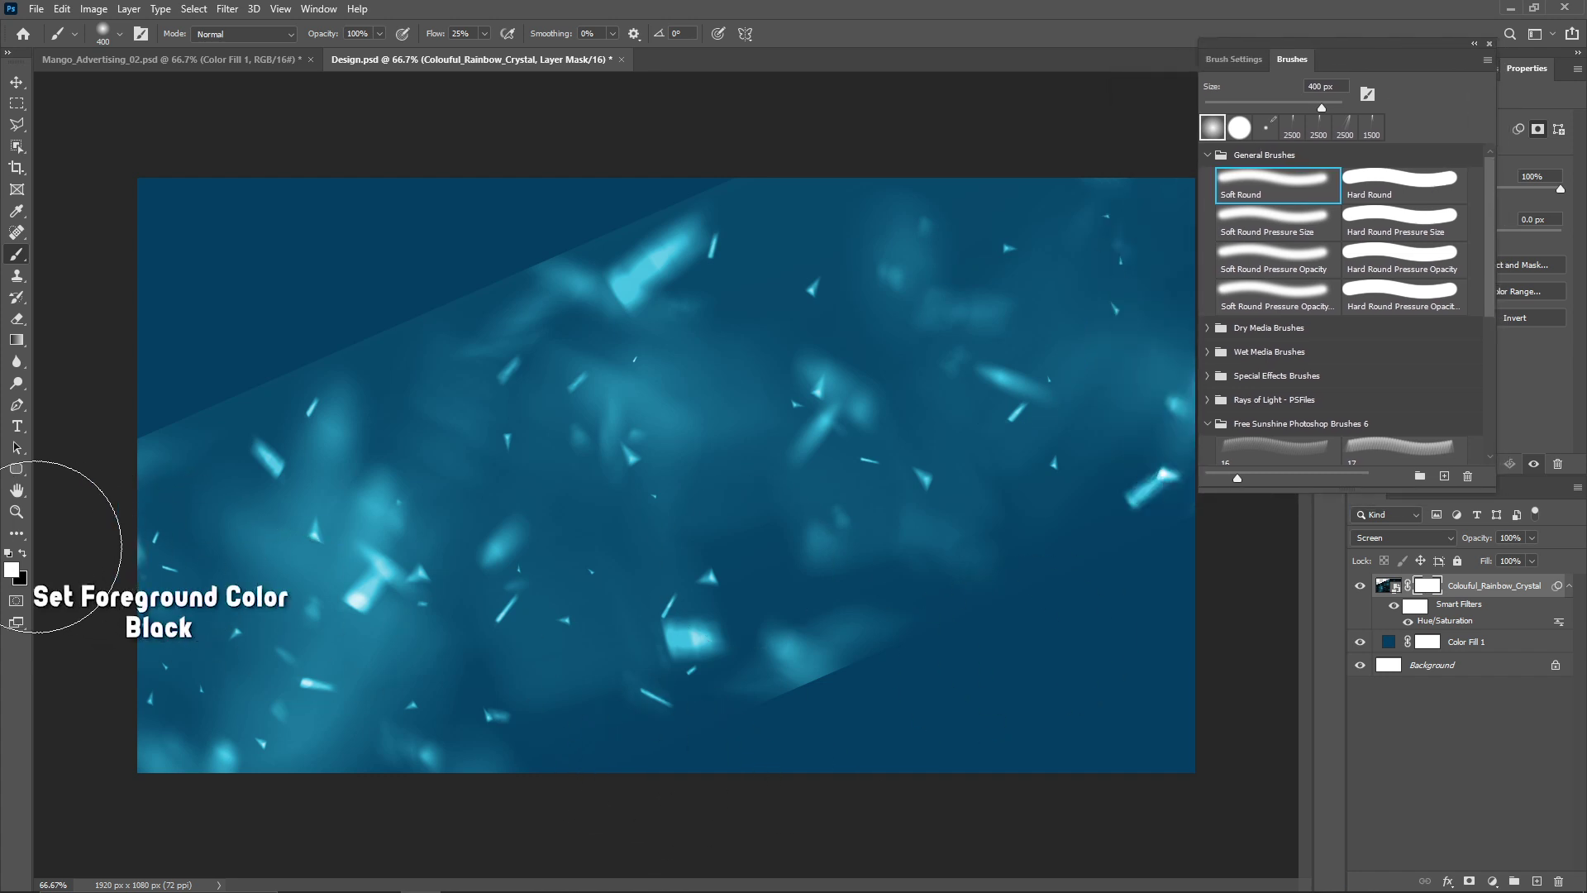
Paint black on the crystal layer's mask to hide its hard edges and soften the lower-left crystals, finishing at 27% flow.
left_click_drag(1139, 545, 793, 695)
left_click(484, 33)
left_click_drag(492, 52, 541, 52)
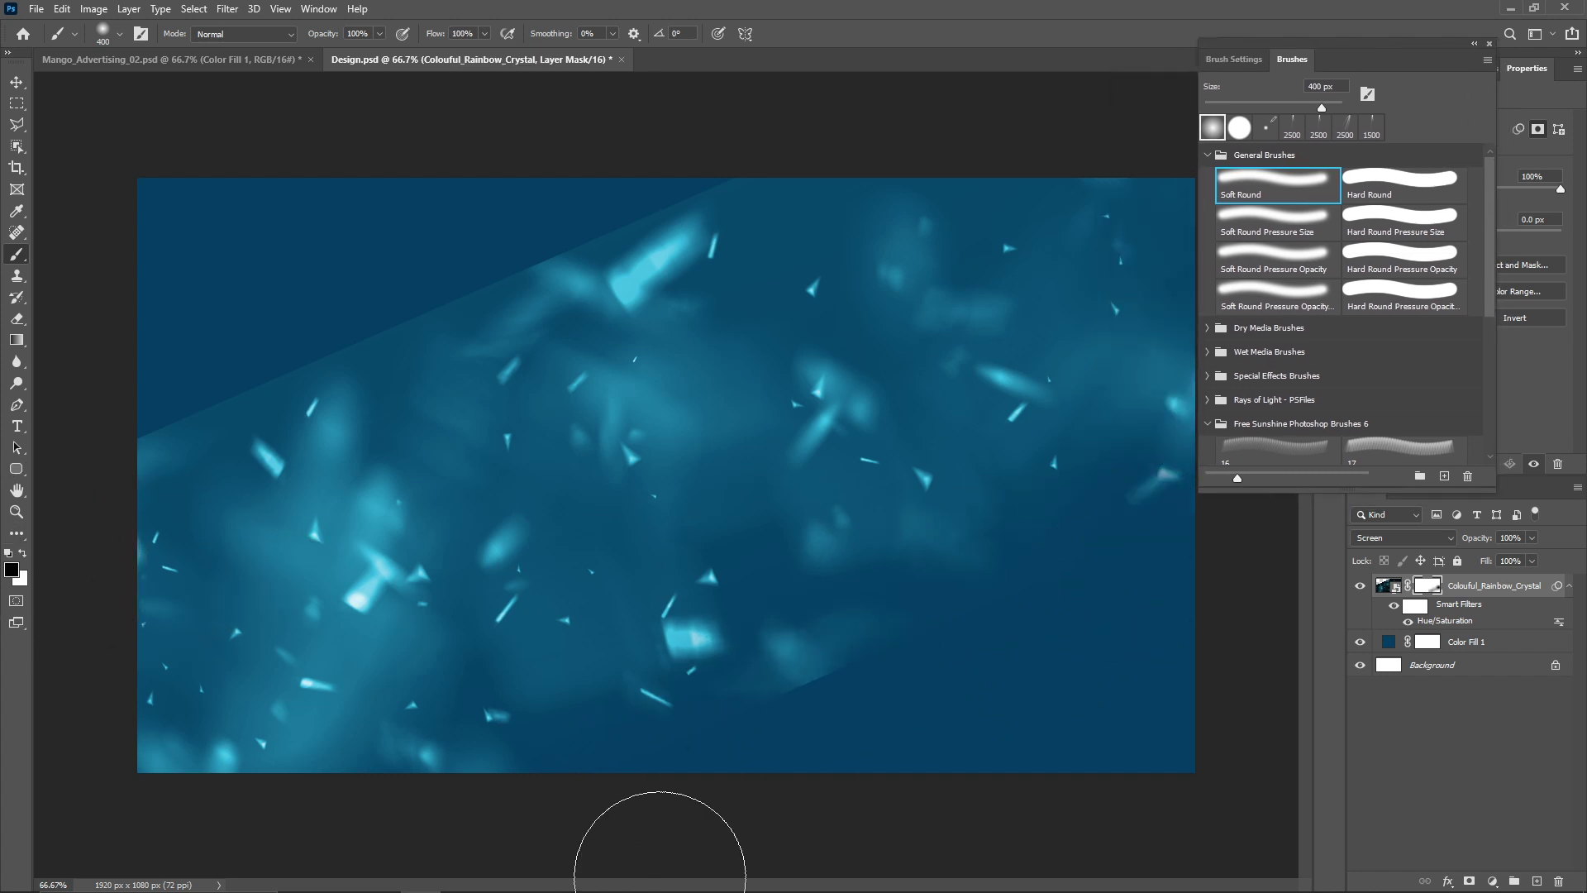
left_click_drag(794, 694, 1022, 657)
mouse_move(189, 477)
left_mouse_down()
mouse_move(537, 177)
mouse_move(273, 605)
left_mouse_up()
key("ctrl+z")
mouse_move(312, 425)
left_mouse_down()
mouse_move(389, 592)
mouse_move(339, 733)
left_mouse_up()
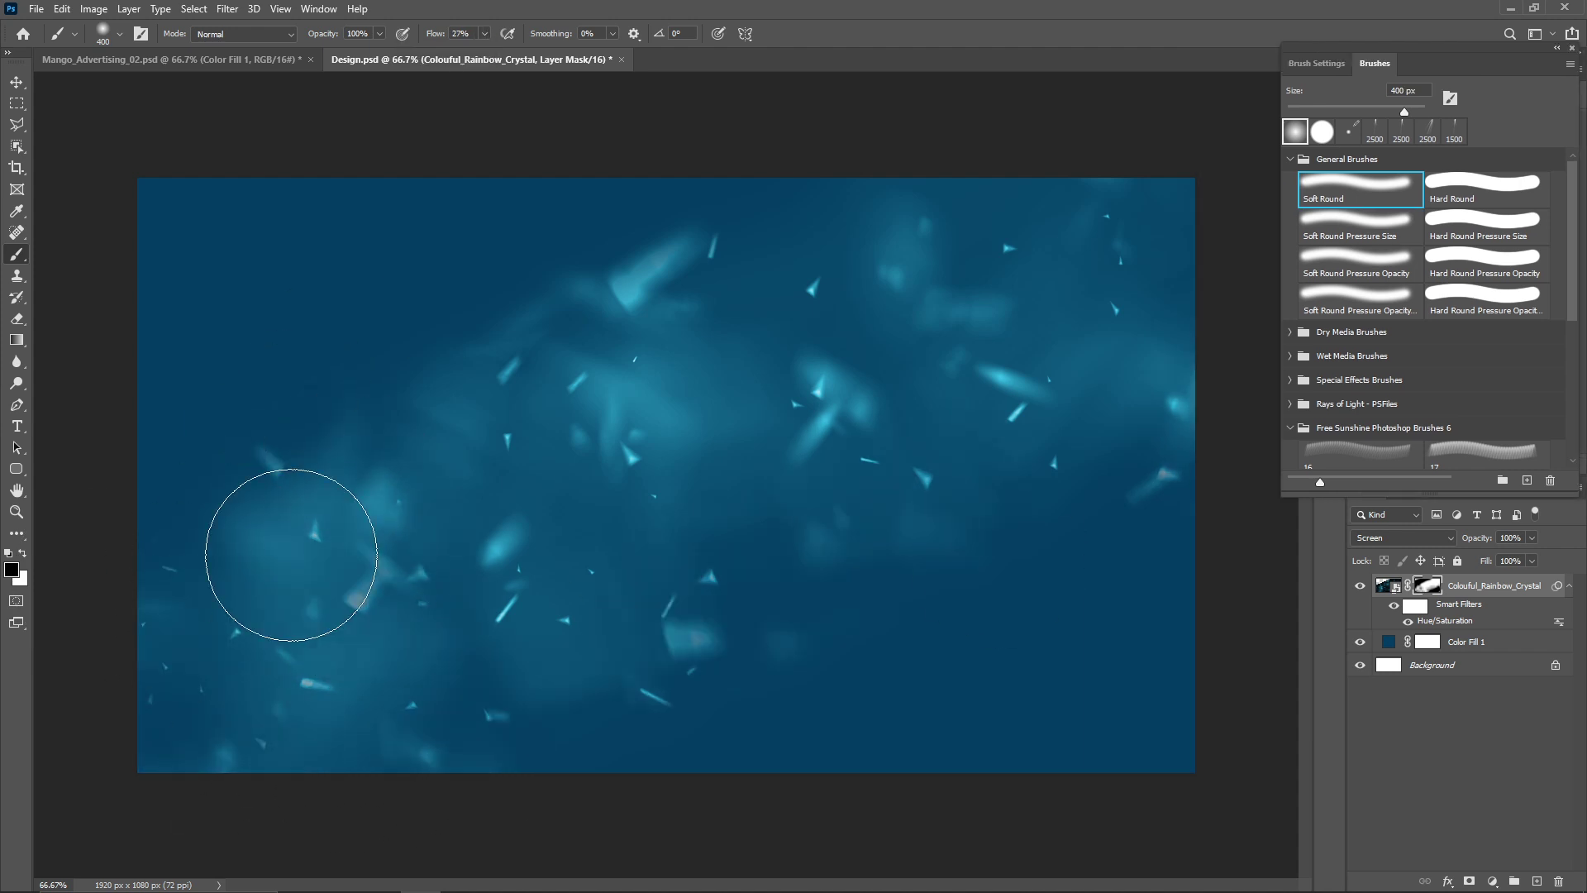
mouse_move(291, 555)
left_mouse_down()
mouse_move(478, 397)
mouse_move(698, 736)
mouse_move(237, 702)
mouse_move(408, 765)
mouse_move(648, 648)
mouse_move(827, 640)
left_mouse_up()
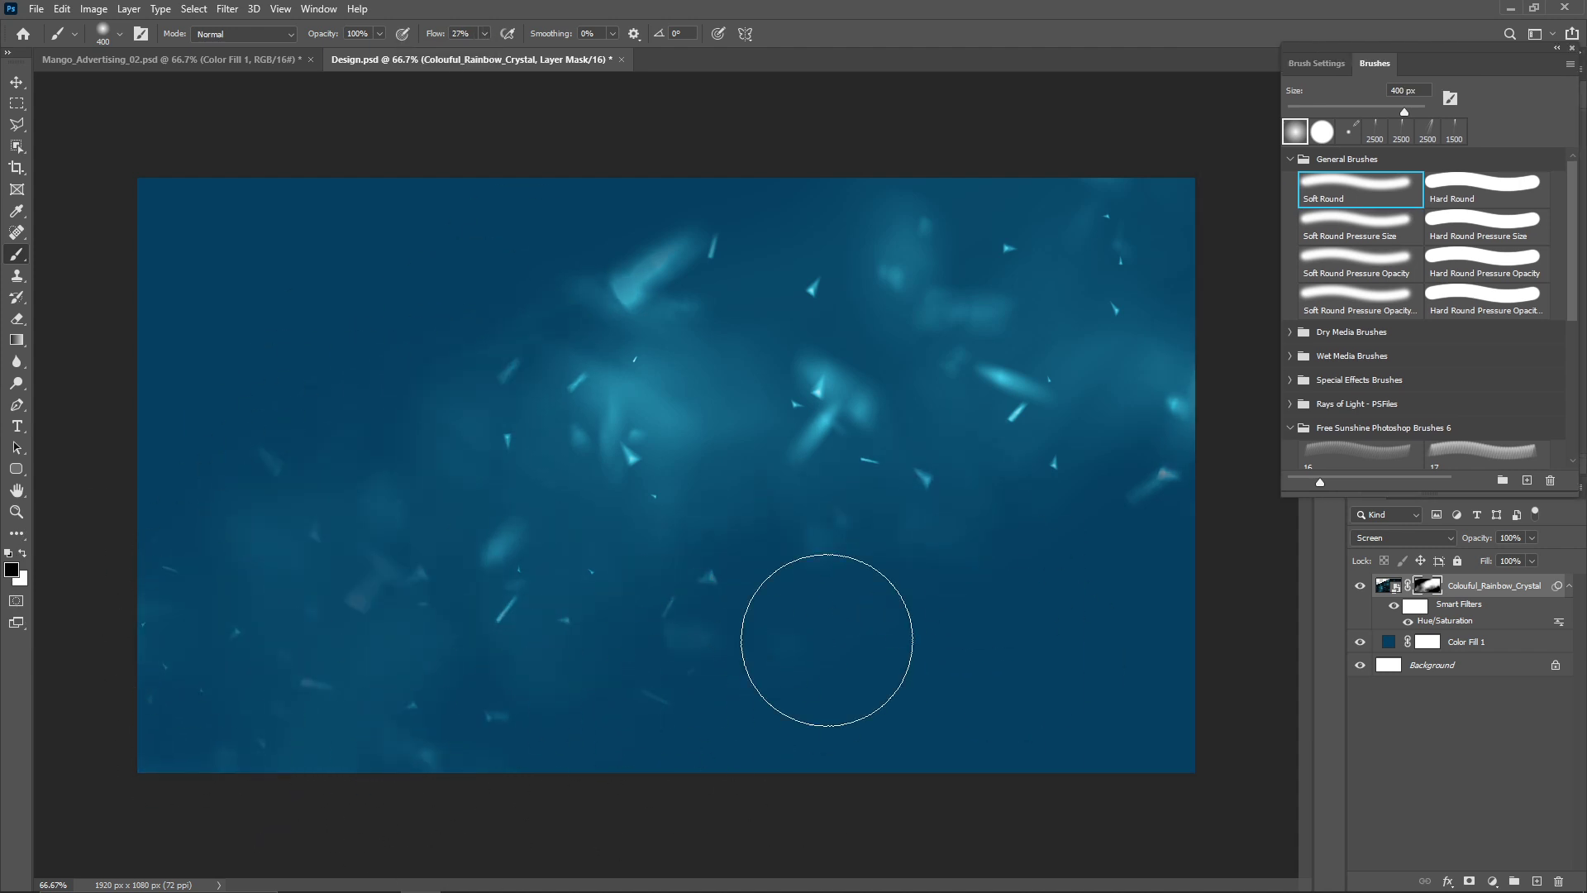
left_click_drag(662, 282, 394, 469)
left_click(1570, 48)
Add a light blue solid color fill layer in #86bcde above the crystal layer.
left_click(1388, 585)
key("v")
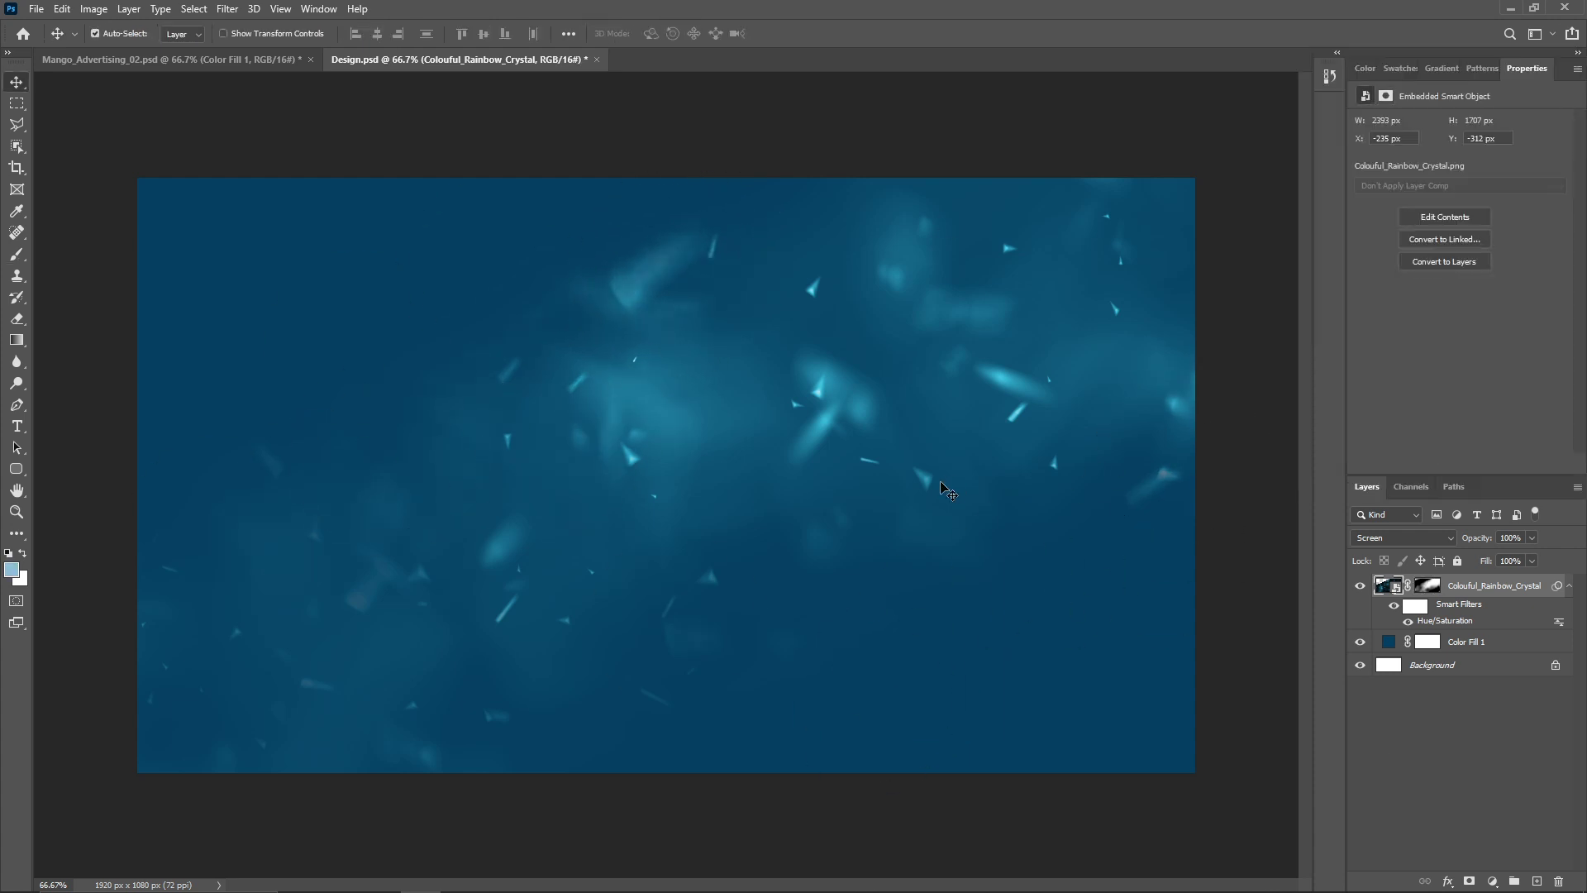
left_click(1492, 881)
left_click(1463, 592)
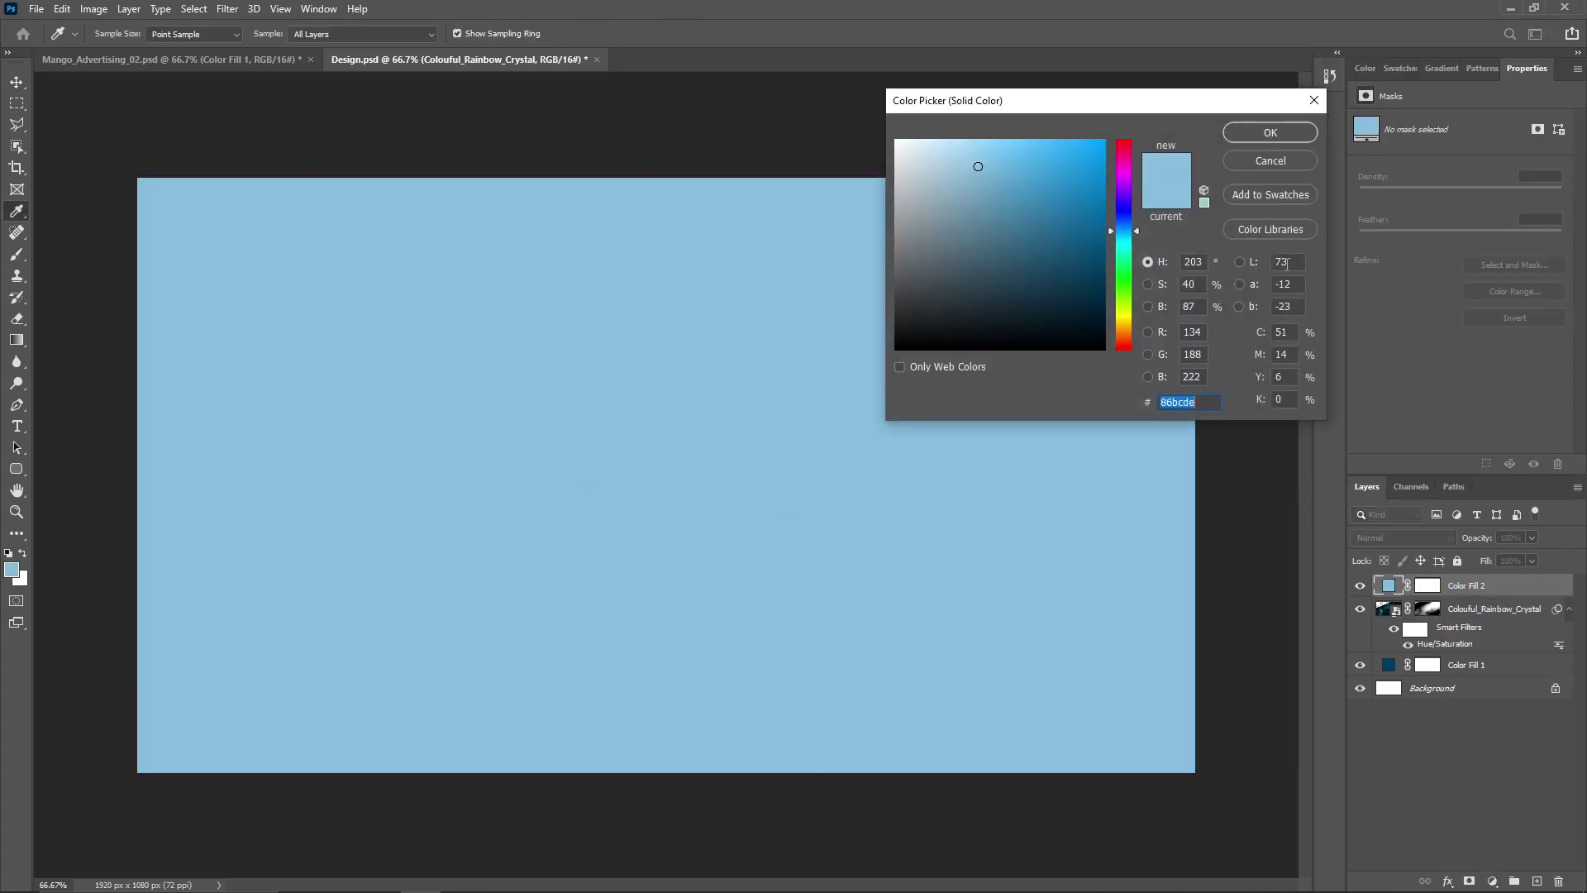
key("Return")
Invert the light blue fill layer's mask to black and set the layer's blend mode to Screen.
left_click(1436, 588)
key("ctrl+i")
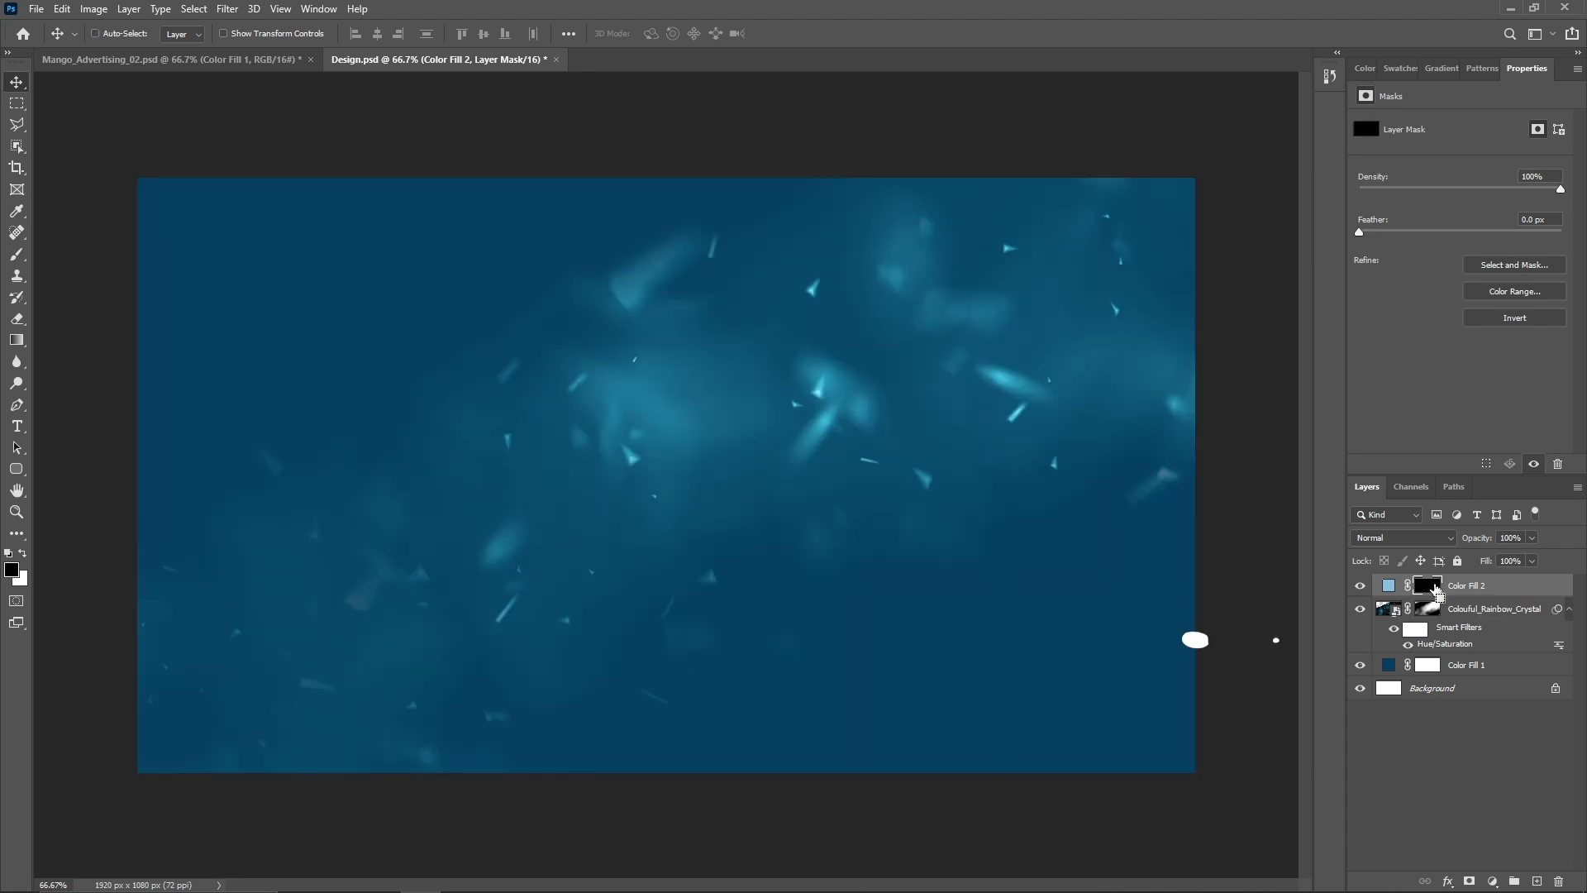
left_click(1404, 538)
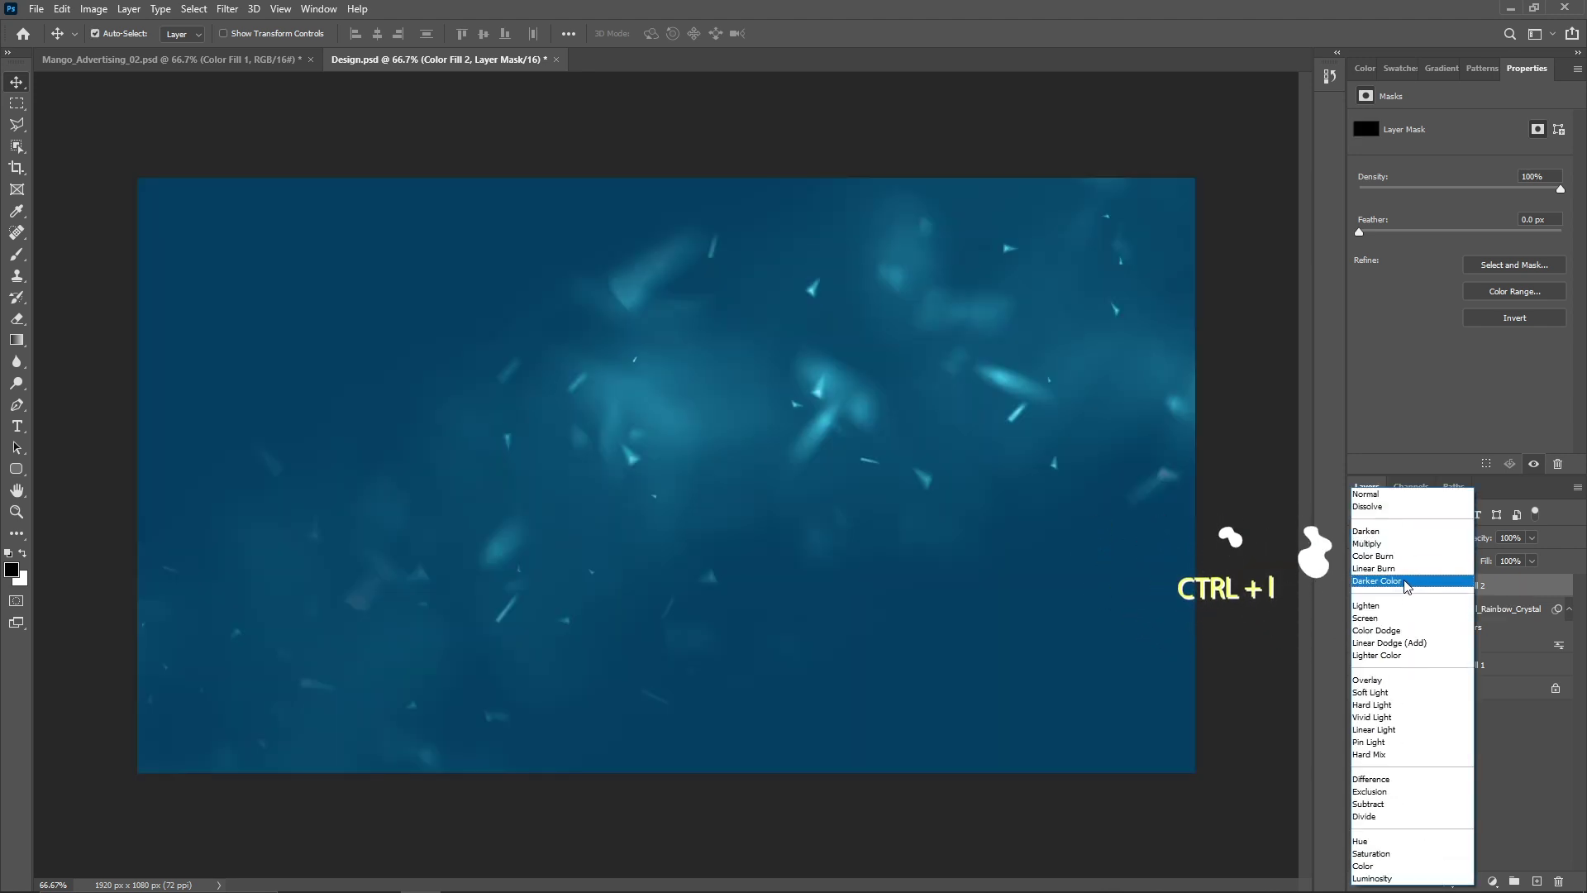
left_click(1397, 614)
Choose brush 26 from the Free Sunshine Photoshop Brushes 6 set for painting light rays.
left_click(16, 257)
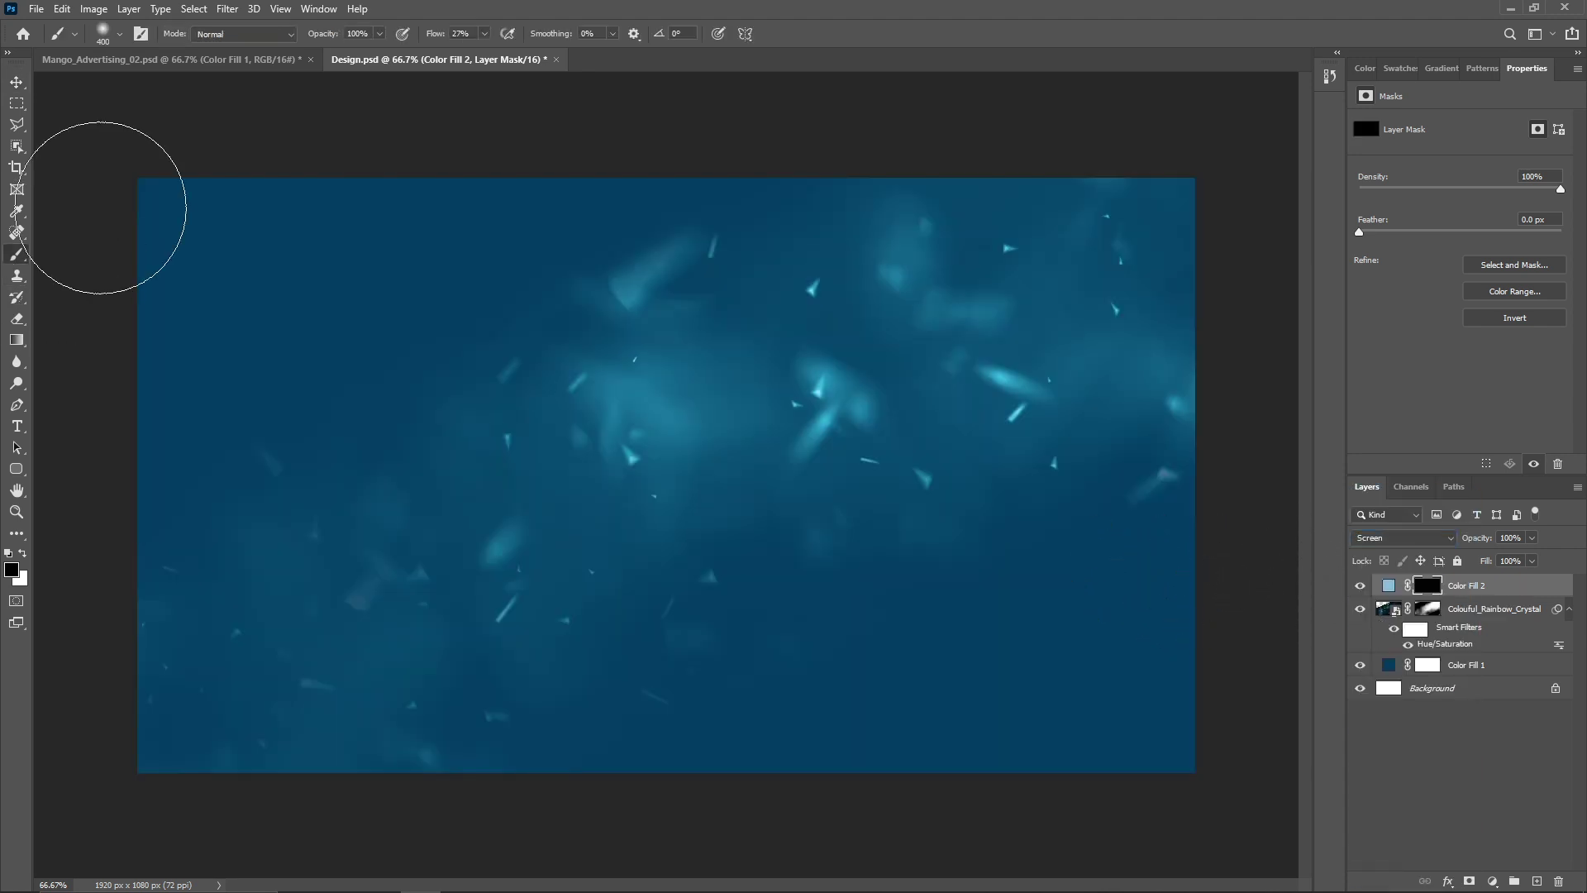
left_click(319, 8)
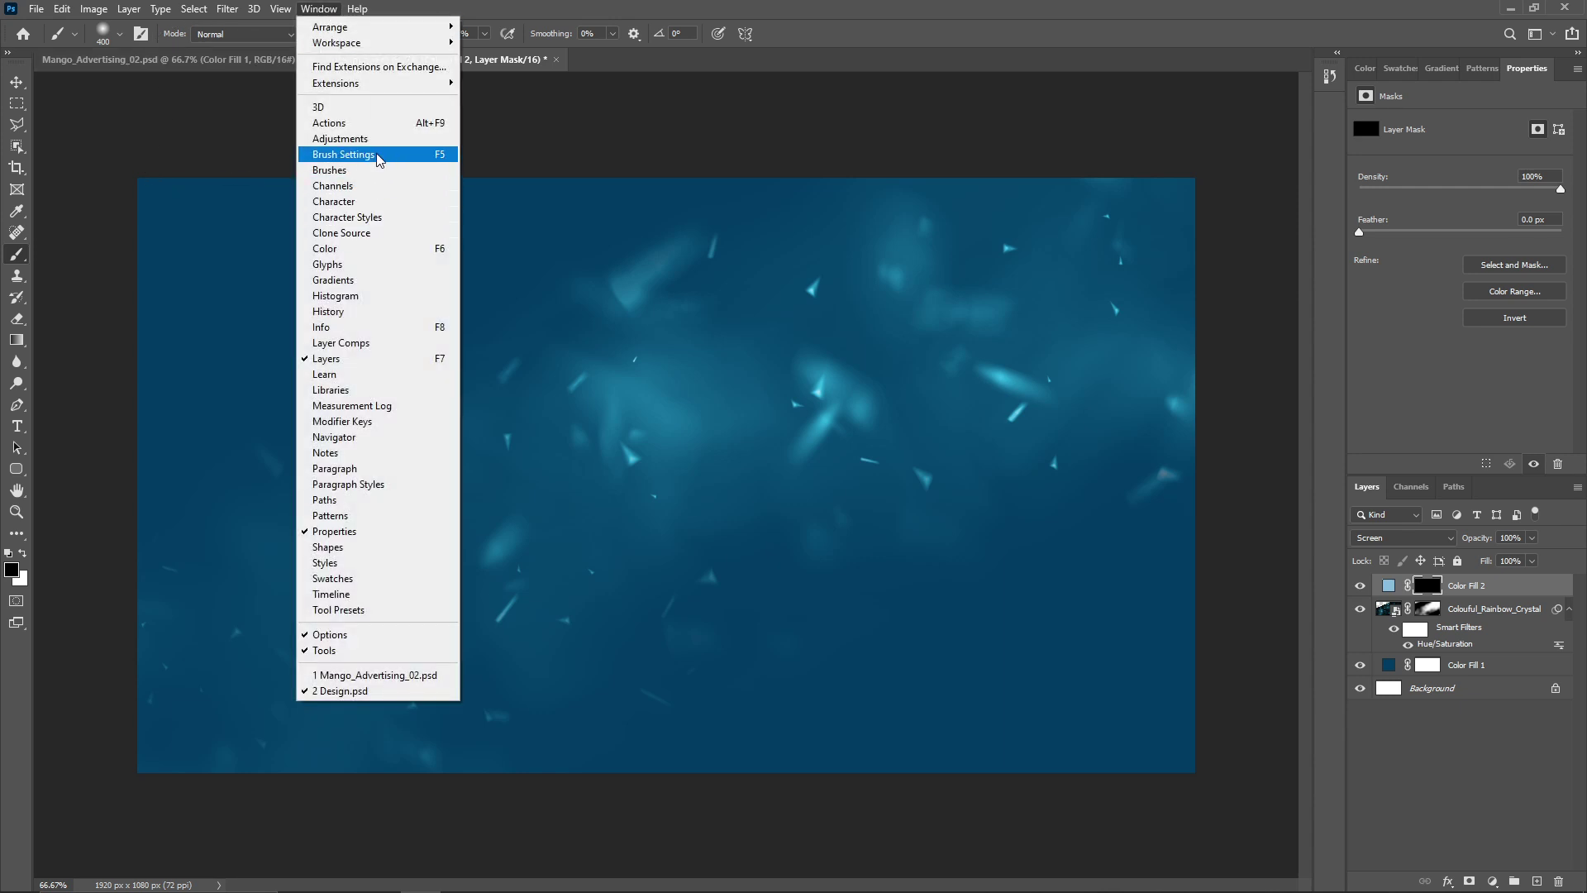
left_click(343, 154)
left_click_drag(1430, 47, 1403, 35)
left_click(1340, 51)
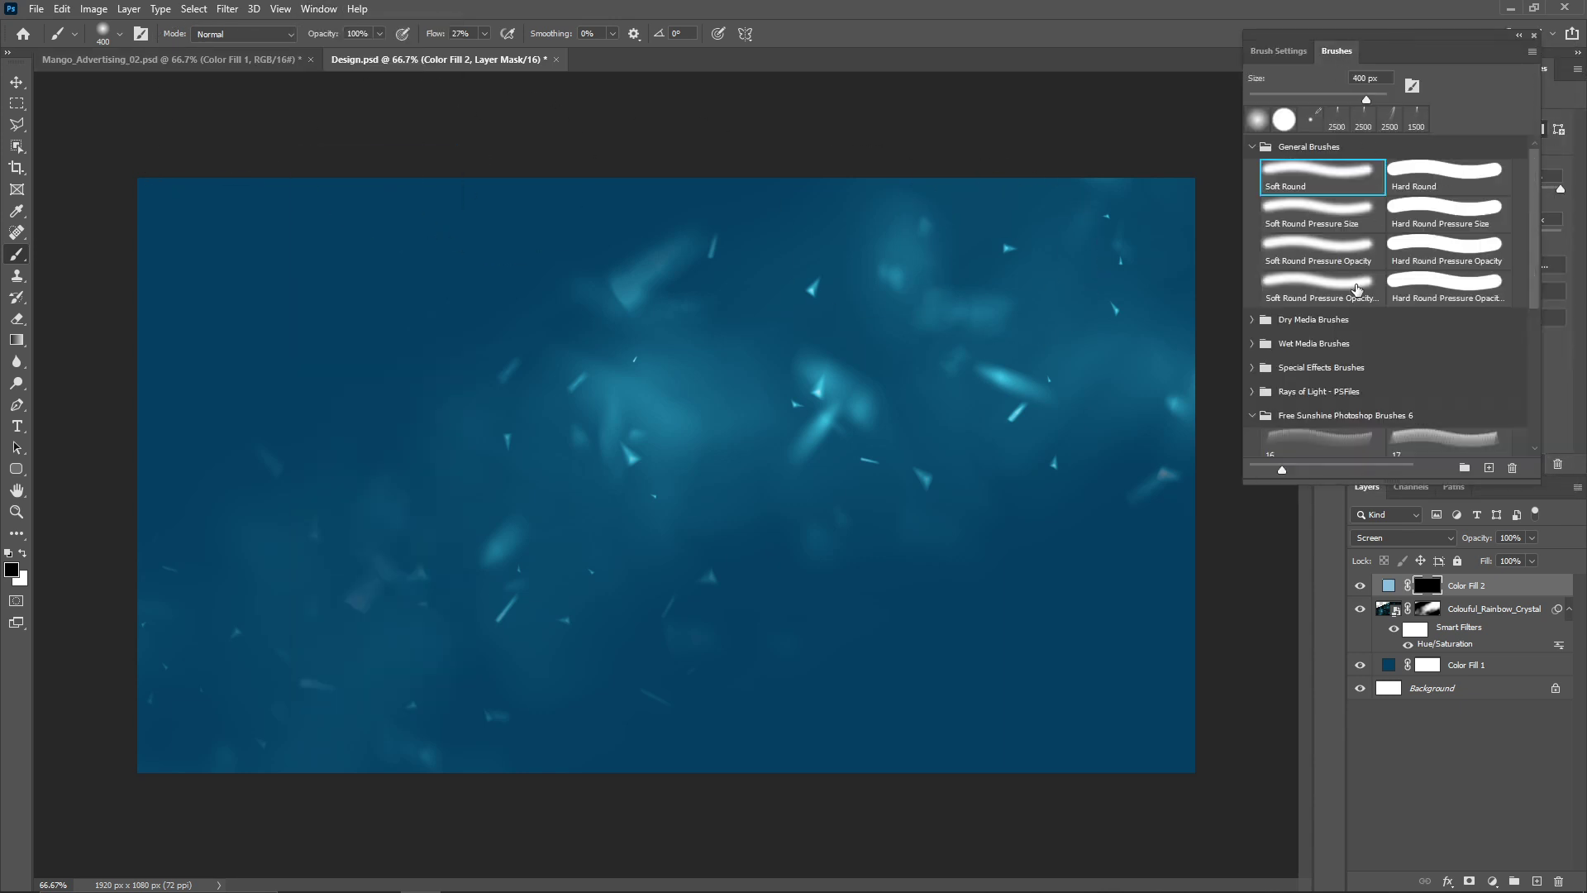
scroll(1335, 327, "down", 8)
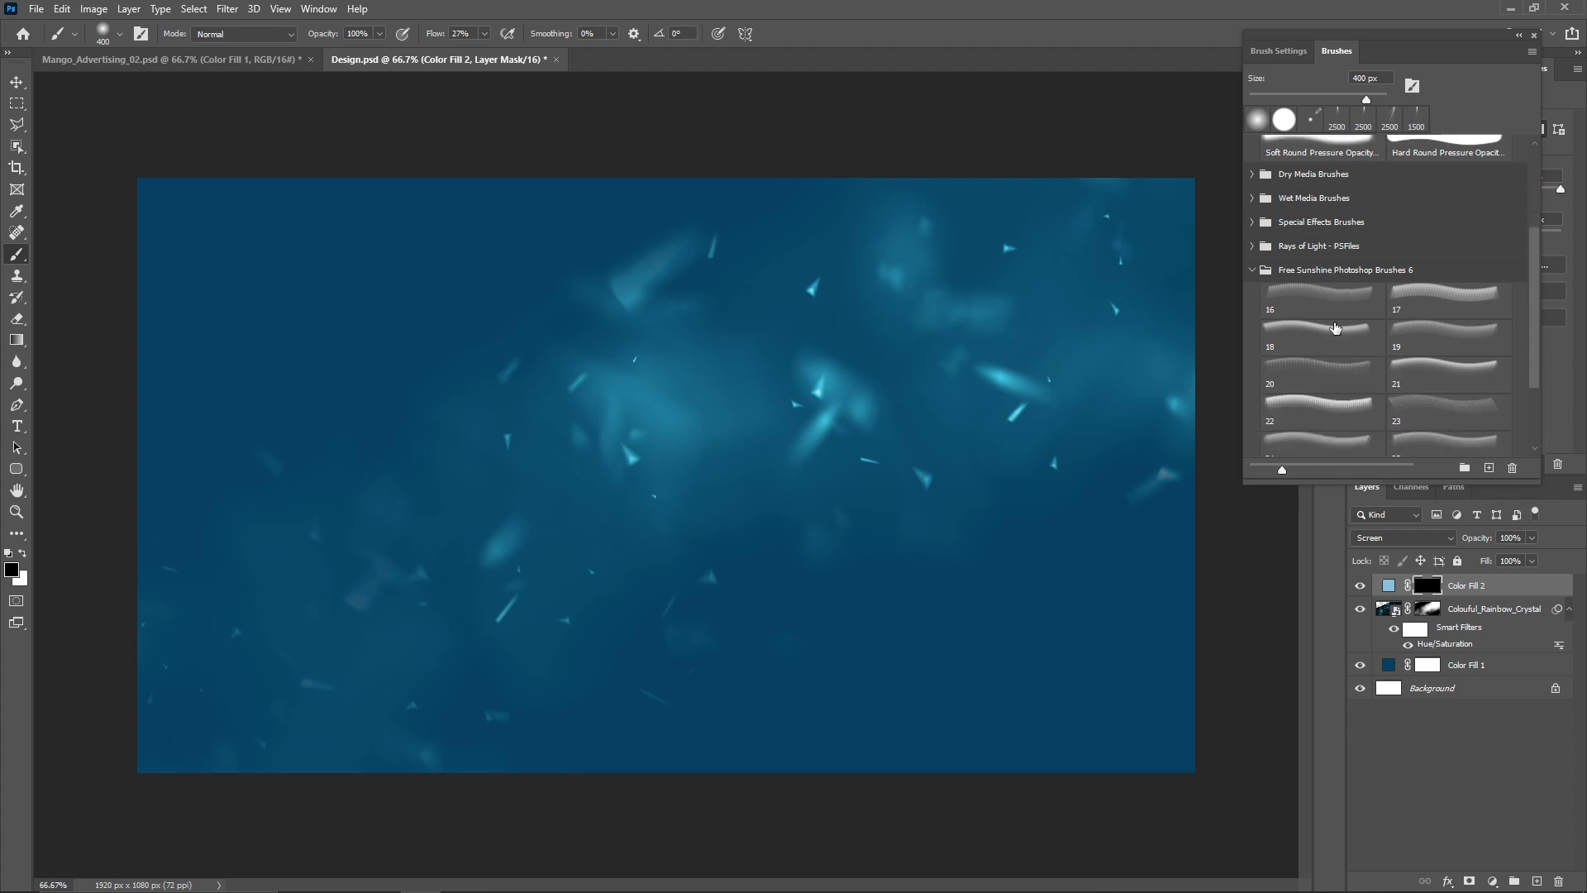
left_click(1323, 379)
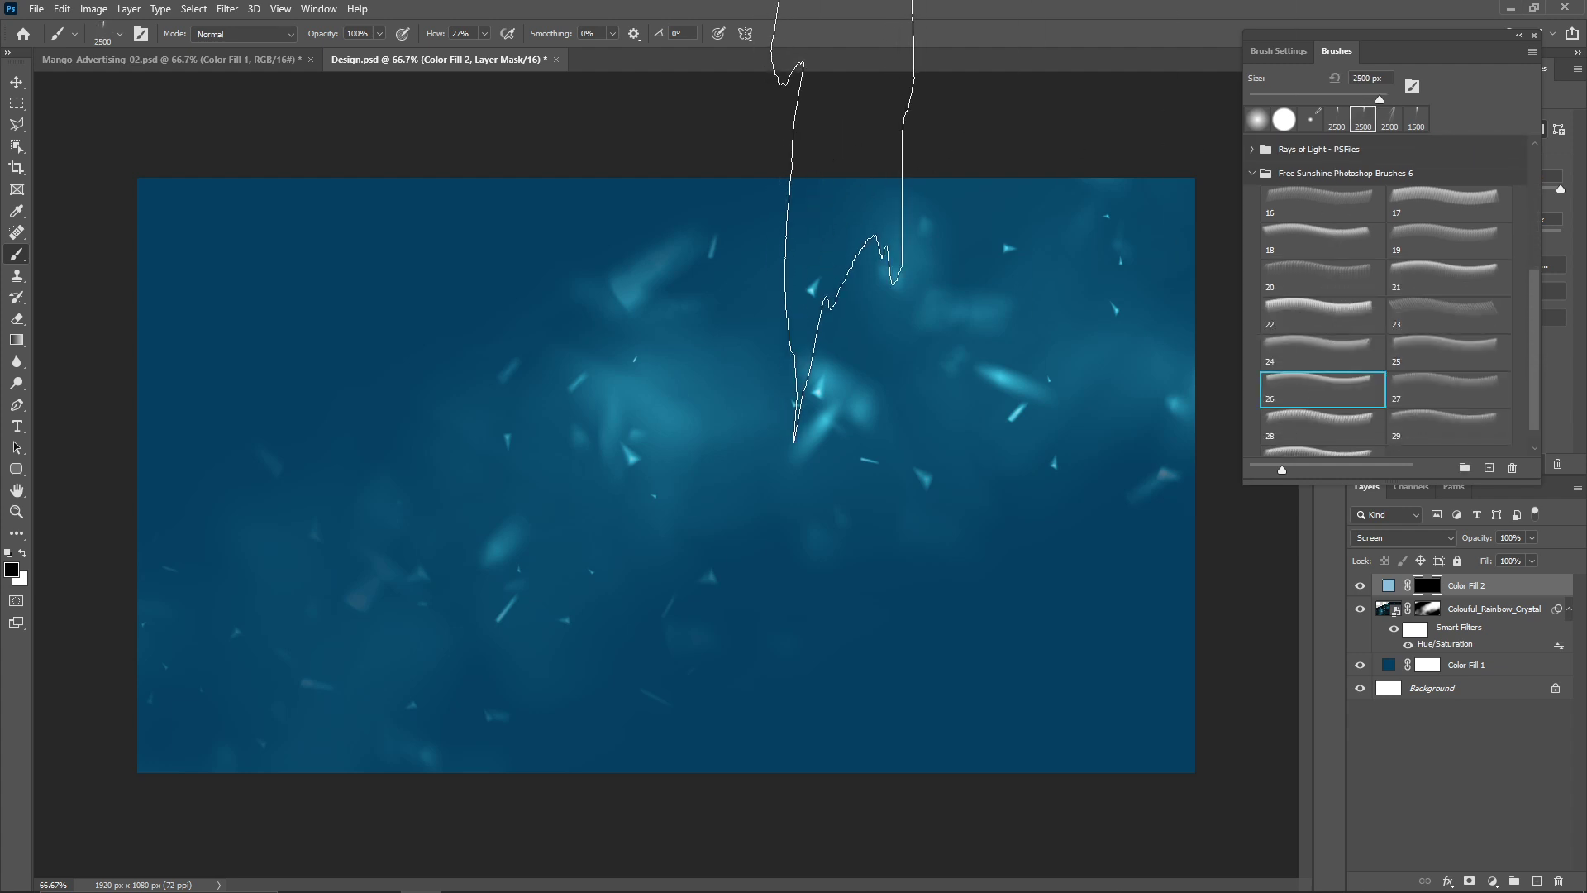
Import a brush file into the brush presets.
left_click(1532, 52)
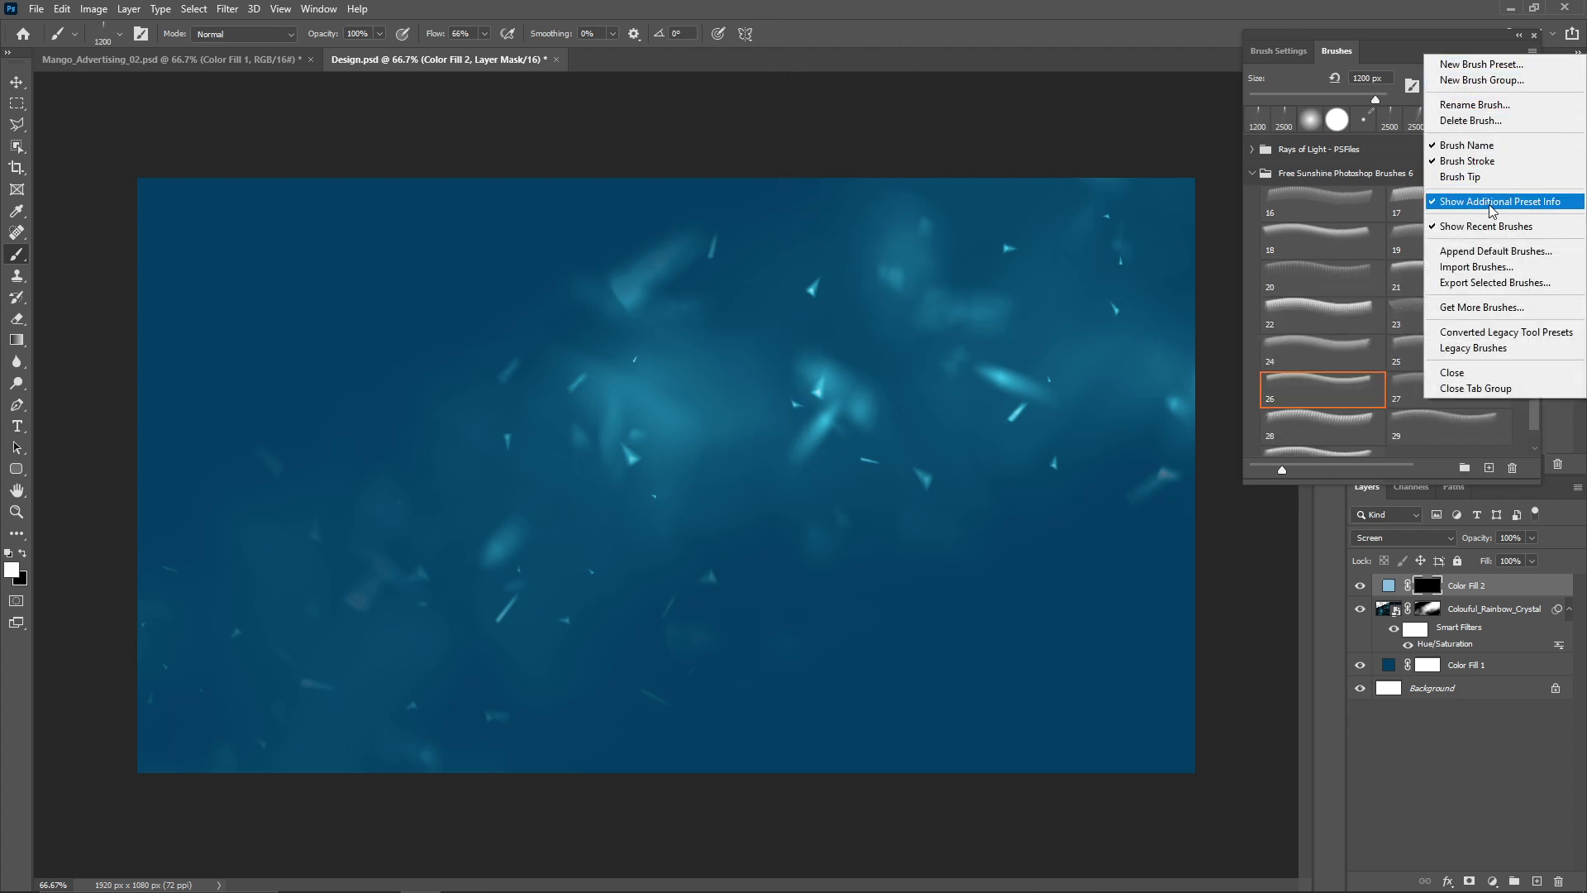
left_click(1480, 269)
left_click(715, 354)
left_click(1142, 261)
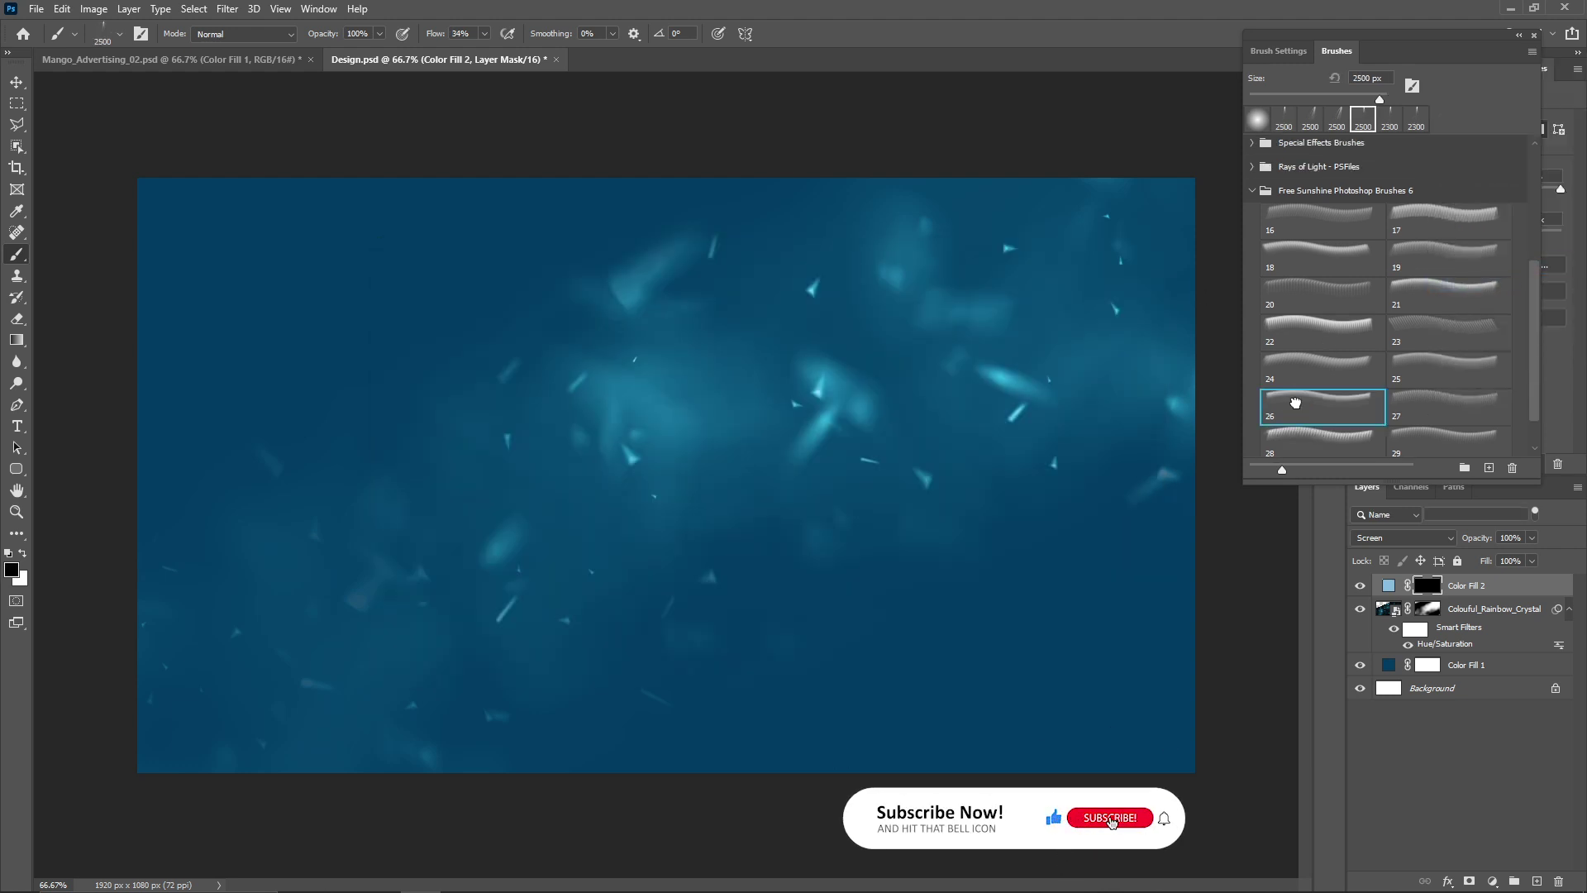
Rotate the sunshine brush to -45°, enlarge it to 2900 px and make white the foreground color.
key("shift+Right")
key("shift+Right")
key("shift+Right")
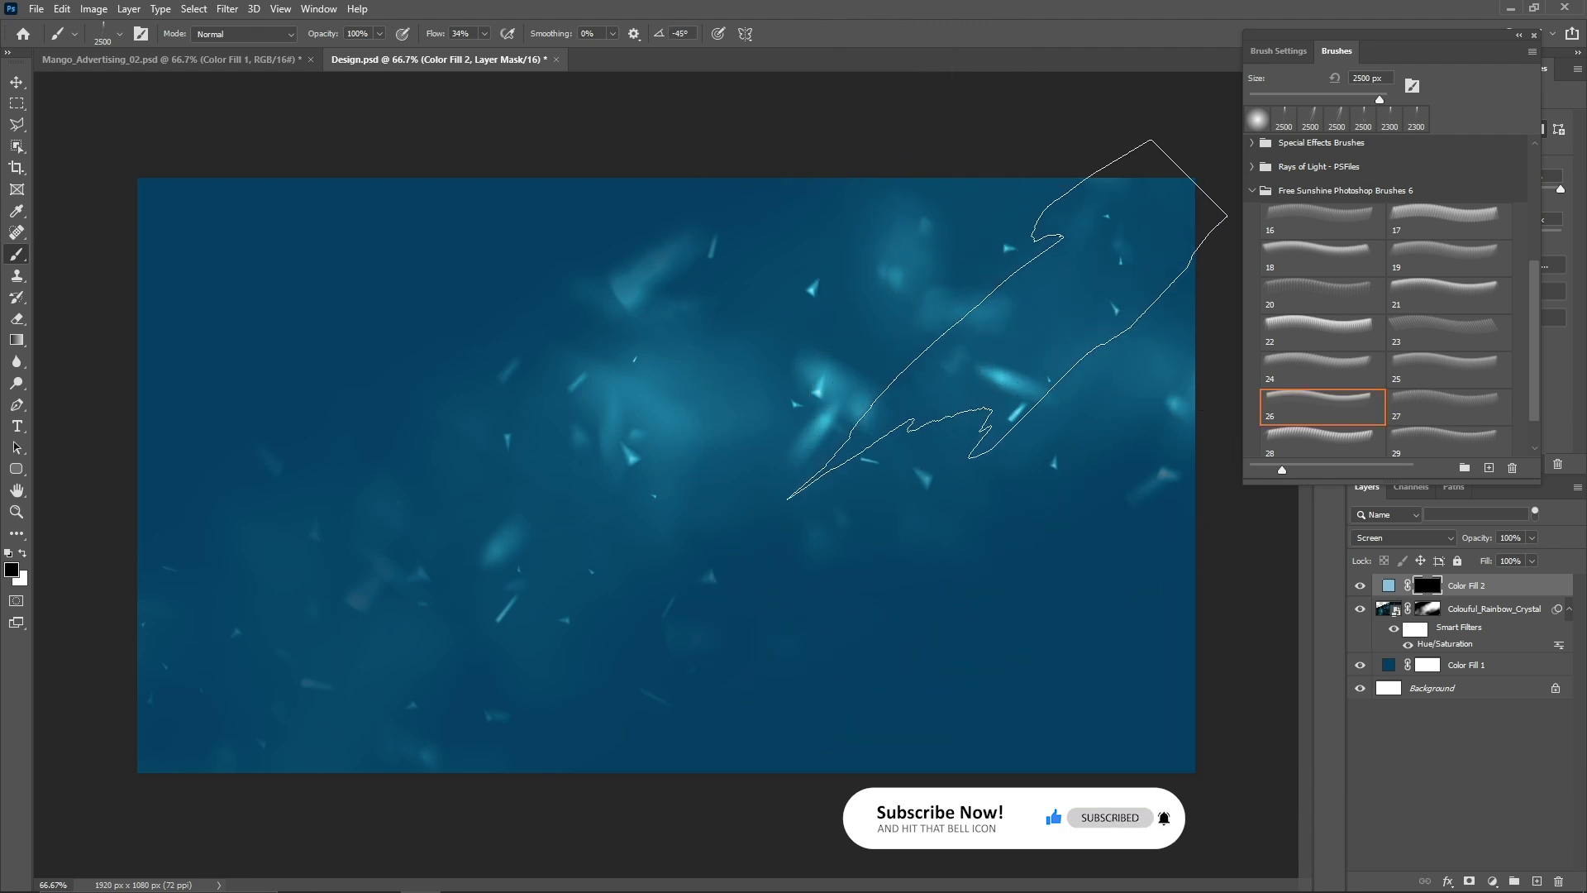
key("bracketright")
key("bracketright")
key("bracketright")
key("bracketright")
key("x")
Stamp diagonal light rays from the canvas's upper-right corner on the Color Fill 2 mask, undoing and redoing misplaced stamps.
left_click(871, 305)
left_click(987, 325)
left_click(999, 322)
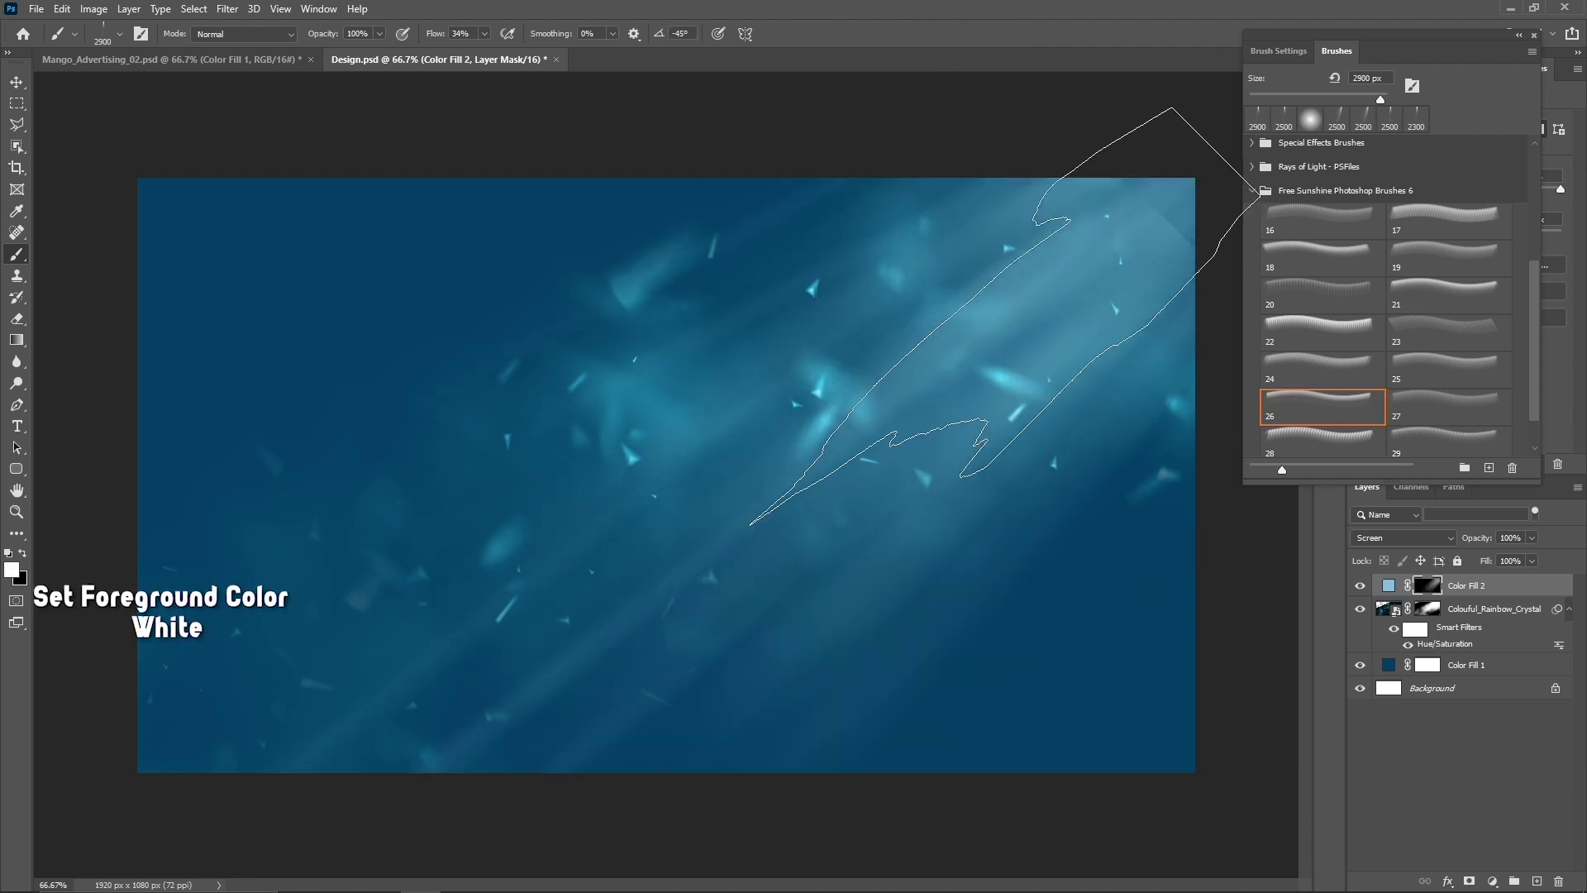
key("ctrl+z")
key("ctrl+z")
left_click(917, 257)
left_click(1016, 376)
left_click(1001, 271)
left_click(993, 302)
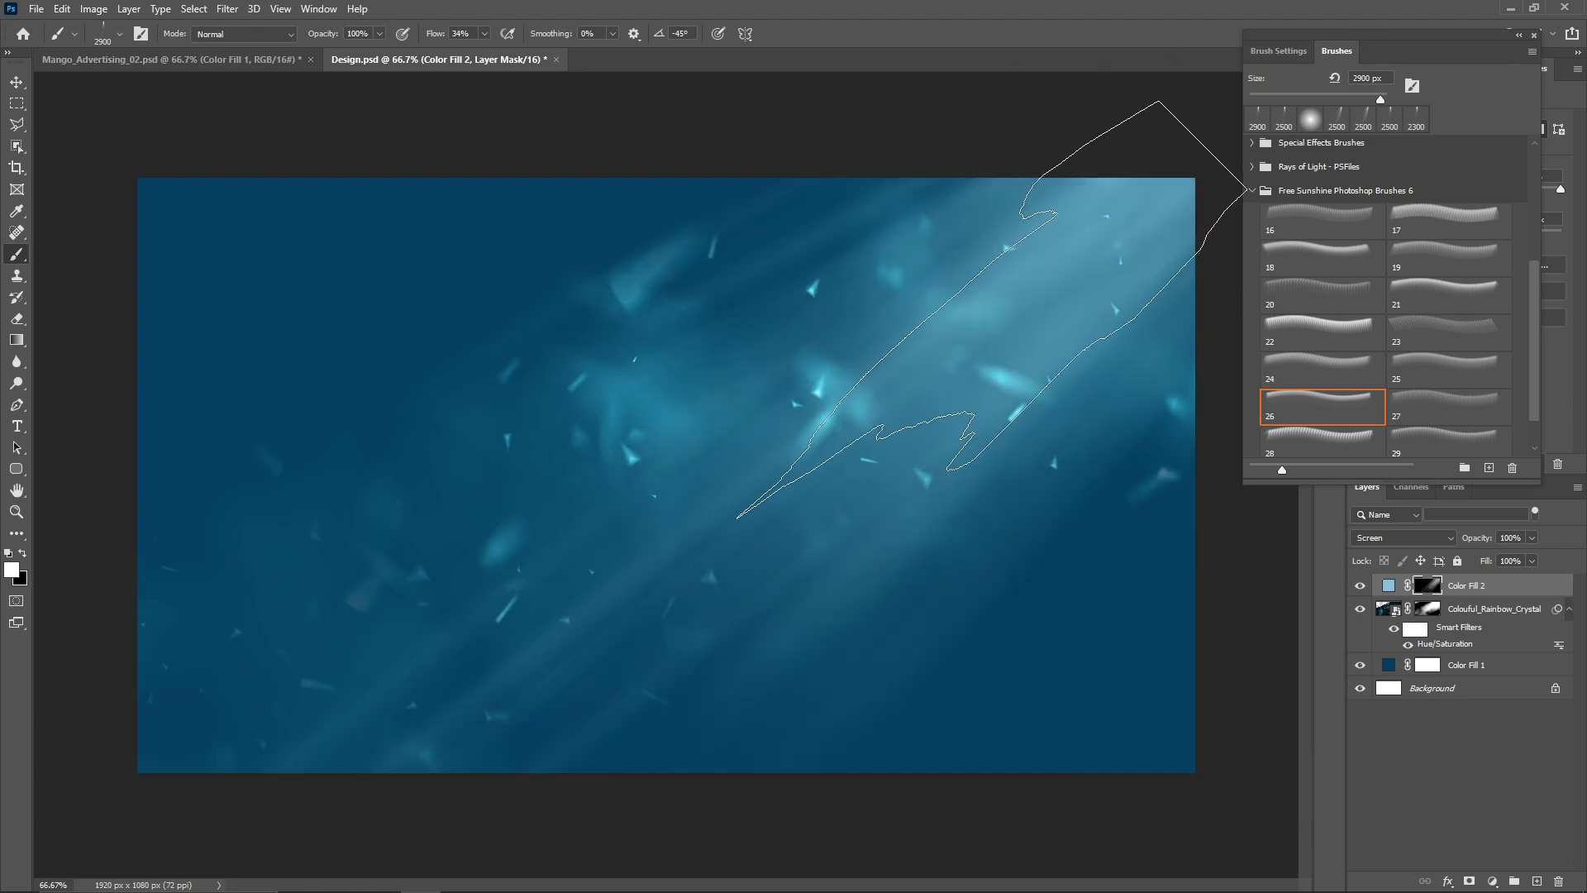
Paint a white glow in the upper-right corner of the Color Fill 2 mask with a 900 px Soft Round brush.
scroll(1357, 259, "up", 3)
left_click(1321, 177)
key("bracketleft")
key("bracketleft")
key("bracketleft")
key("bracketleft")
key("bracketleft")
key("bracketleft")
key("bracketleft")
key("bracketleft")
key("bracketleft")
key("bracketleft")
key("bracketleft")
key("bracketleft")
key("bracketleft")
key("bracketleft")
key("bracketleft")
key("bracketleft")
key("bracketleft")
key("bracketleft")
key("bracketleft")
key("bracketleft")
left_click(1028, 195)
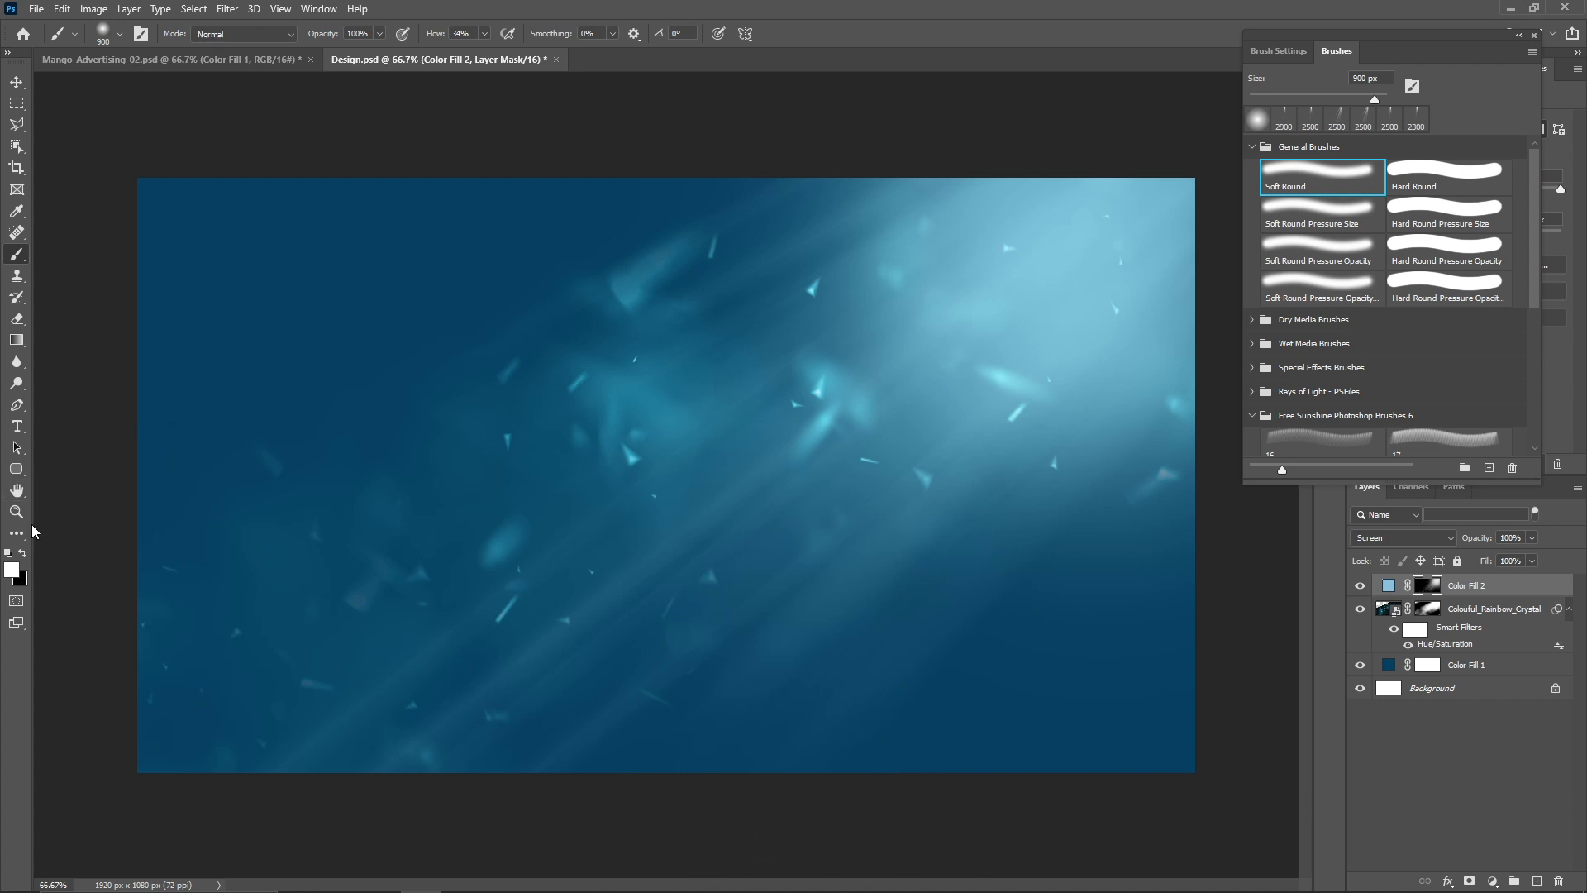
Paint black on the Color Fill 2 mask to fade the light rays across the lower and left canvas areas.
left_click(22, 554)
left_click_drag(1063, 673, 885, 673)
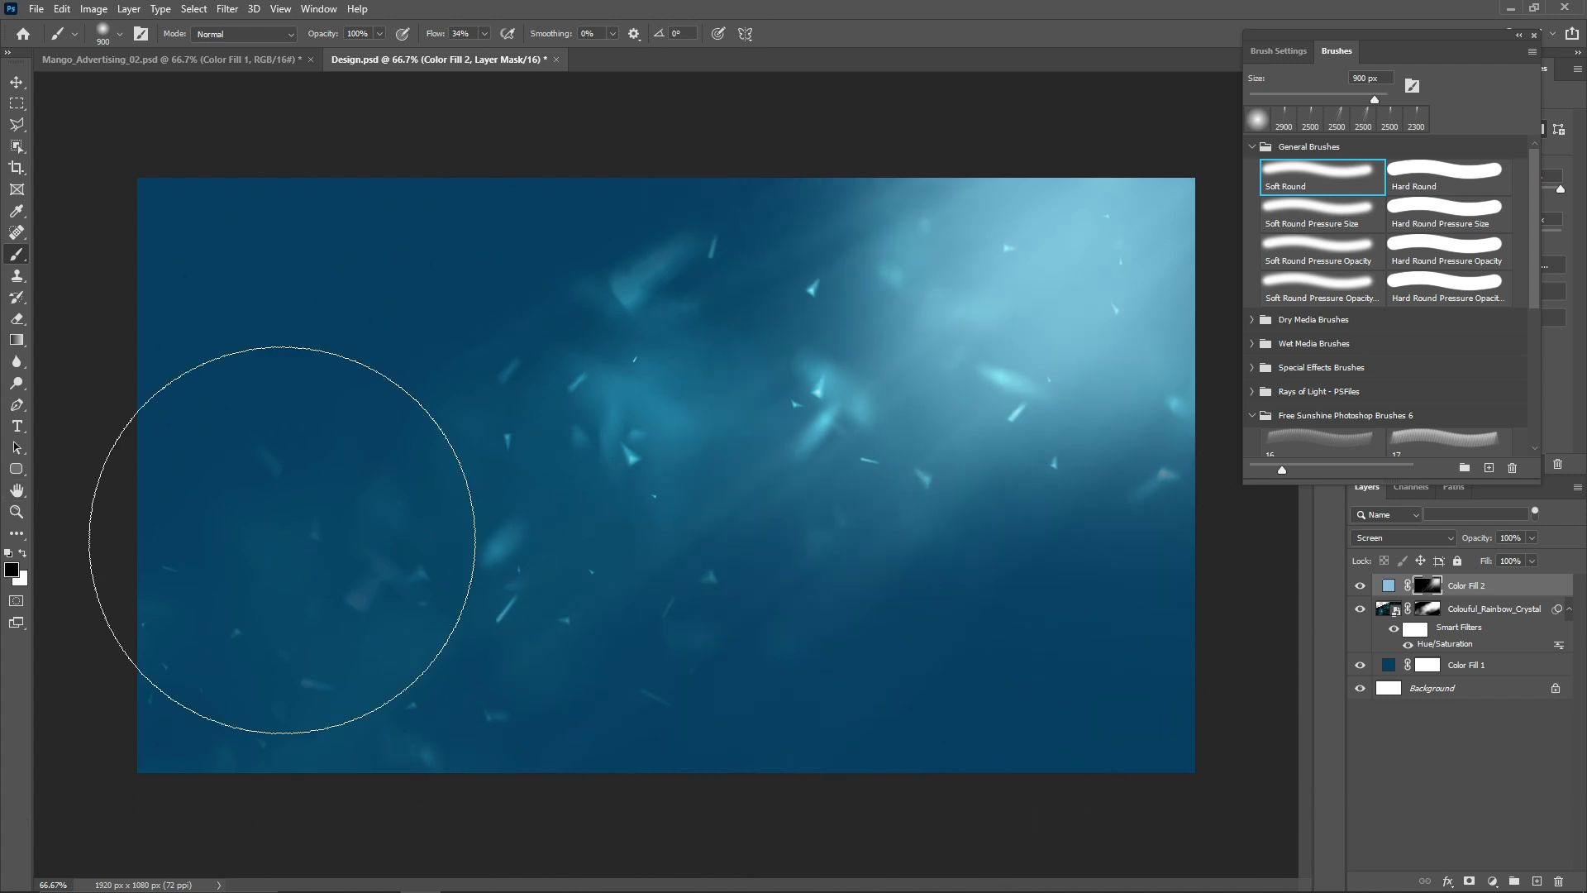
left_click(16, 83)
Add a Curves adjustment layer above Color Fill 2, pull its midtones down to darken the image, and invert its mask.
left_click(1492, 881)
left_click(1488, 670)
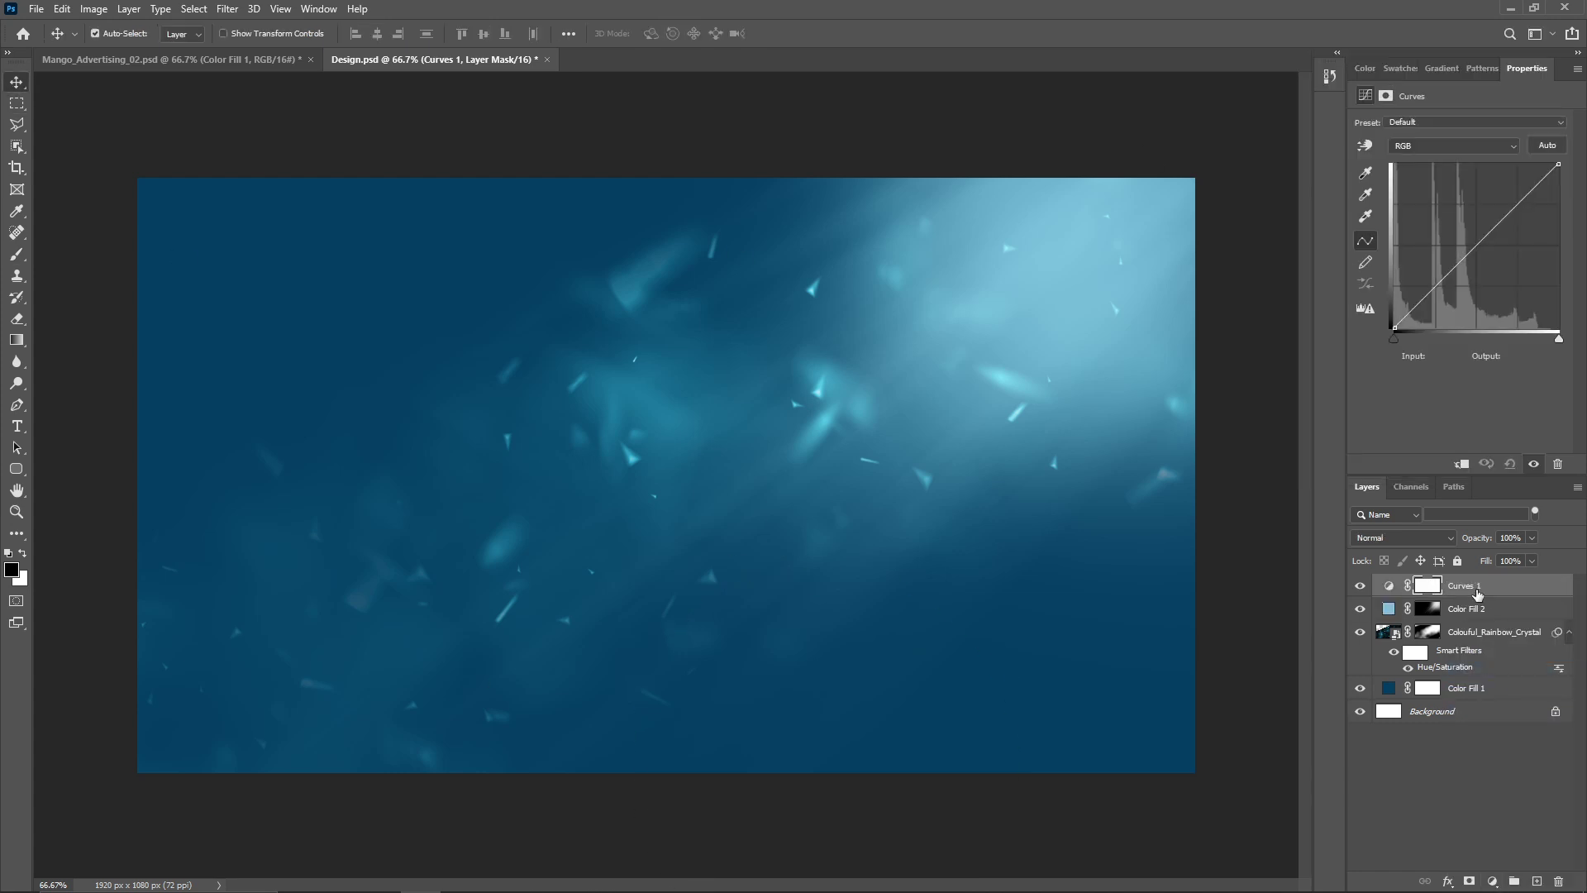
left_click_drag(1476, 247, 1486, 281)
left_click(1428, 585)
key("ctrl+i")
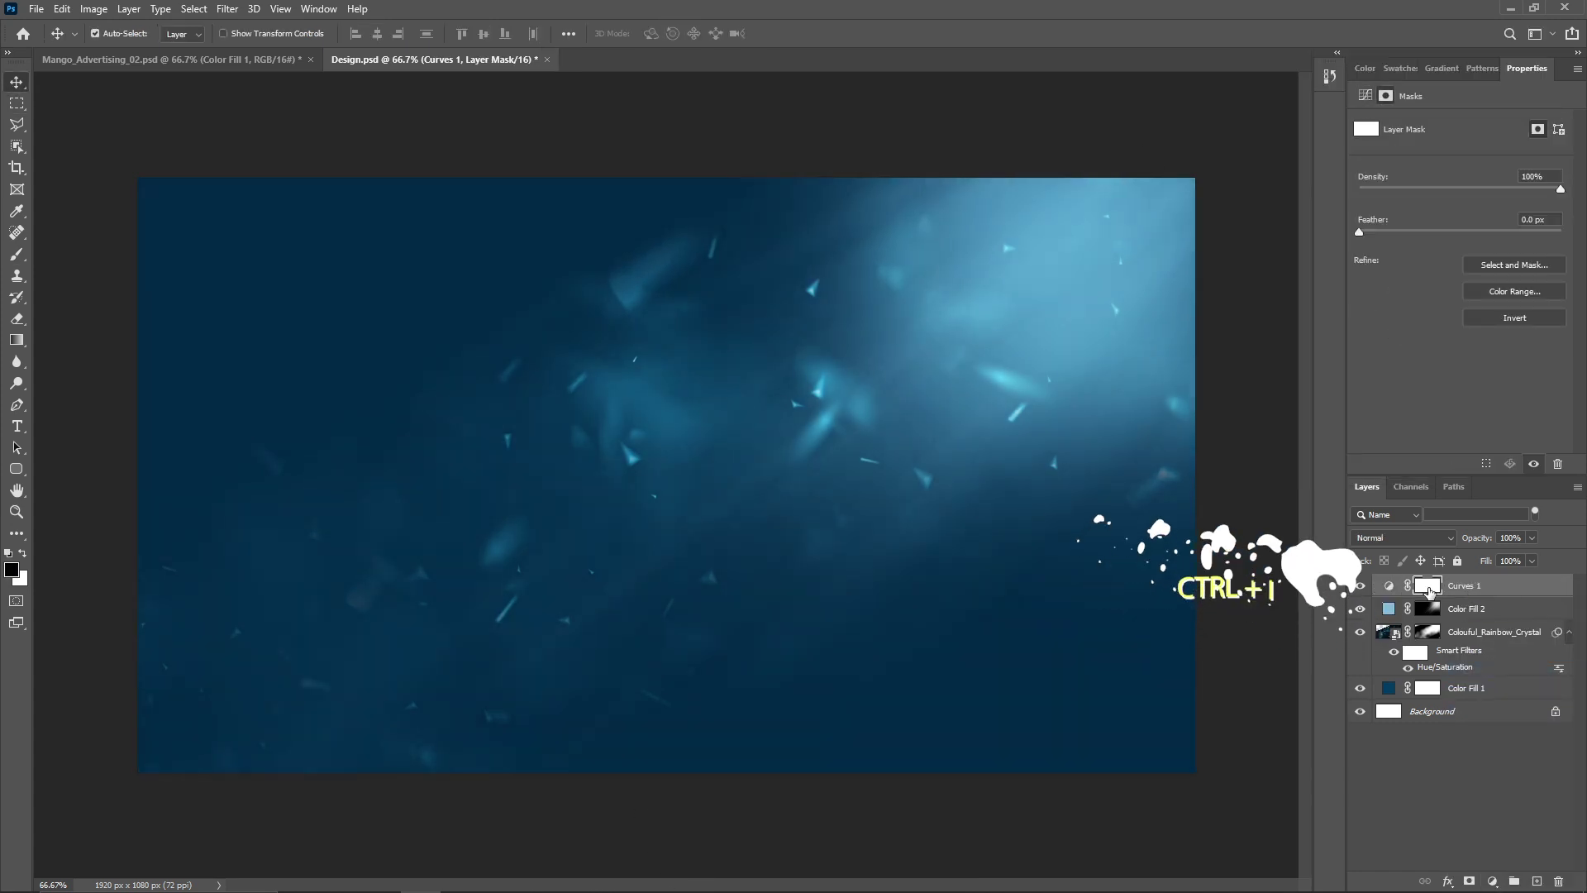
Paint white on the Curves 1 mask to darken the canvas's left side, upper-left corner and lower edge.
key("b")
key("x")
left_click_drag(1108, 645, 660, 786)
left_click_drag(322, 248, 687, 117)
left_click_drag(323, 705, 806, 756)
left_click_drag(201, 492, 200, 859)
key("v")
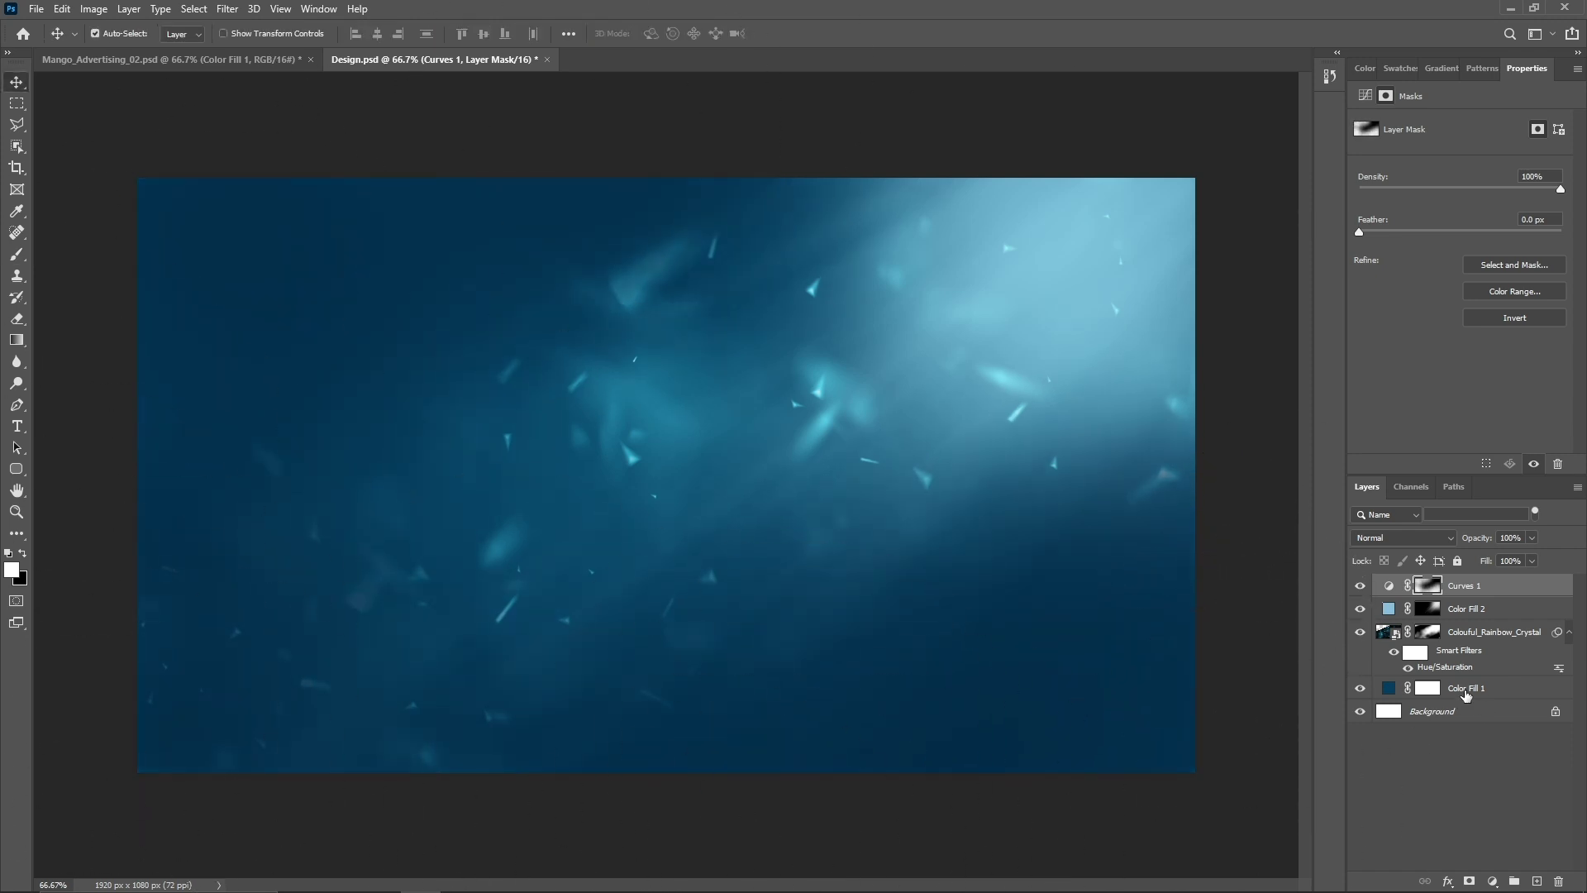
Group the layers from Curves 1 down to Color Fill 1 and name the group Background.
left_click(1480, 691, "ctrl")
key("ctrl+g")
double_click(1435, 583)
type("Background")
Place Bottle.jpg centered on the canvas at 85.07% scale, above the Background group.
left_click(1388, 712)
left_click_drag(294, 389, 1033, 525)
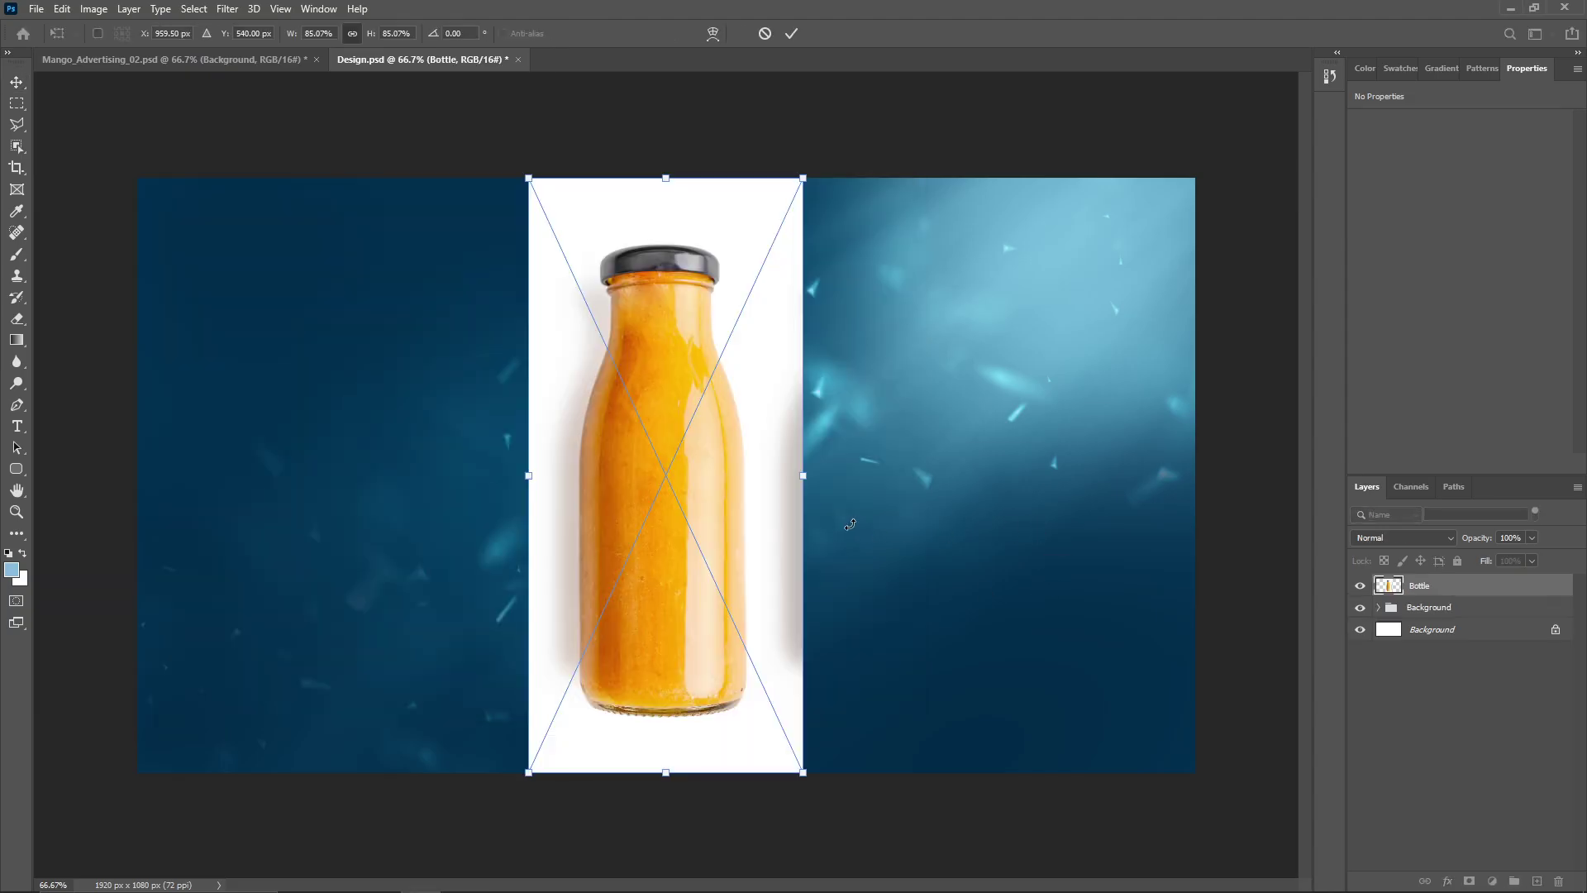
key("Return")
Select the bottle with the Object Selection Tool and mask out its white background.
left_click(18, 149)
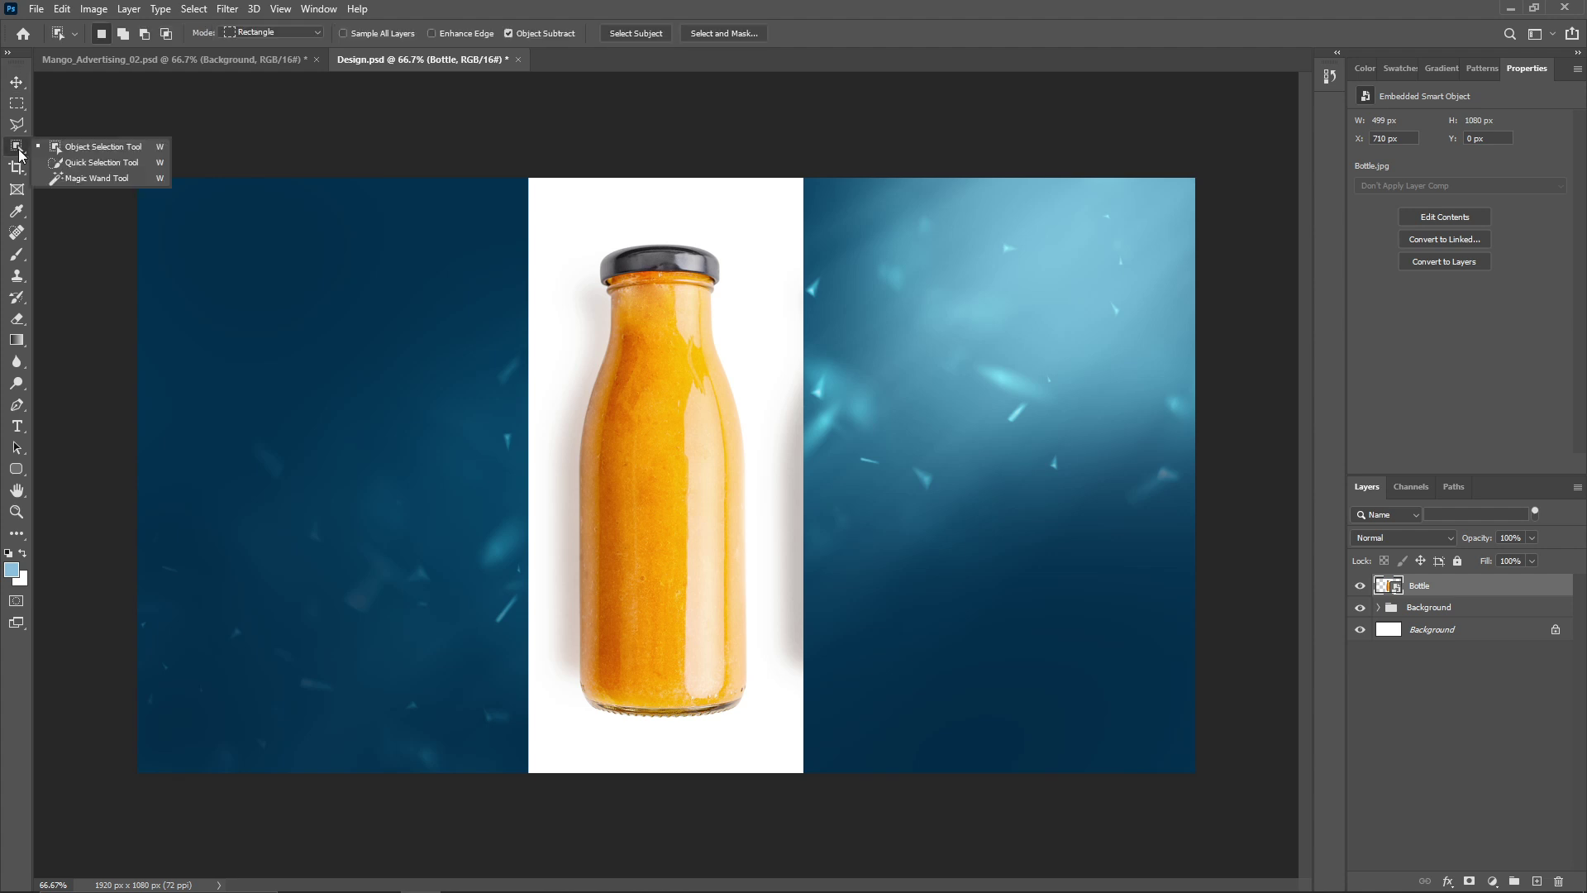
left_click(83, 152)
left_click_drag(584, 231, 777, 748)
left_click(1470, 883)
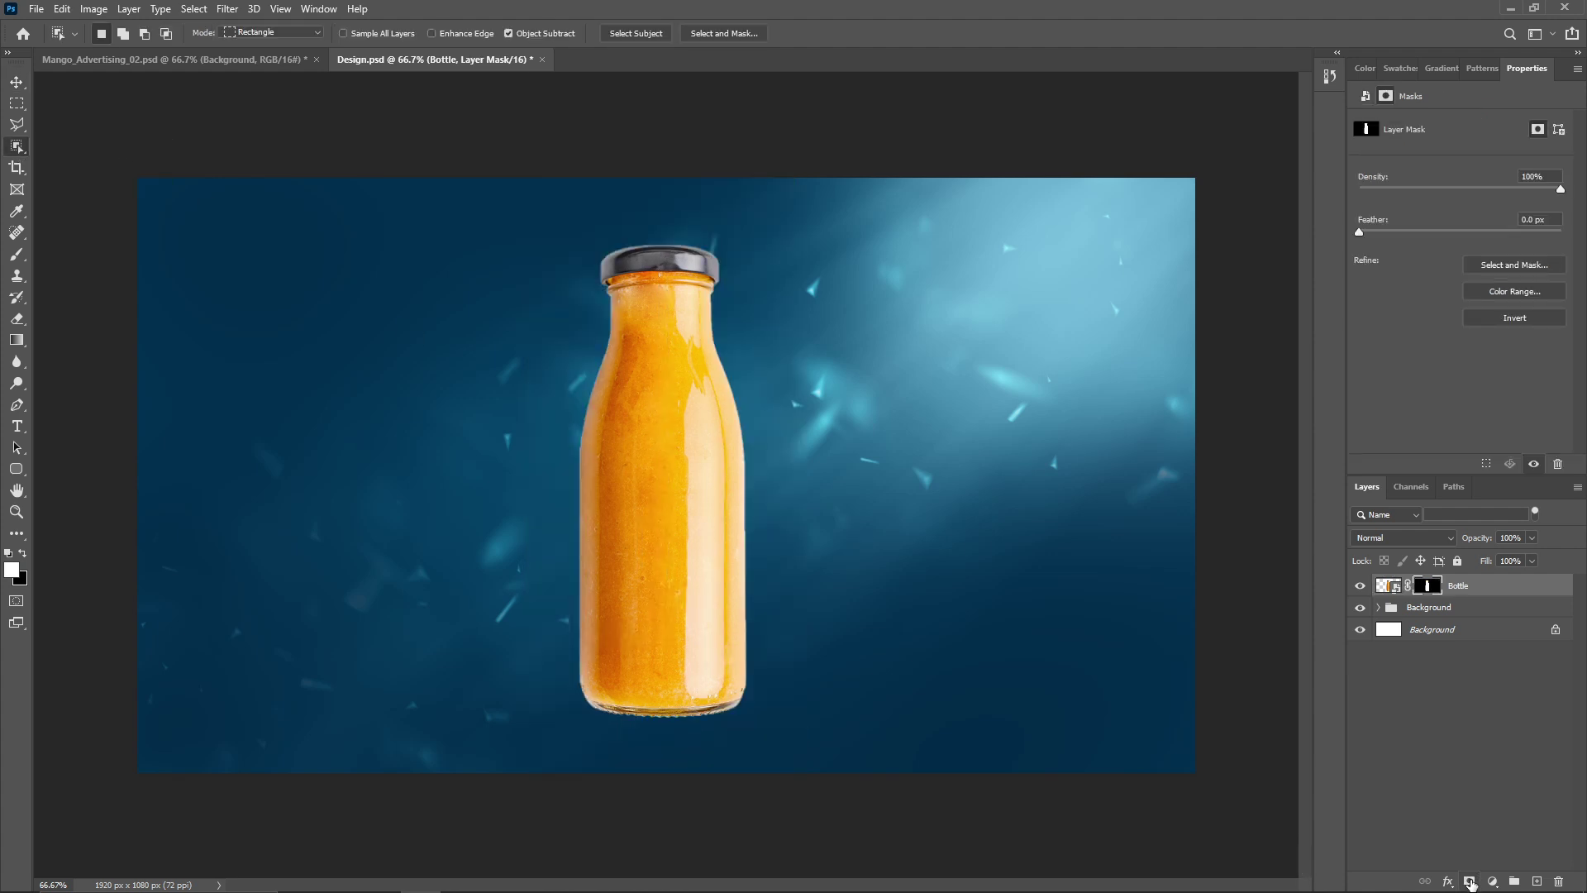
Feather the Bottle layer mask by 1.2 px.
key("ctrl+plus")
key("ctrl+plus")
mouse_move(1359, 232)
left_mouse_down()
mouse_move(1394, 233)
mouse_move(1375, 231)
left_mouse_up()
key("ctrl+0")
Apply a Brightness/Contrast adjustment with contrast 42 to the Bottle layer mask.
left_click(94, 9)
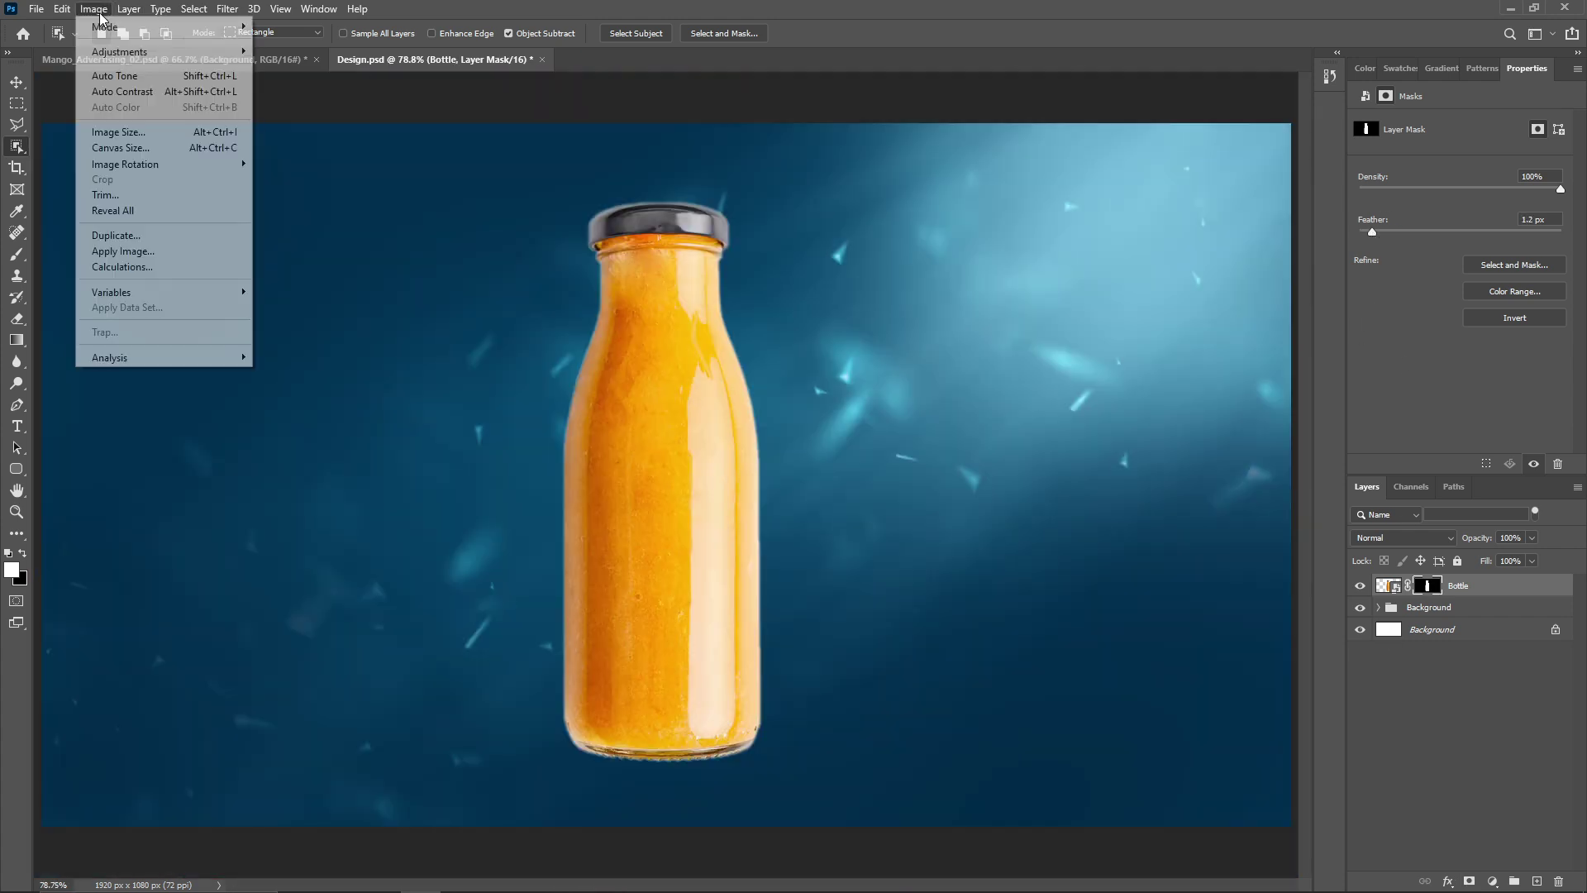
mouse_move(224, 56)
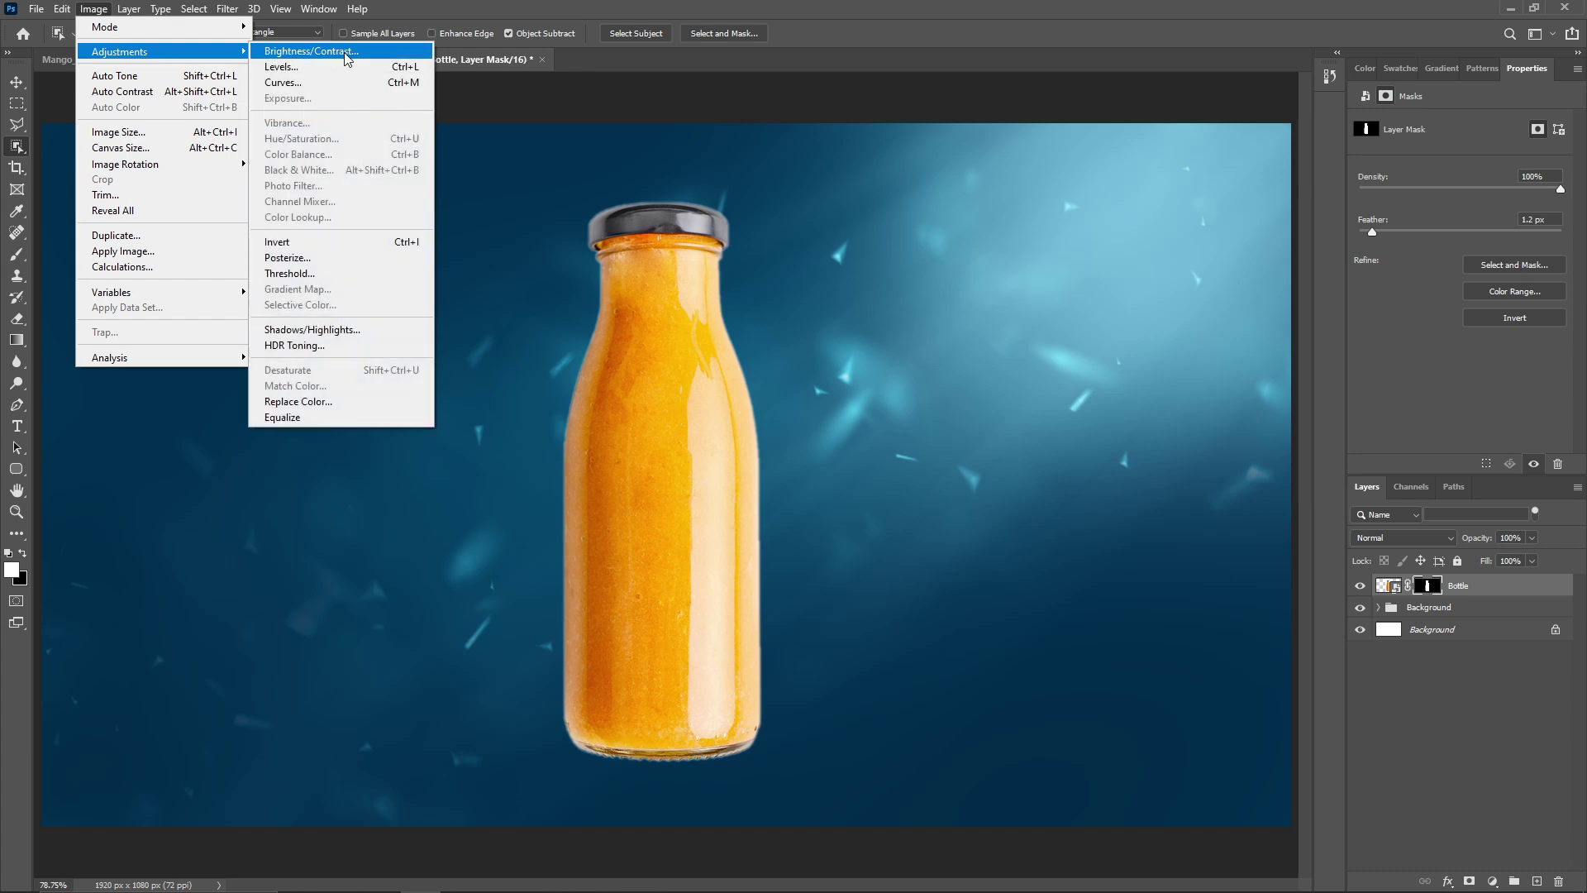
left_click(311, 52)
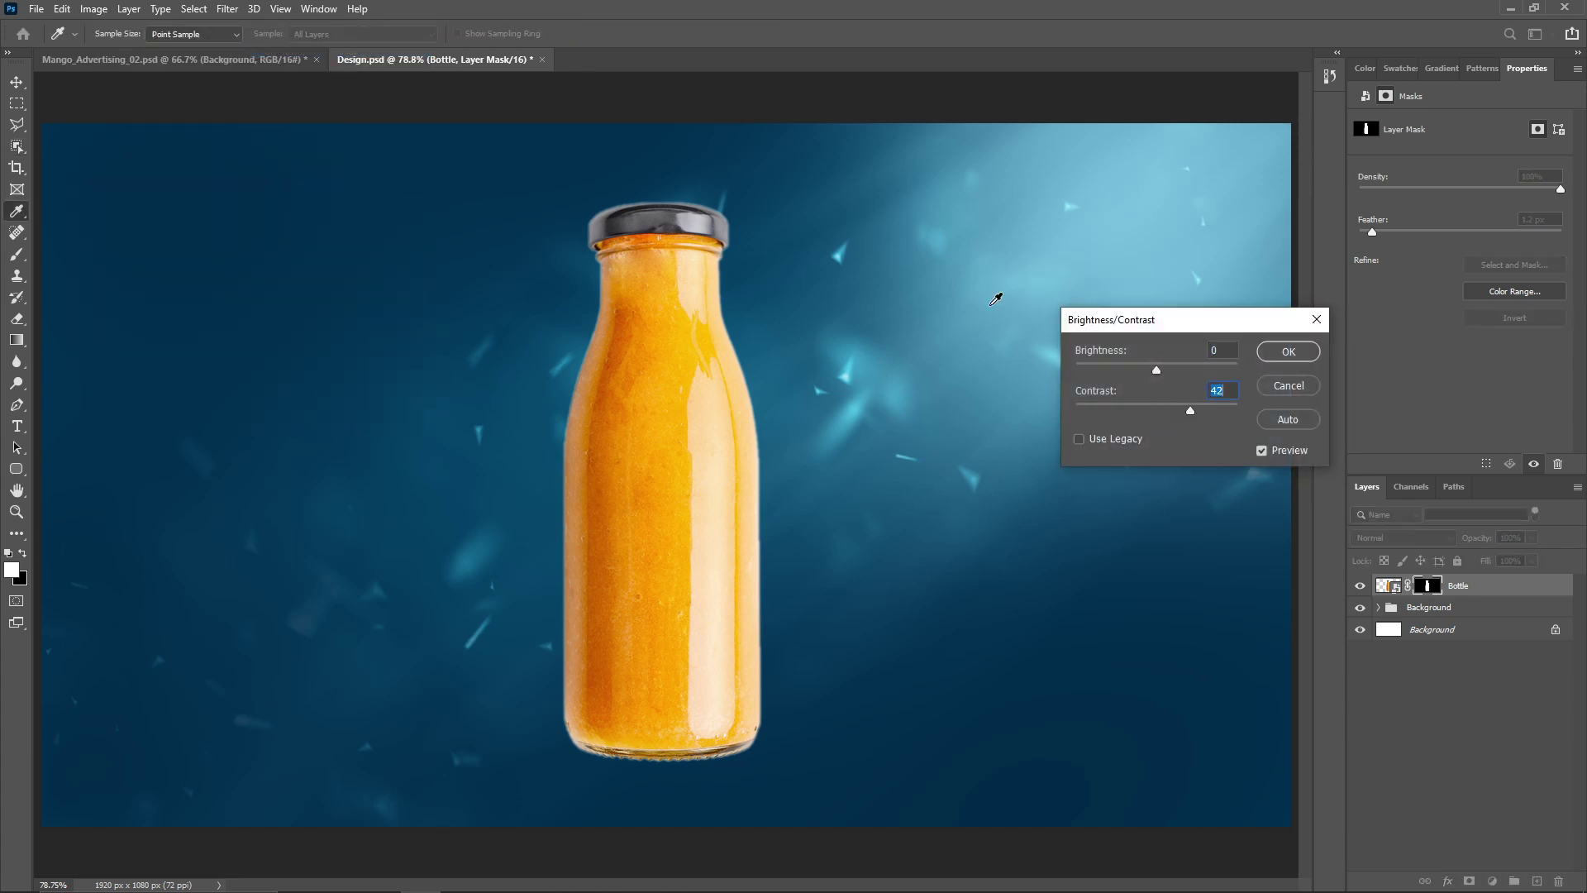
left_click(1287, 351)
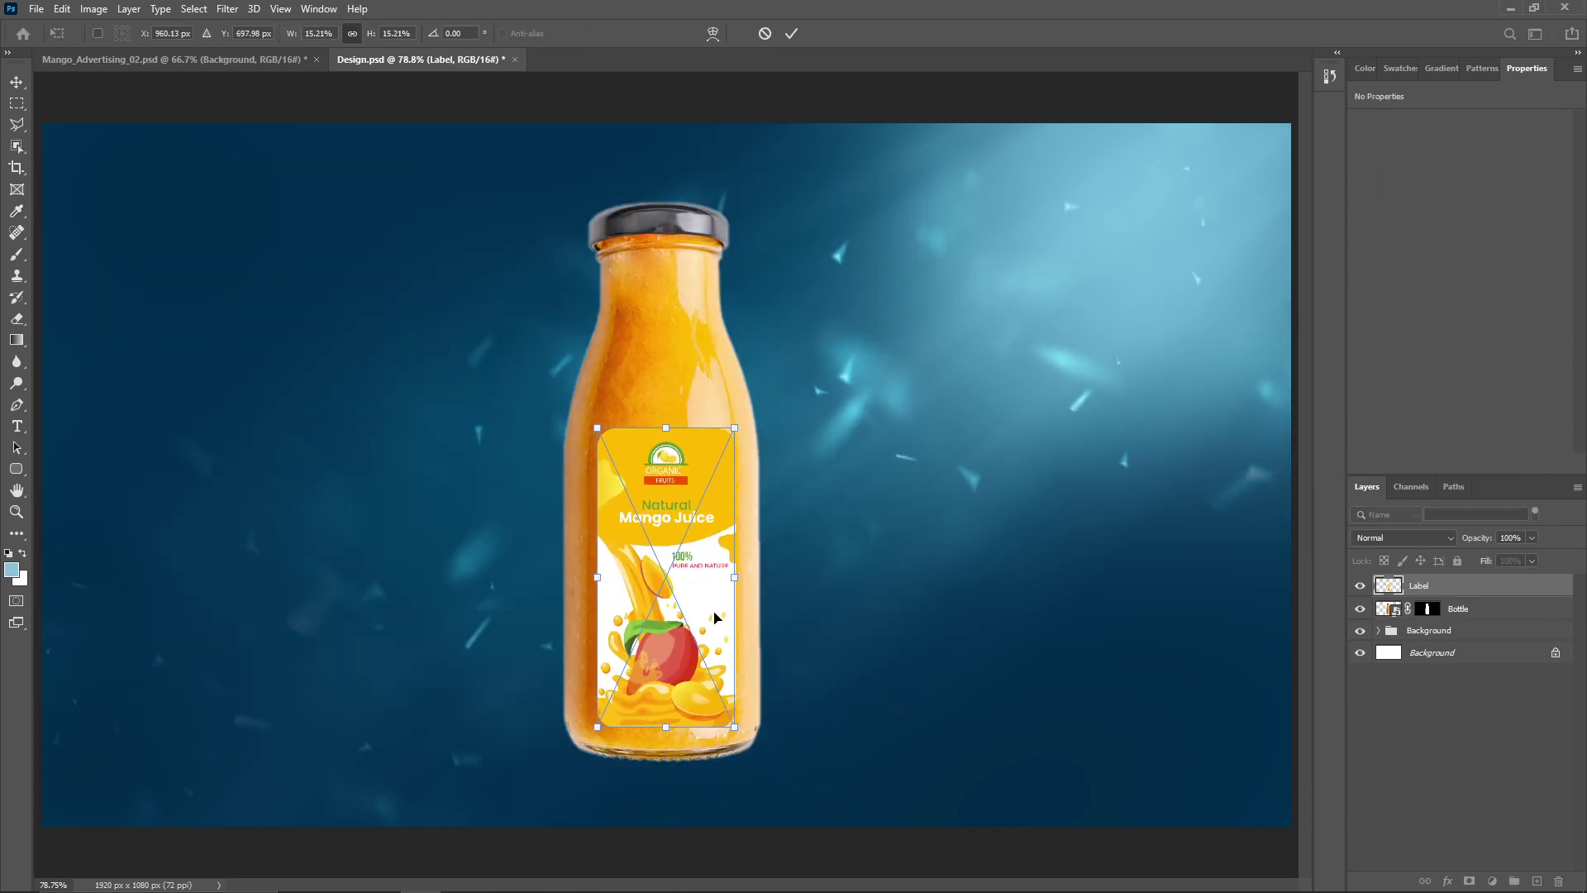
Place Label.png at 15.21% scale on the bottle's lower body, duplicate its layer and hide the copy.
key("Return")
key("ctrl+j")
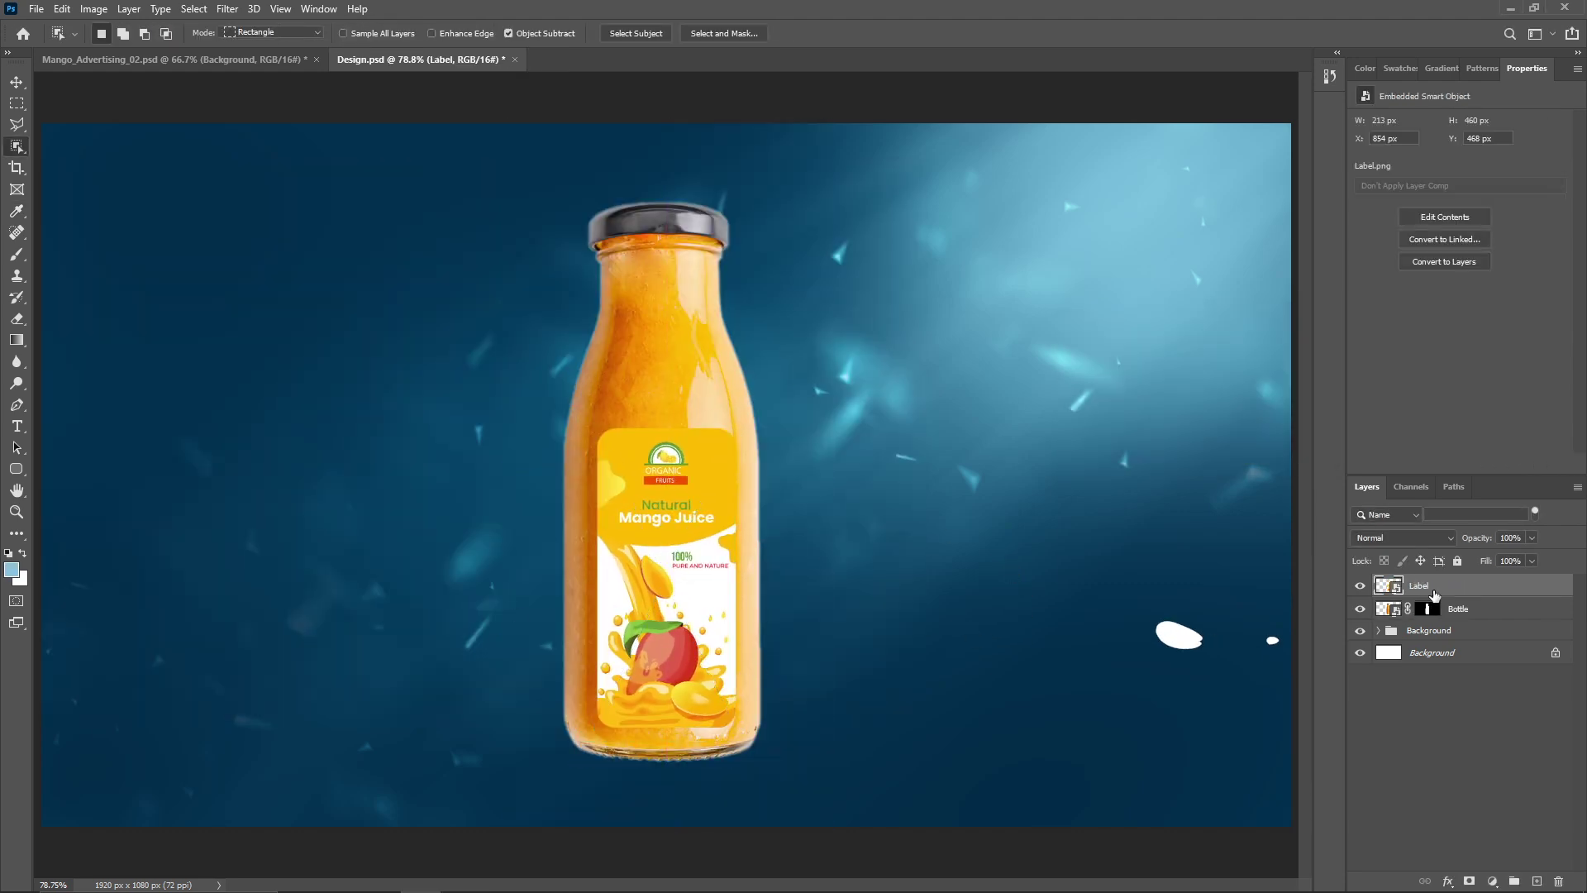
left_click(1359, 585)
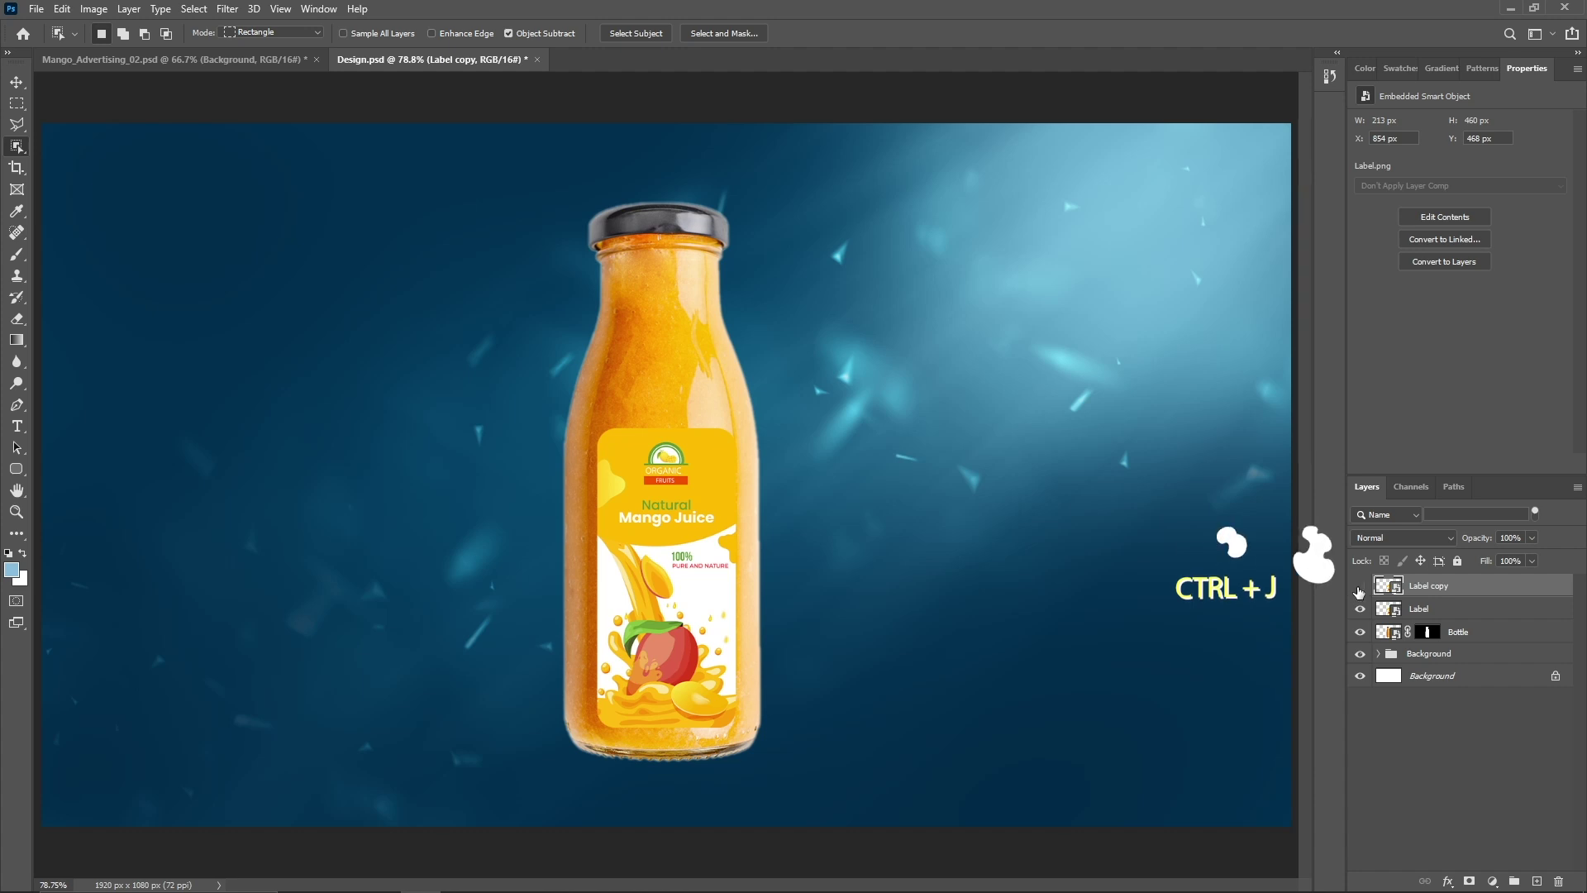
Set the original Label layer's blend mode to Multiply.
left_click(1449, 611)
left_click(1389, 539)
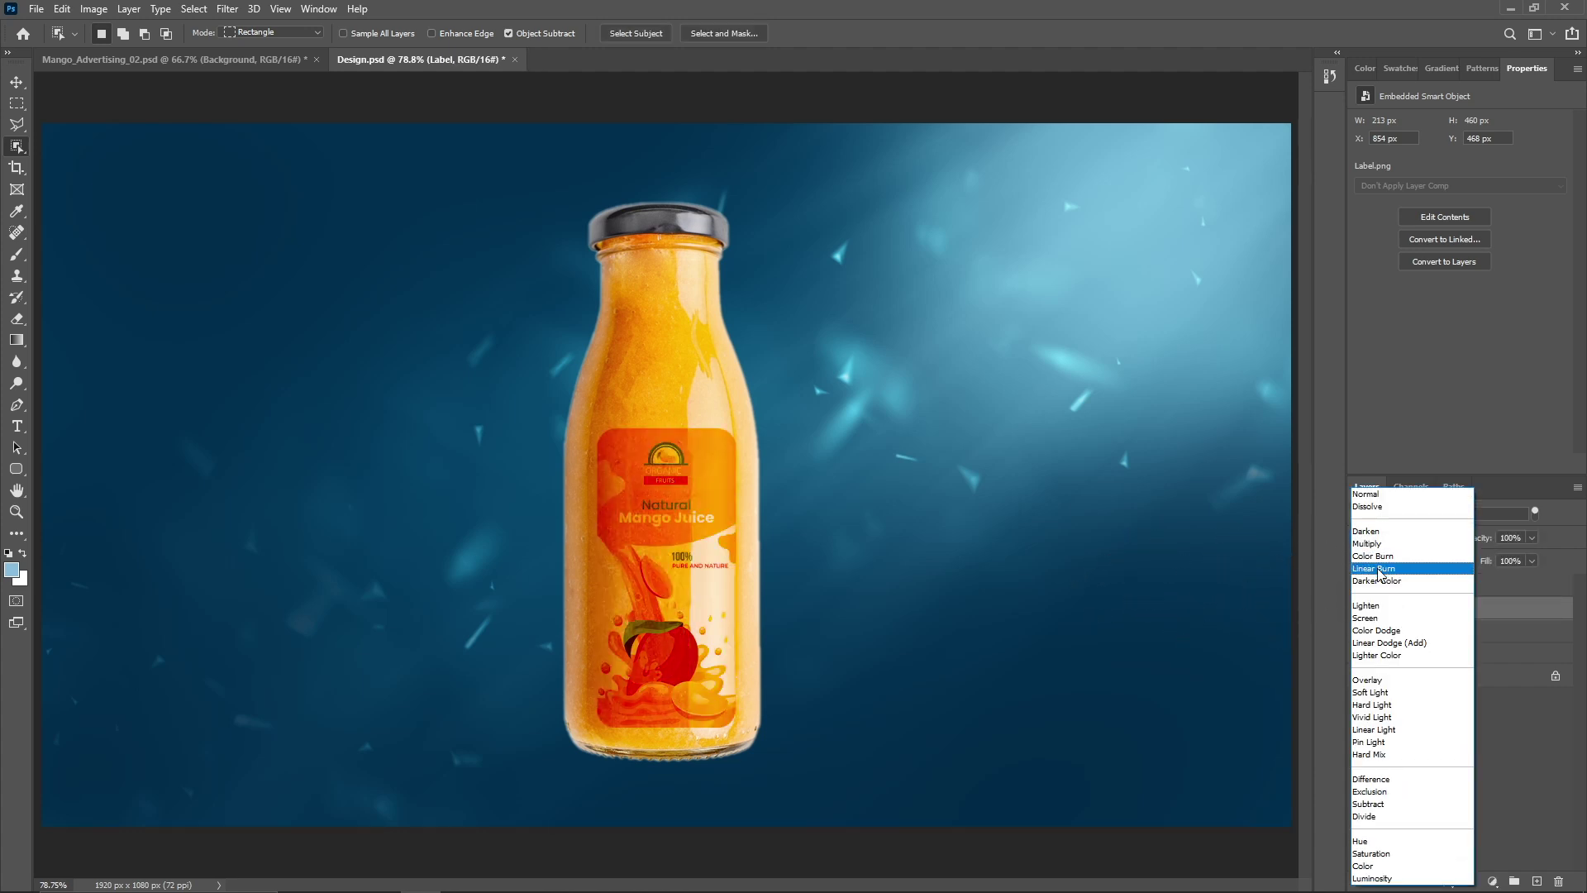
left_click(1368, 543)
Show the Label copy layer, add a mask to it and paint black over the label's left side with a 300 px brush.
left_click(1438, 587)
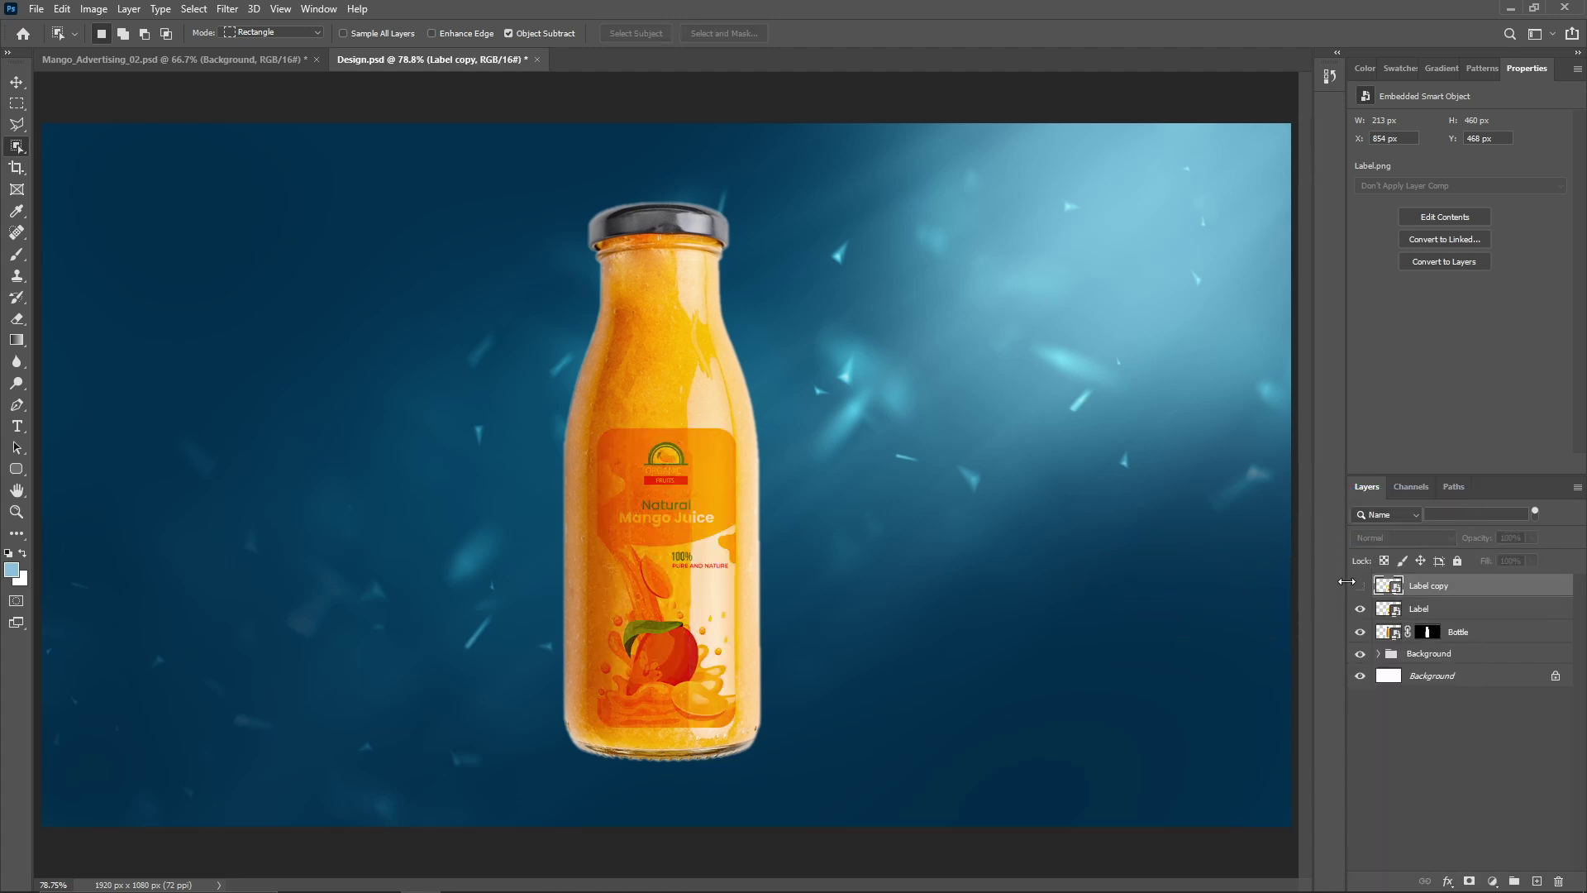
left_click(1360, 585)
left_click(1469, 881)
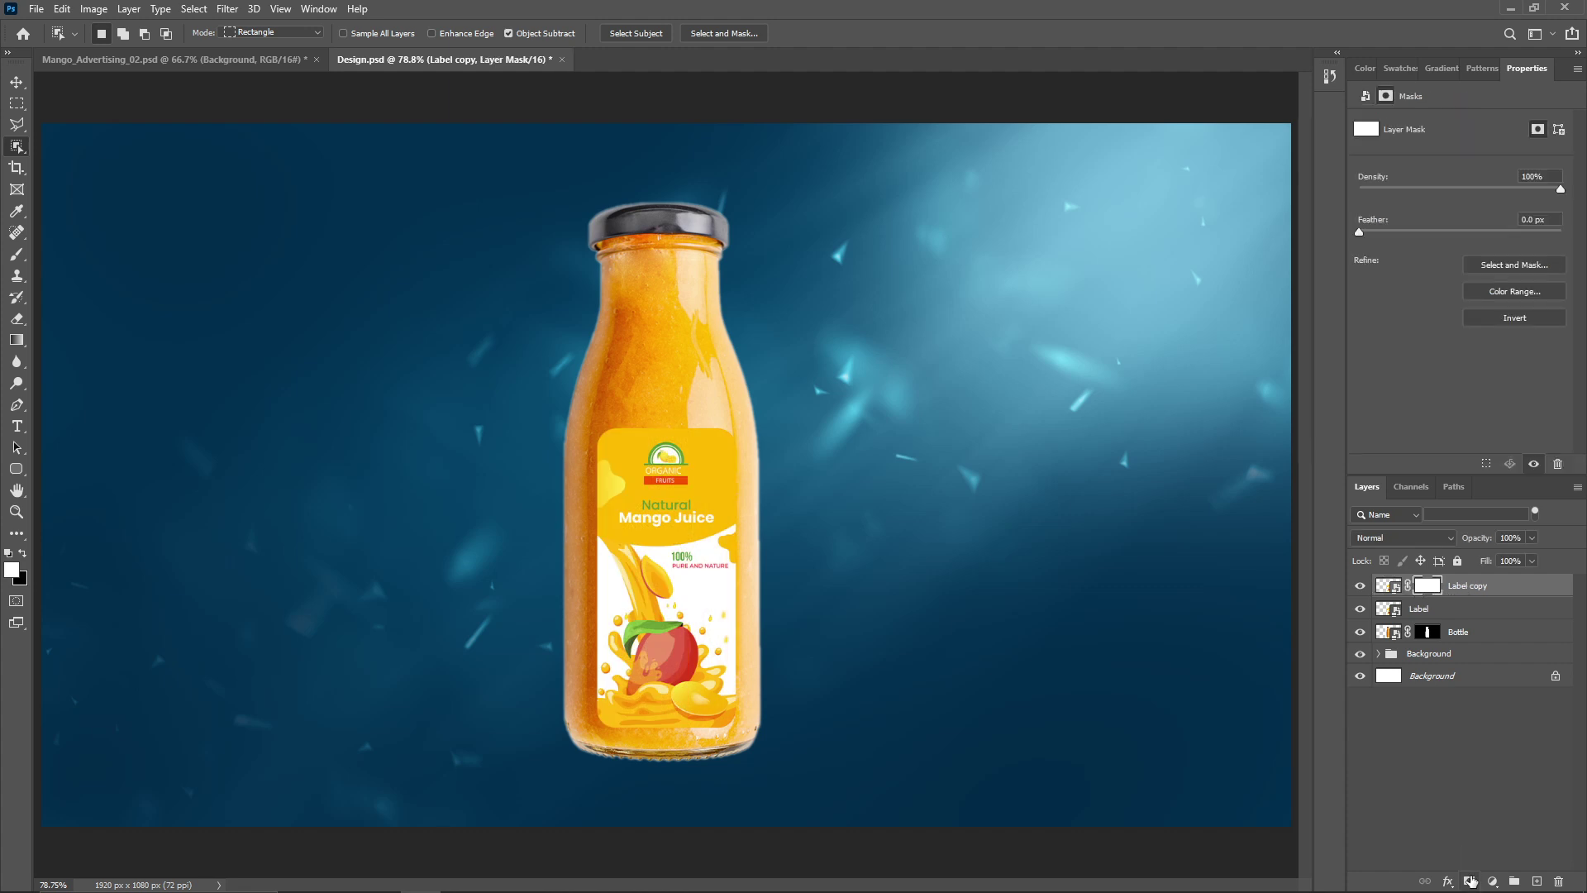
left_click(18, 255)
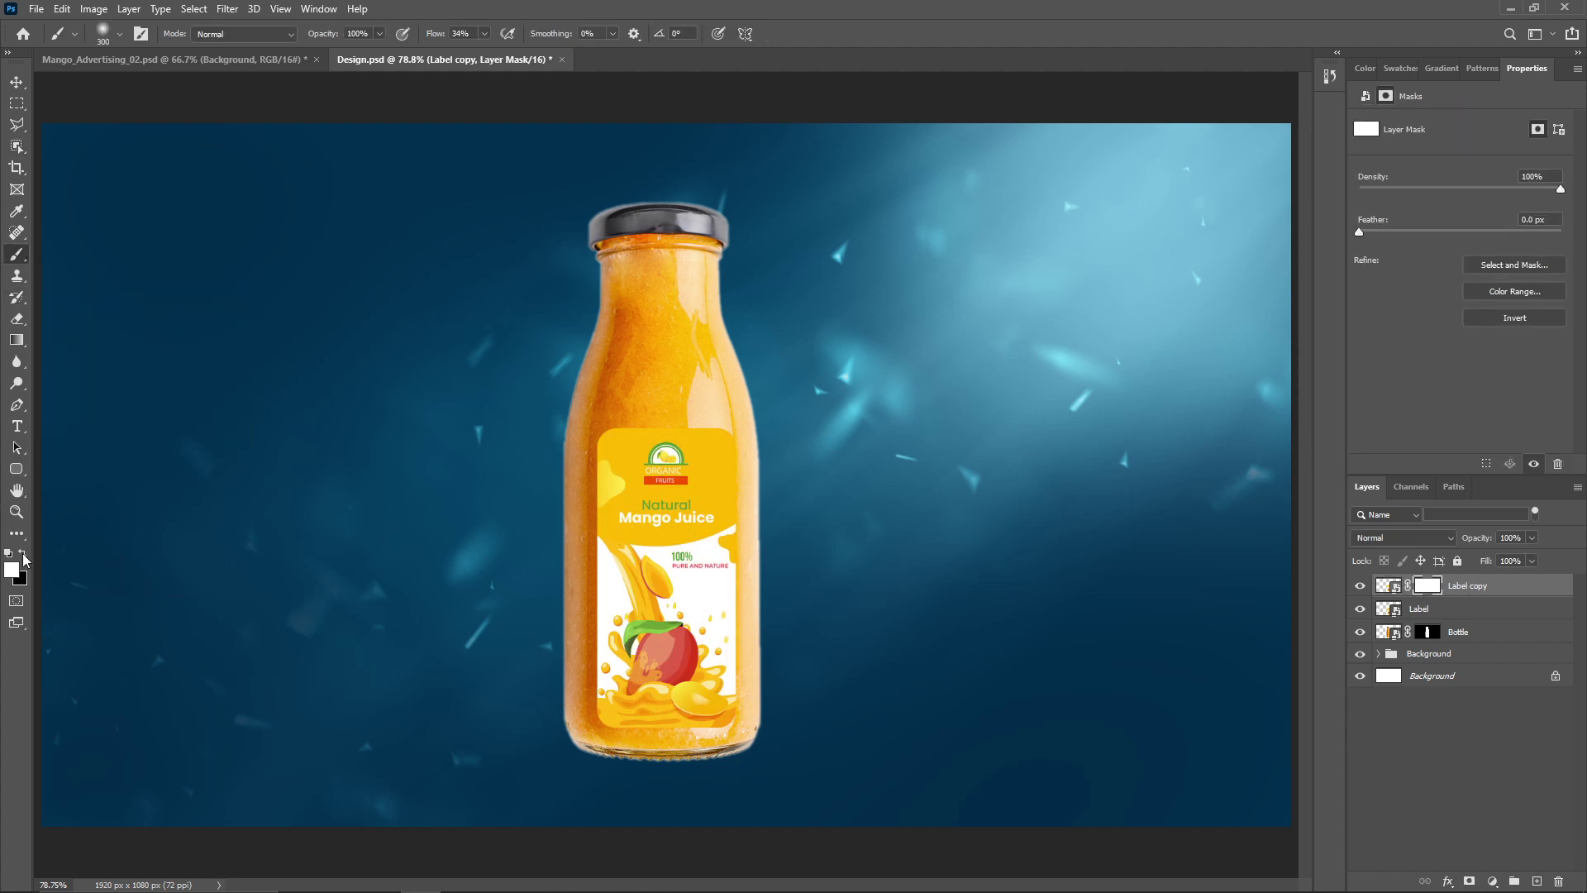
left_click_drag(578, 463, 522, 733)
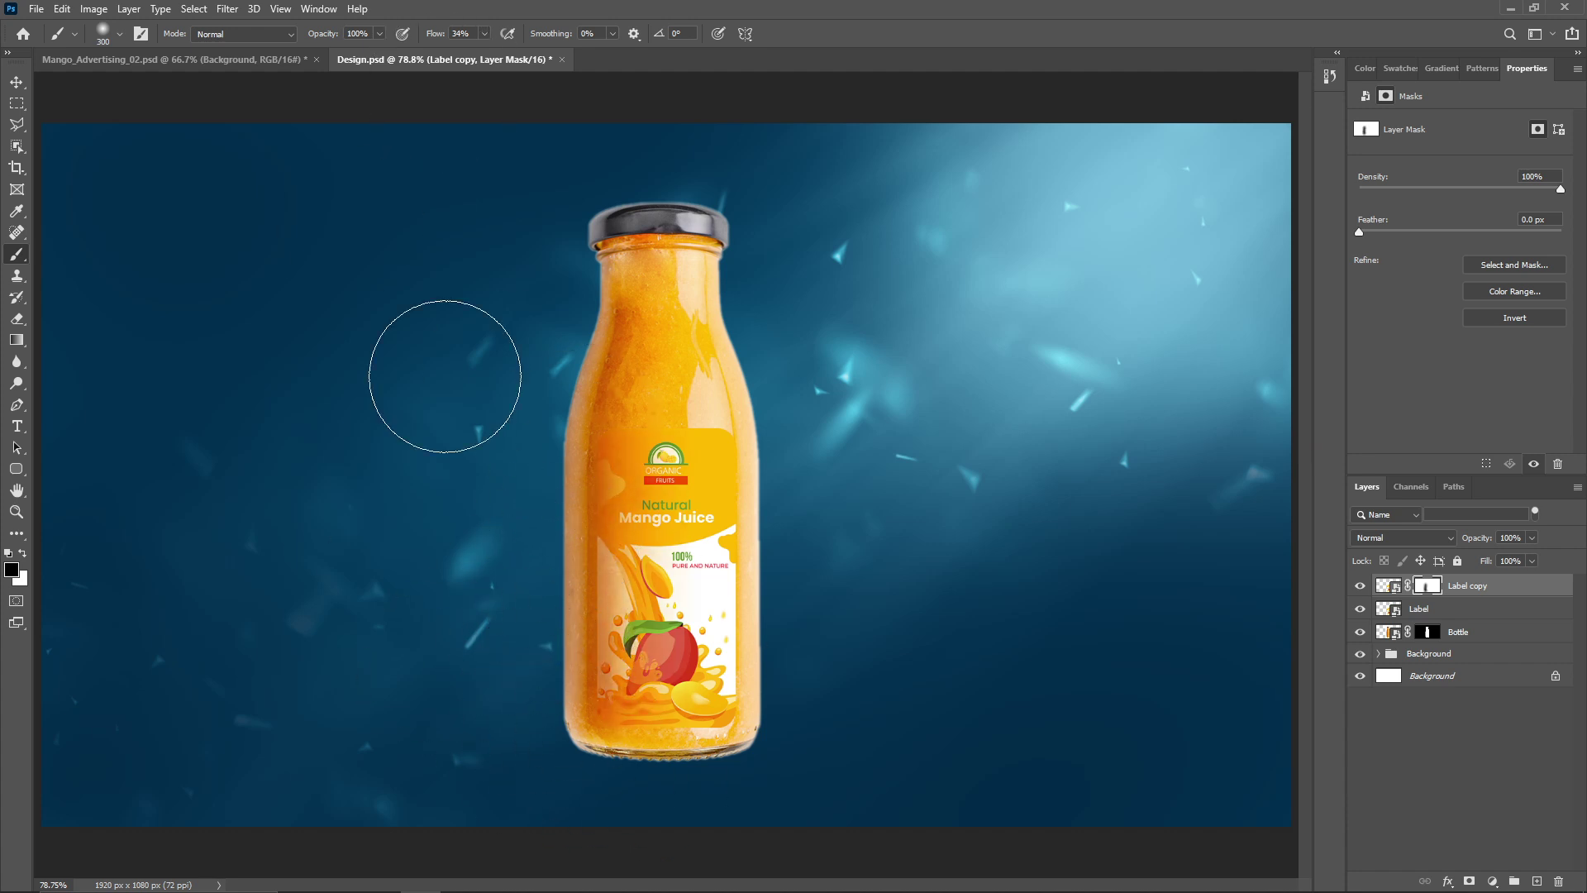
Group the bottle and label layers, convert the group to a smart object and name it Bottle.
key("ctrl+g")
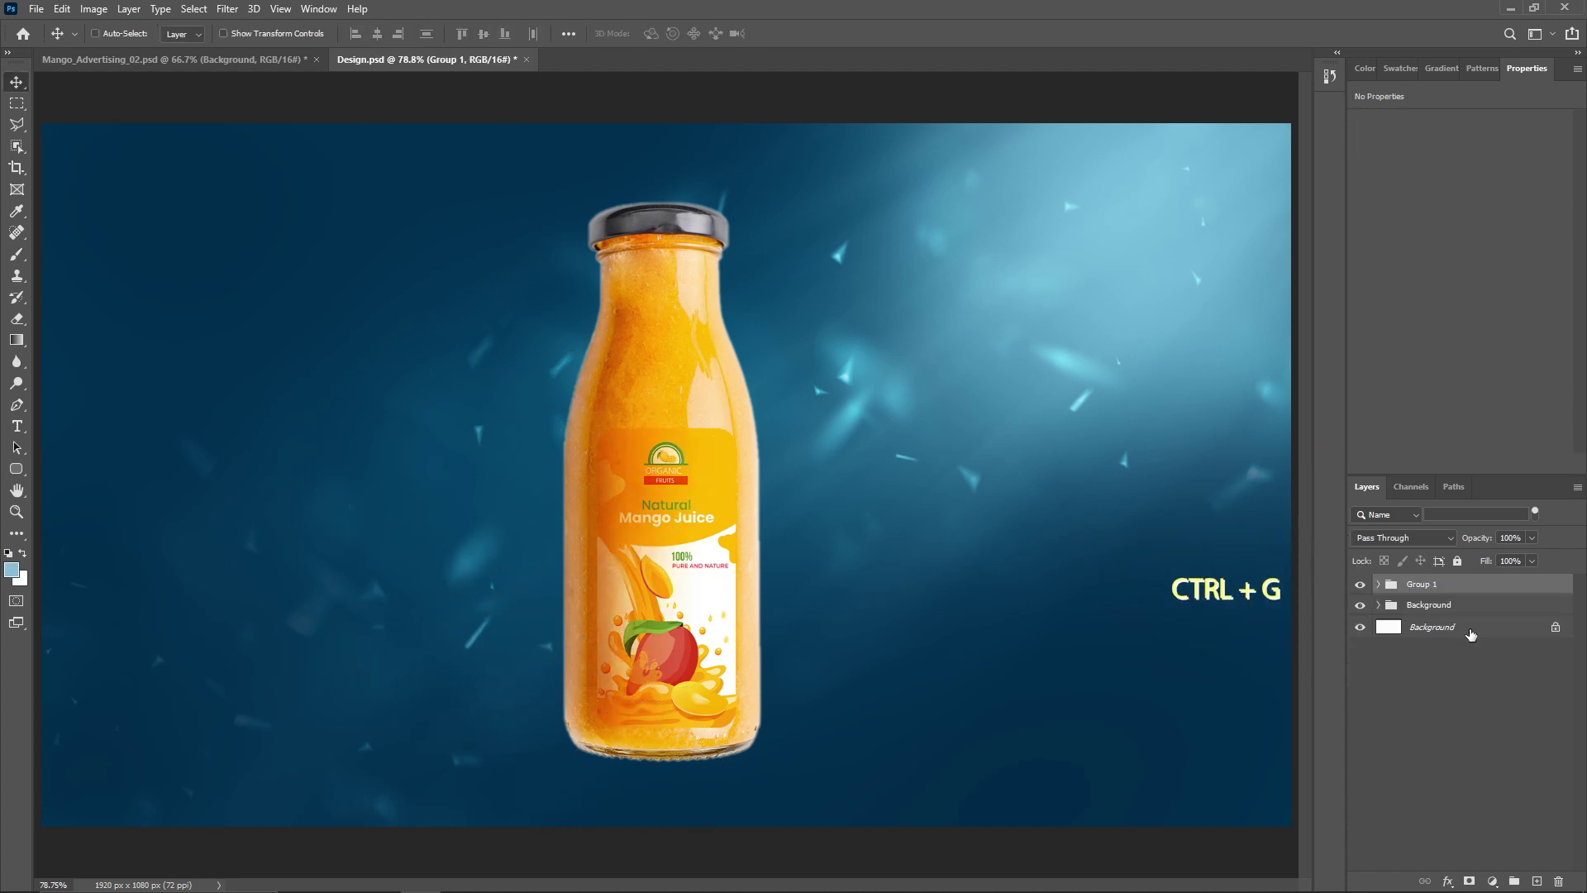
right_click(1433, 584)
left_click(1331, 449)
double_click(1444, 584)
type("Bottl")
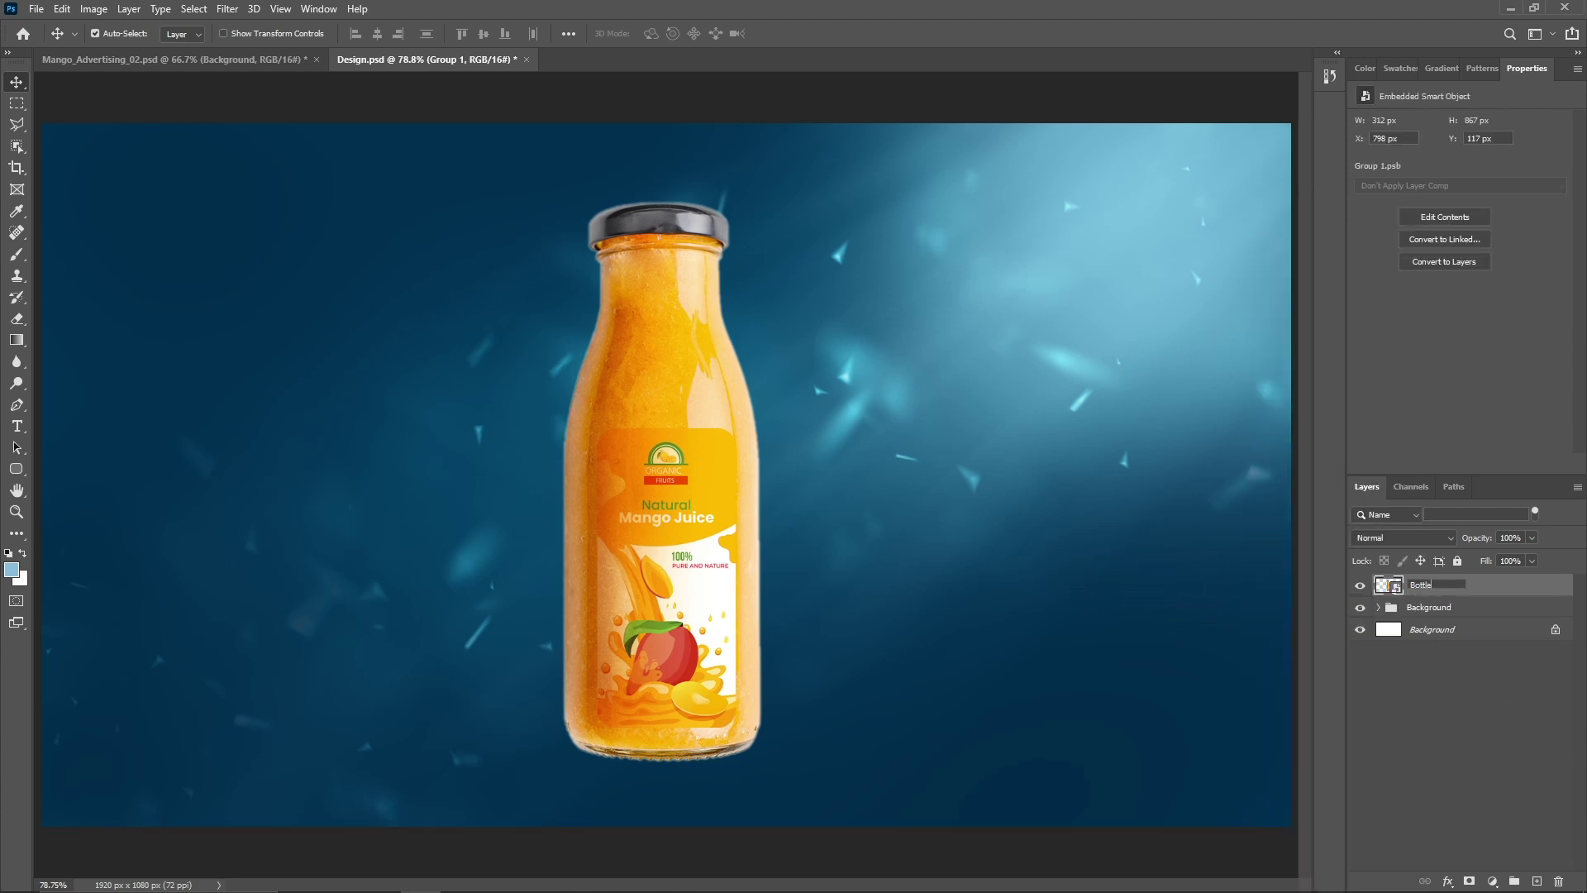
type("e")
key("Return")
Put the bottle smart object in a new group named Bottle.
key("ctrl+g")
double_click(1429, 585)
type("Bottle")
Transform the bottle so it tilts counterclockwise with its cap toward the upper left, and reposition it slightly left of the canvas center.
key("ctrl+t")
left_click_drag(856, 851, 896, 748)
left_click_drag(681, 601, 661, 577)
key("Return")
key("ctrl+t")
left_click_drag(908, 769, 940, 727)
key("Return")
key("ctrl+t")
key("Return")
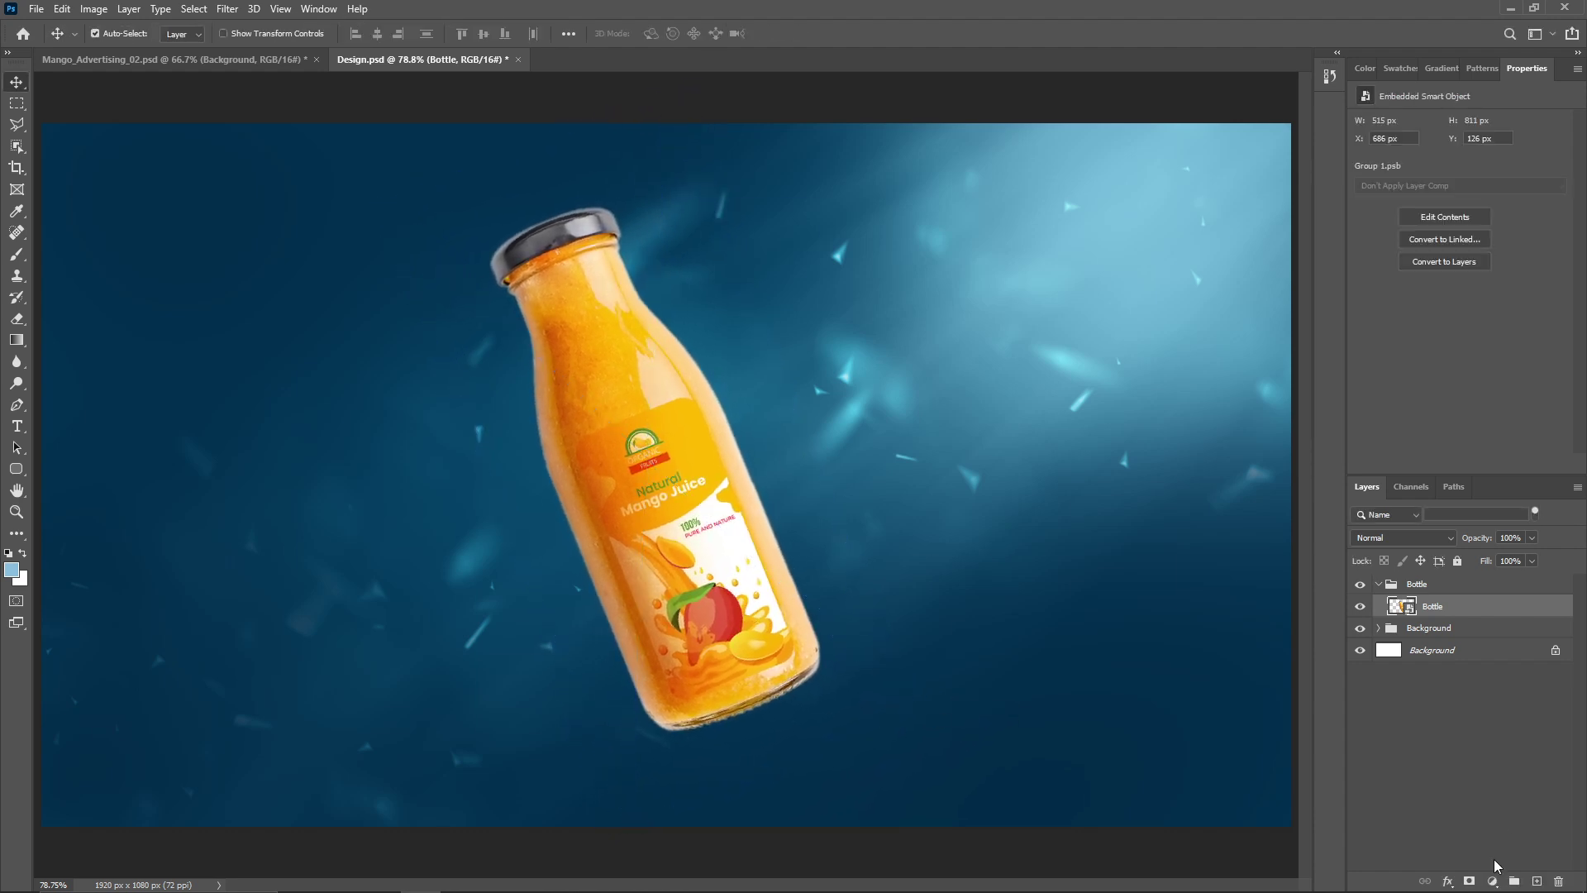
Add a Curves layer clipped to the bottle, with a darkening point at input 145, output 108.
left_click(1492, 882)
left_click(1483, 669)
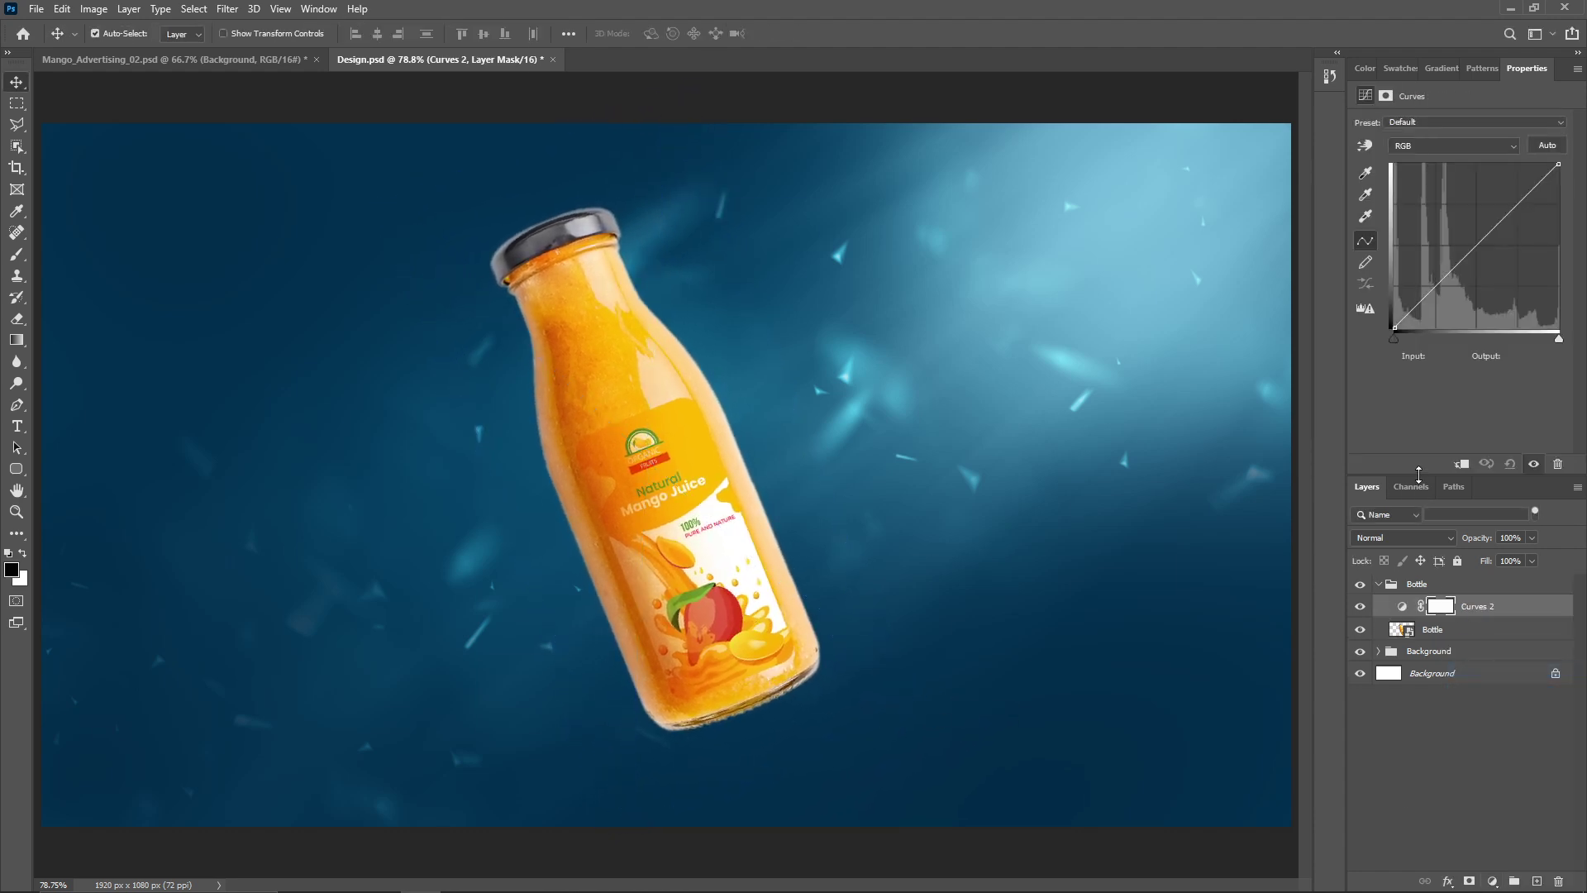
left_click_drag(1482, 247, 1488, 258)
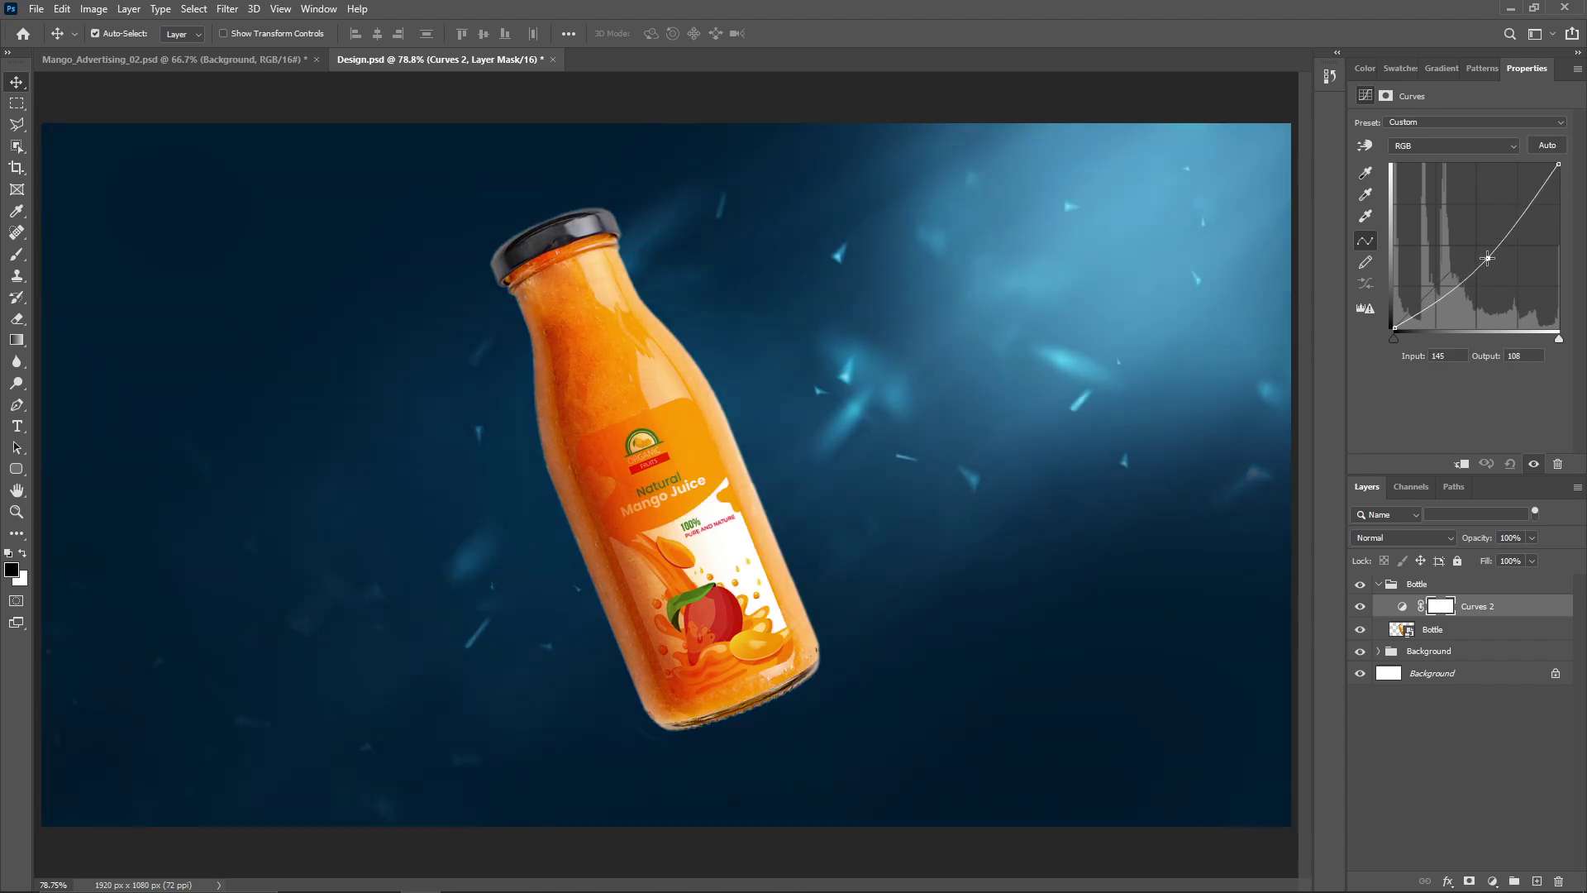
left_click(1502, 614, "alt")
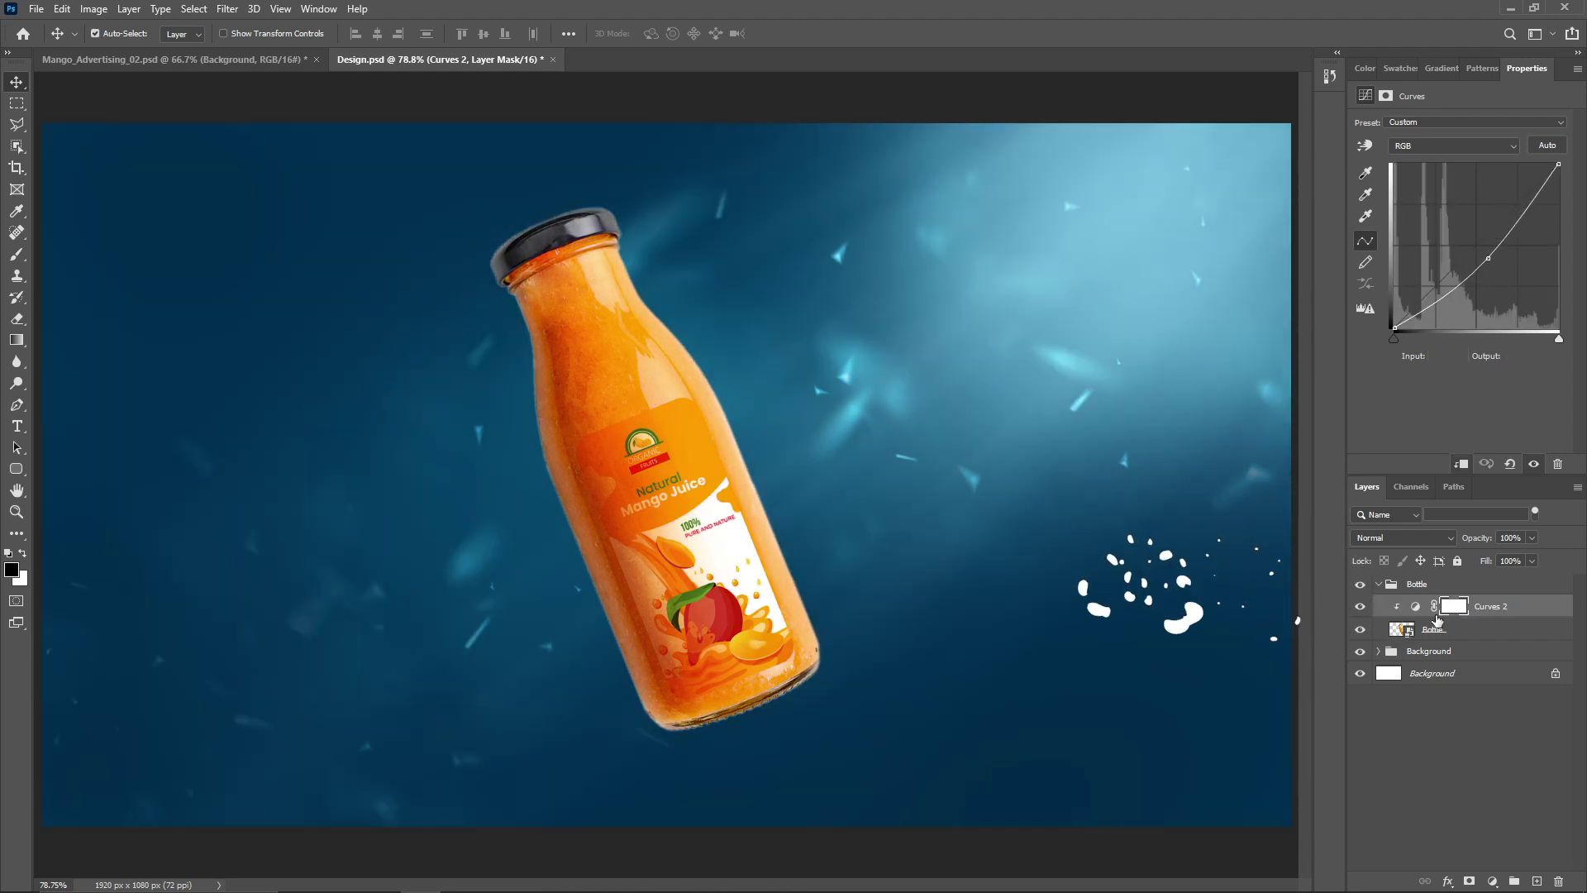
Invert the Curves 2 mask and paint white along the bottle's left side with a 300 px brush to shade it.
left_click(1454, 608)
key("ctrl+i")
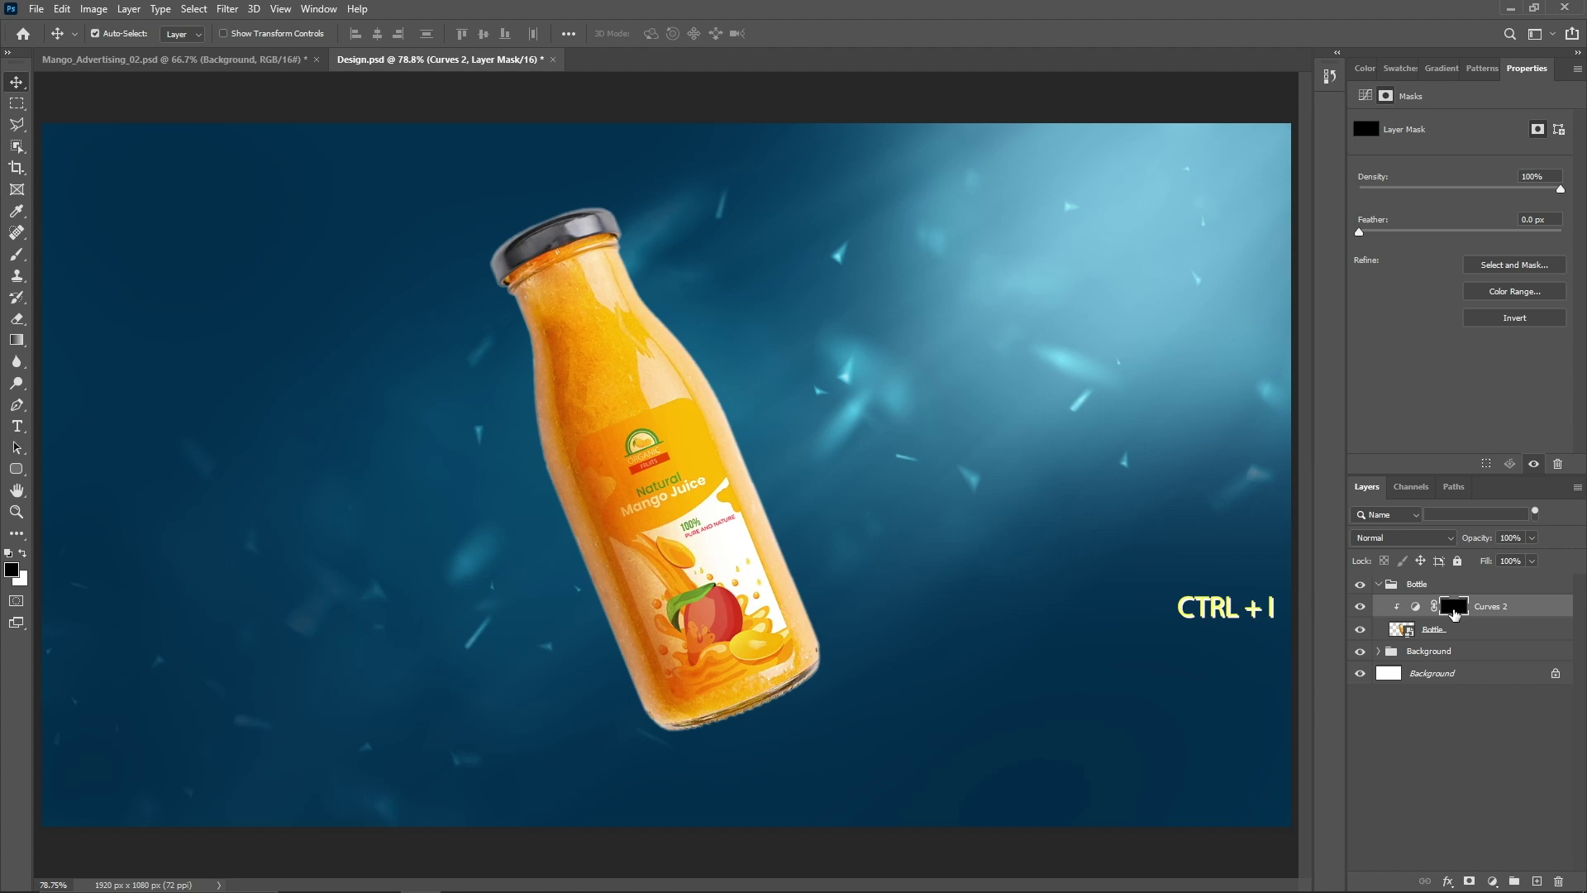
left_click(20, 257)
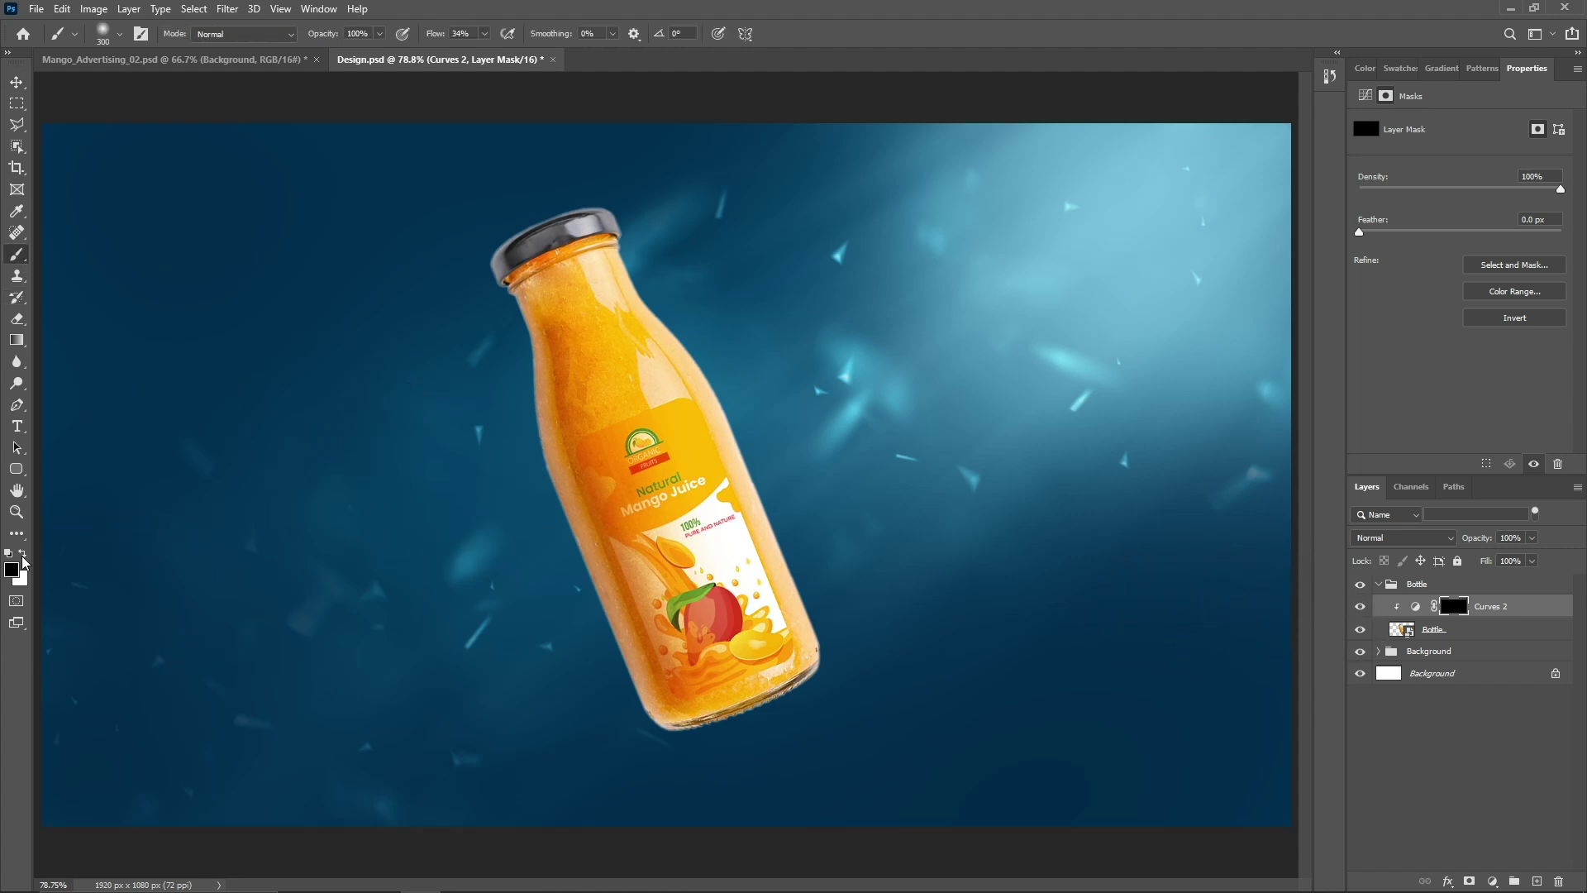
mouse_move(514, 425)
left_mouse_down()
mouse_move(478, 265)
mouse_move(624, 665)
left_mouse_up()
mouse_move(550, 454)
left_mouse_down()
mouse_move(485, 388)
mouse_move(559, 493)
left_mouse_up()
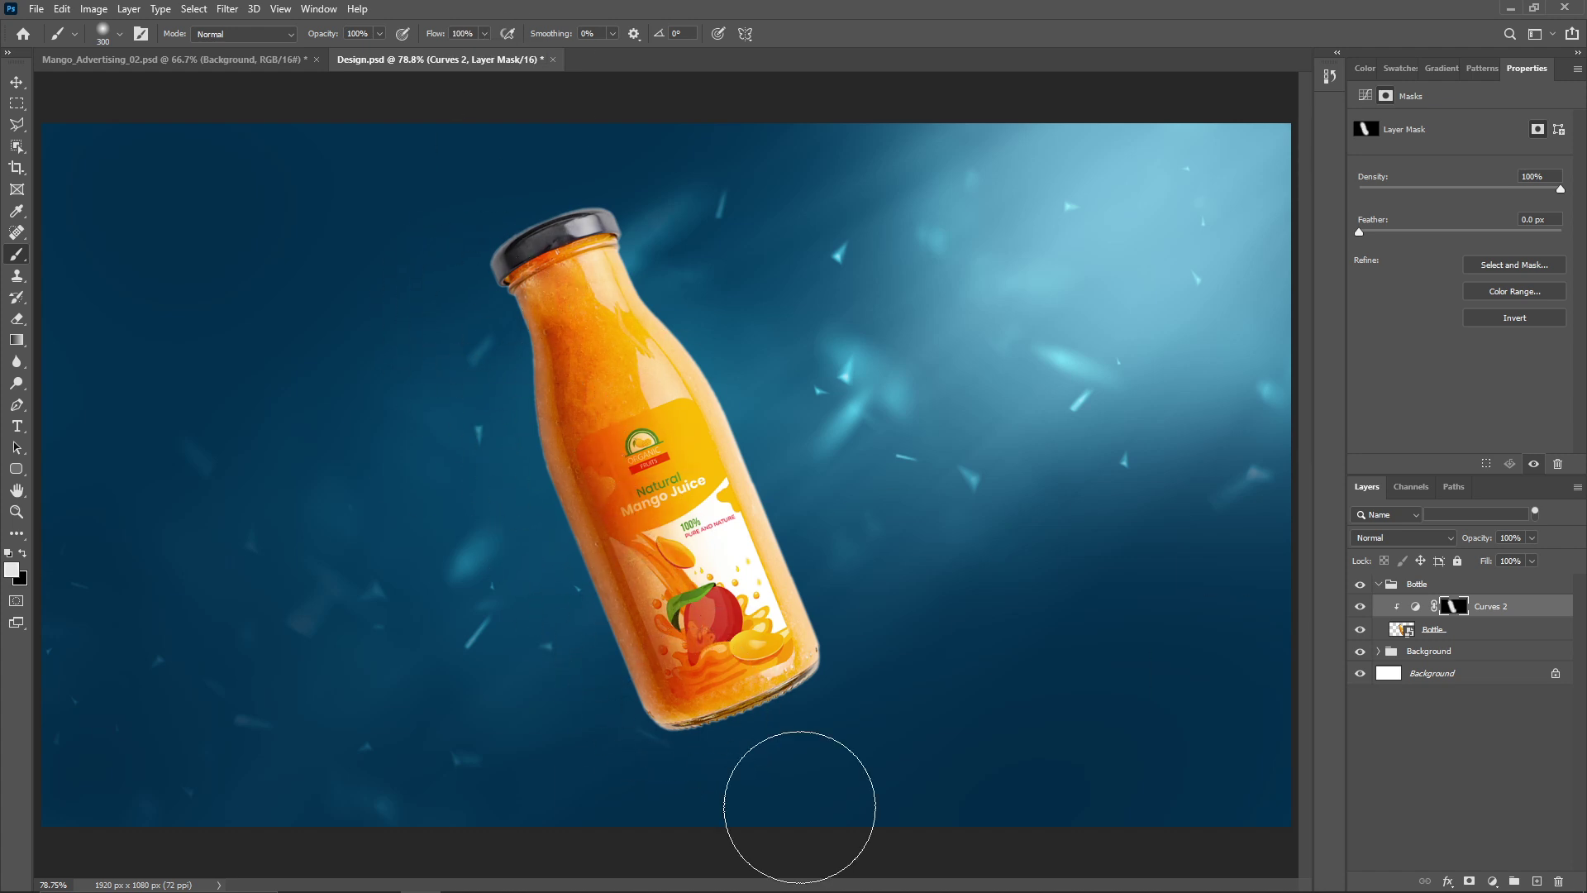
Compare the bottle with and without the shading, and rename the Curves layer Basic_Shadow.
left_click(1360, 608)
left_click(1360, 608)
double_click(1505, 606)
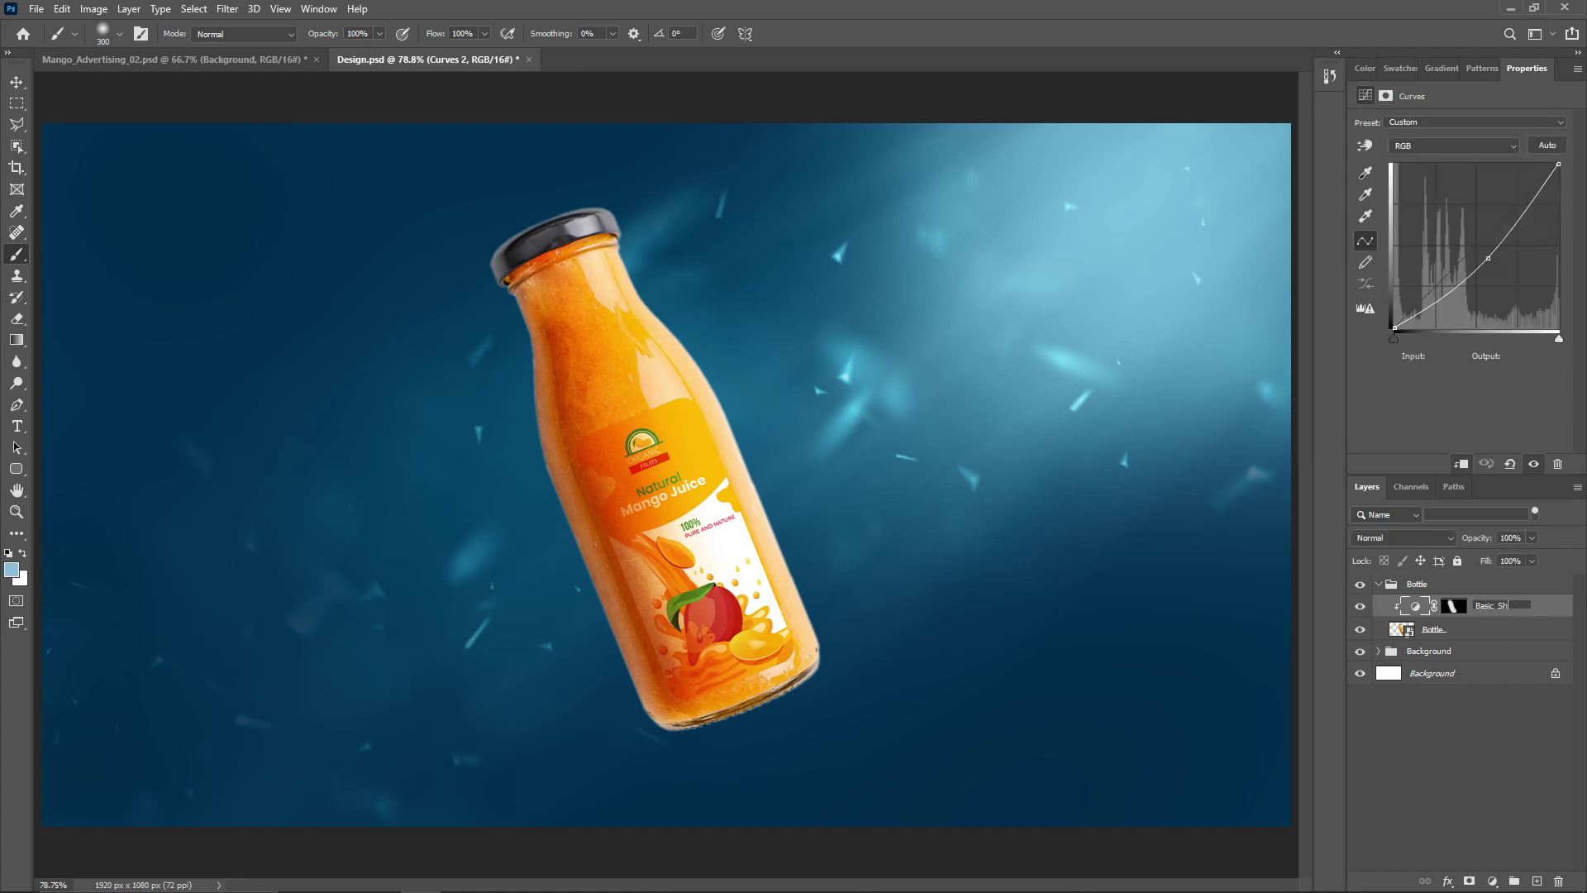
key("v")
Add another Curves layer clipped above Basic_Shadow, with its midpoint darkened to input 153, output 99.
left_click(1492, 881)
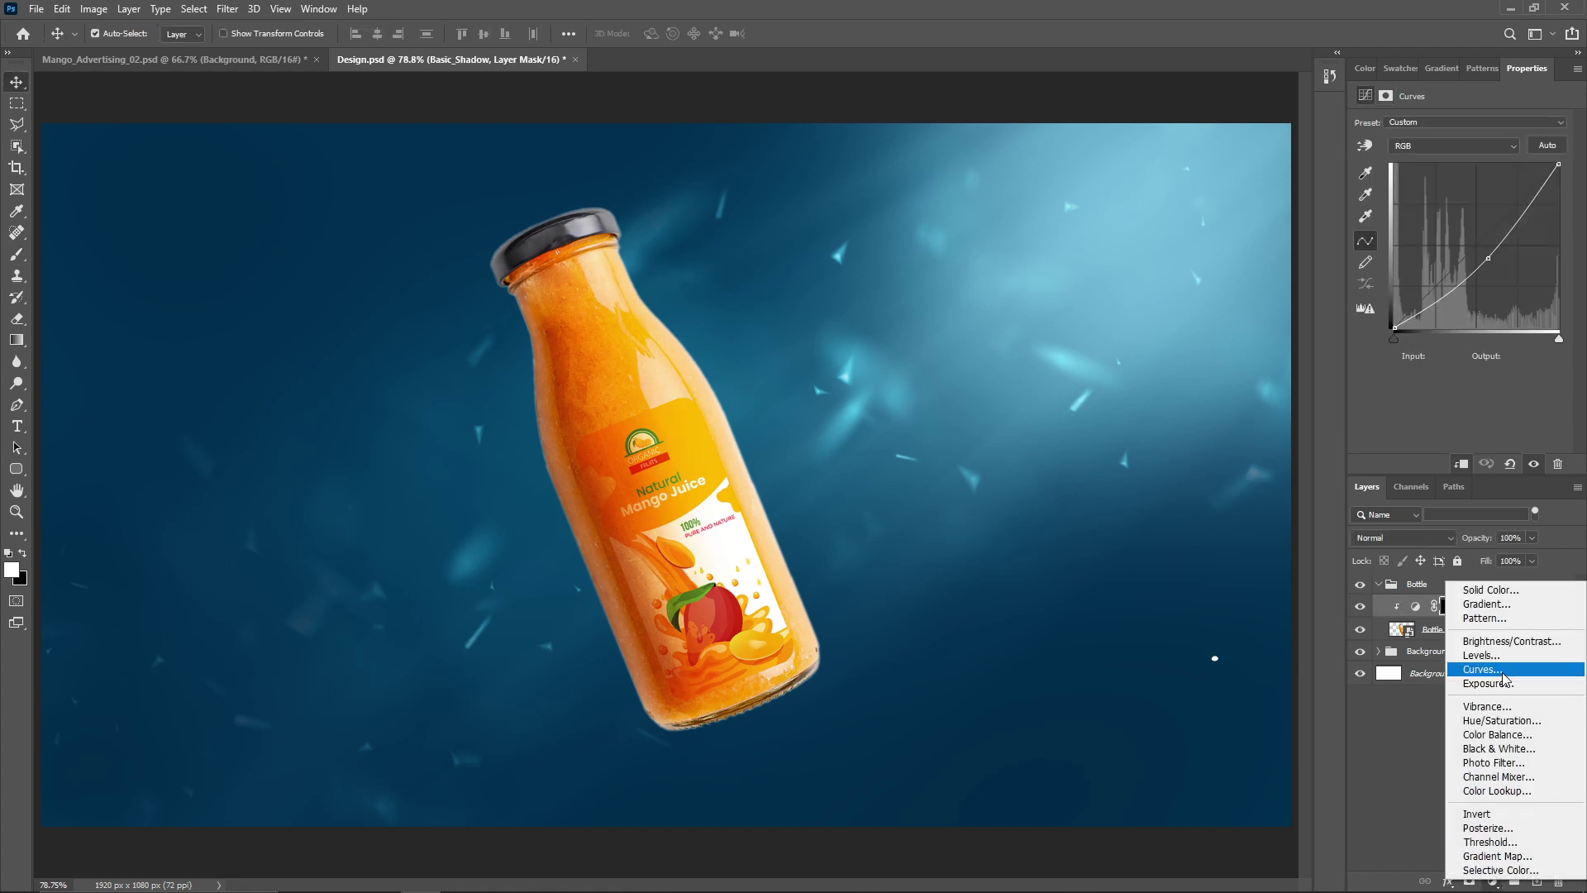
left_click(1480, 672)
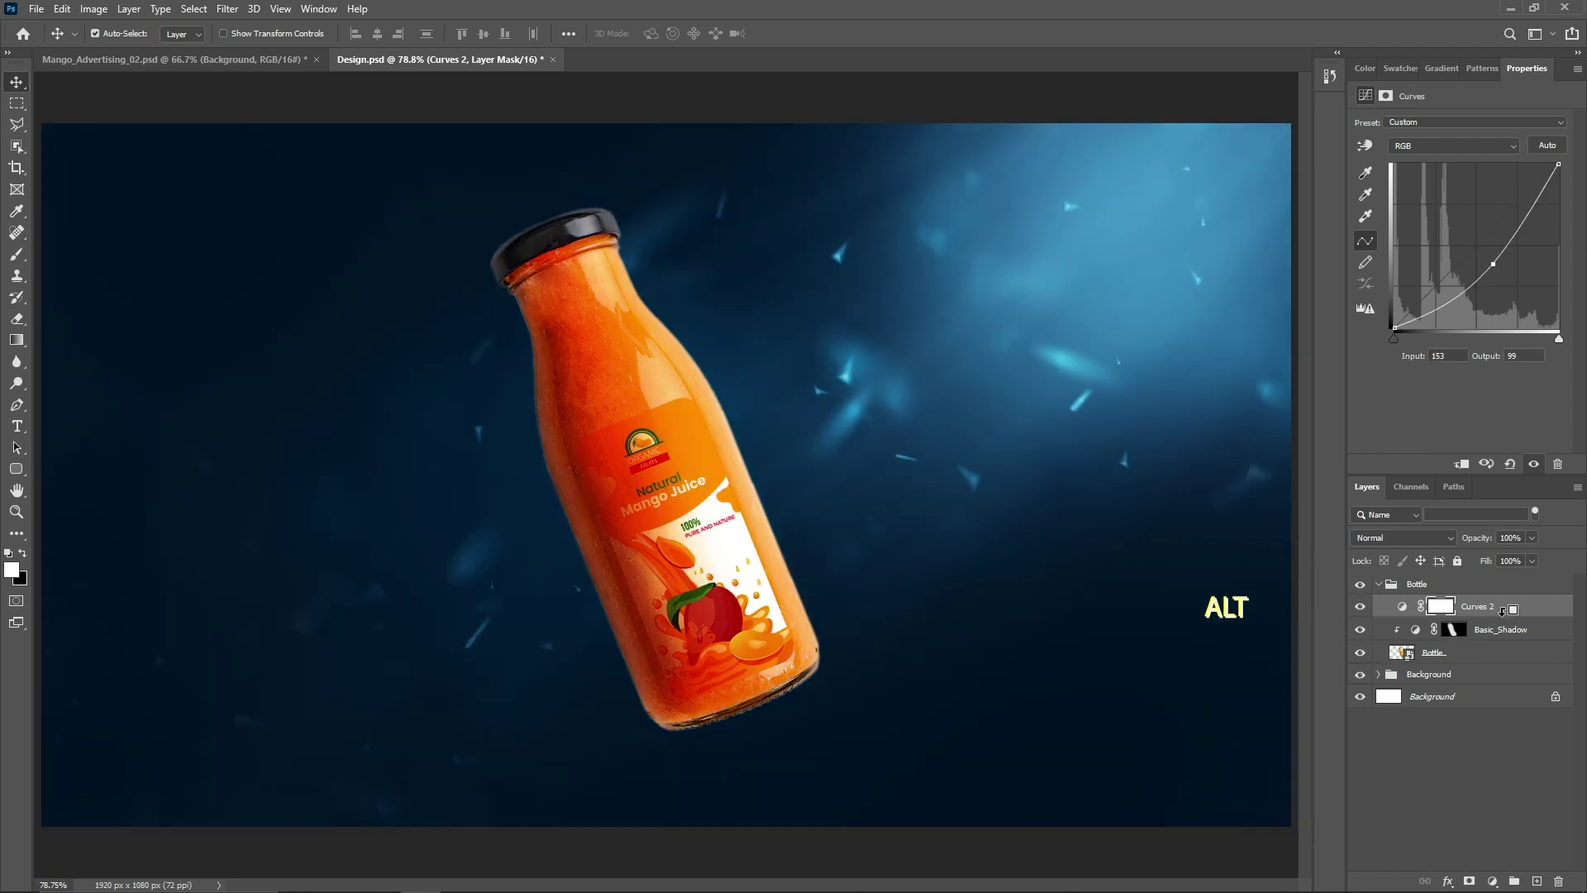
left_click(1502, 611, "alt")
key("ctrl+z")
key("ctrl+z")
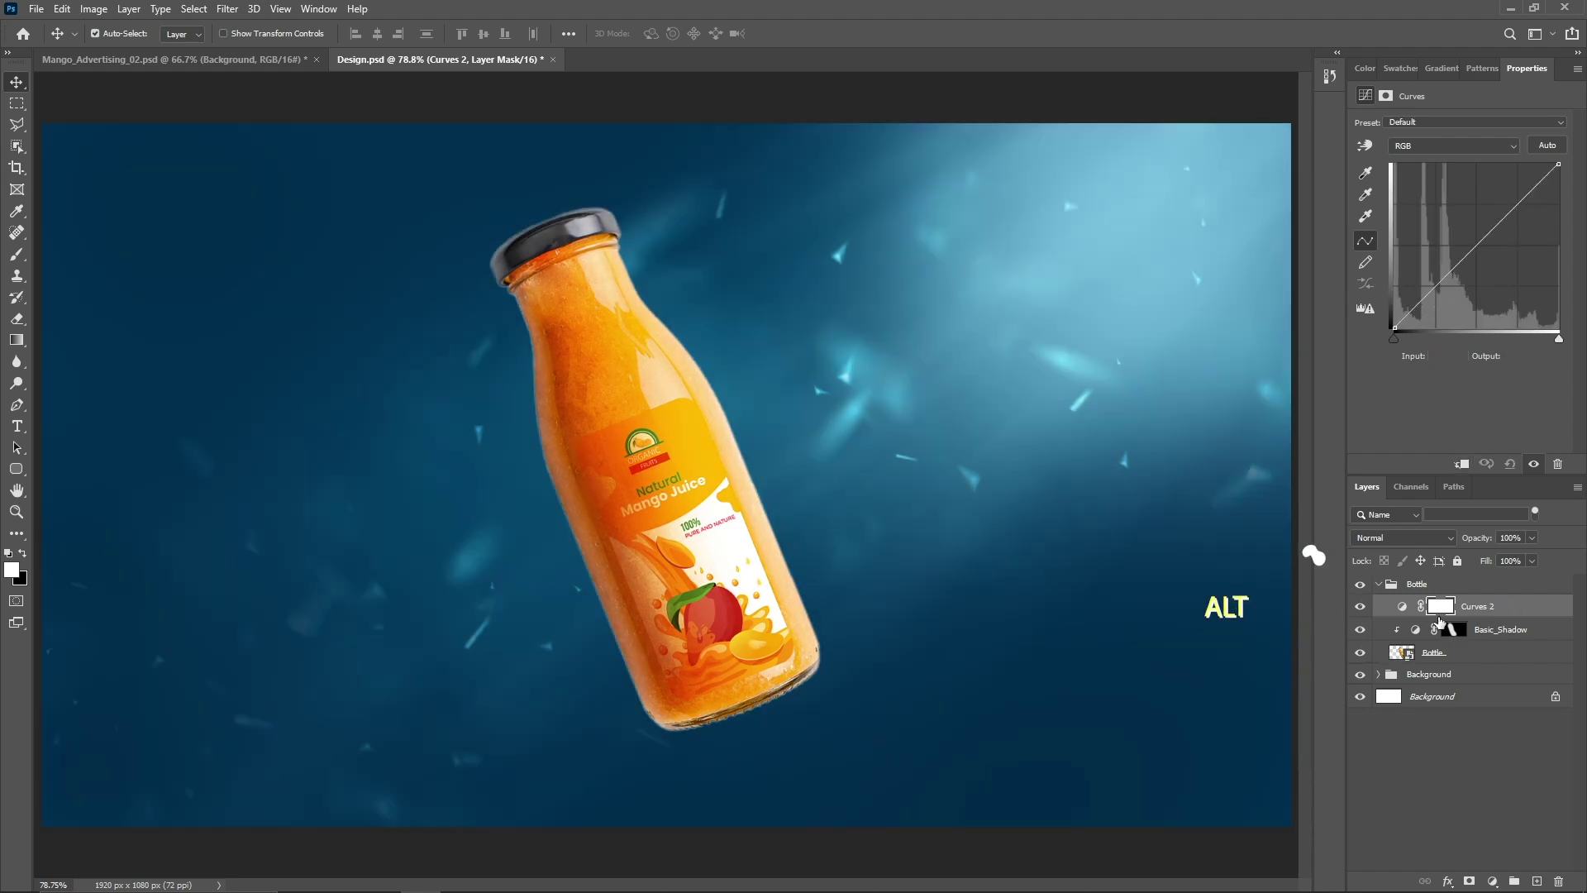
left_click_drag(1481, 262, 1494, 264)
Set the new Curves layer's blend mode to Luminosity and invert its mask to black.
left_click(1378, 539)
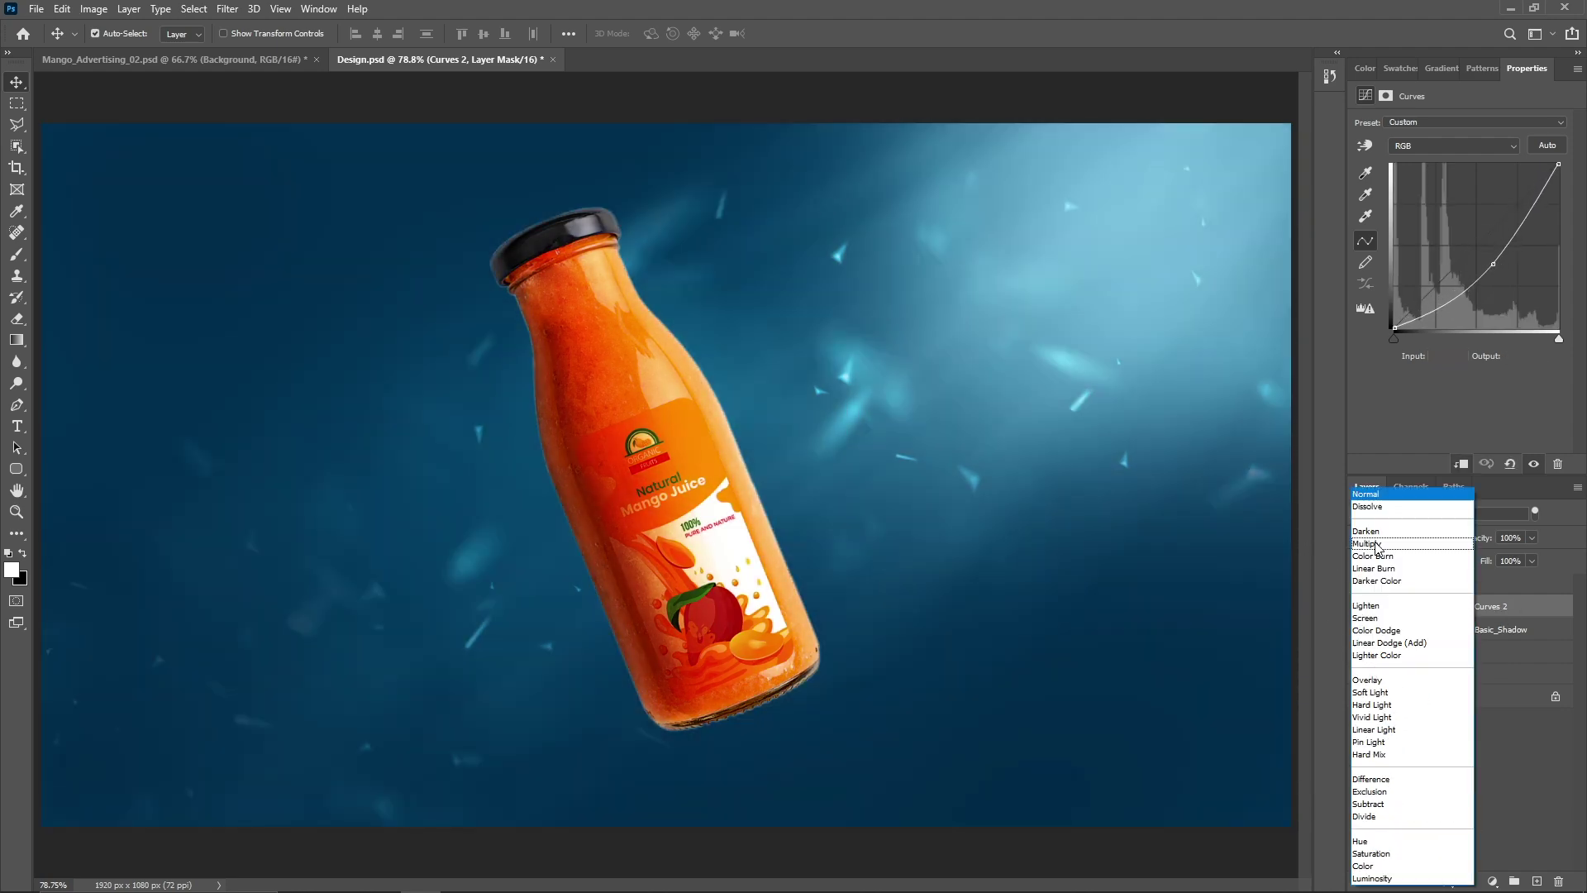
left_click(1381, 882)
left_click(1448, 610)
key("ctrl+i")
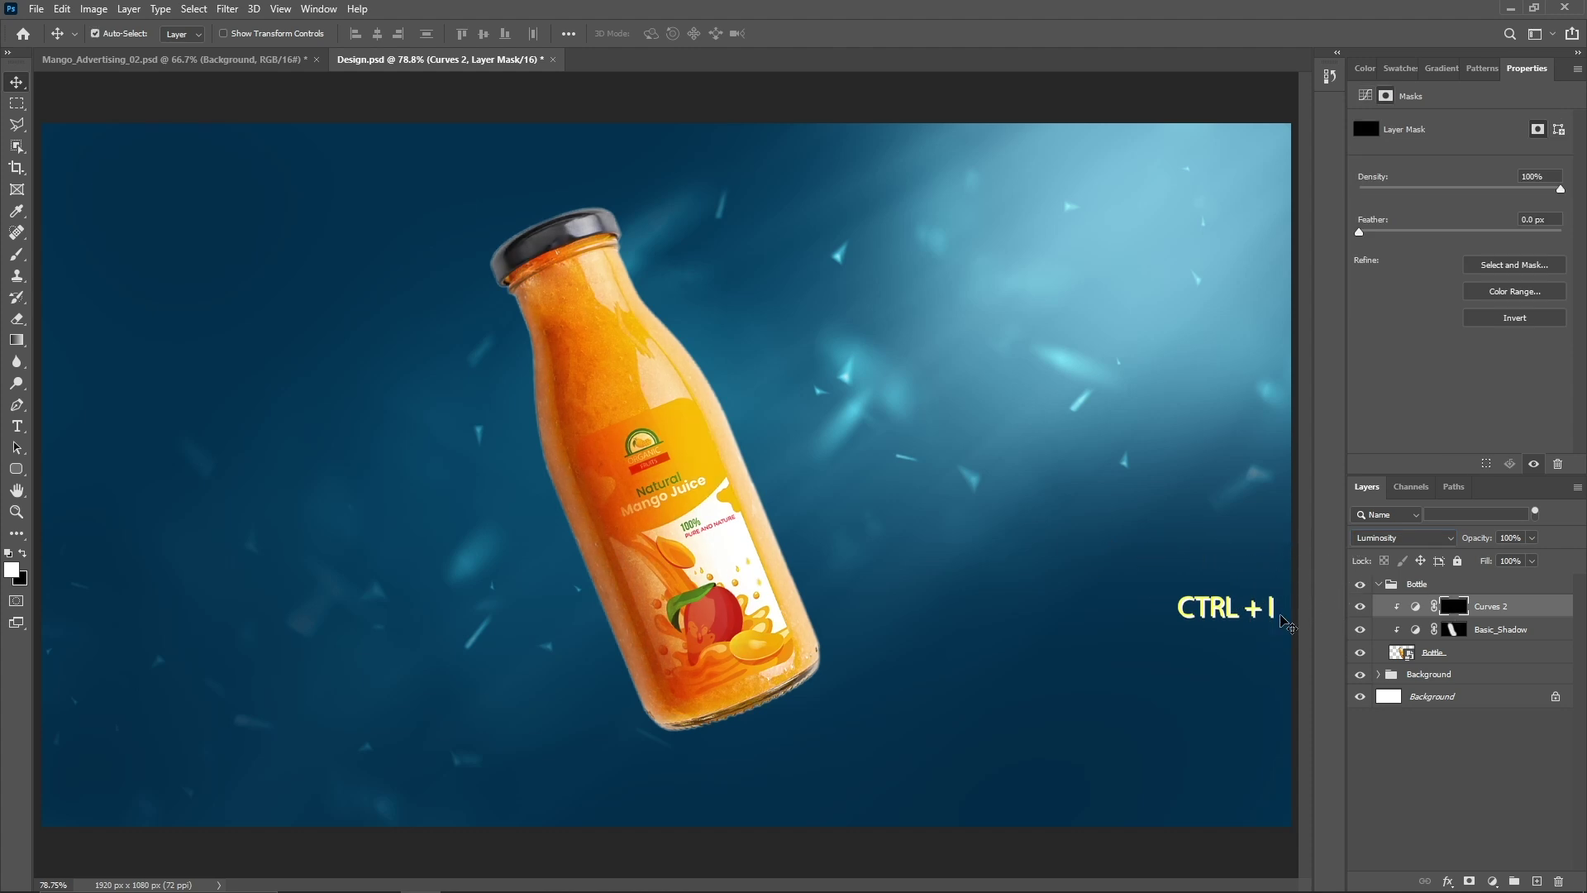
Draw a closed Pen path around a strip along the bottle's left half, from cap to base, and convert it to a selection.
left_click(1415, 606)
key("p")
left_click(510, 237)
left_click(532, 289)
left_click(543, 318)
left_click(550, 357)
left_click_drag(559, 417, 561, 422)
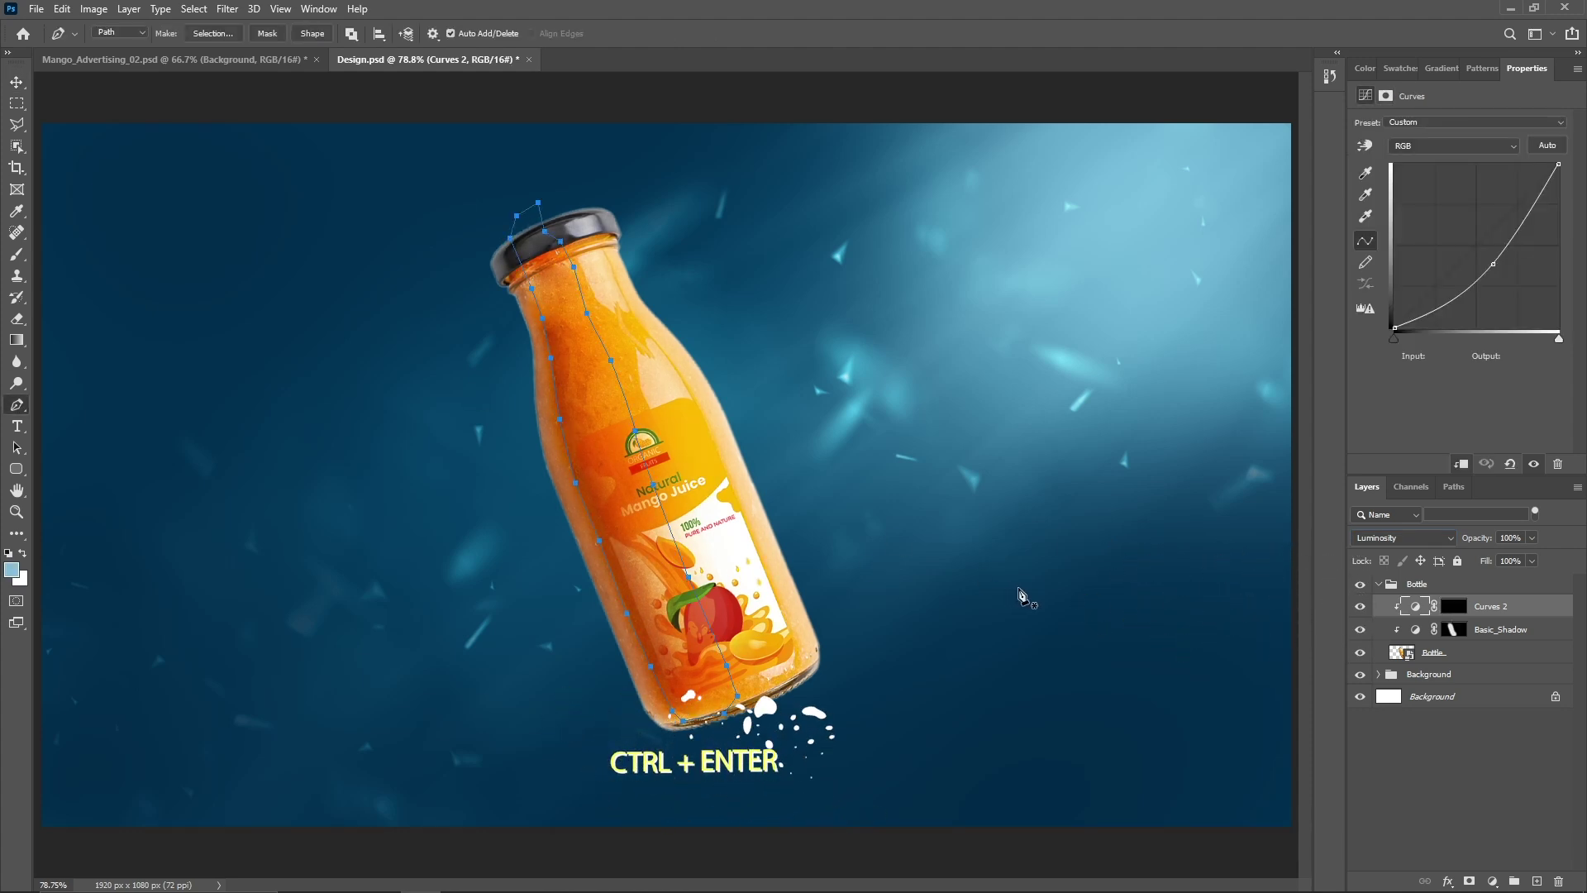
key("ctrl+Return")
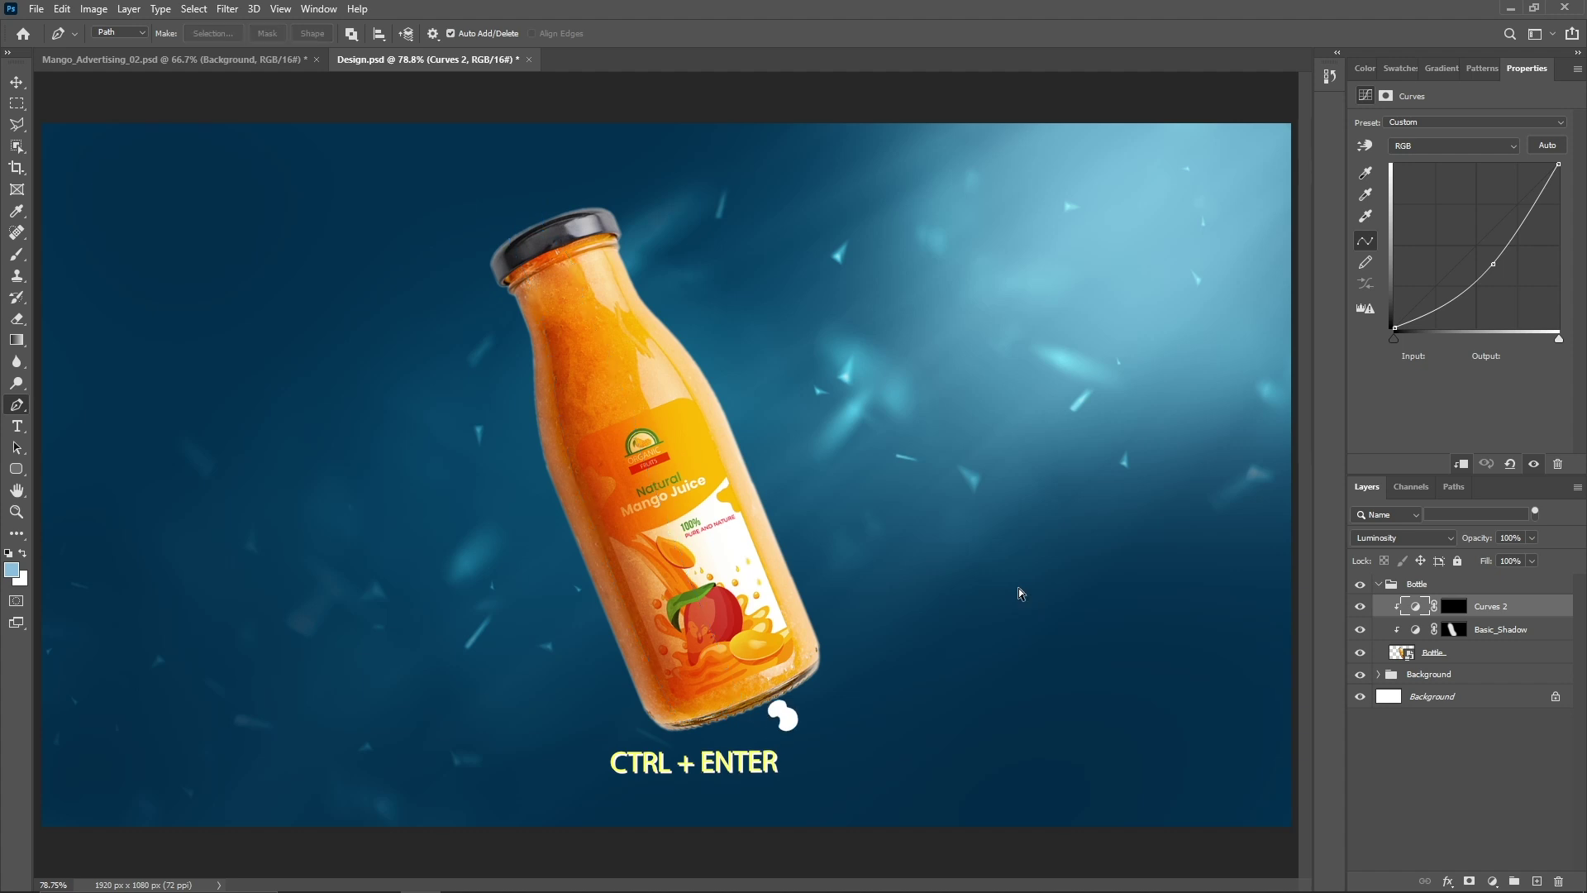
Paint white inside the selection on the Curves 2 mask with a 300 px brush at 30% flow, and deselect.
left_click(1454, 606)
key("b")
key("d")
mouse_move(525, 419)
left_mouse_down()
mouse_move(691, 757)
mouse_move(471, 308)
mouse_move(574, 549)
mouse_move(461, 201)
mouse_move(584, 667)
left_mouse_up()
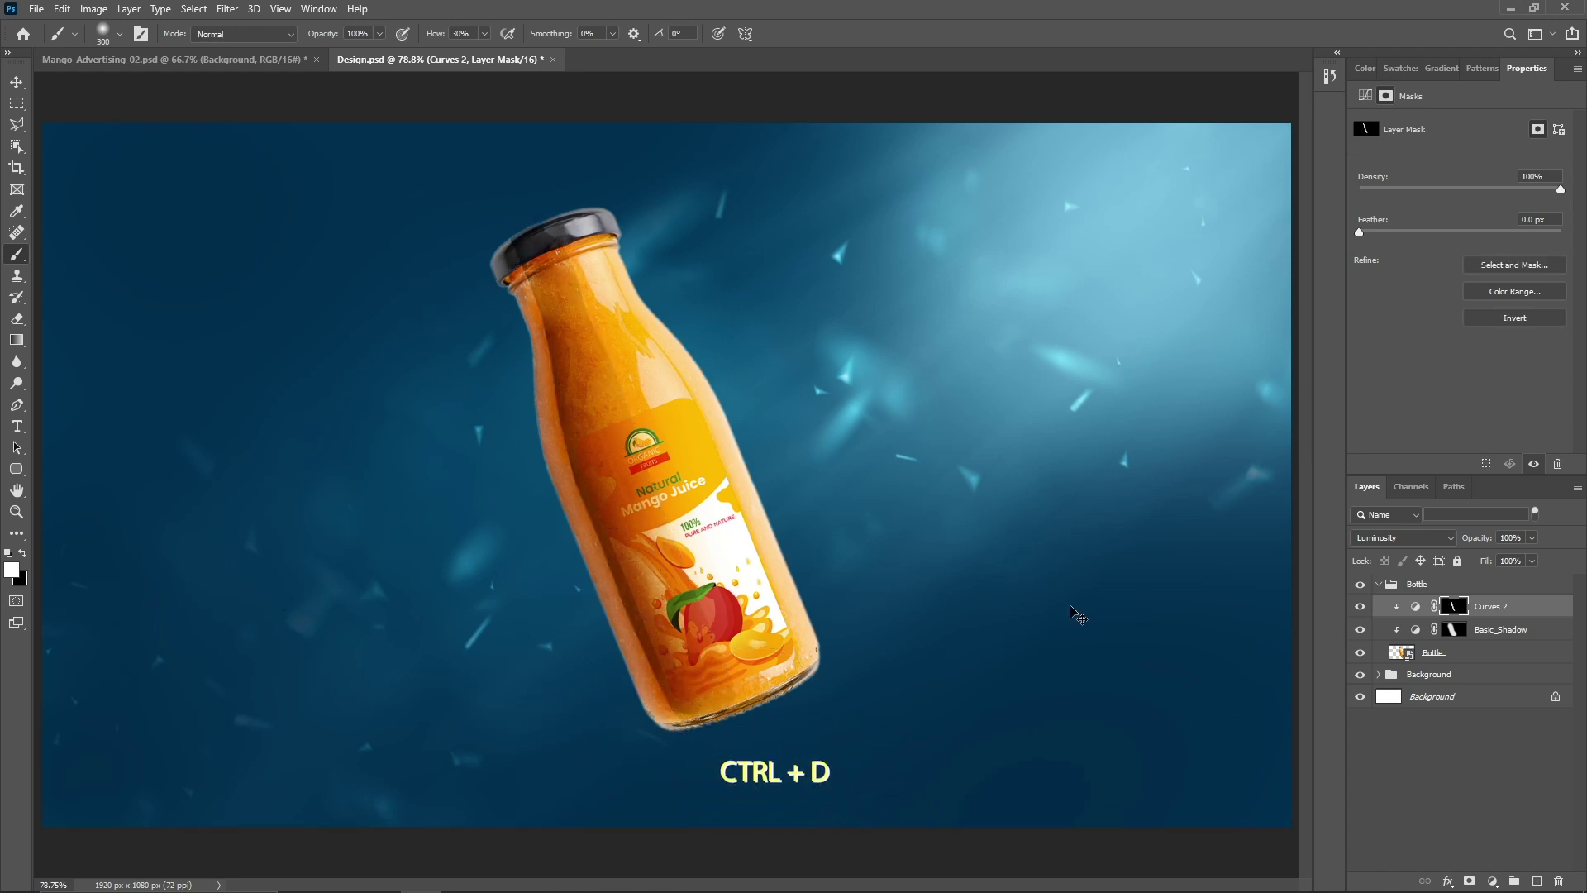
Adjust the Curves 2 mask with Free Transform and feather it, and rename the layer Dark_Shadow.
key("ctrl+t")
left_click_drag(785, 740, 788, 741)
key("Return")
left_click_drag(1433, 231, 1377, 233)
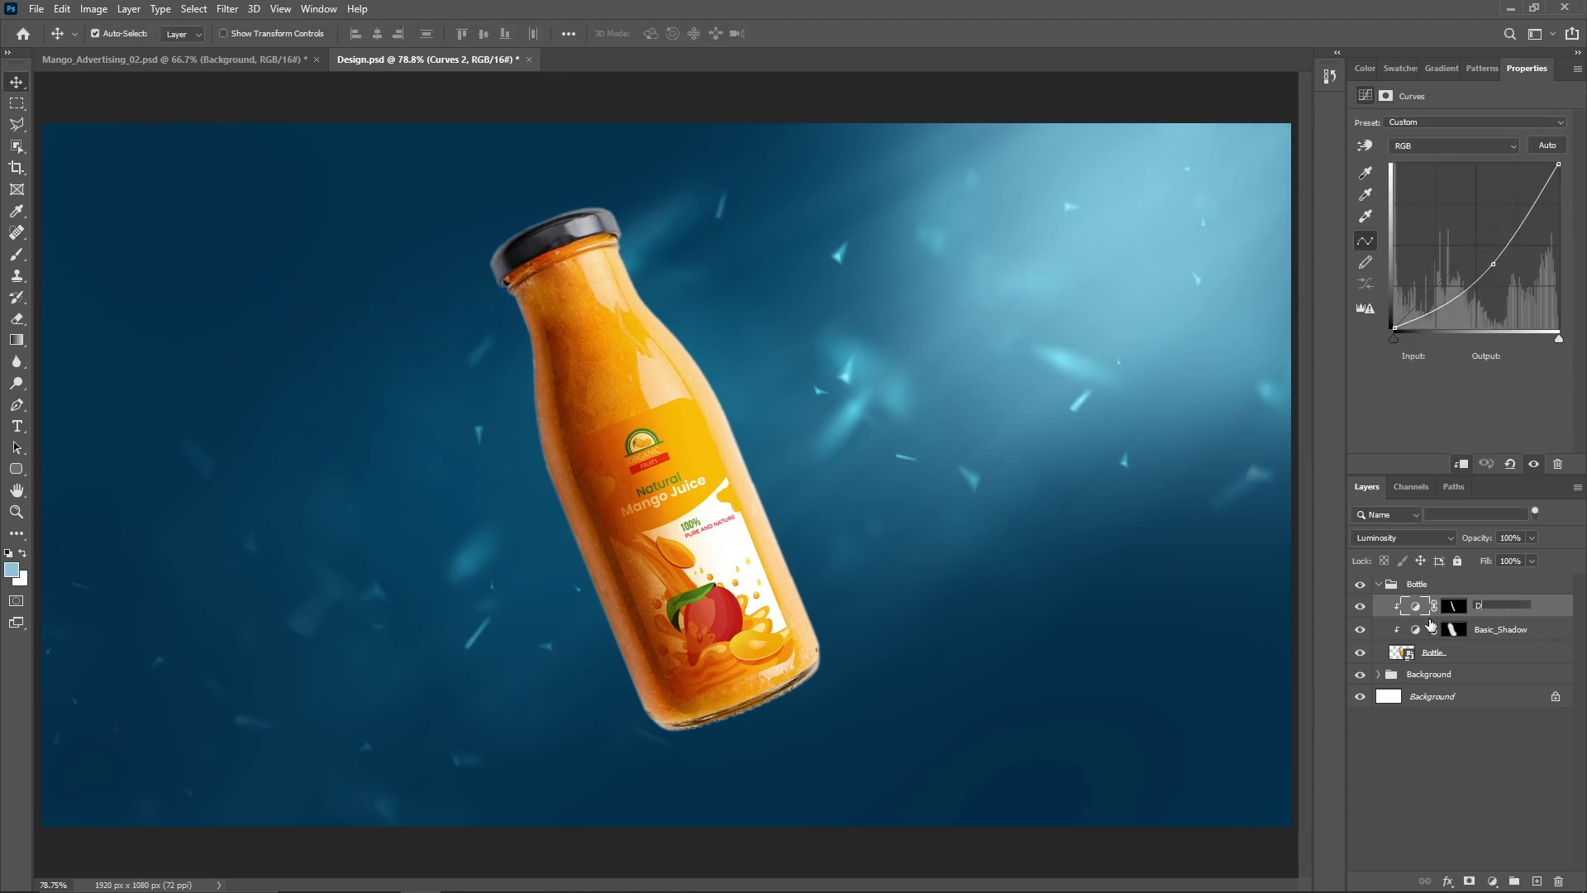
Select the bright reflections of the Bottle layer with Color Range and copy them to a new layer.
left_click(1434, 652)
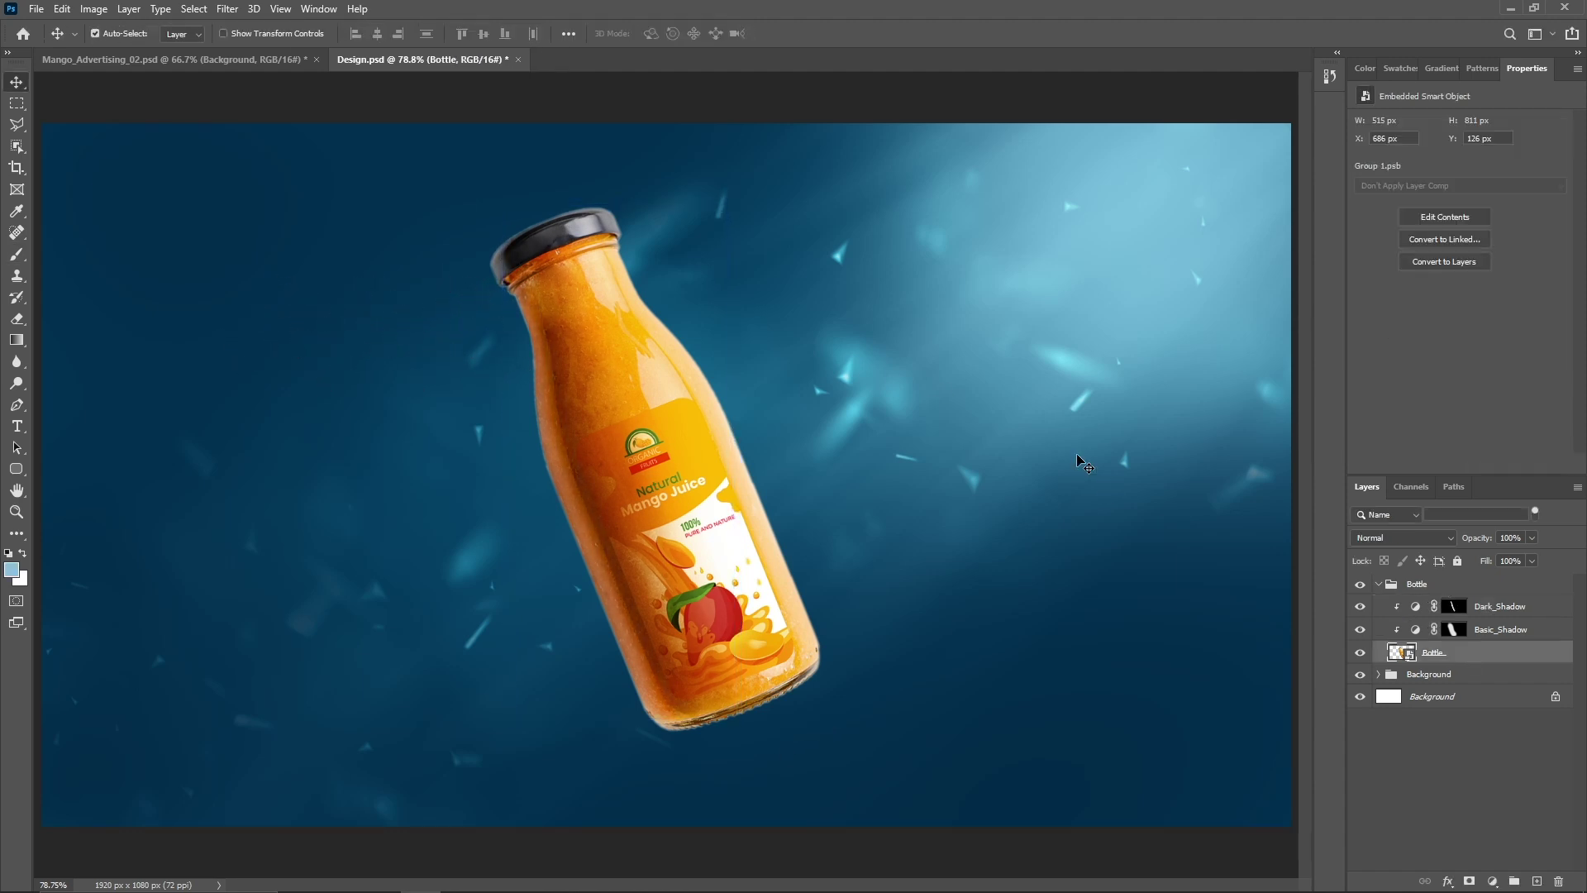
left_click(197, 9)
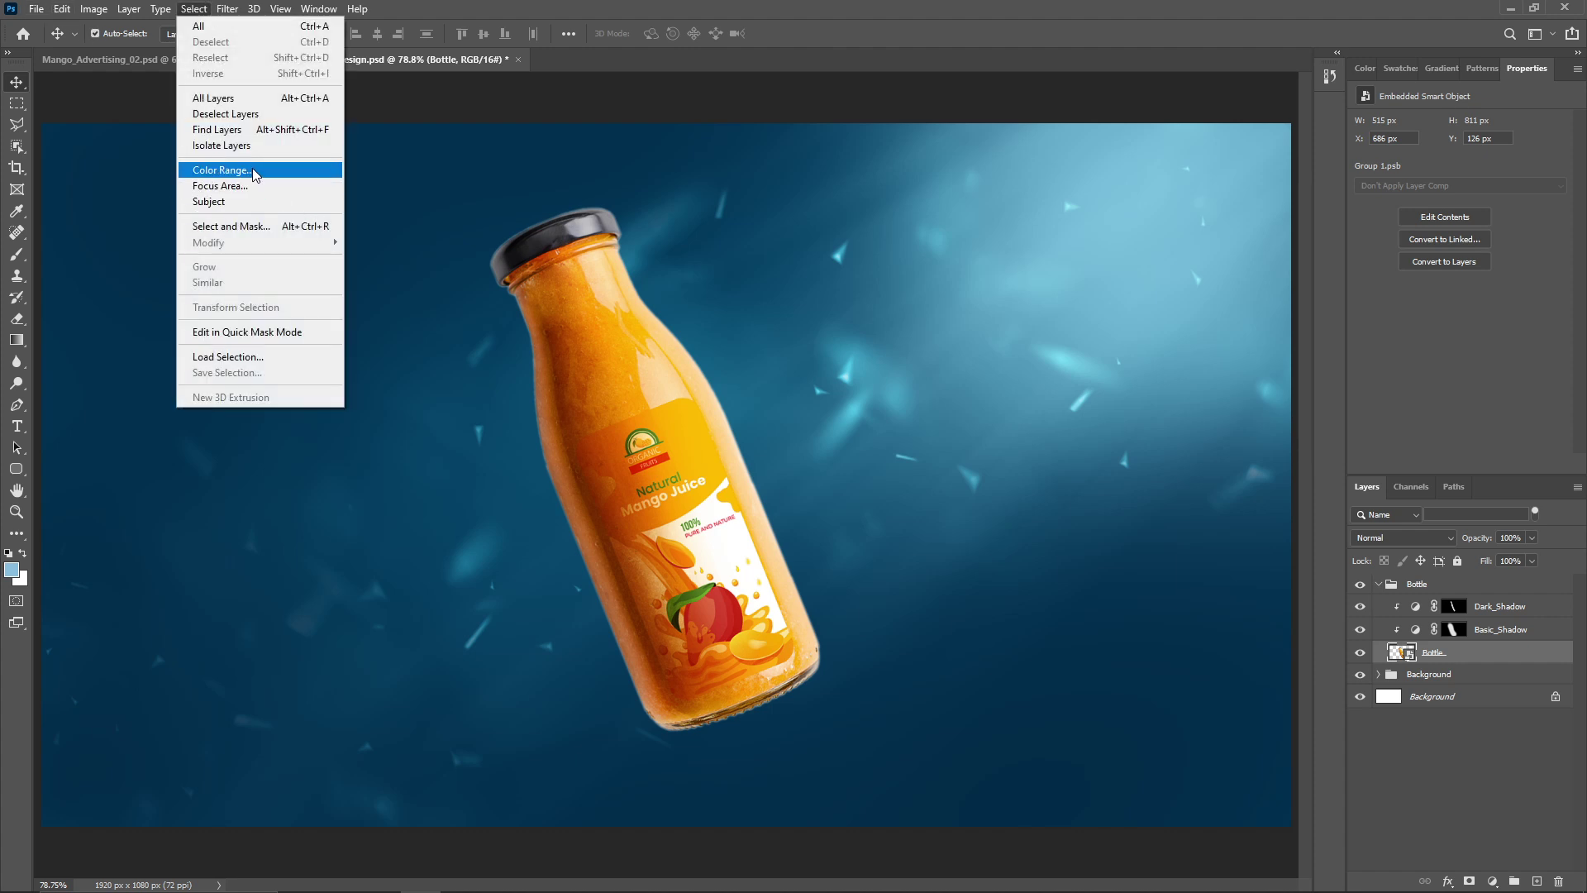
left_click(221, 170)
left_click(1029, 199)
left_click(1013, 361)
left_click_drag(958, 274, 964, 273)
key("Return")
key("v")
key("ctrl+j")
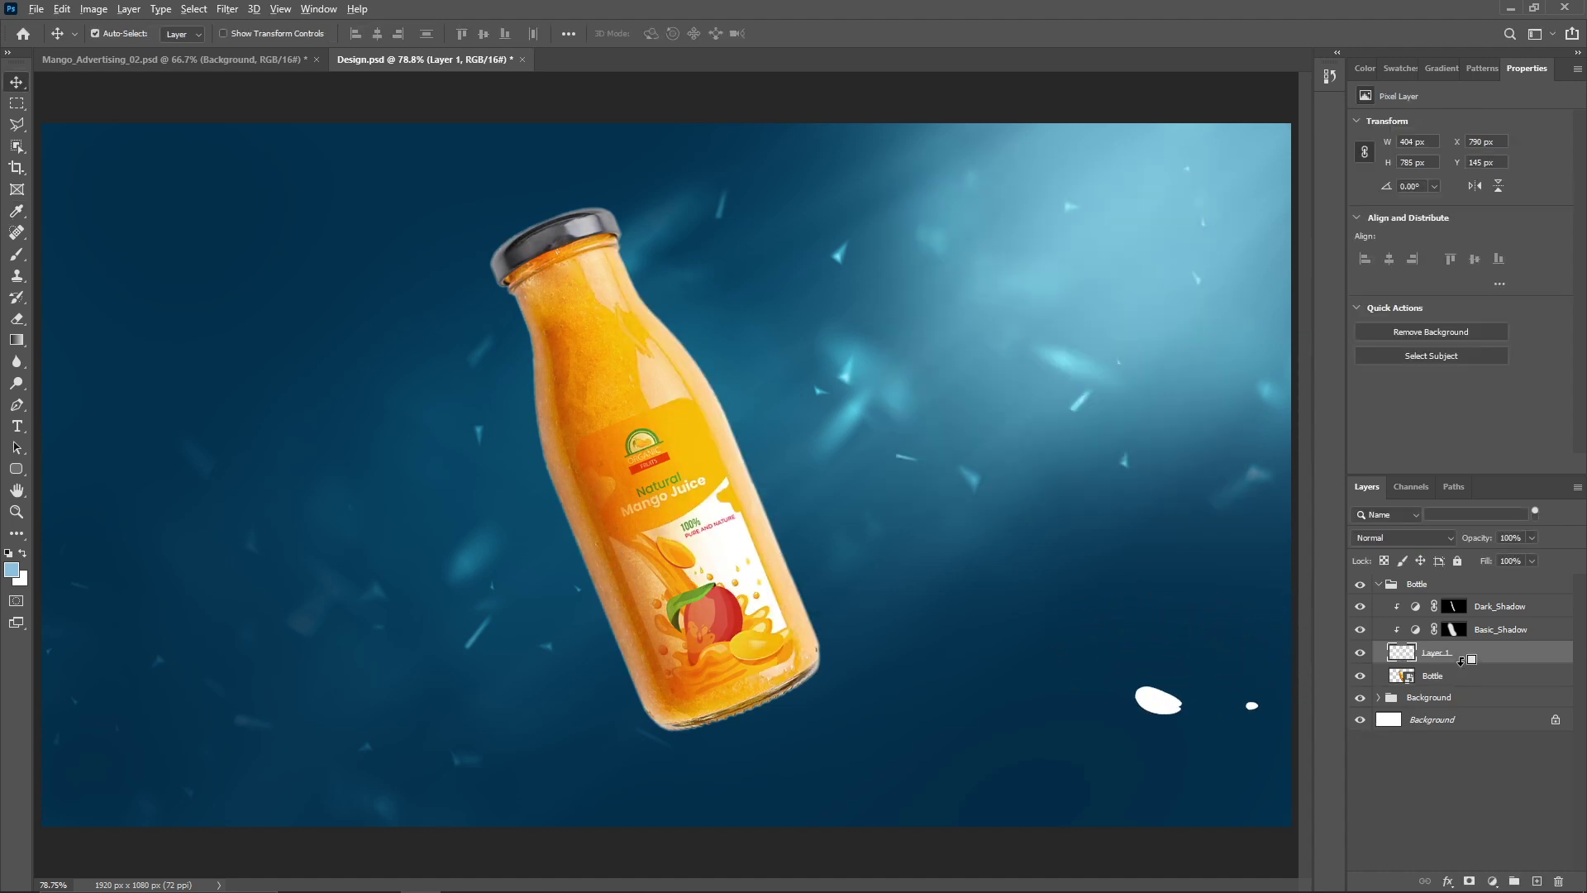
Clip Layer 1 to the Bottle layer and set it to Screen blend mode at 75% opacity.
left_click(1461, 665, "alt")
left_click(1531, 537)
left_click_drag(1536, 555, 1521, 561)
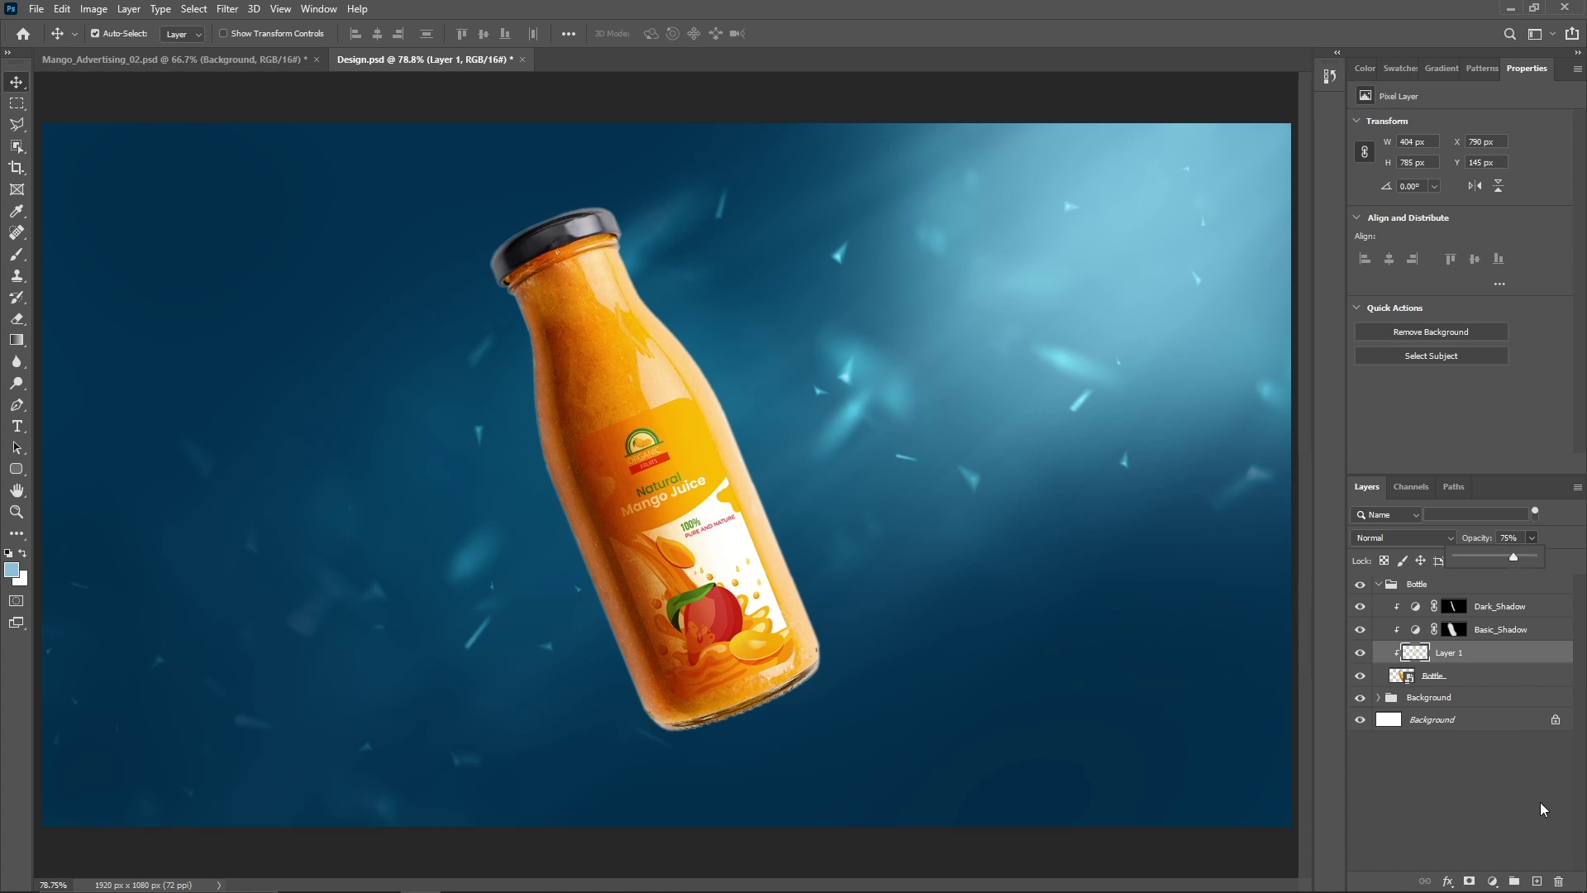
left_click(1403, 537)
left_click(1391, 619)
Add a layer mask to Layer 1 and paint black over the bottle's body with a 175 px brush at 100% flow.
left_click(1471, 881)
key("b")
key("d")
key("bracketleft")
key("bracketleft")
key("bracketleft")
key("bracketleft")
key("bracketleft")
left_click_drag(691, 364, 657, 277)
key("ctrl+plus")
key("ctrl+plus")
key("ctrl+minus")
left_click_drag(764, 364, 906, 684)
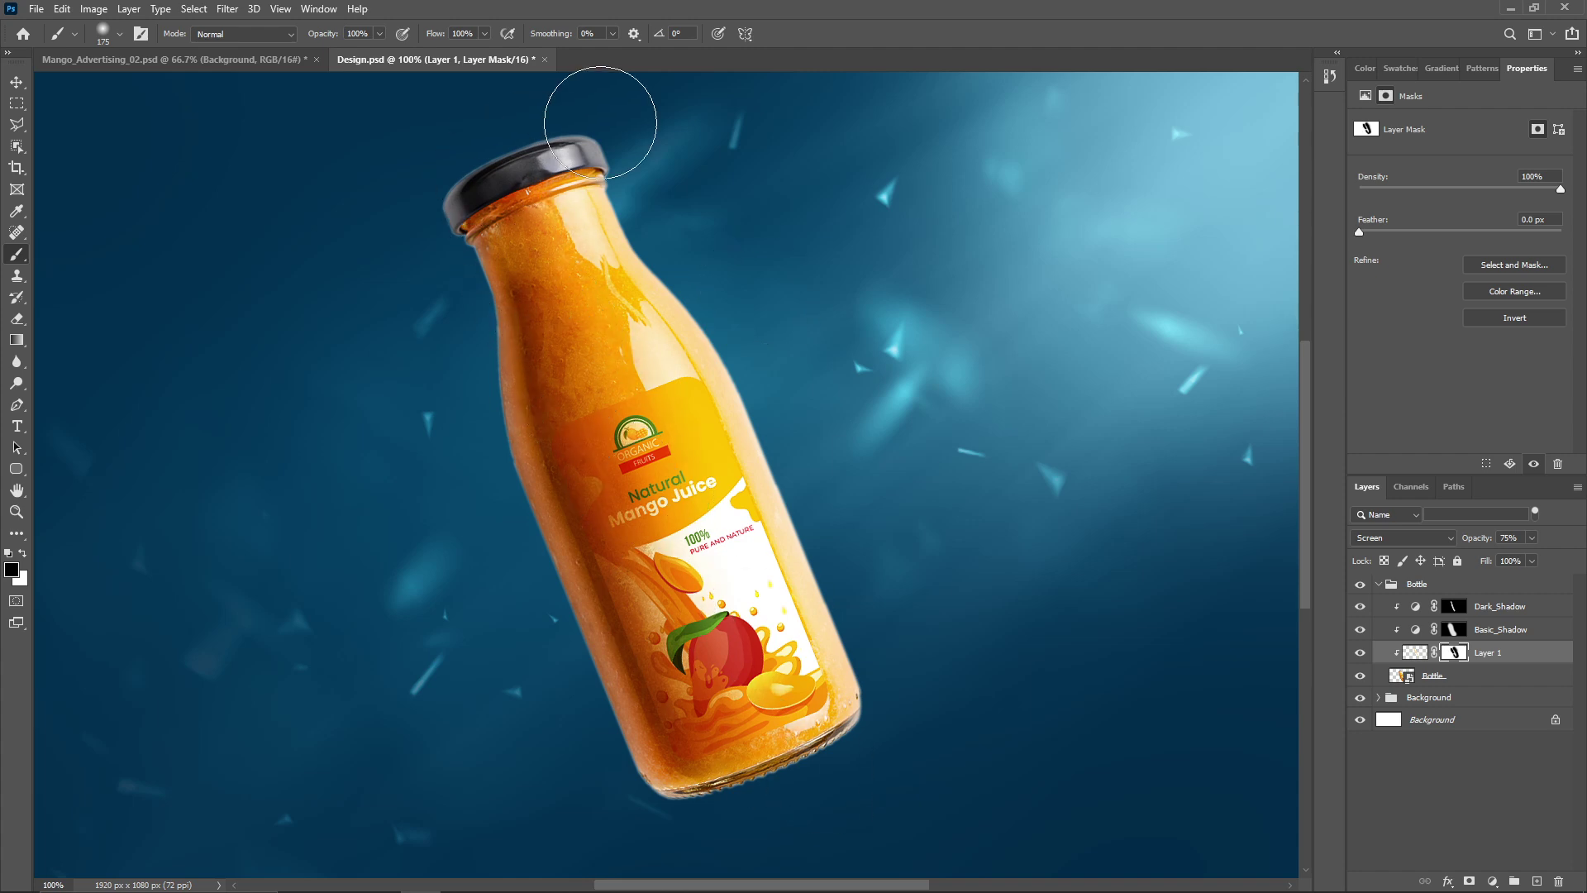
Rename Layer 1 as Highlight and feather its layer mask.
left_click(1415, 652)
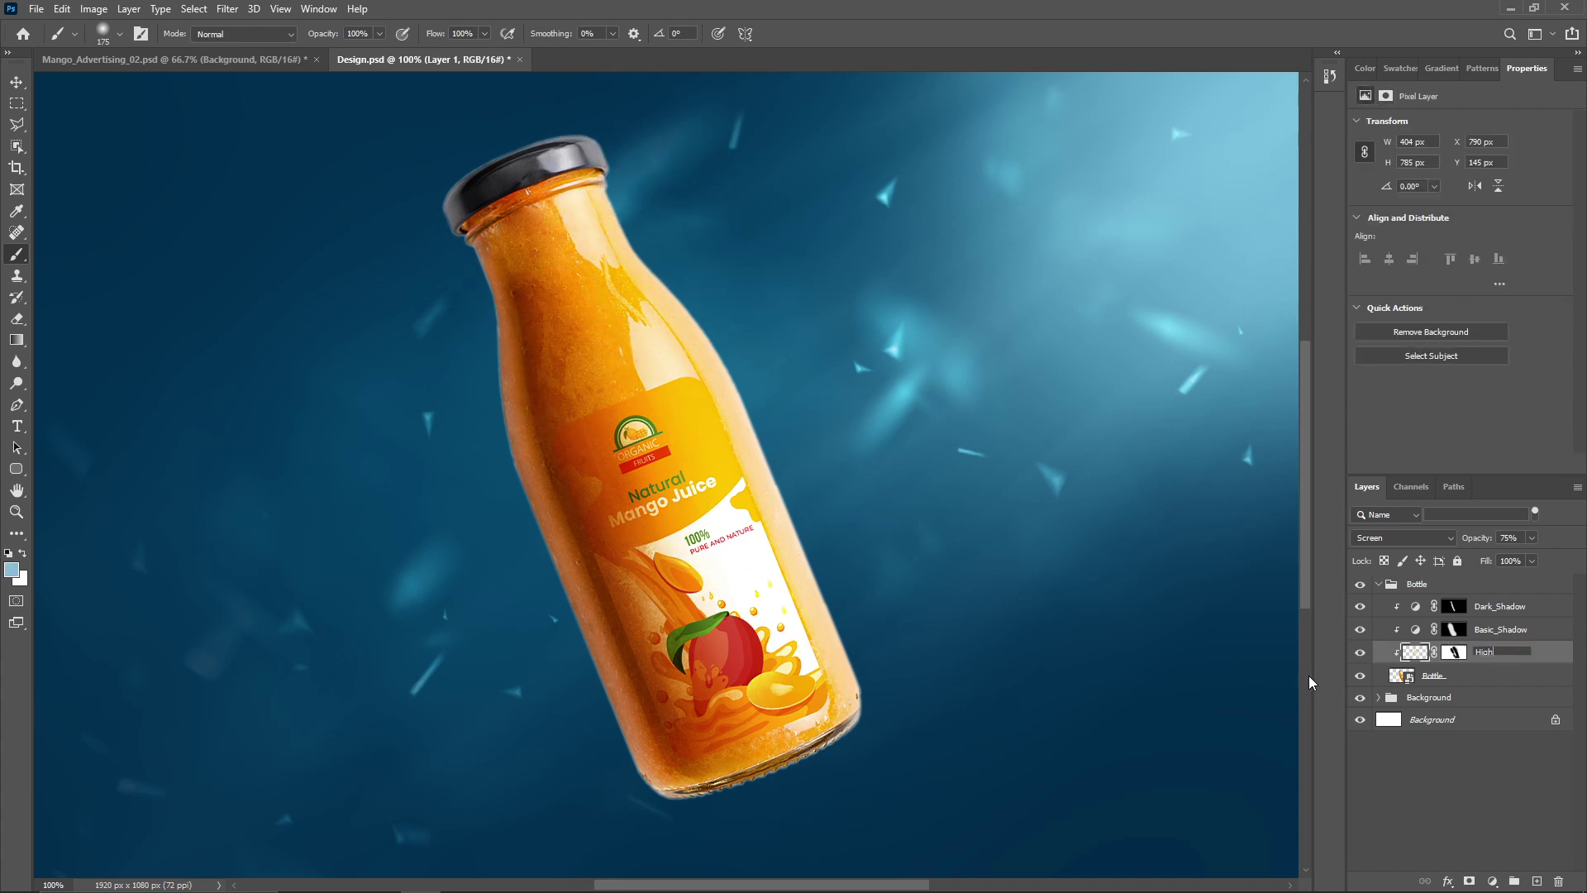
left_click(1454, 652)
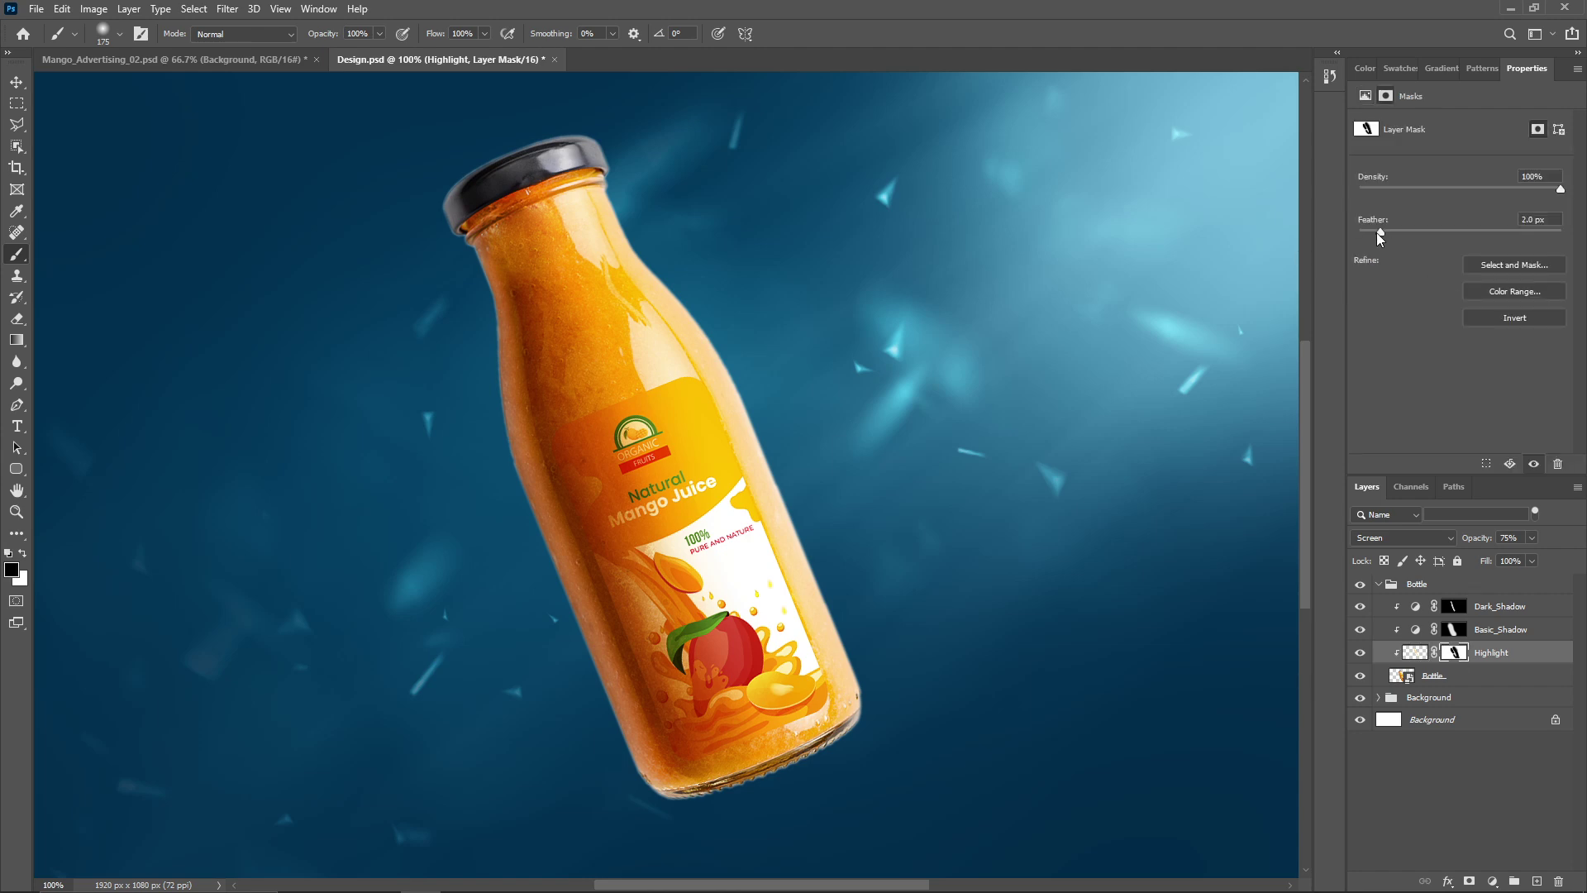
left_click_drag(1402, 235, 1395, 236)
Compare the bottle with the Highlight and shadow layers hidden and shown, and move Highlight above Dark_Shadow.
left_click_drag(1360, 653, 1359, 605)
left_click(1433, 677)
left_click(1359, 629)
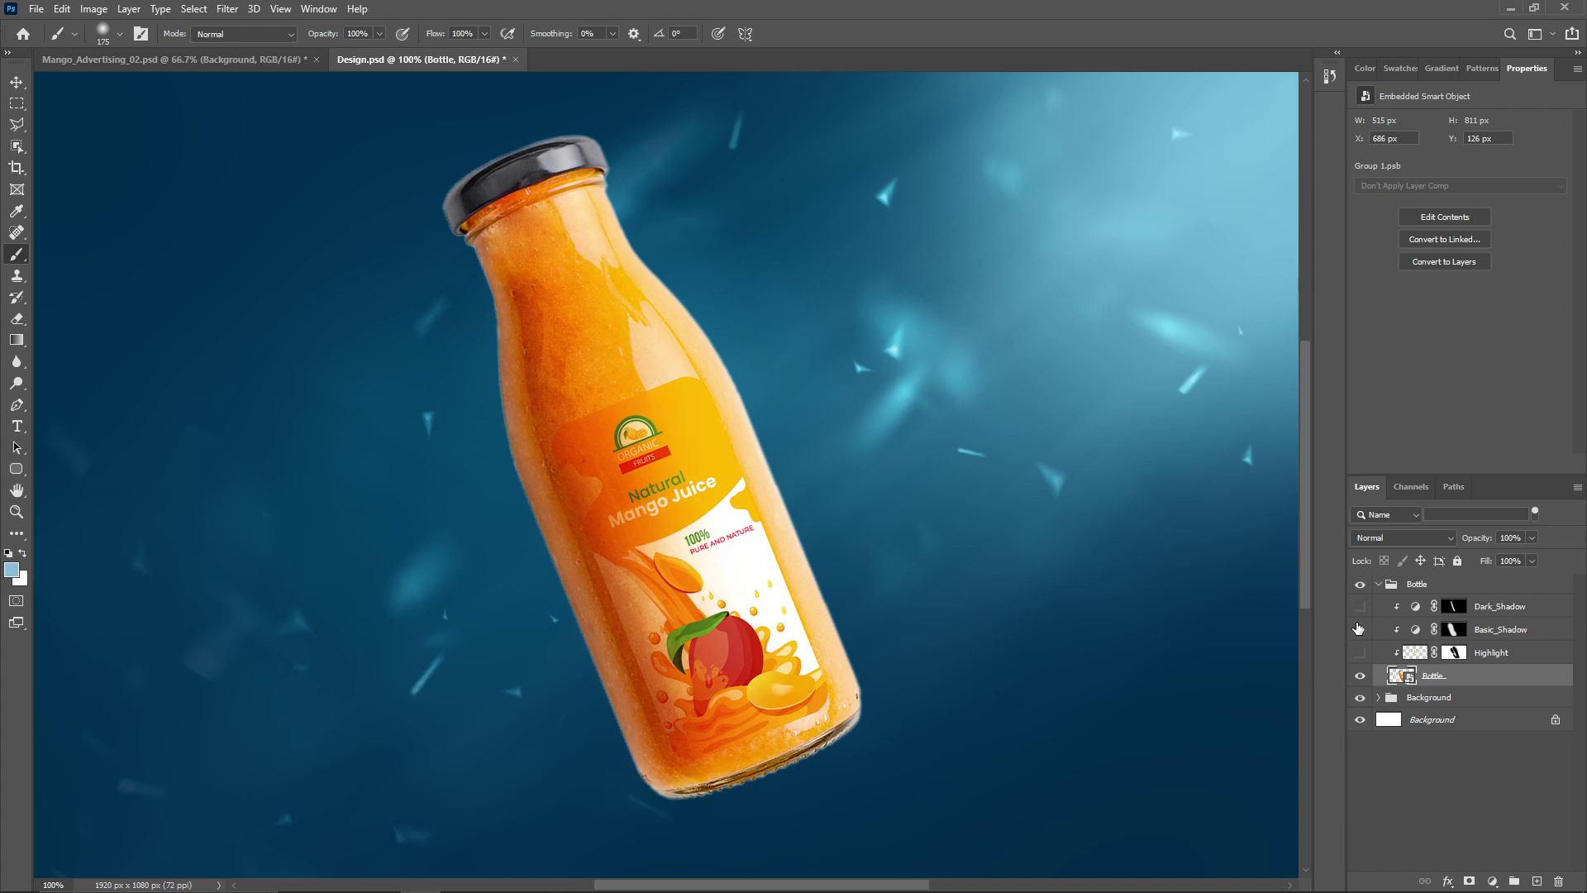
left_click(1360, 652)
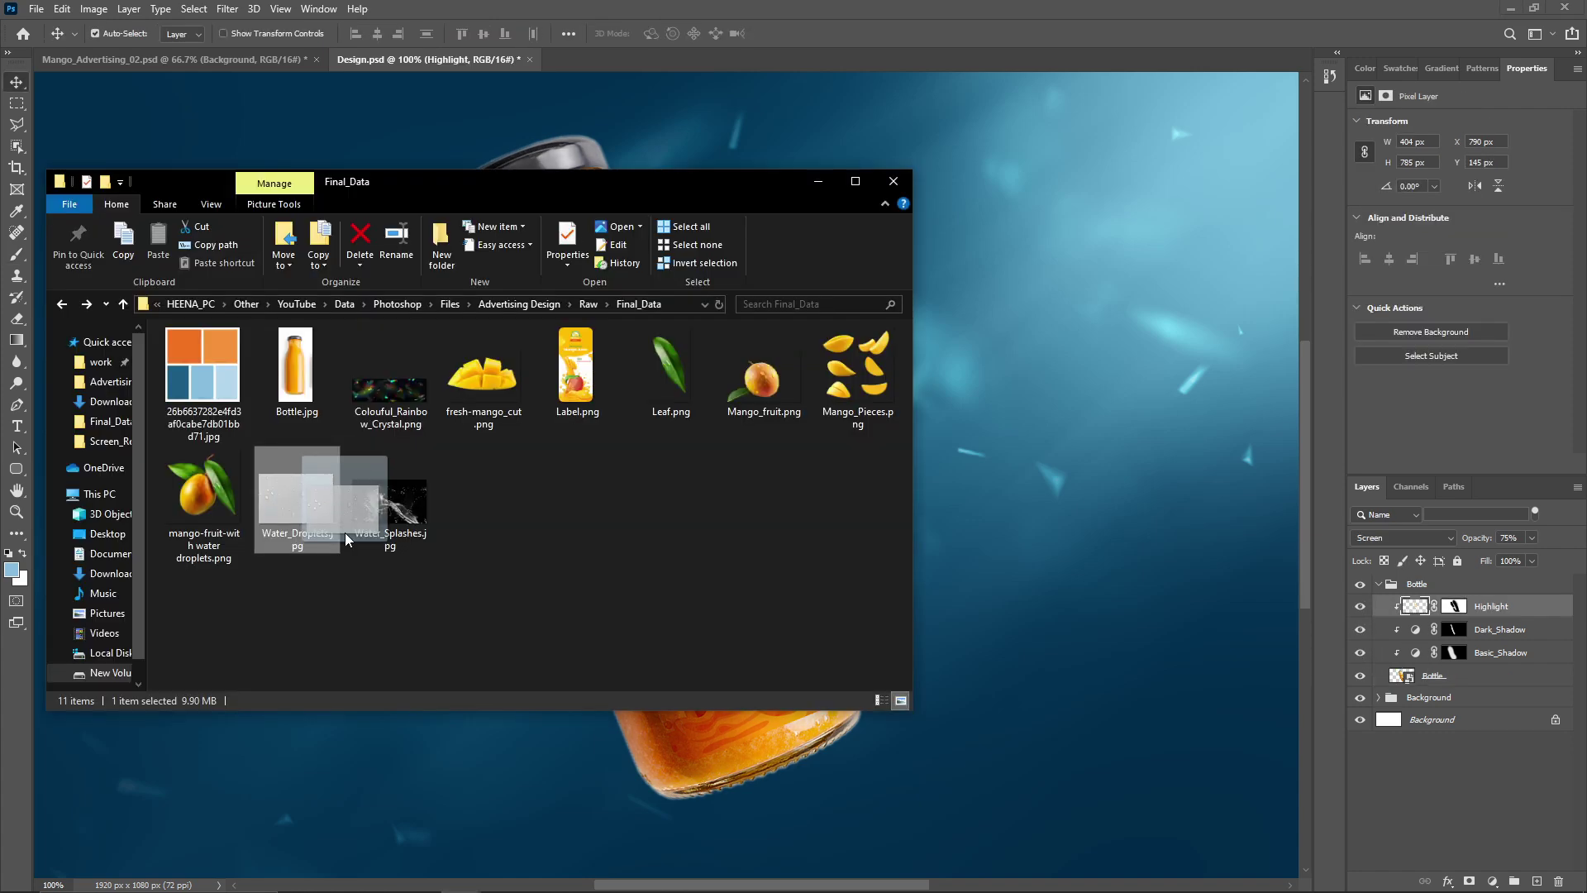
Place Water_Droplets.jpg over the bottle's upper half at 48.09% scale, rotated -21.43°, and set its blend mode to Multiply.
left_click_drag(344, 532, 1082, 572)
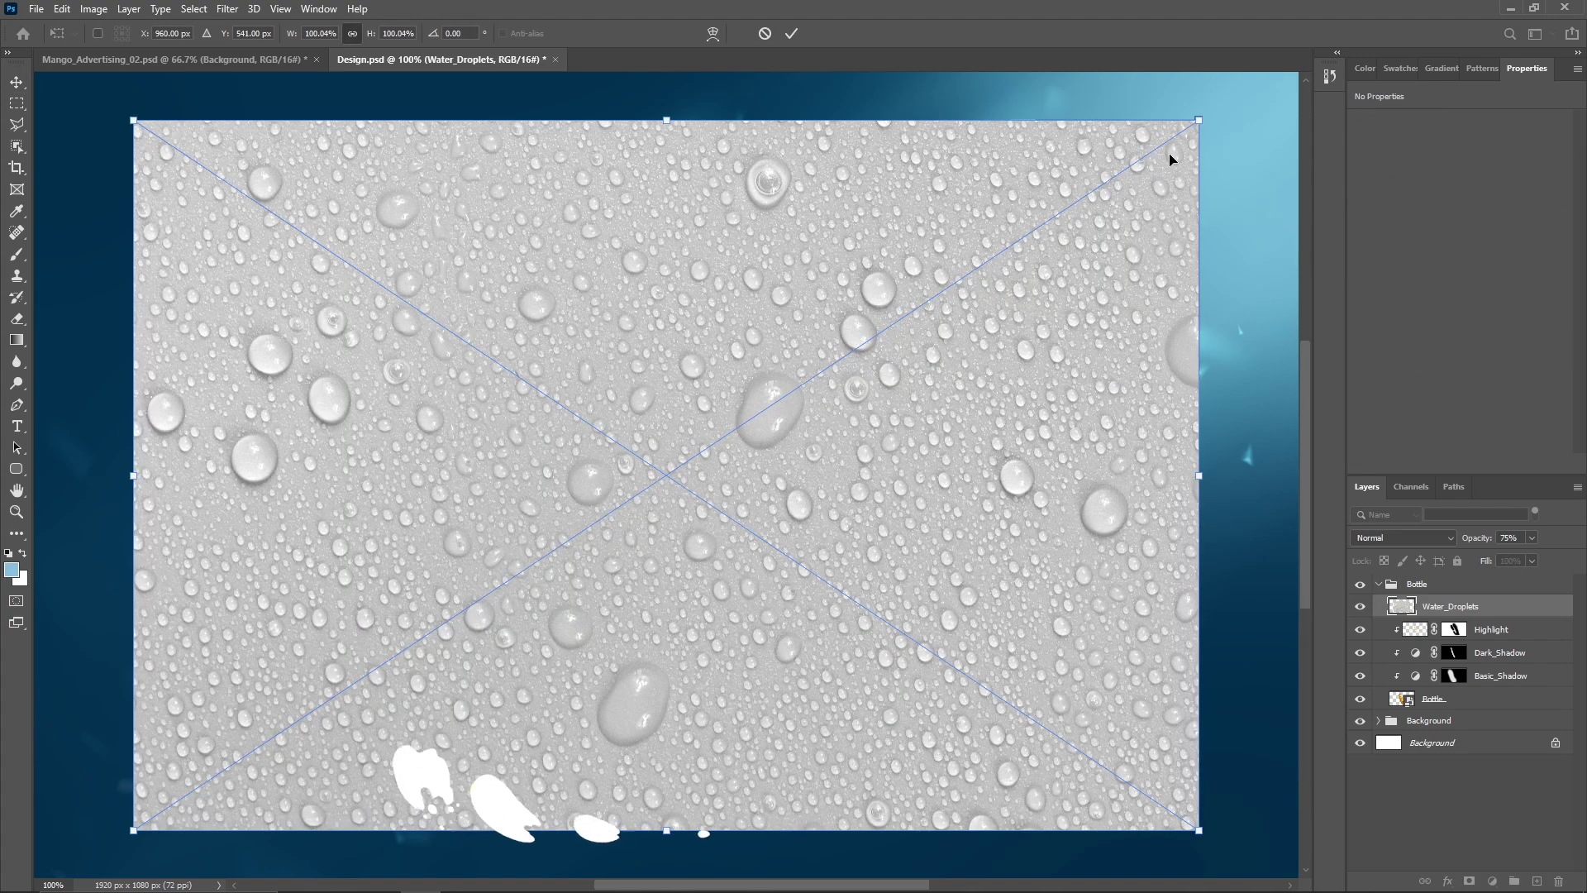
left_click_drag(588, 542, 588, 543)
left_click_drag(765, 93, 750, 114)
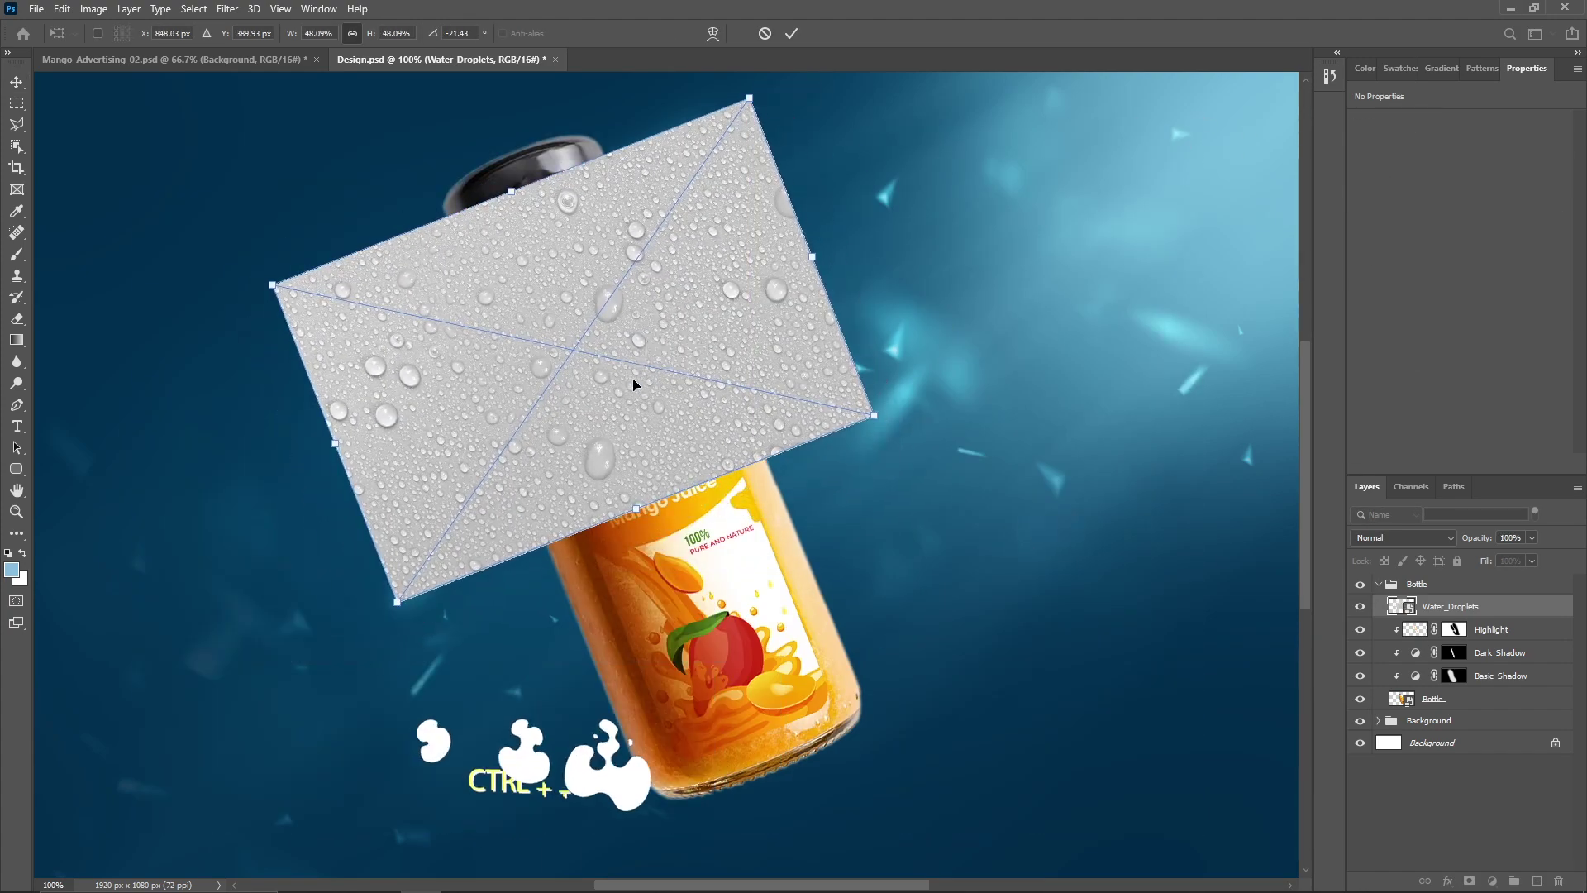
key("Return")
left_click(1403, 537)
left_click(1383, 543)
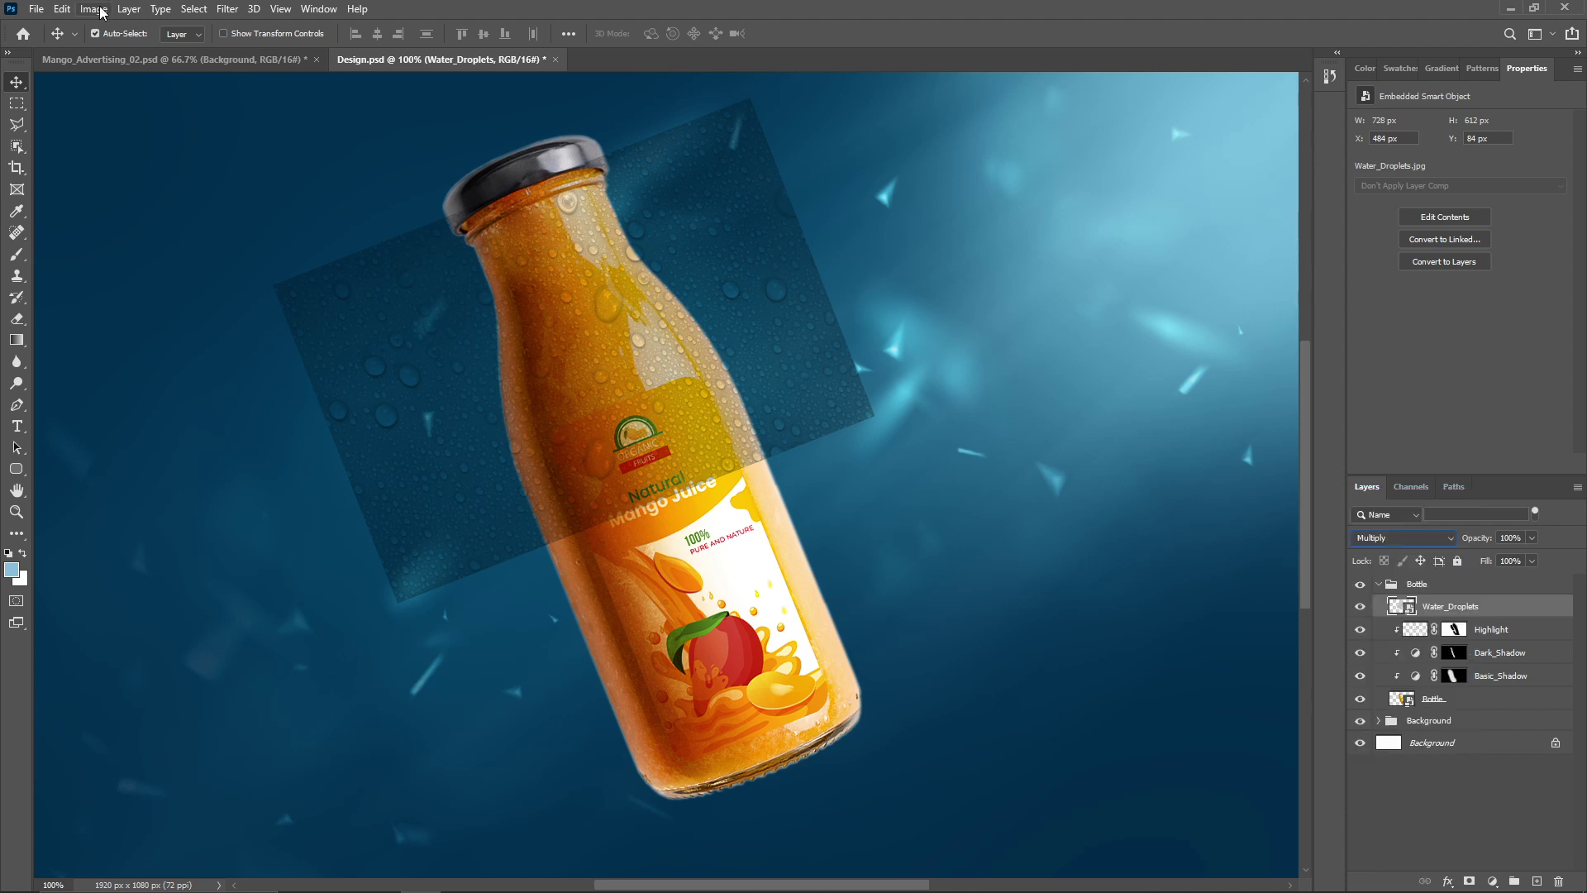
Apply Curves to Water_Droplets with points at input 70, output 0 and input 172, output 206.
left_click(94, 9)
mouse_move(128, 52)
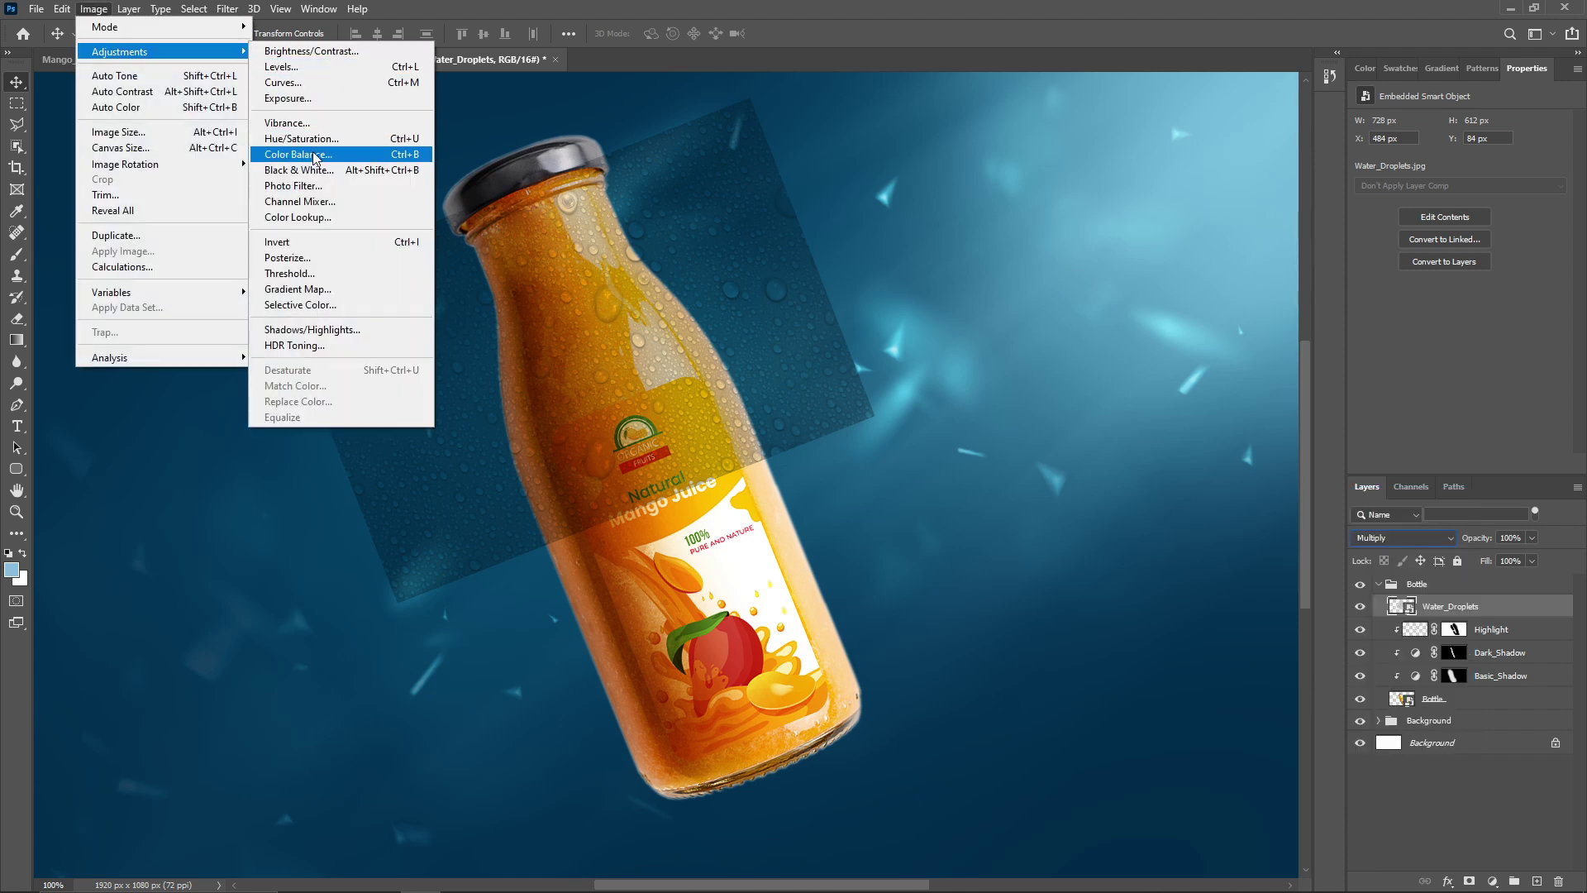
left_click(283, 83)
left_click_drag(758, 167, 1166, 103)
left_click_drag(1067, 335, 1069, 387)
left_click_drag(1178, 252, 1150, 227)
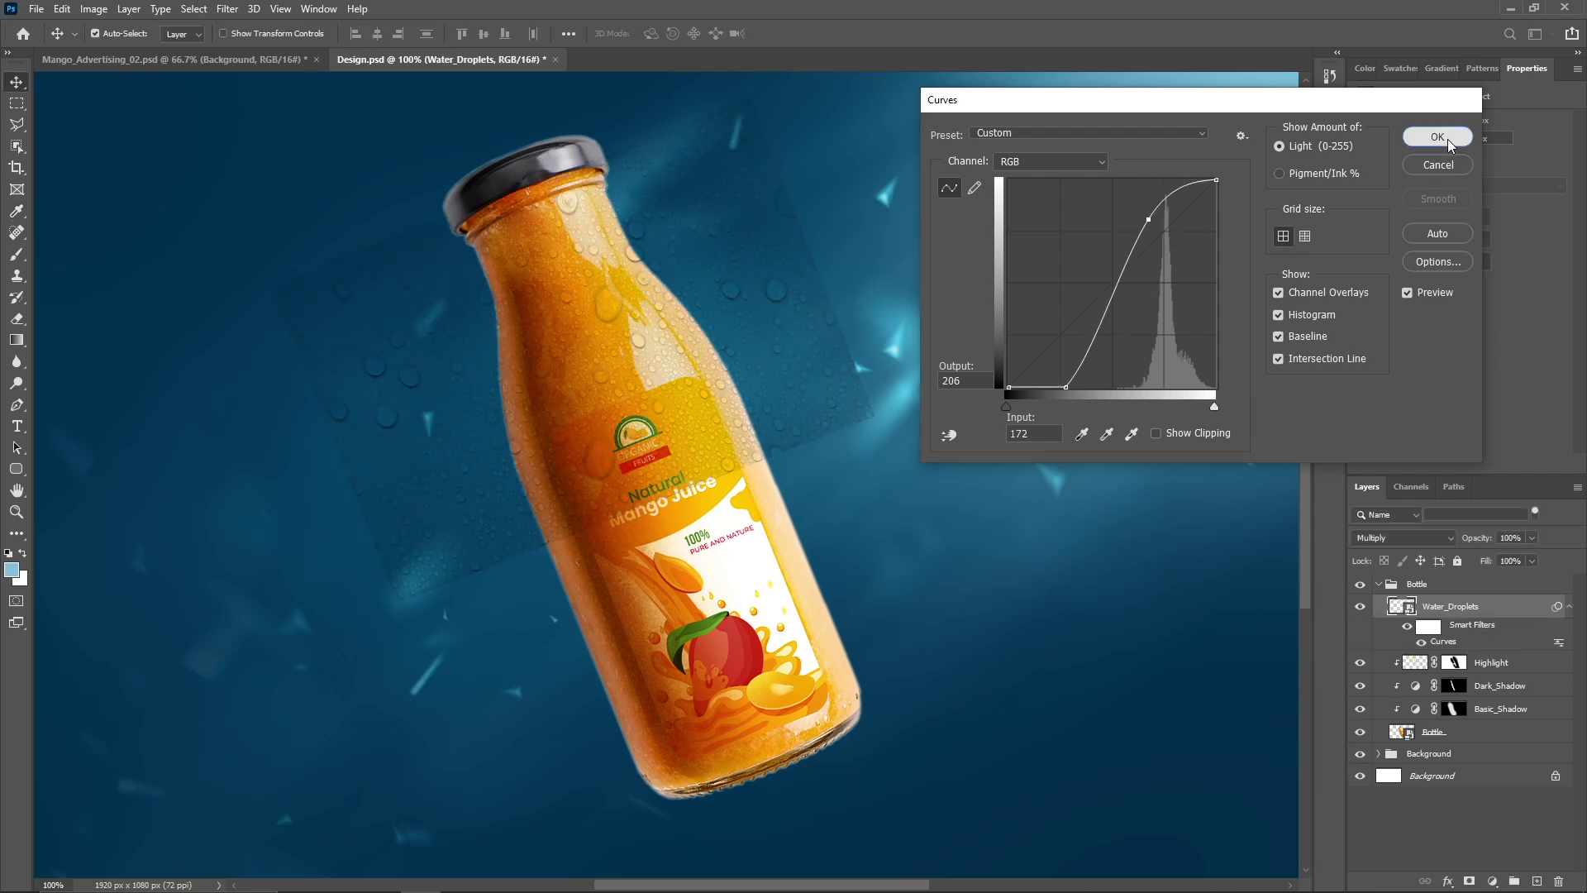
key("Return")
Duplicate the Water_Droplets layer and set the copy's blend mode to Screen.
key("ctrl+j")
left_click(1382, 537)
left_click(1372, 626)
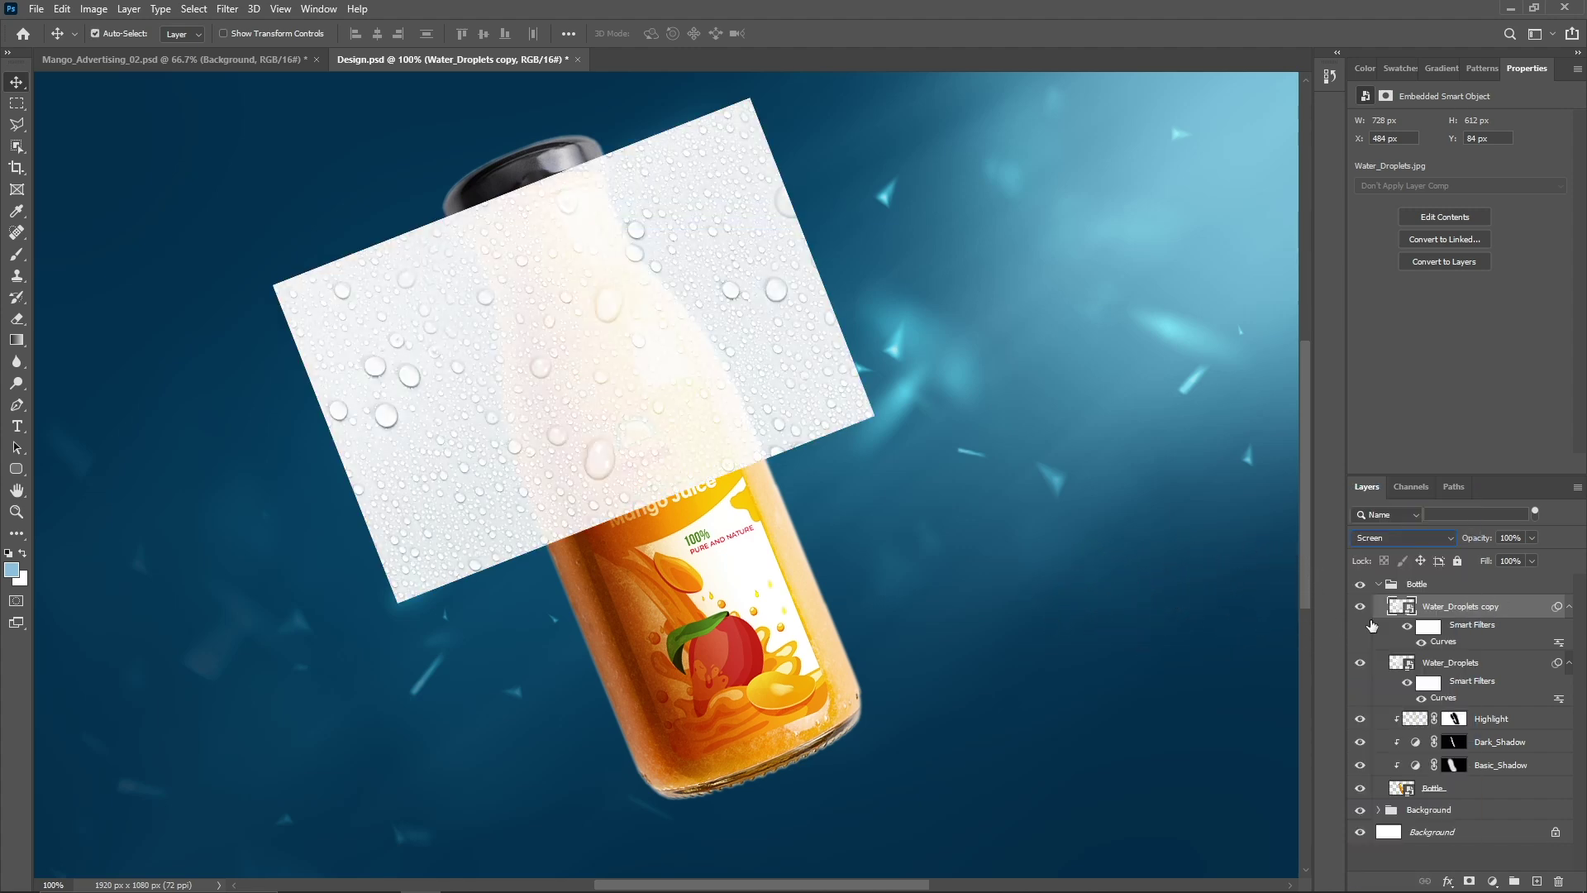
Edit the droplet copy's Curves filter, moving the dark point to input 46, output 193 and the bright point down to the baseline.
double_click(1443, 642)
left_click(1066, 387)
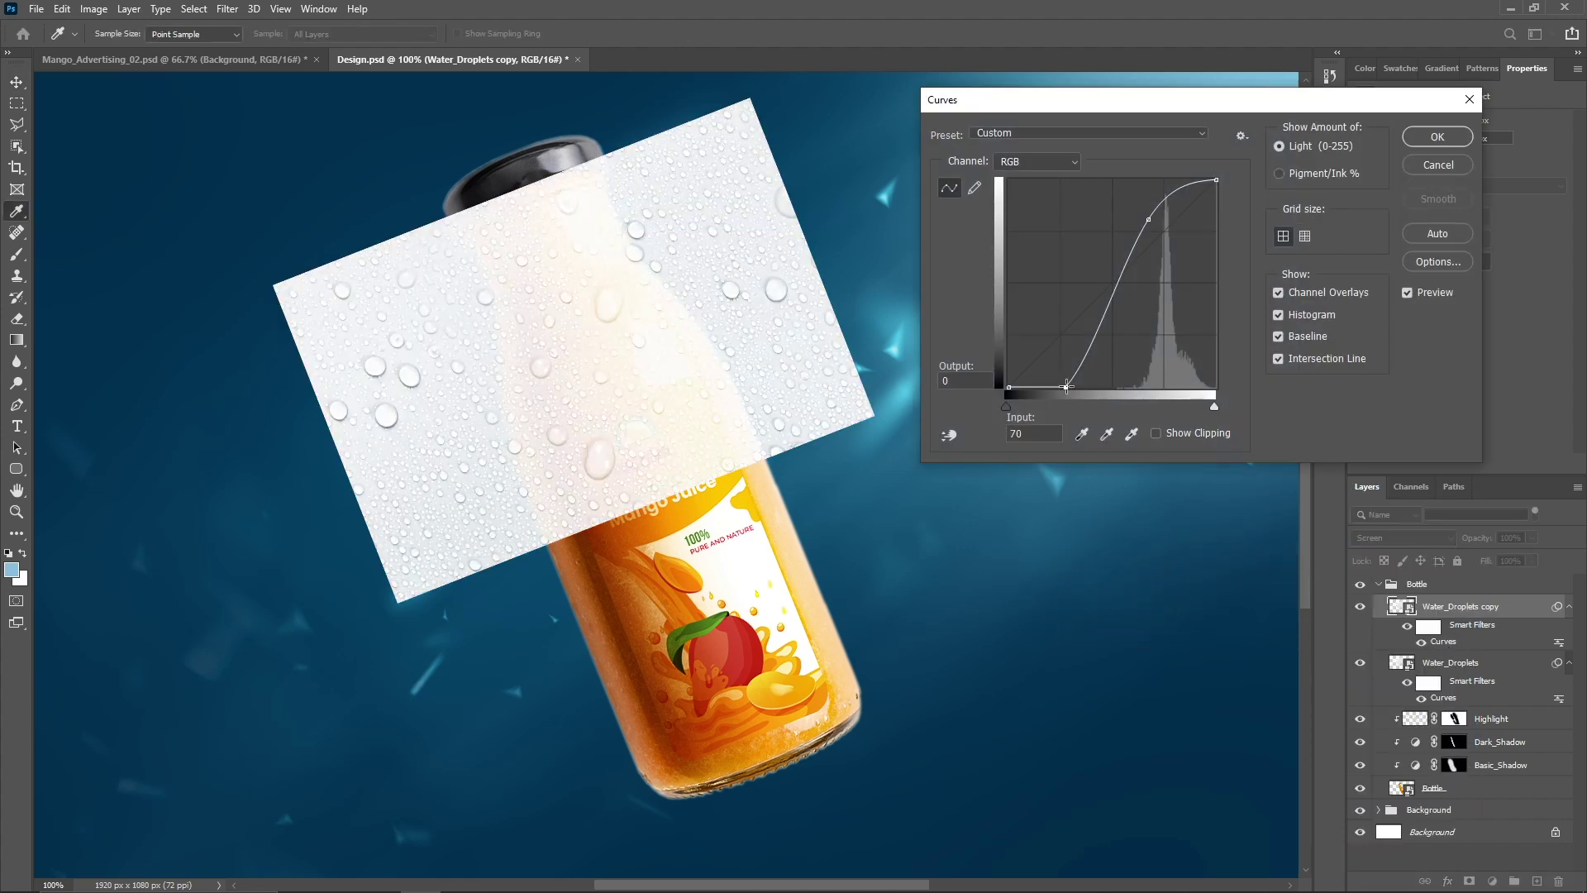
left_click_drag(1064, 384, 1045, 244)
left_click_drag(1148, 219, 1162, 386)
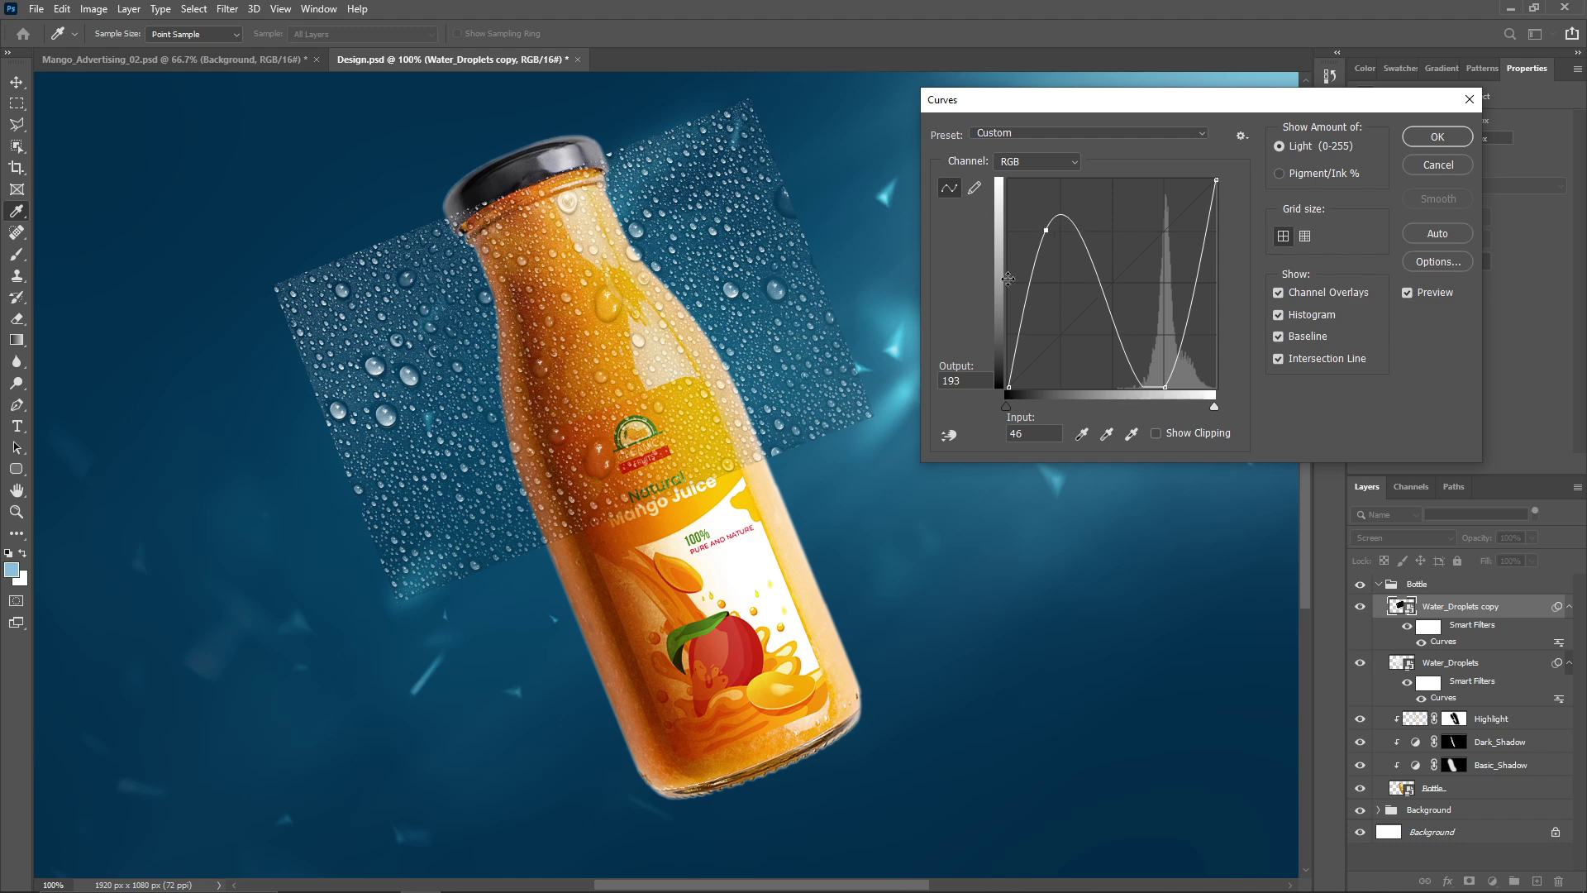
key("Return")
Colorize the original Water_Droplets layer with hue 22 and saturation 25, and clip both droplet layers to the bottle.
left_click(1471, 666)
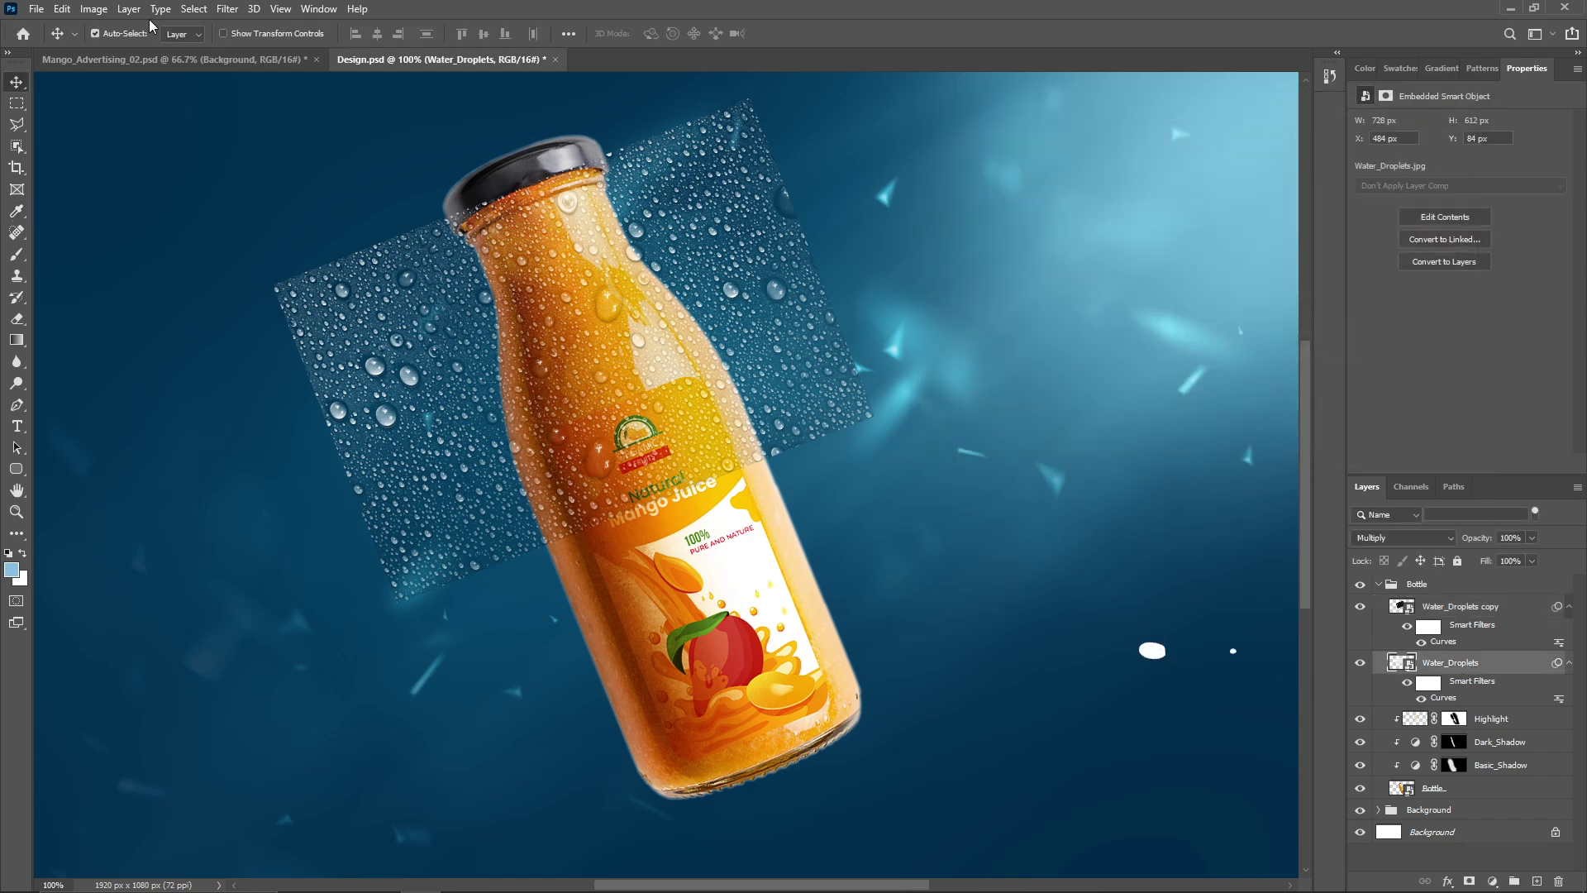
left_click(93, 9)
mouse_move(124, 52)
left_click(327, 142)
left_click(1201, 728)
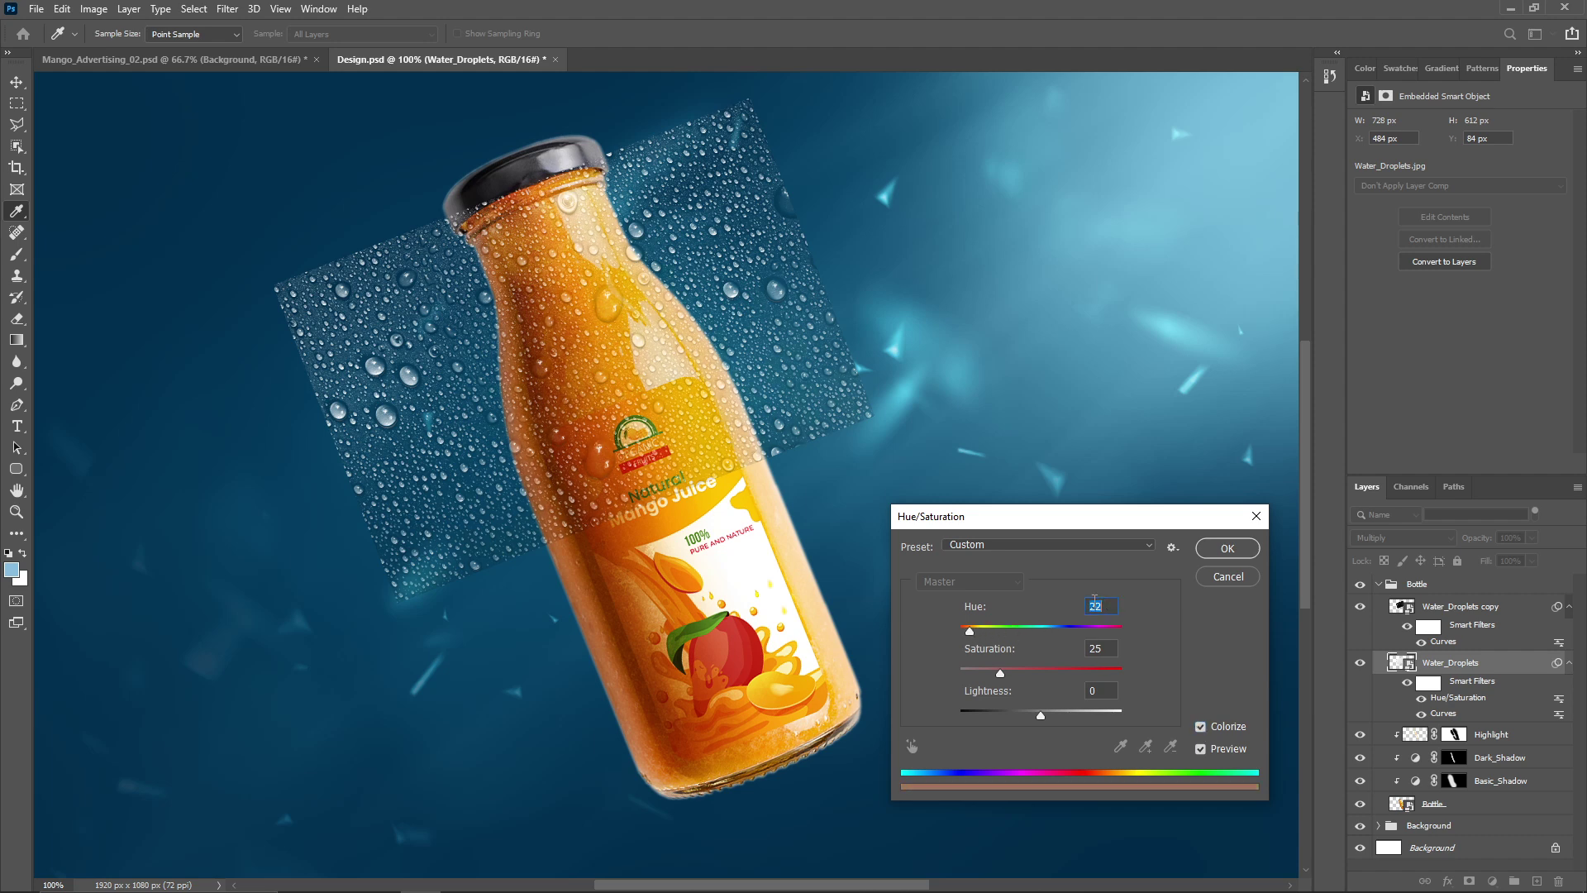
key("Return")
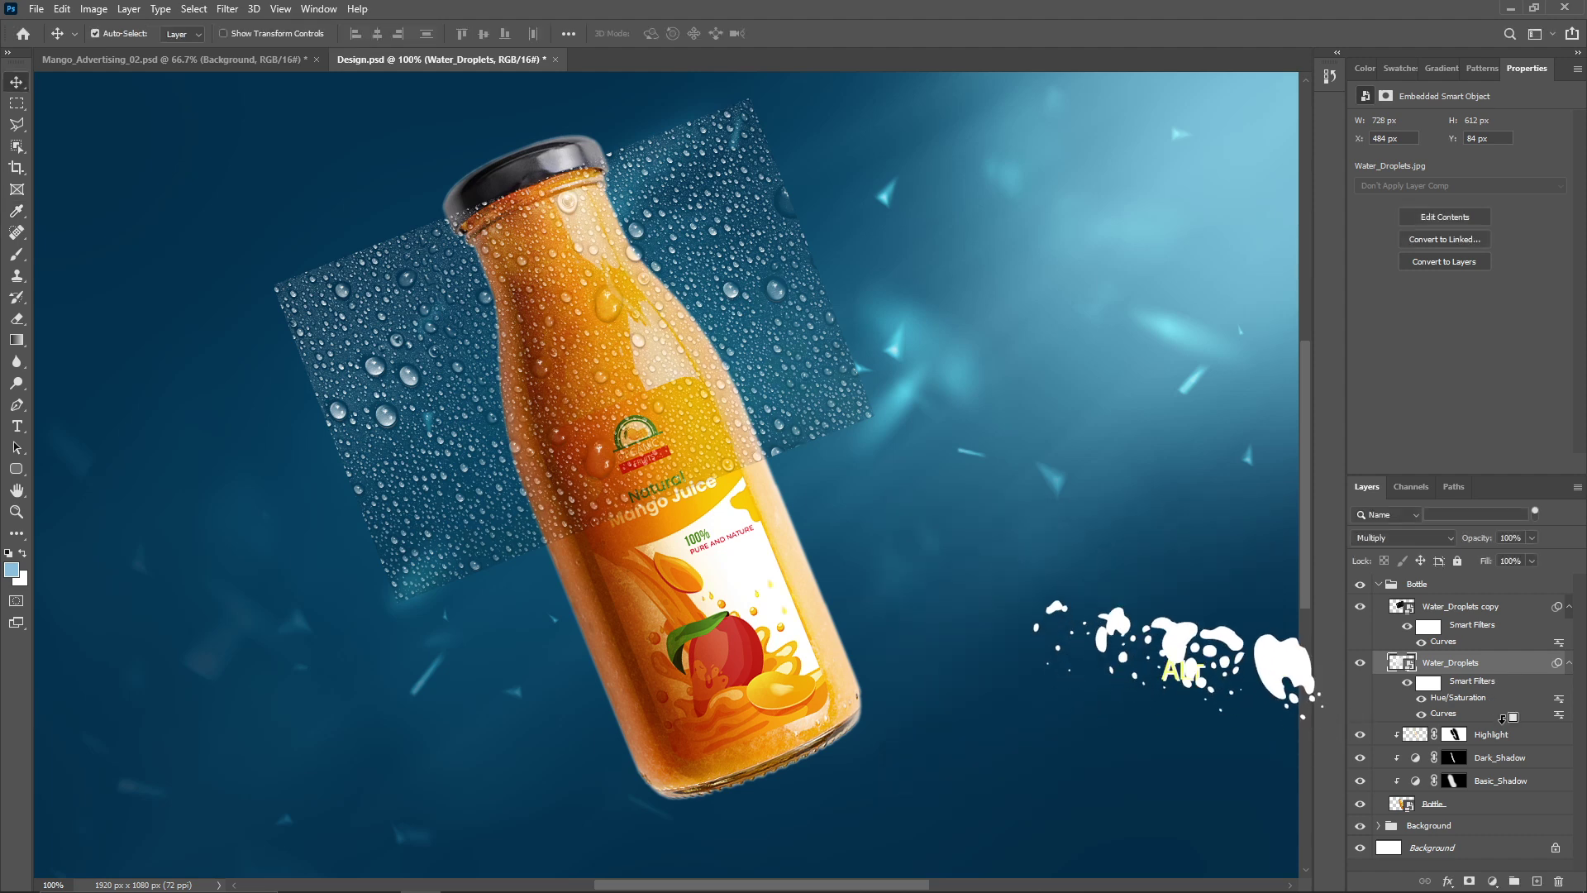
left_click(1496, 652, "alt")
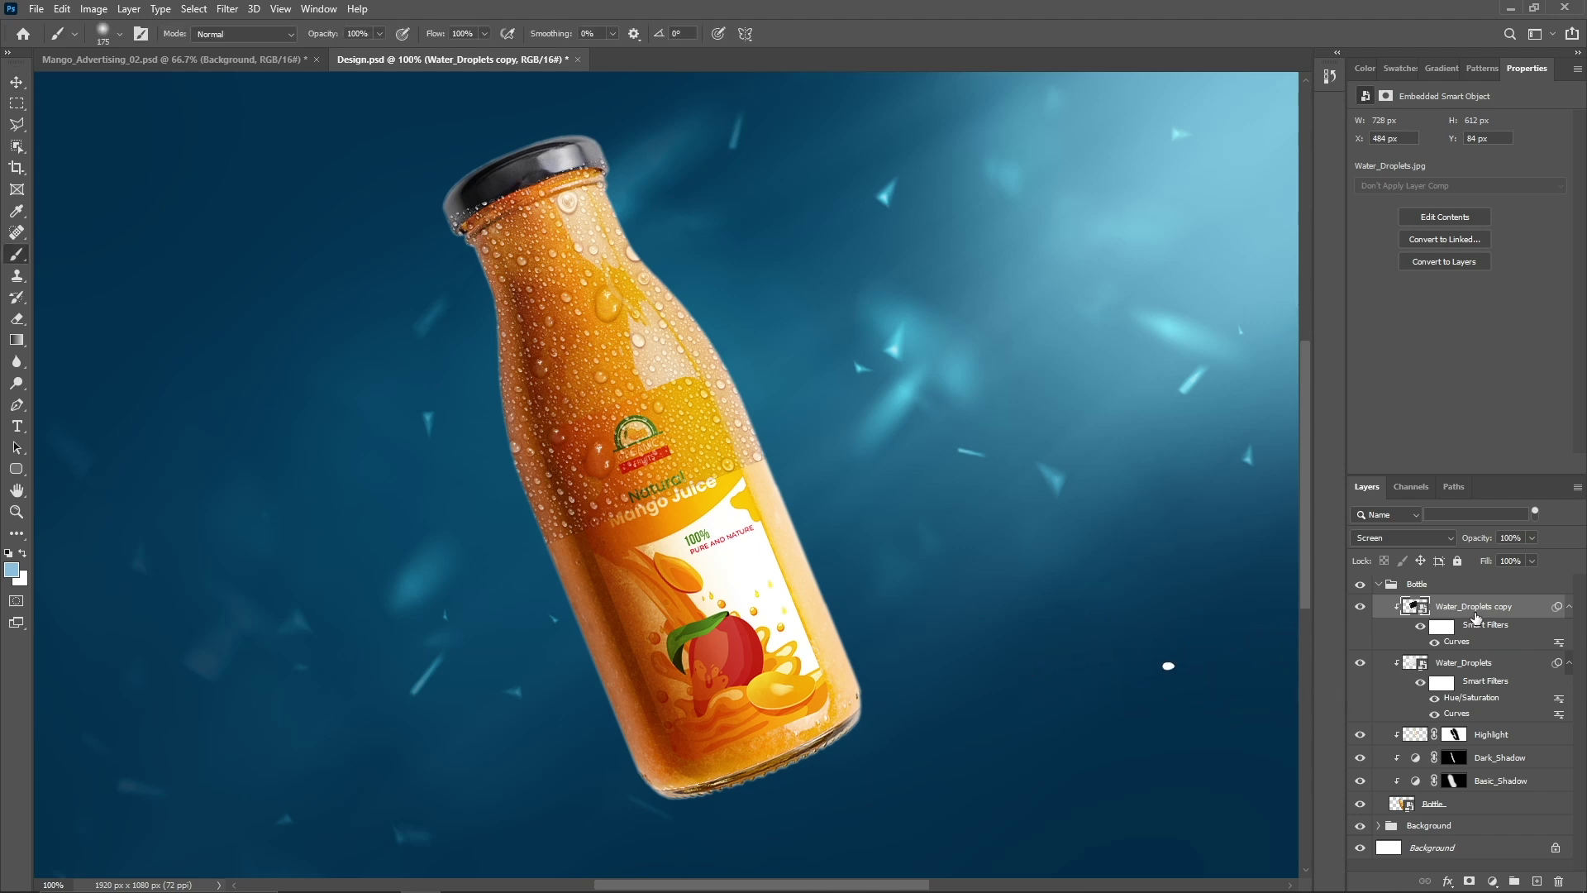
Duplicate both droplet layers together and move the copies down over the bottle's lower half.
left_click(1480, 662, "shift")
key("ctrl+j")
key("ctrl+t")
left_click_drag(720, 595, 747, 682)
key("Return")
Mask Water_Droplets copy 3 by painting black along the droplet seam across the label, and copy the mask to Water_Droplets copy 2.
key("b")
left_click(1489, 615)
left_click(1471, 881)
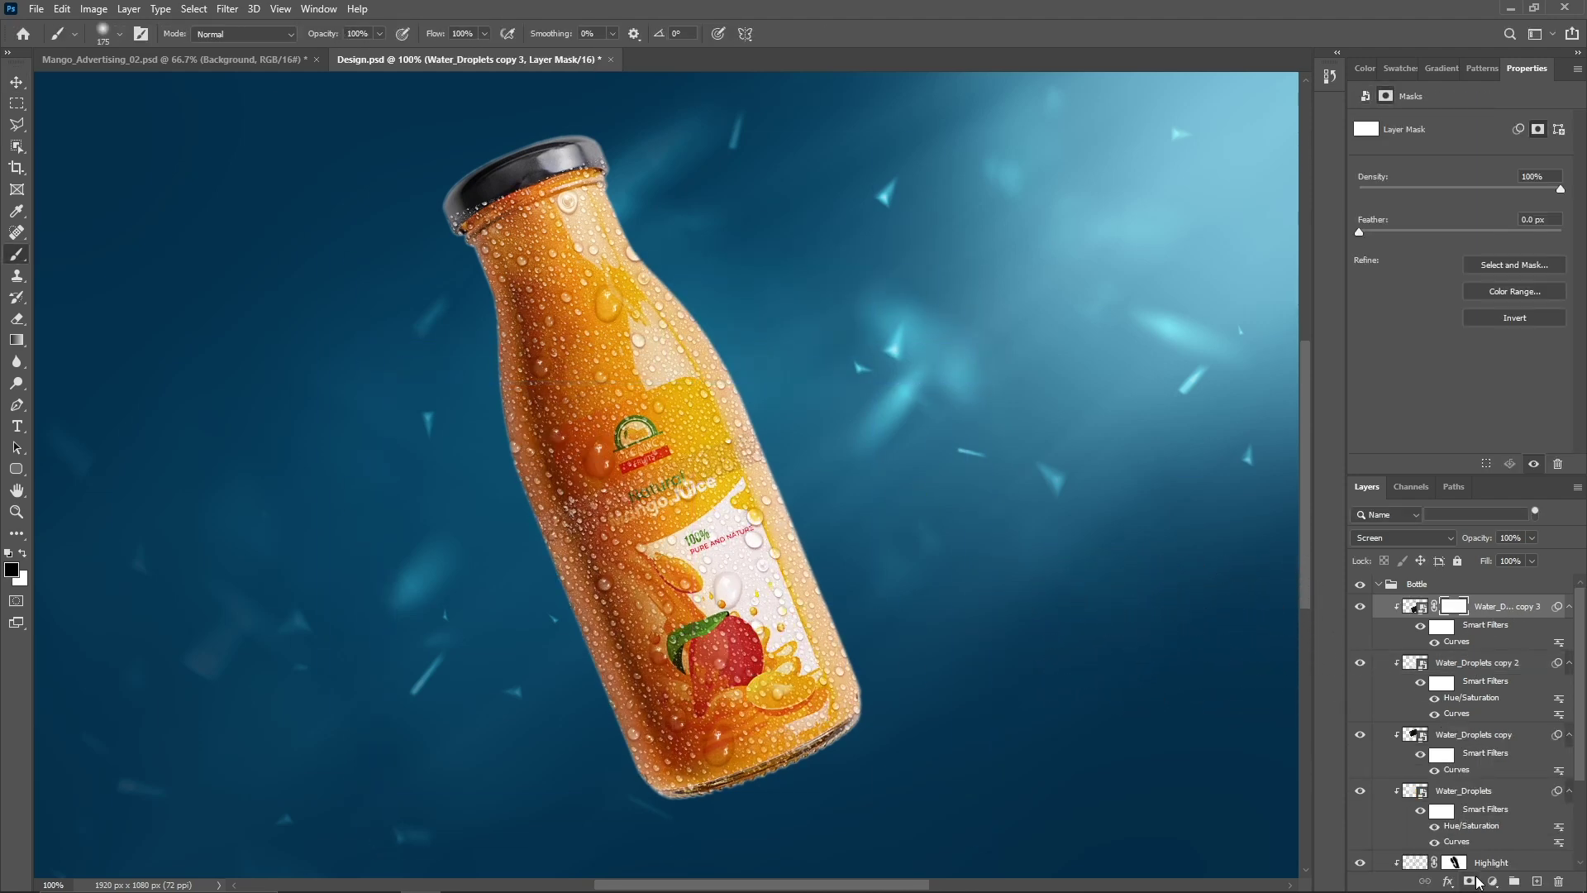
left_click_drag(753, 450, 586, 519)
left_click_drag(1459, 611, 1460, 669)
key("v")
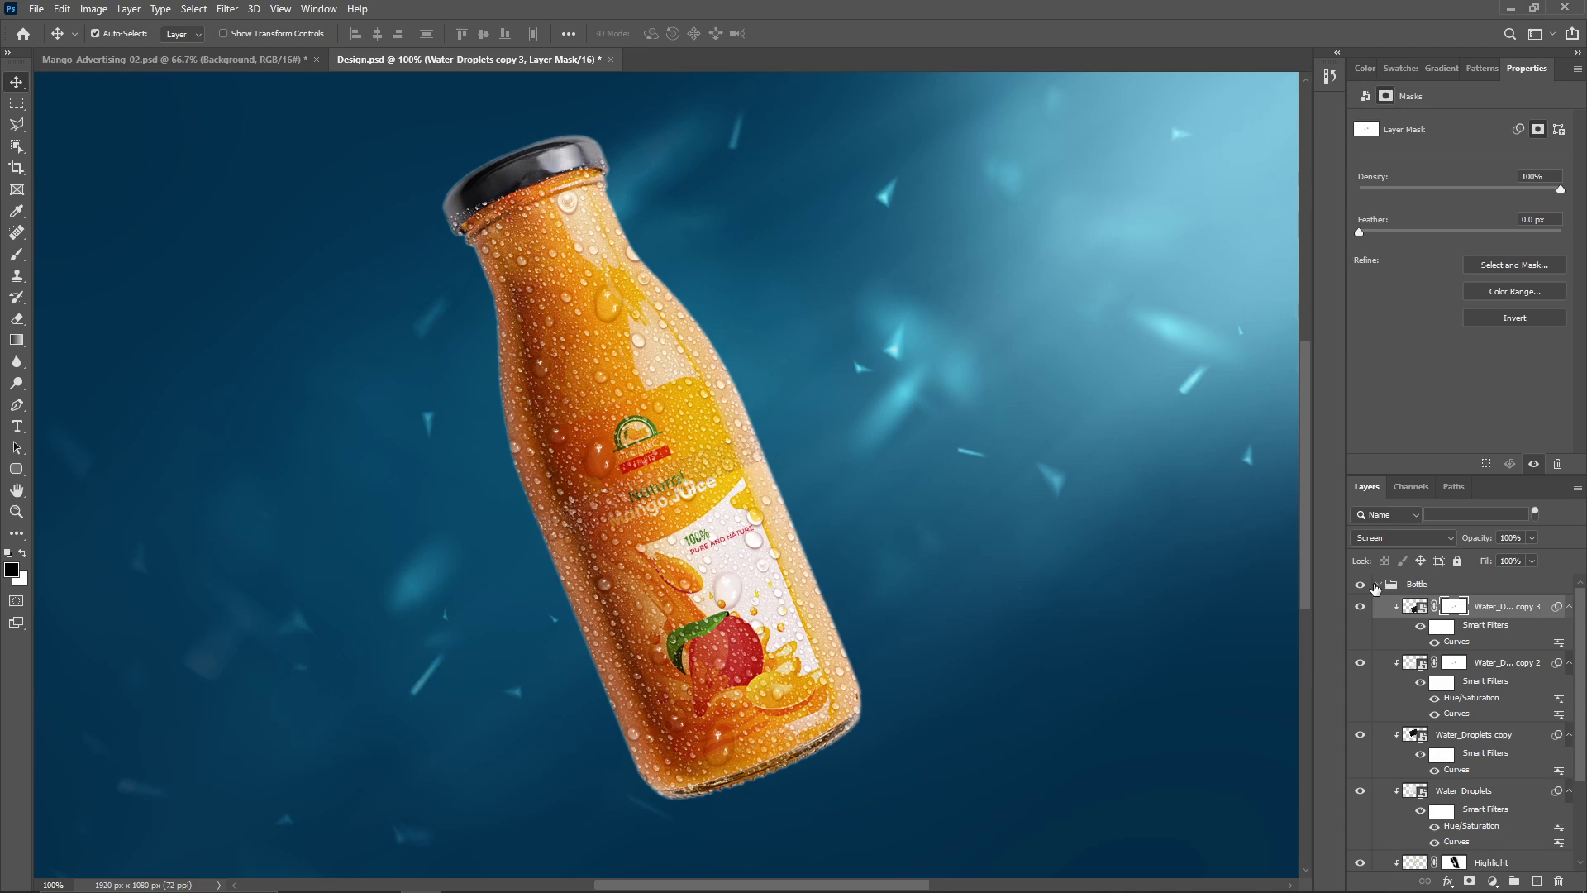
Collapse the Bottle group and place Mango_fruit.png beside the bottle's lower right edge at 25.73% scale, rotated counter-clockwise.
left_click(1378, 584)
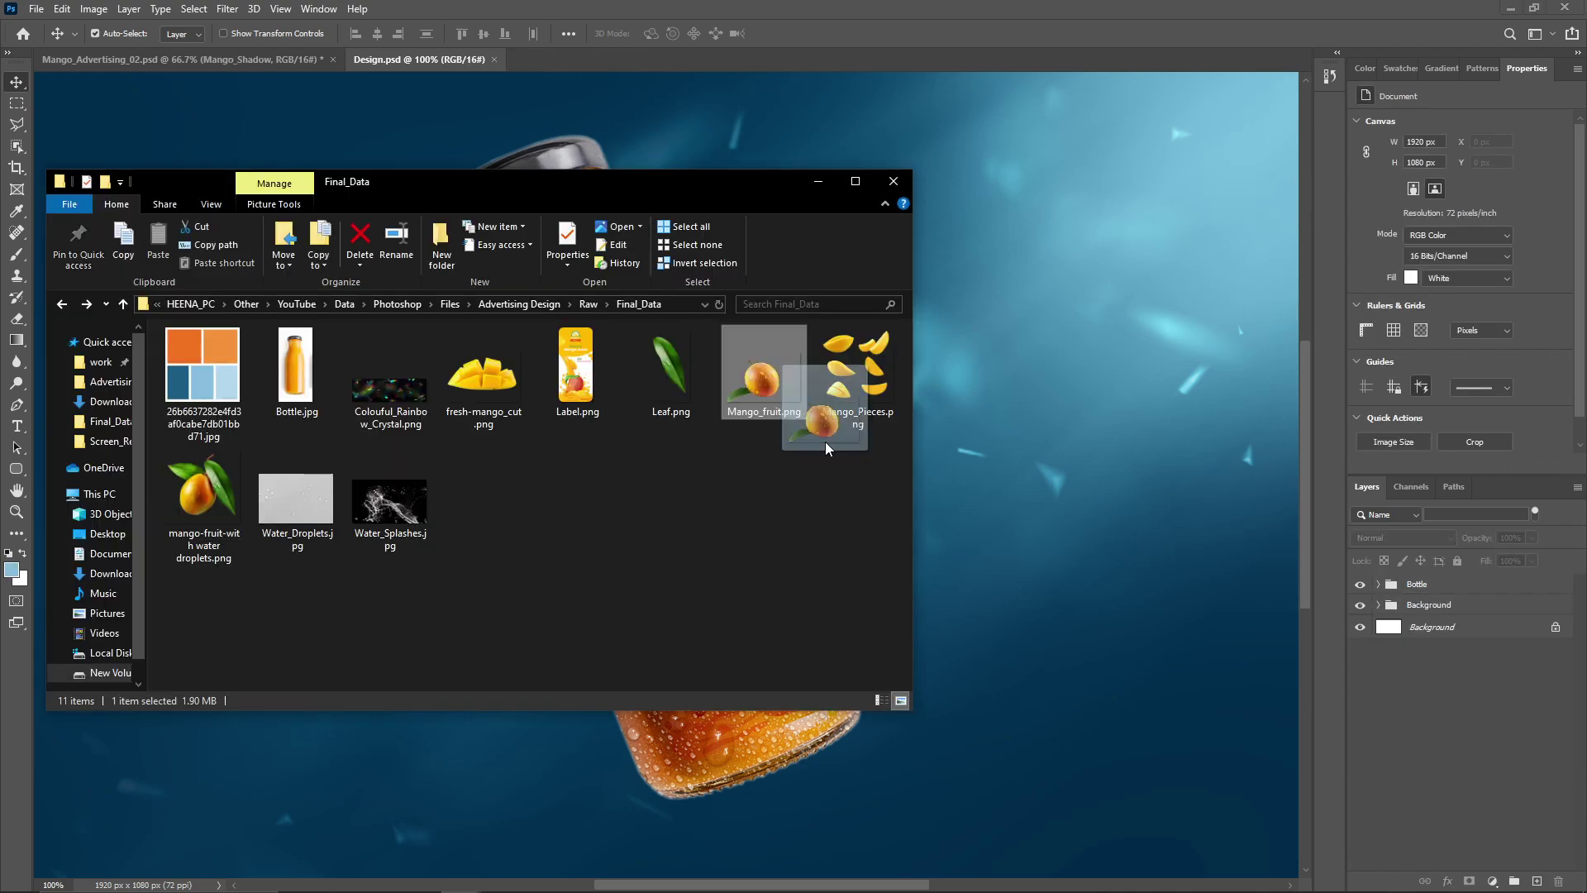
left_click_drag(825, 441, 731, 601)
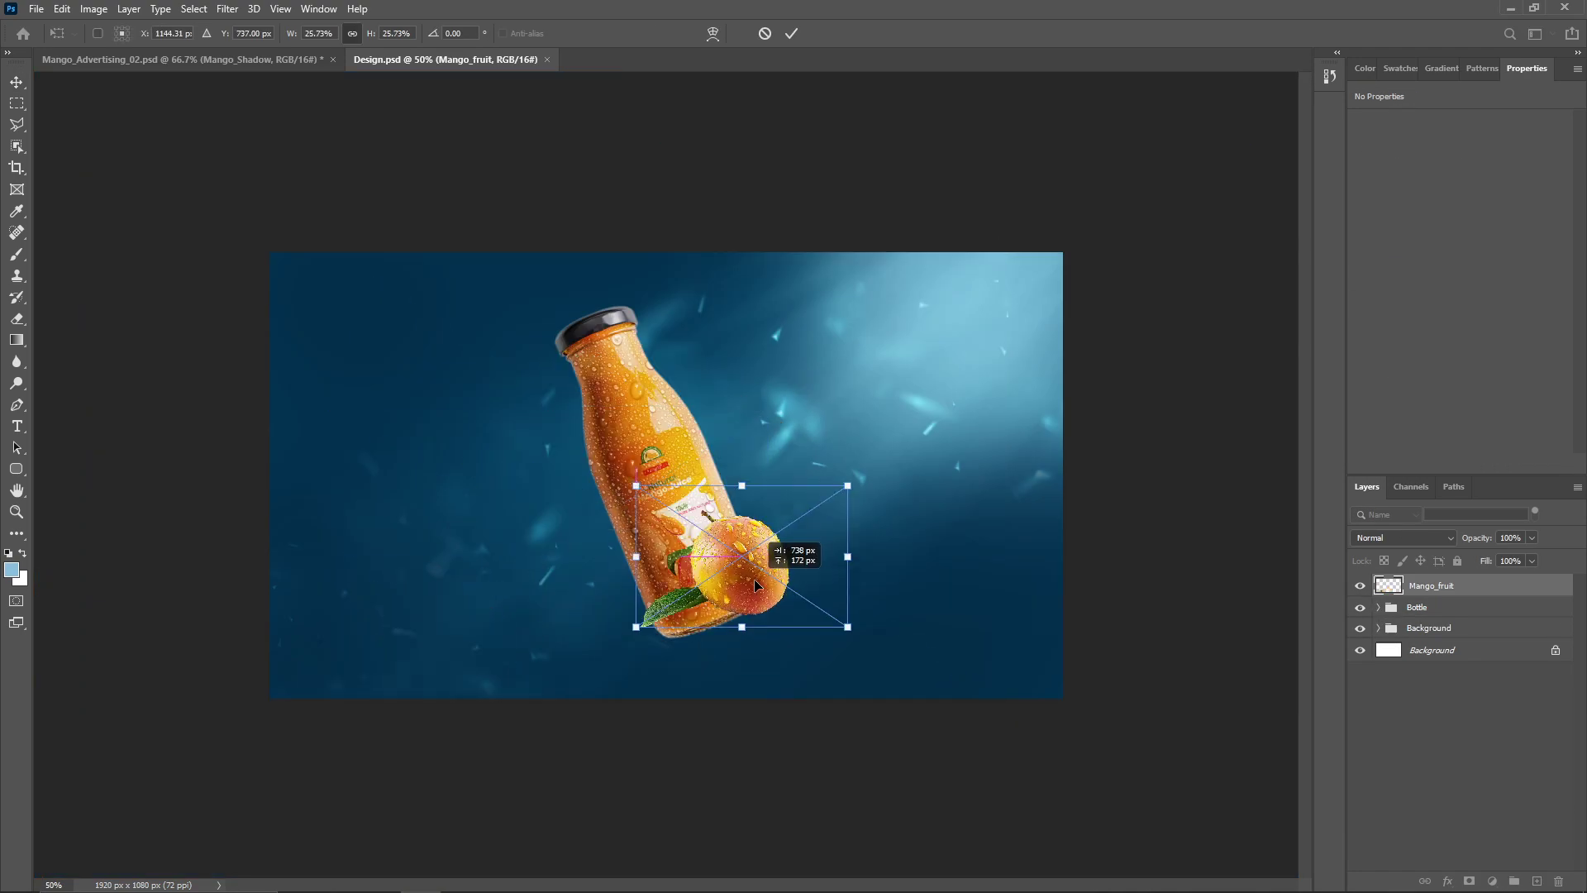
left_click_drag(749, 514, 758, 680)
left_click_drag(699, 690, 759, 668)
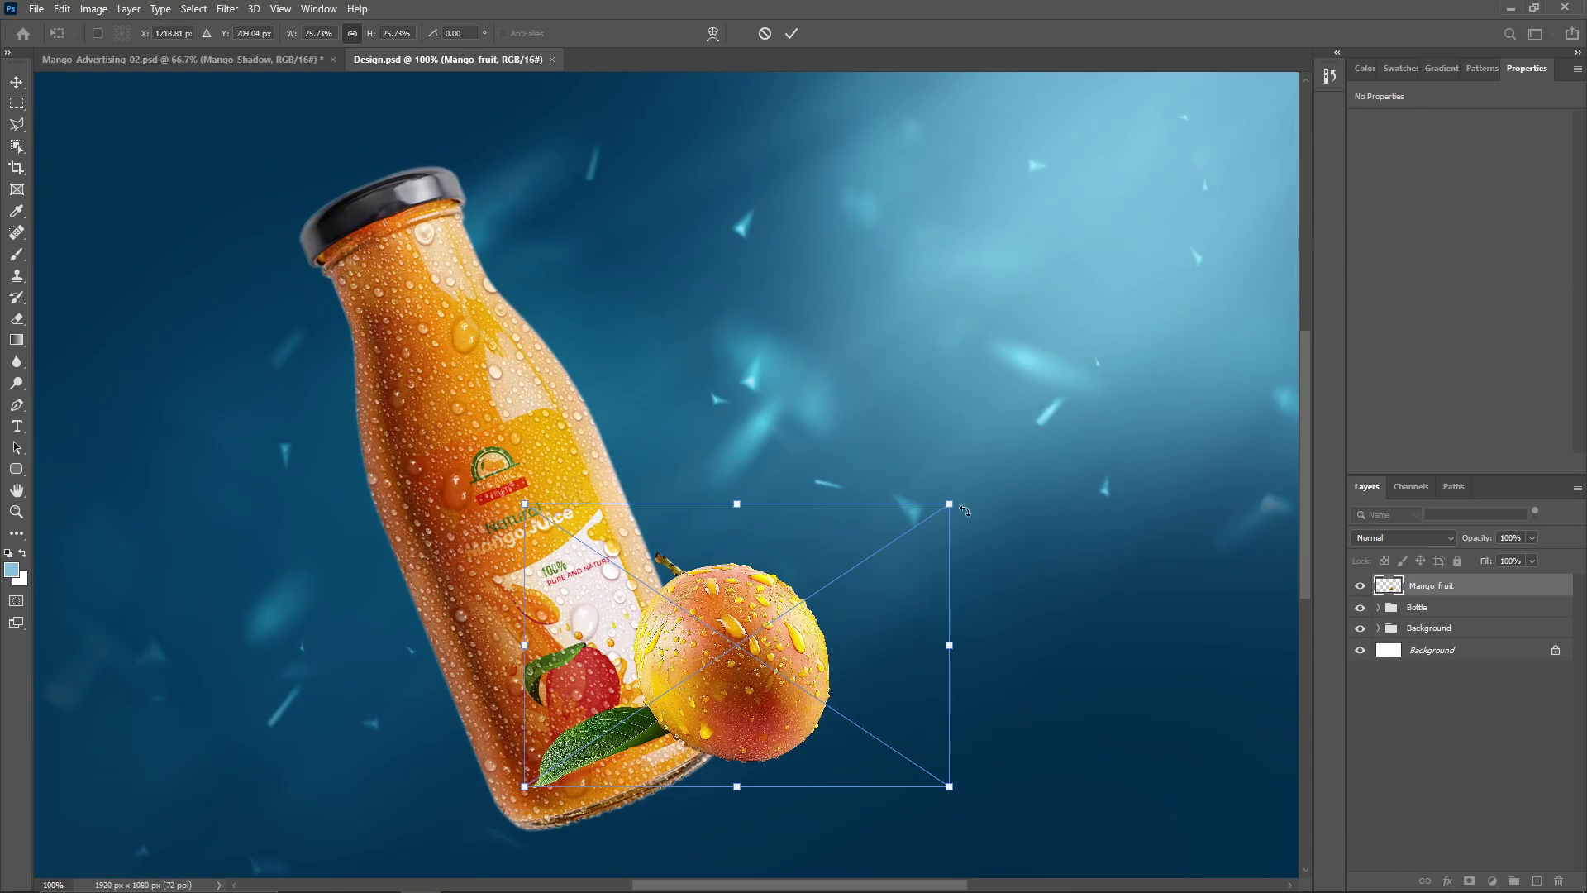
left_click_drag(975, 678, 967, 595)
left_click_drag(759, 675, 789, 607)
left_click_drag(789, 608, 788, 646)
key("Return")
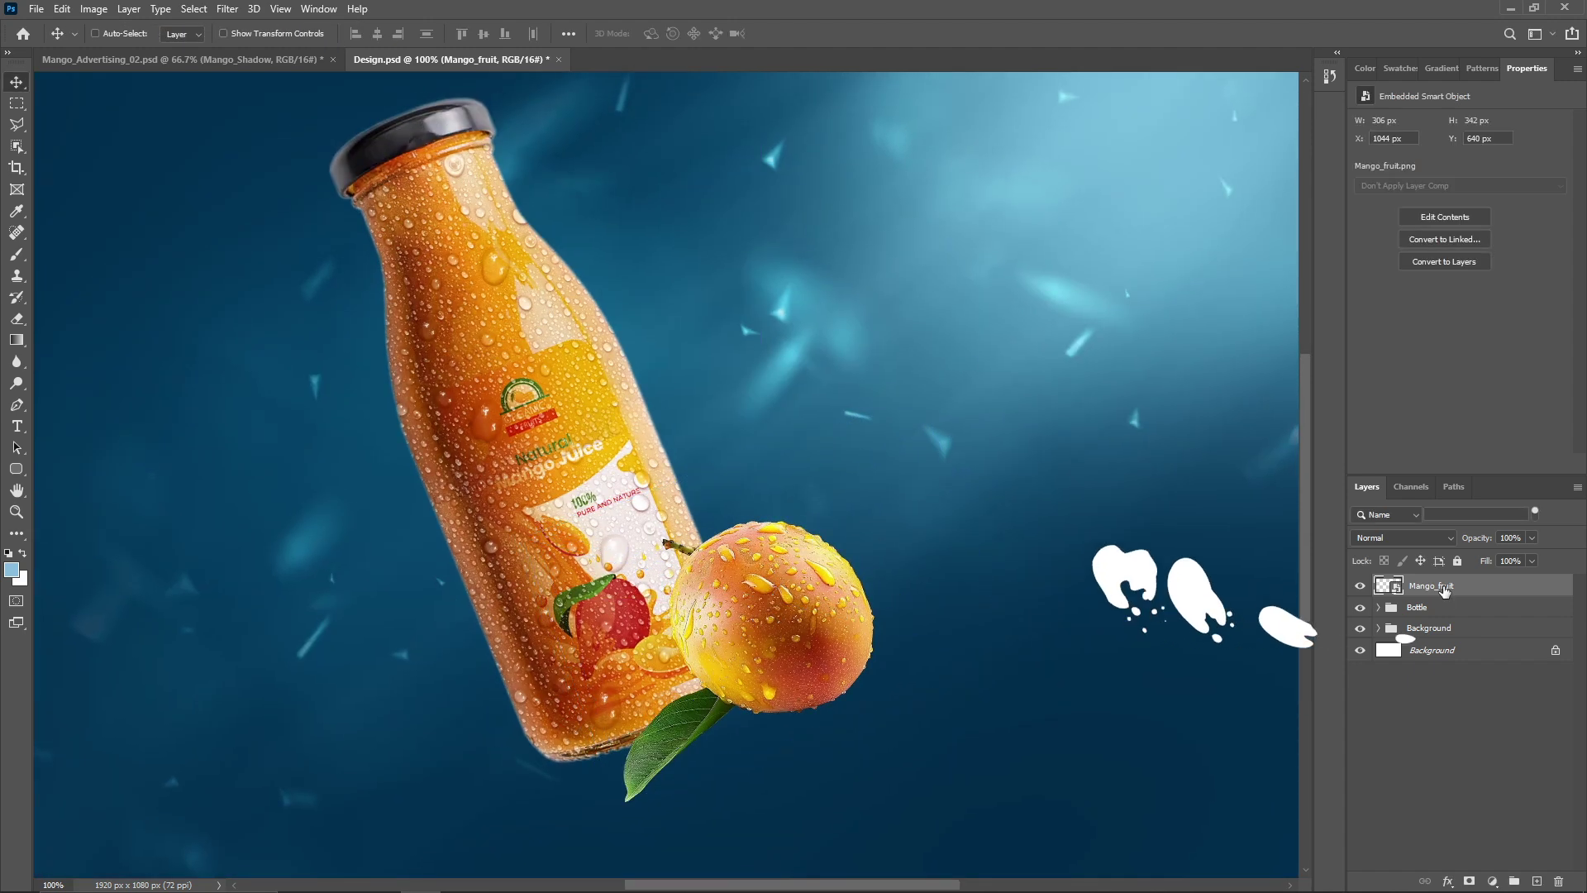
Group the Mango_fruit layer as Mango_01 and give the fruit layer a mask with a 0.5 px feather.
key("ctrl+g")
double_click(1418, 585)
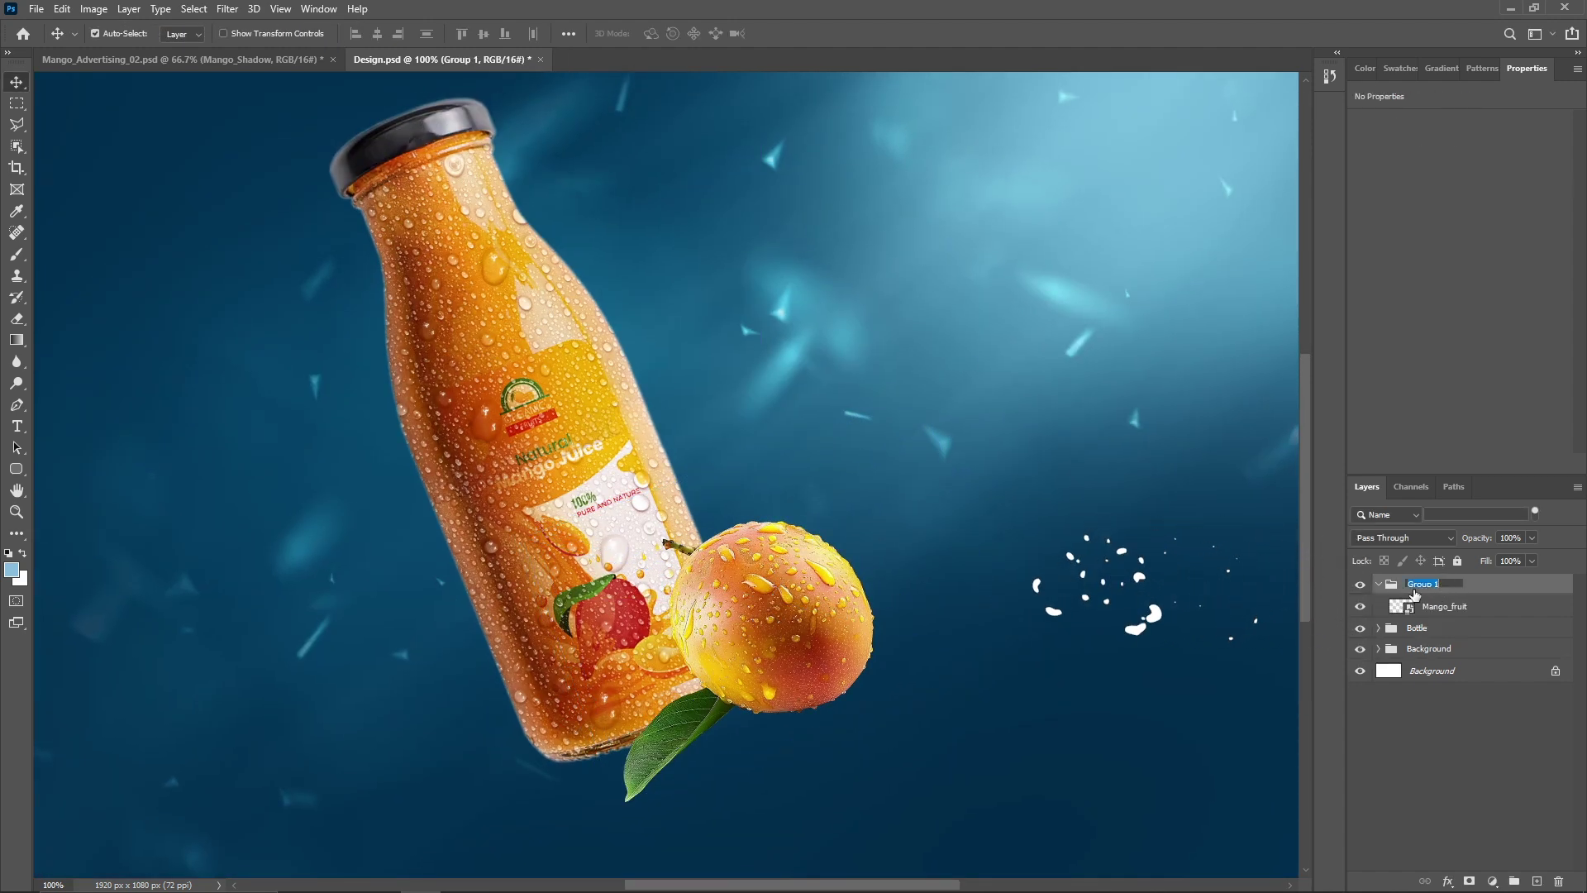
left_click(1438, 606)
left_click(1469, 881)
Add a Selective Color layer clipped to Mango_fruit, with Cyan at -31% in the Reds.
left_click(1492, 881)
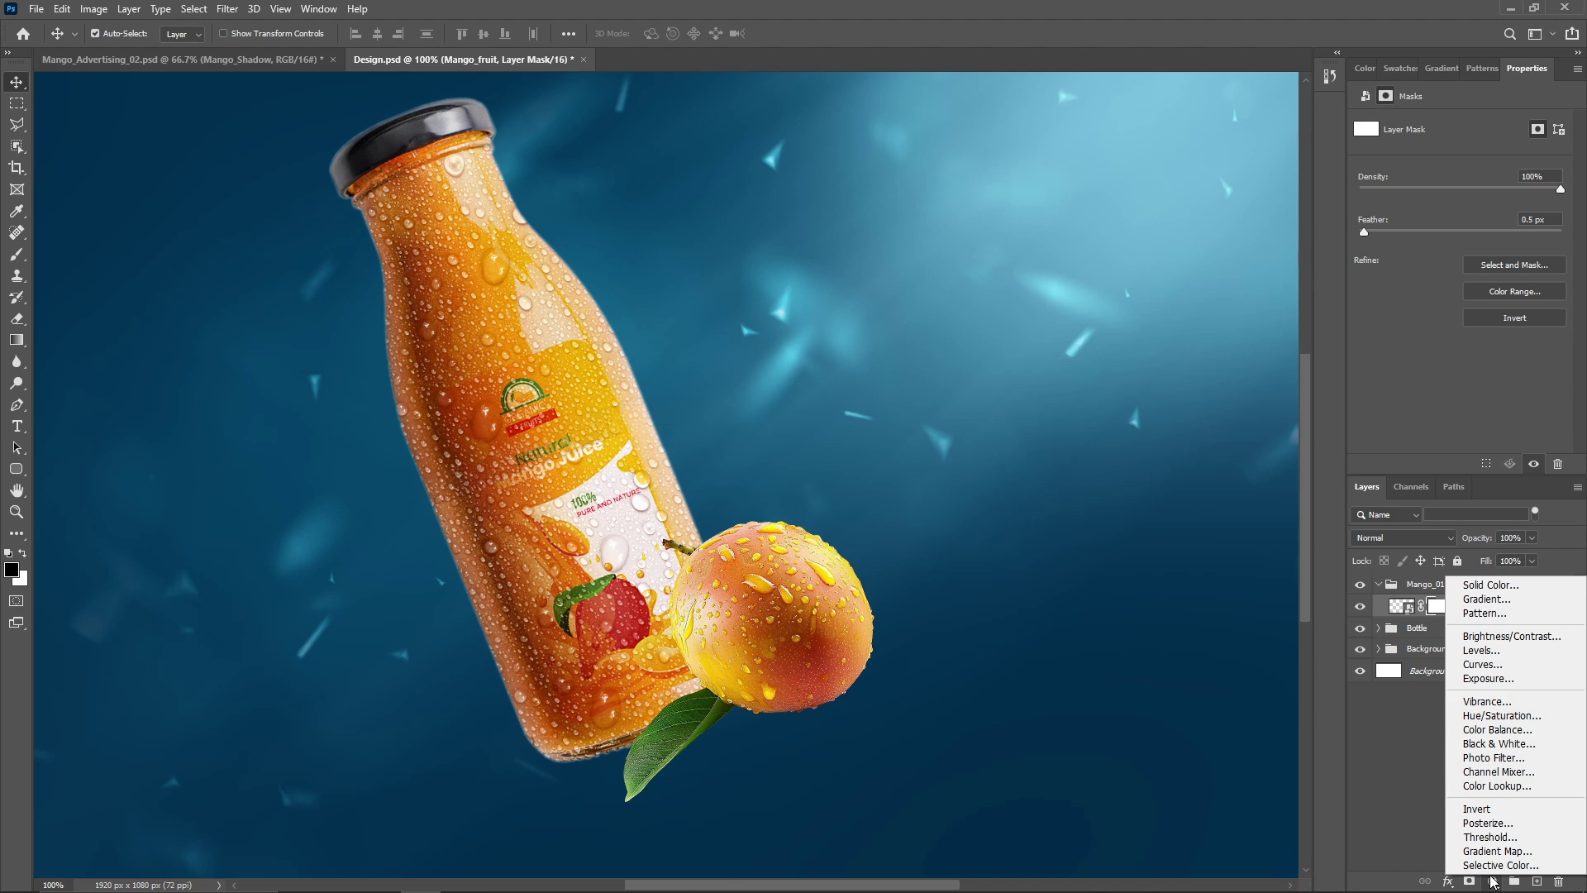
left_click(1490, 865)
left_click(1472, 612, "alt")
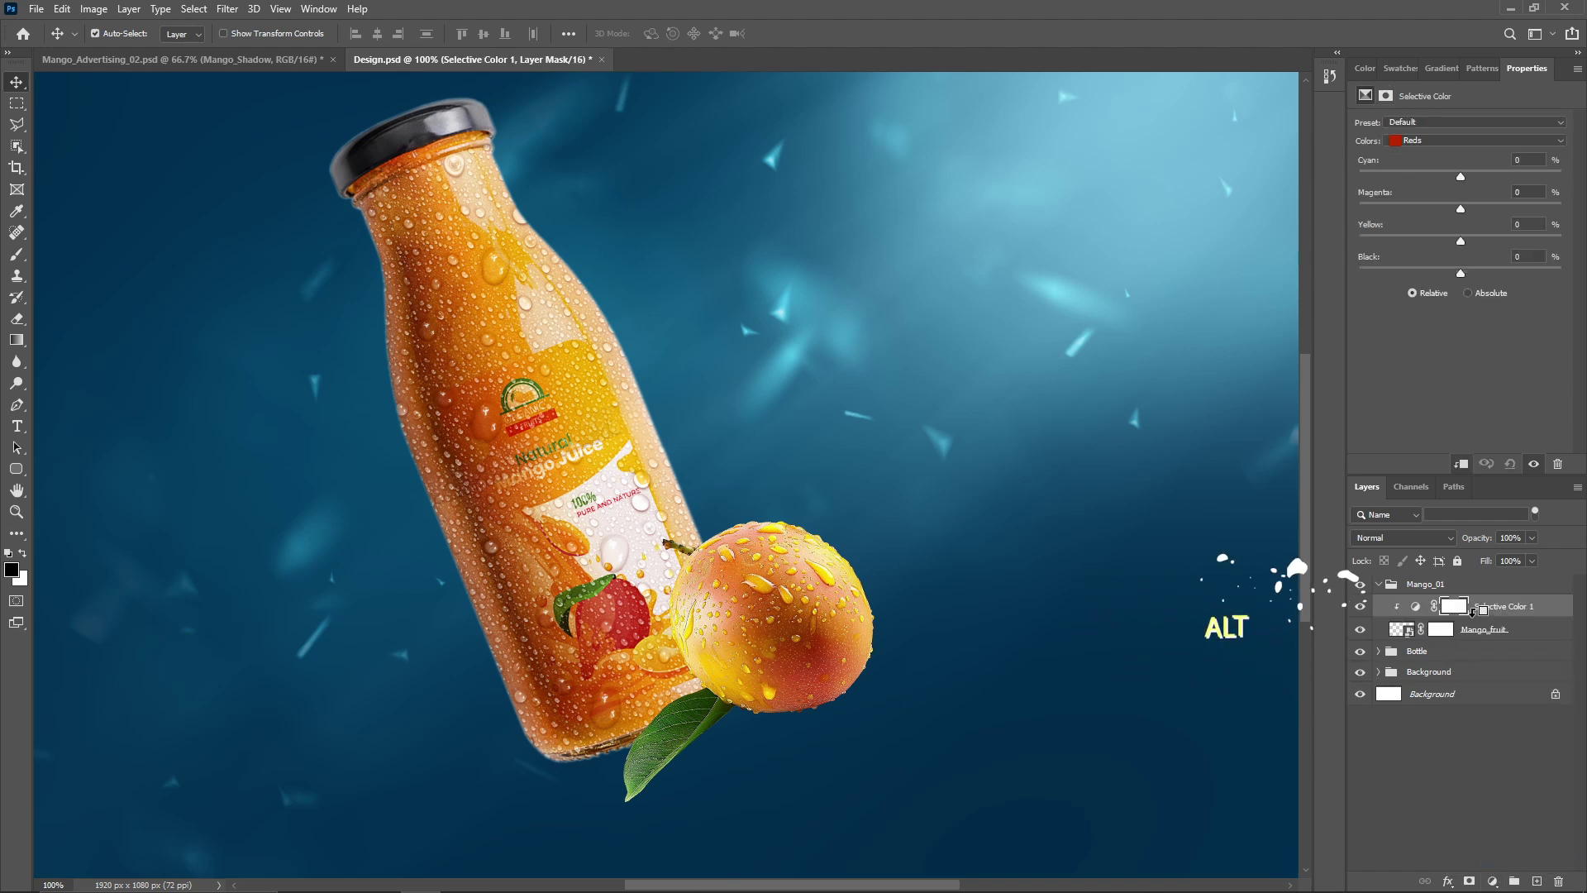
left_click_drag(1448, 177, 1428, 177)
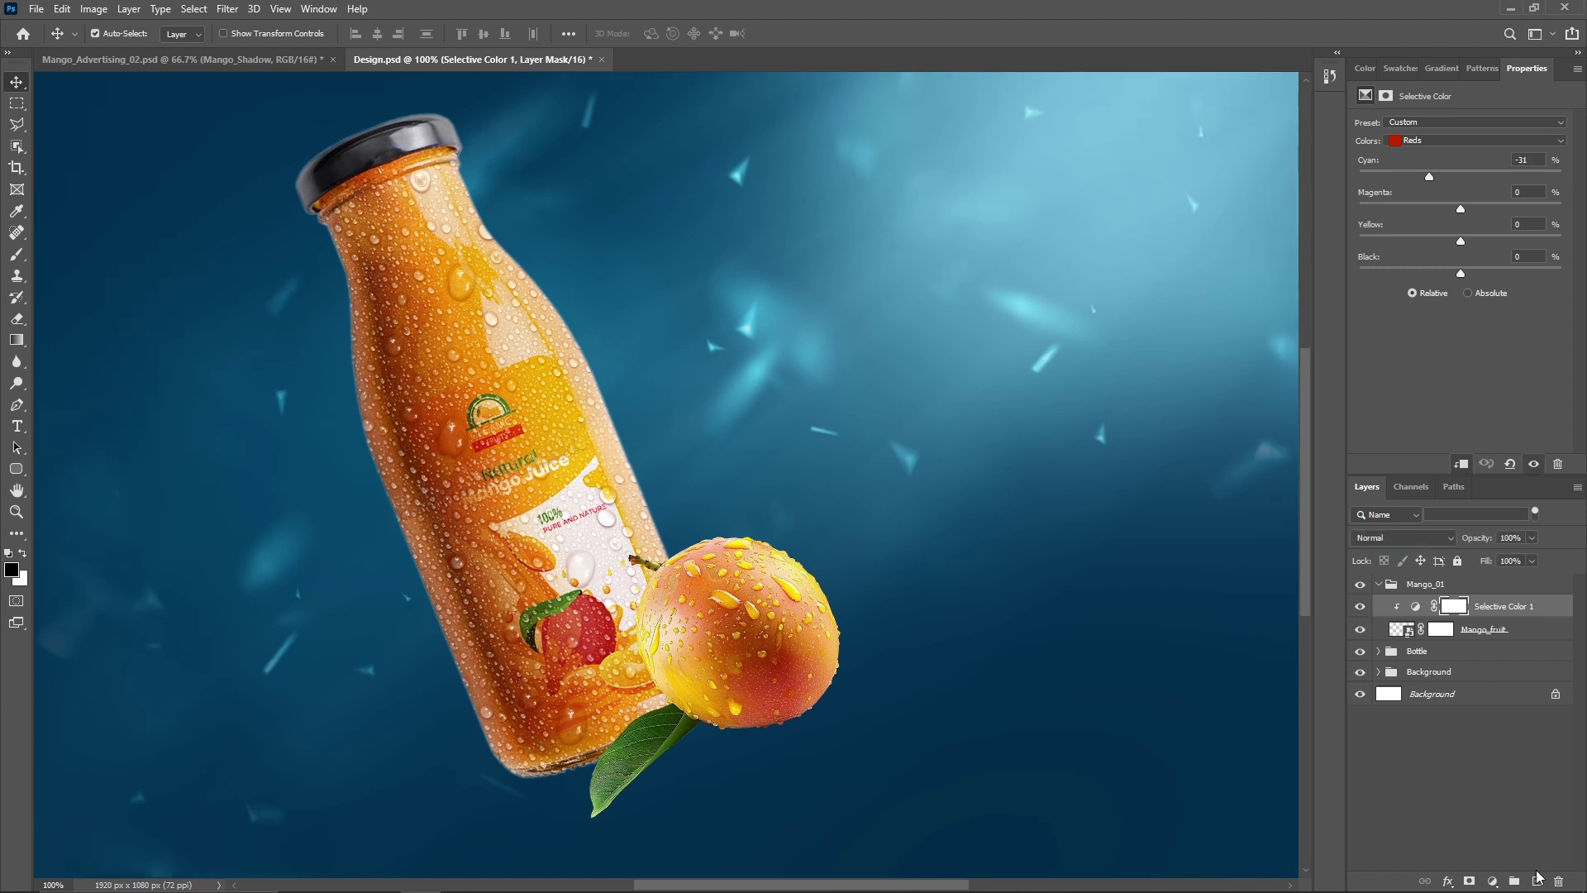
Create a layer named Mango_Shadow in Multiply mode, clipped above the Selective Color layer.
left_click(1537, 881)
left_click(1444, 604)
type("Mango_Shadow")
key("Return")
left_click(1403, 537)
left_click(1389, 581)
left_click(1468, 616, "alt")
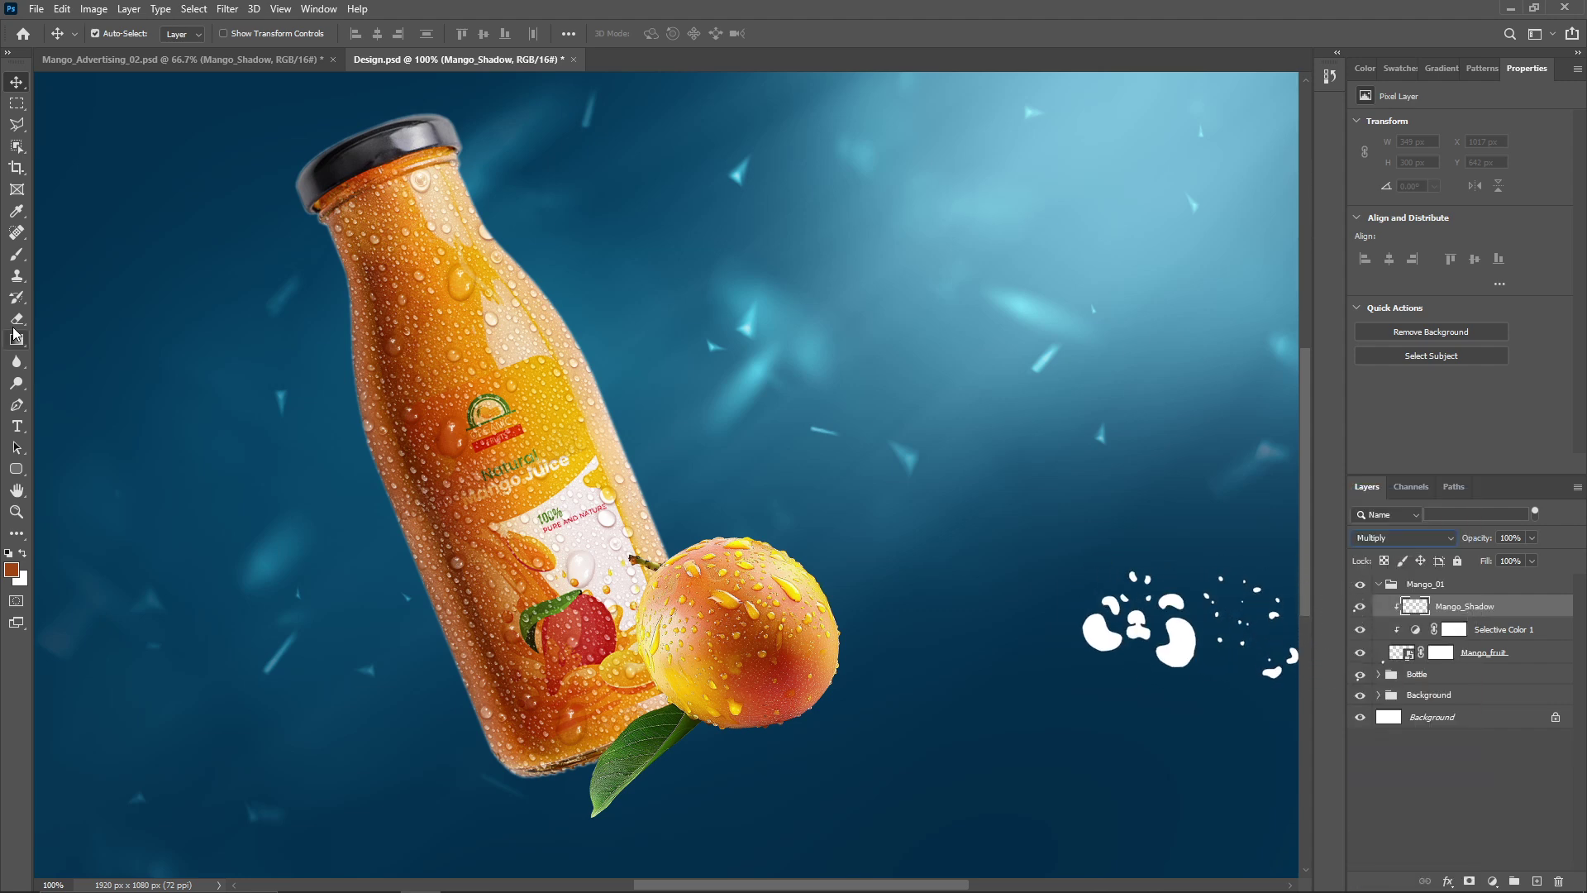
Paint shading over the mango on Mango_Shadow with colors sampled from the fruit, using a soft brush at 16% flow.
key("b")
scroll(672, 544, "up", 1)
left_click(796, 531, "alt")
mouse_move(638, 482)
left_mouse_down()
mouse_move(711, 529)
mouse_move(628, 508)
mouse_move(778, 656)
mouse_move(832, 595)
mouse_move(691, 496)
mouse_move(832, 603)
mouse_move(709, 567)
left_mouse_up()
left_click(793, 629, "alt")
scroll(866, 618, "down", 1)
scroll(867, 618, "up", 3)
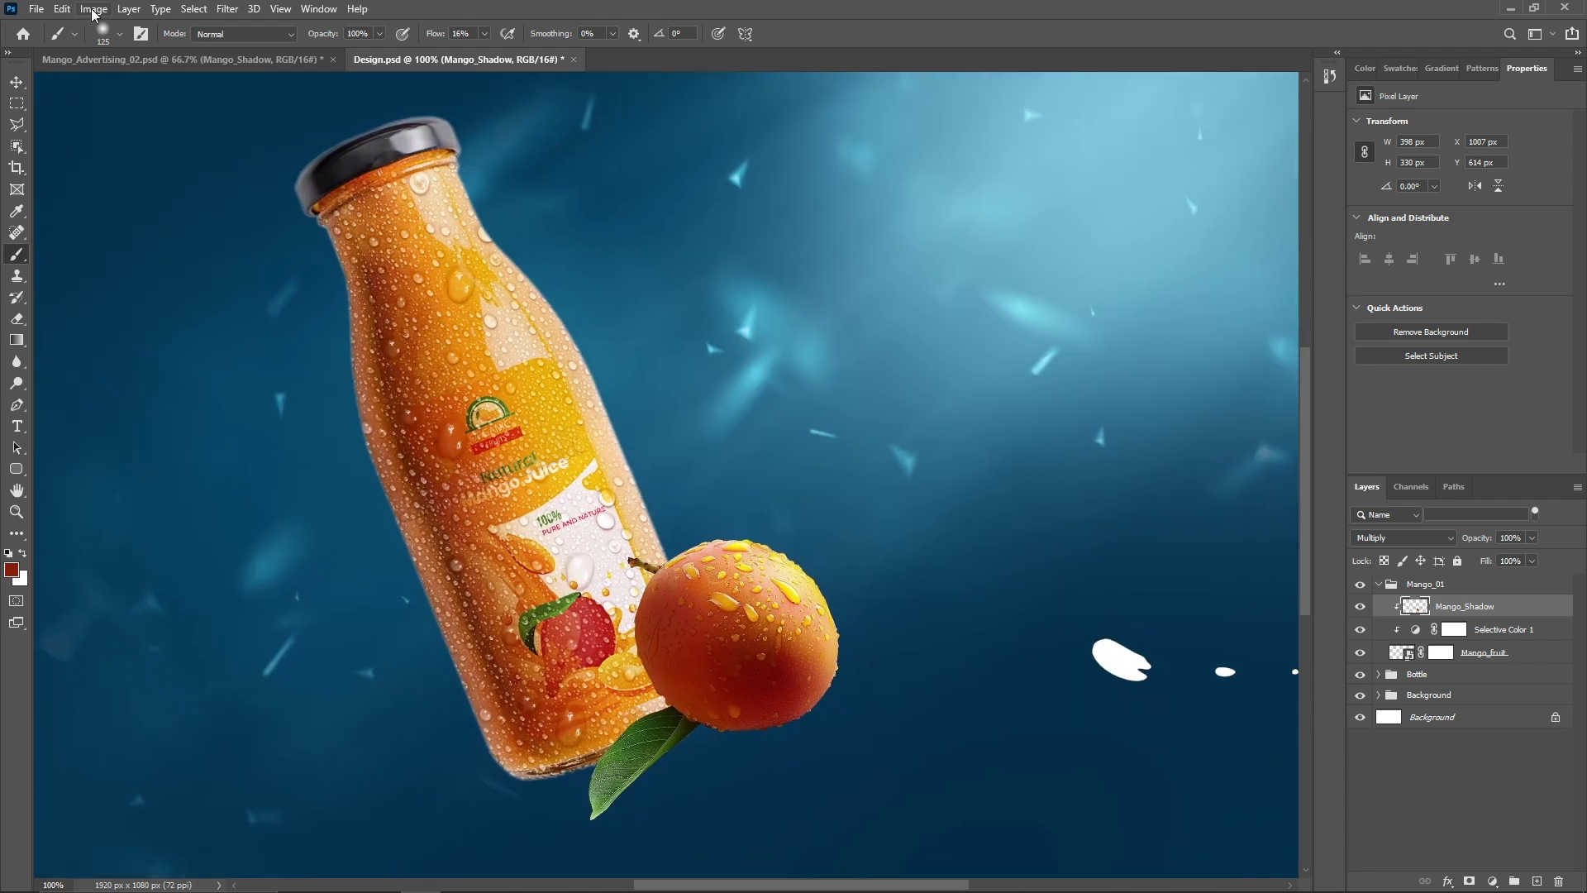
Adjust the painted color of the Mango_Shadow layer with Hue/Saturation.
left_click(94, 8)
mouse_move(166, 49)
left_click(337, 135)
left_click_drag(1081, 385, 1084, 428)
left_click(1267, 260)
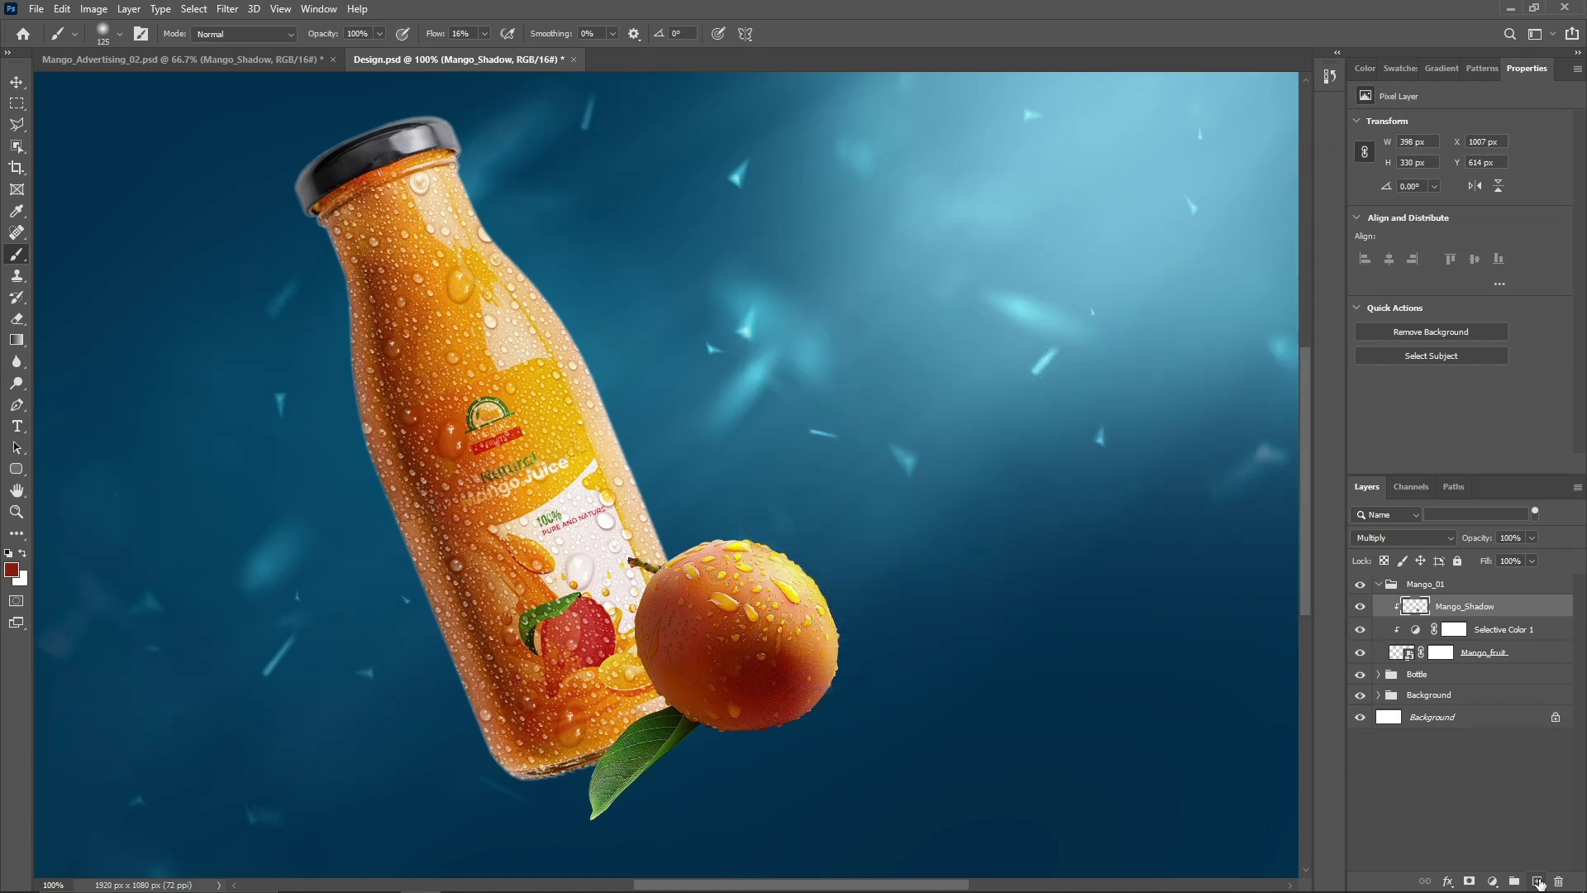
Create a layer named Main_Shadow beneath the Mango_fruit layer and set its blend mode to Multiply.
left_click(1537, 881)
left_click_drag(1471, 603, 1497, 683)
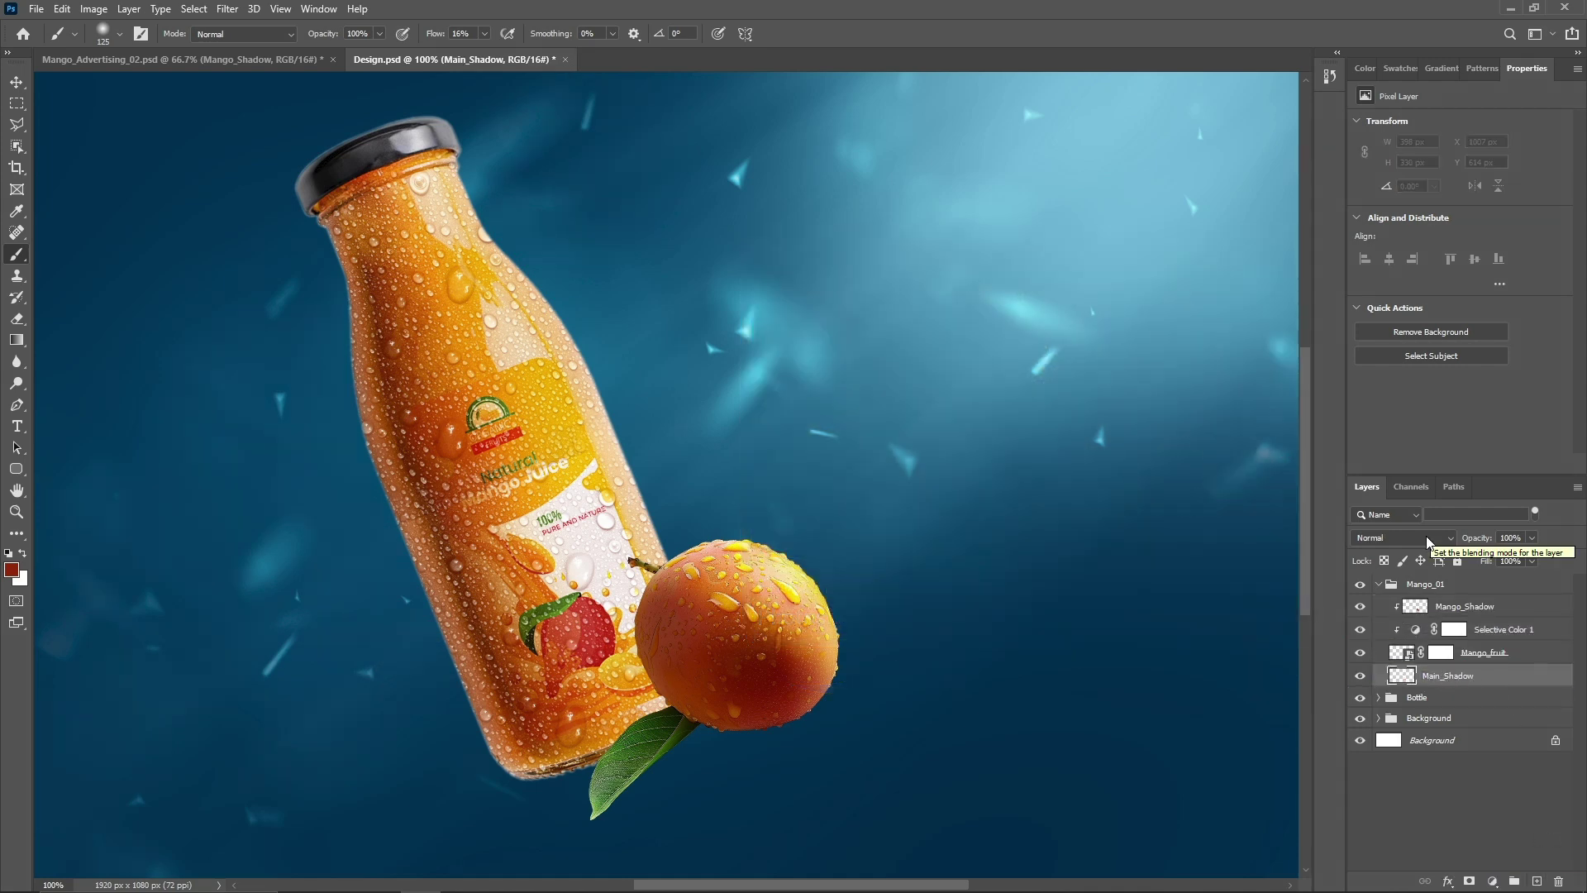
left_click(1402, 537)
left_click(1395, 544)
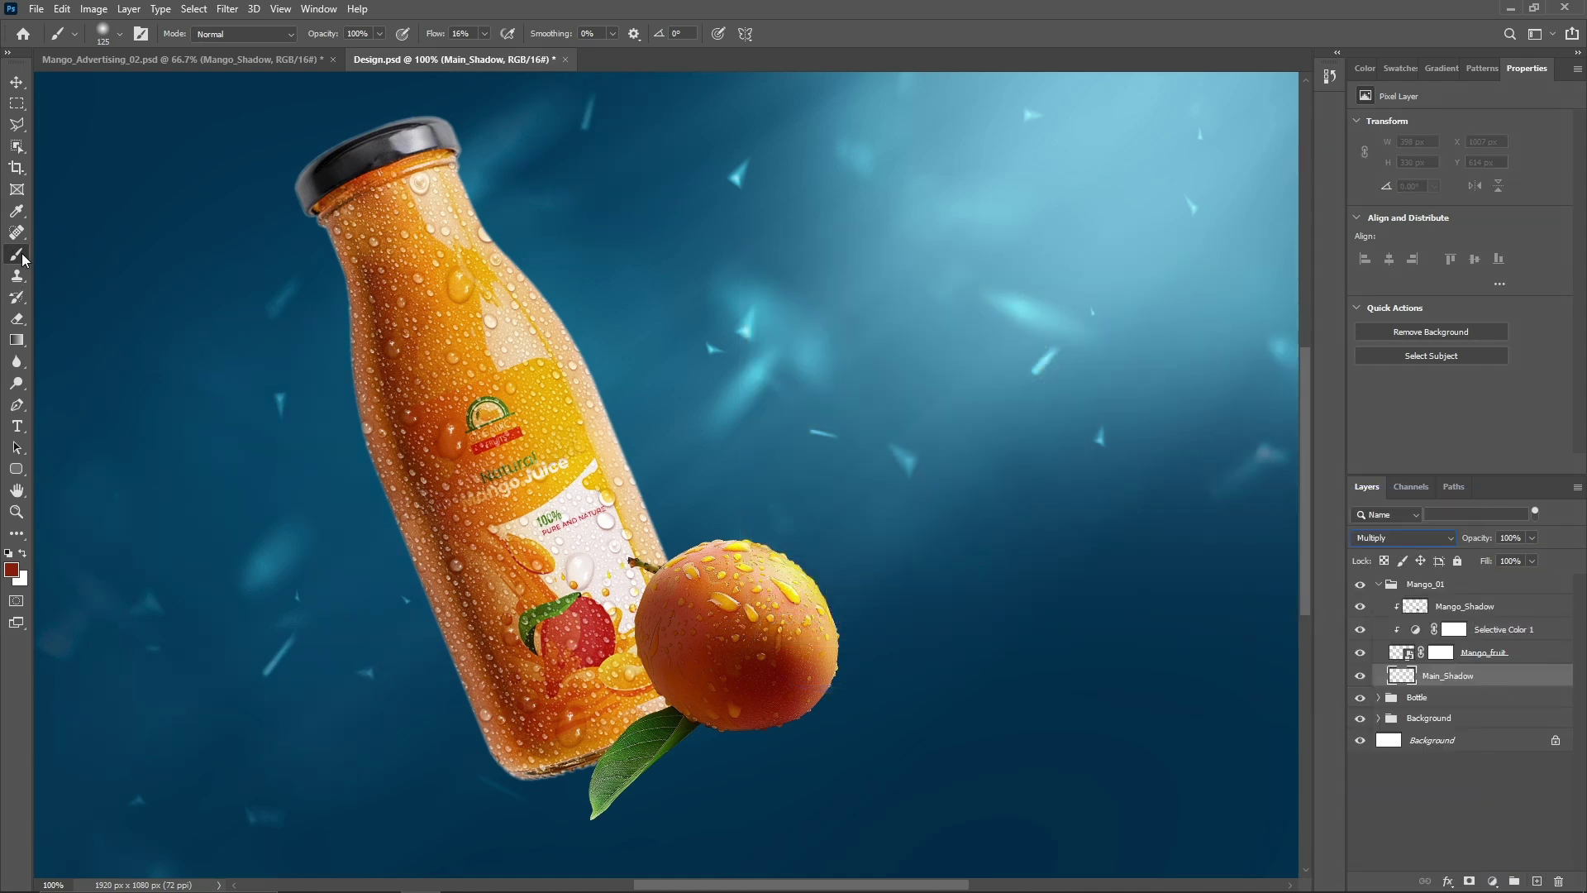
Paint the mango's cast shadow across the lower bottle on Main_Shadow, with a color sampled from the fruit at 48% flow.
key("ctrl+plus")
left_click_drag(763, 705, 872, 422)
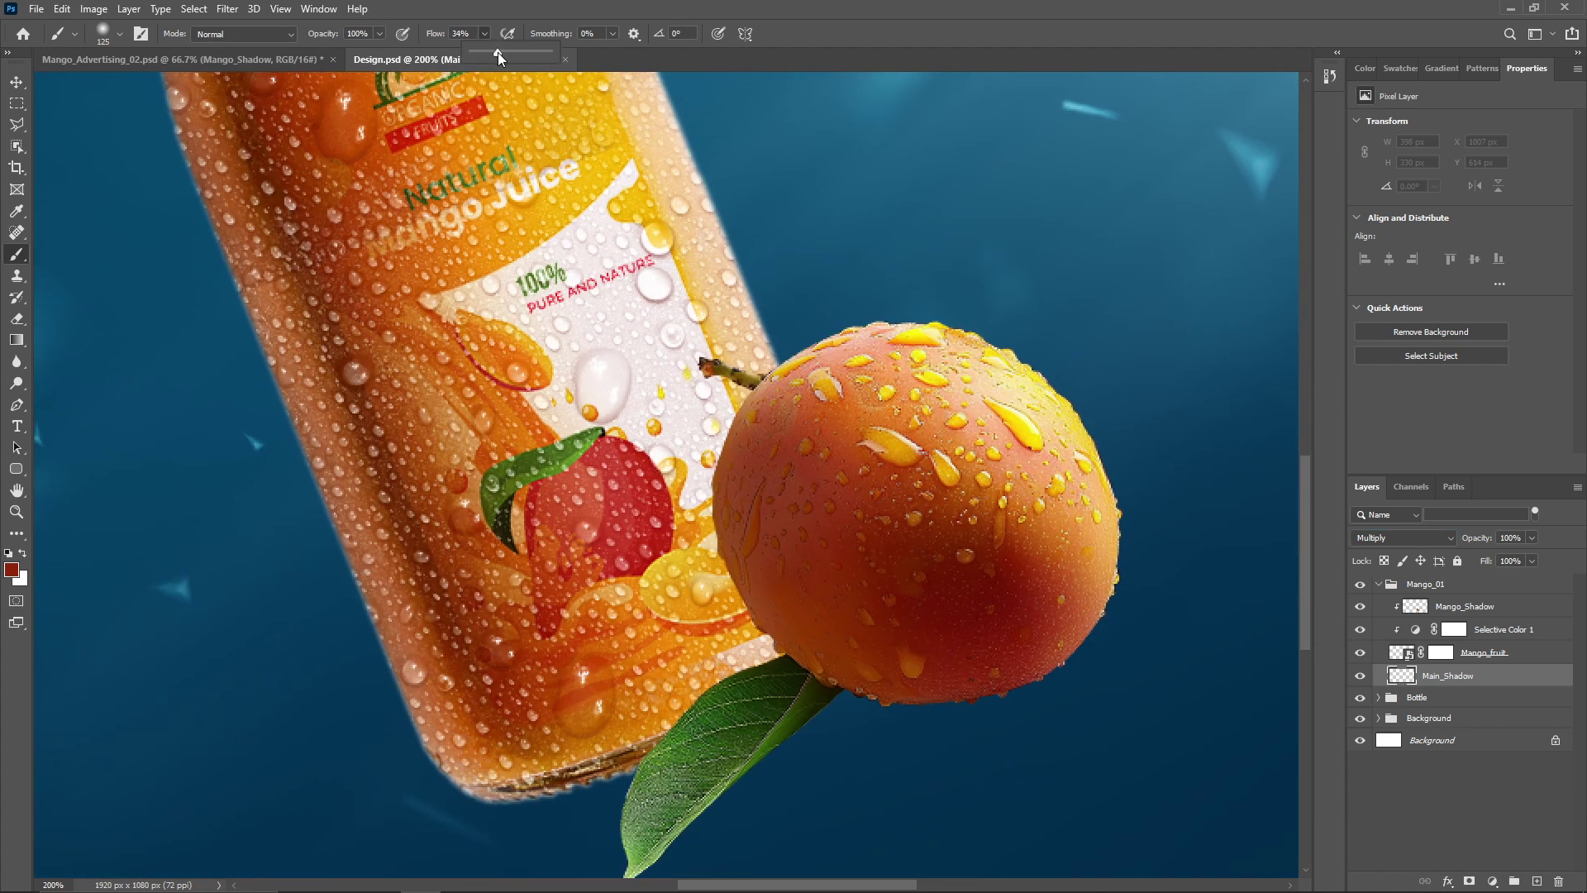
left_click(830, 434, "alt")
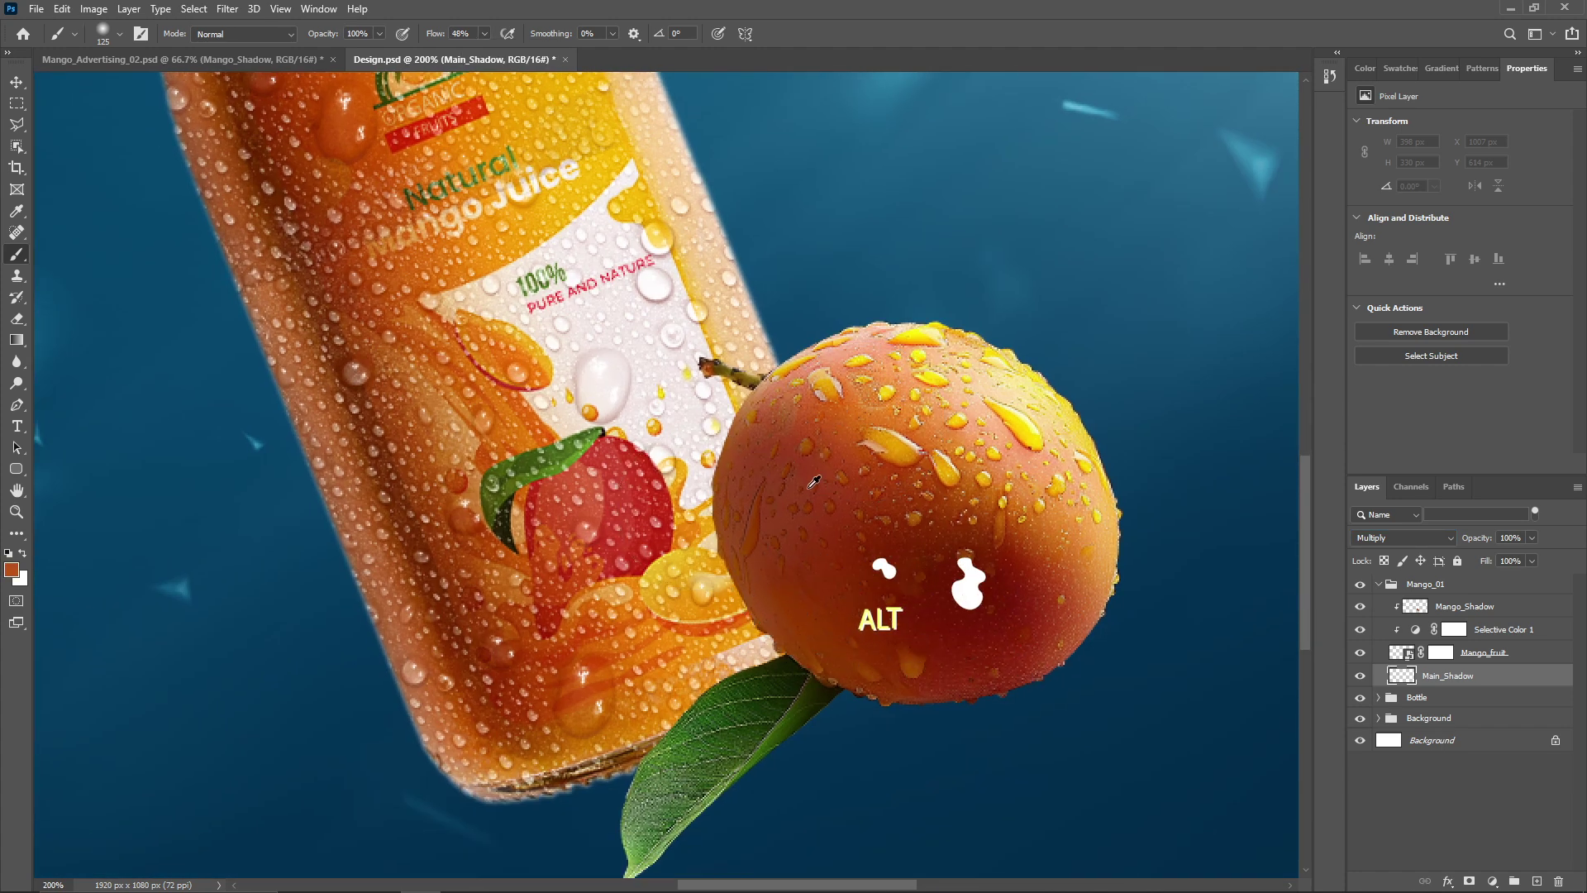
mouse_move(668, 477)
left_mouse_down()
mouse_move(603, 599)
mouse_move(759, 649)
mouse_move(713, 524)
mouse_move(761, 456)
mouse_move(657, 531)
mouse_move(565, 696)
mouse_move(646, 766)
mouse_move(762, 588)
mouse_move(717, 458)
mouse_move(653, 589)
mouse_move(570, 643)
mouse_move(764, 745)
mouse_move(670, 721)
mouse_move(741, 831)
mouse_move(631, 732)
mouse_move(783, 625)
left_mouse_up()
Create a Dark_Shadow layer above Main_Shadow and paint a tight dark red contact shadow along the mango's edge with a smaller brush at 100% flow.
left_click(1536, 882)
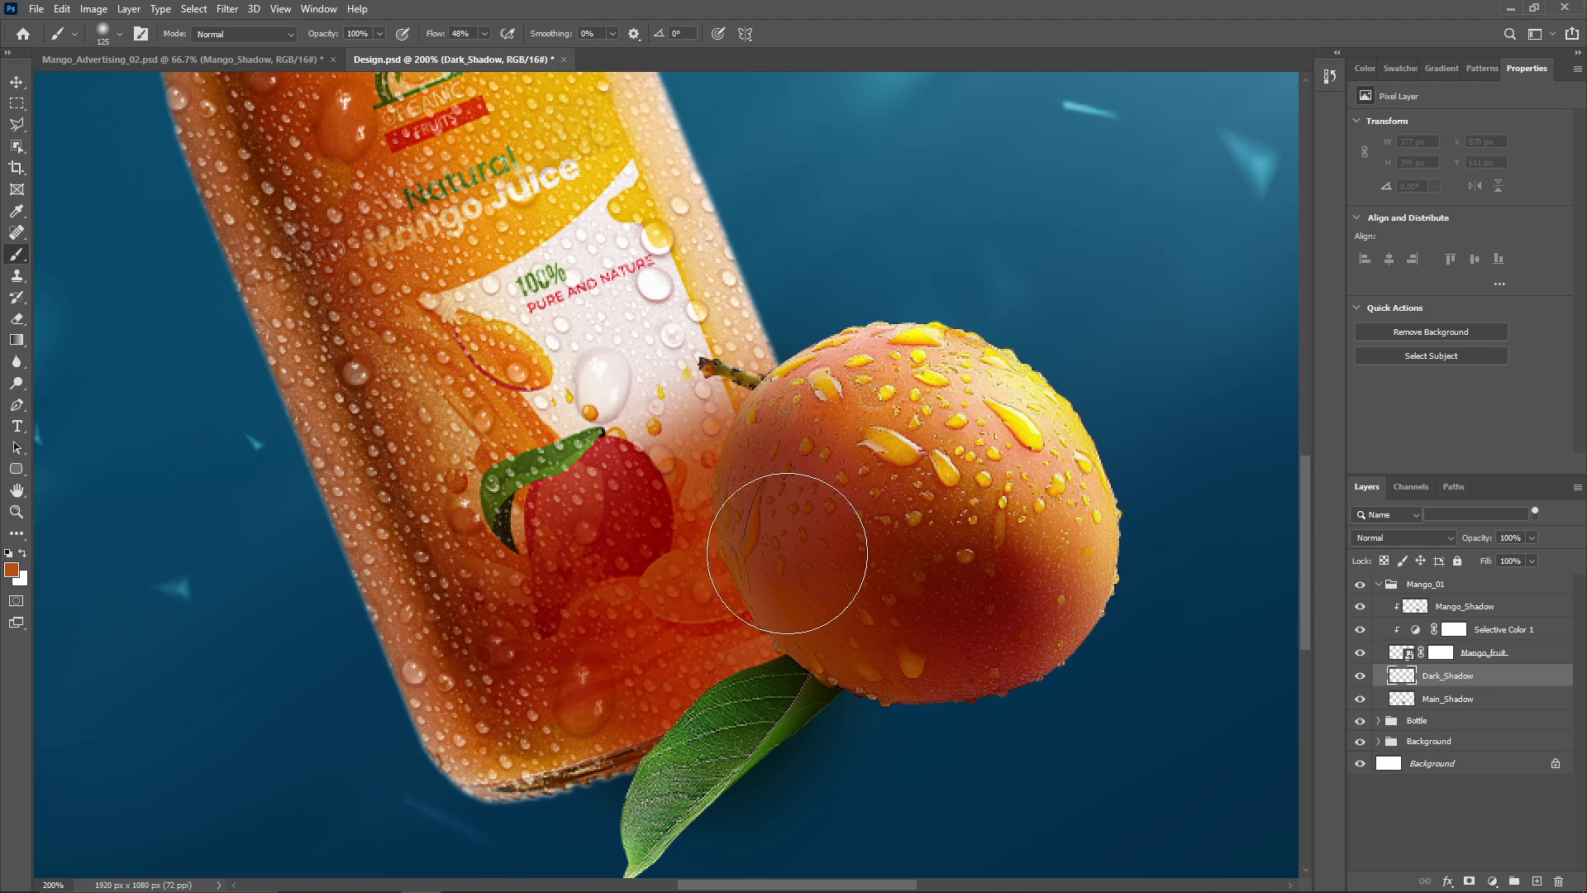
key("bracketleft")
key("bracketleft")
key("bracketleft")
key("bracketleft")
key("ctrl+plus")
mouse_move(901, 649)
left_mouse_down()
mouse_move(778, 513)
mouse_move(800, 560)
left_mouse_up()
key("shift+0")
key("bracketleft")
mouse_move(708, 312)
left_mouse_down()
mouse_move(669, 404)
mouse_move(687, 518)
mouse_move(724, 595)
mouse_move(817, 654)
left_mouse_up()
scroll(909, 662, "down", 1)
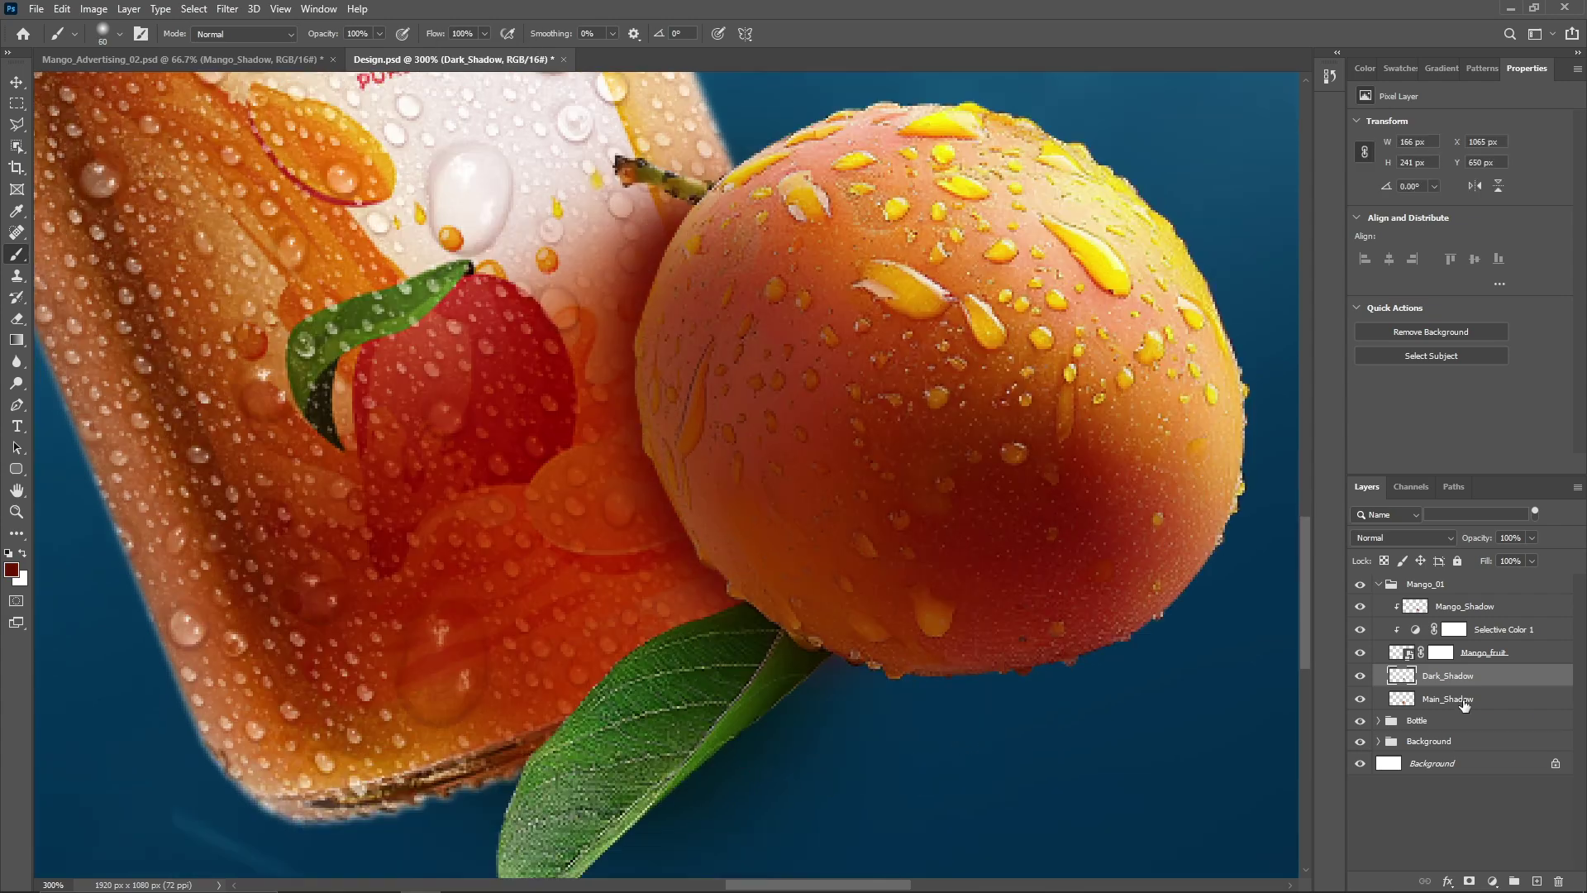
Add a mask to Main_Shadow, paint out excess shadow in black around the mango stem, and set Dark_Shadow's opacity to 88%.
left_click(1447, 699)
left_click(1470, 882)
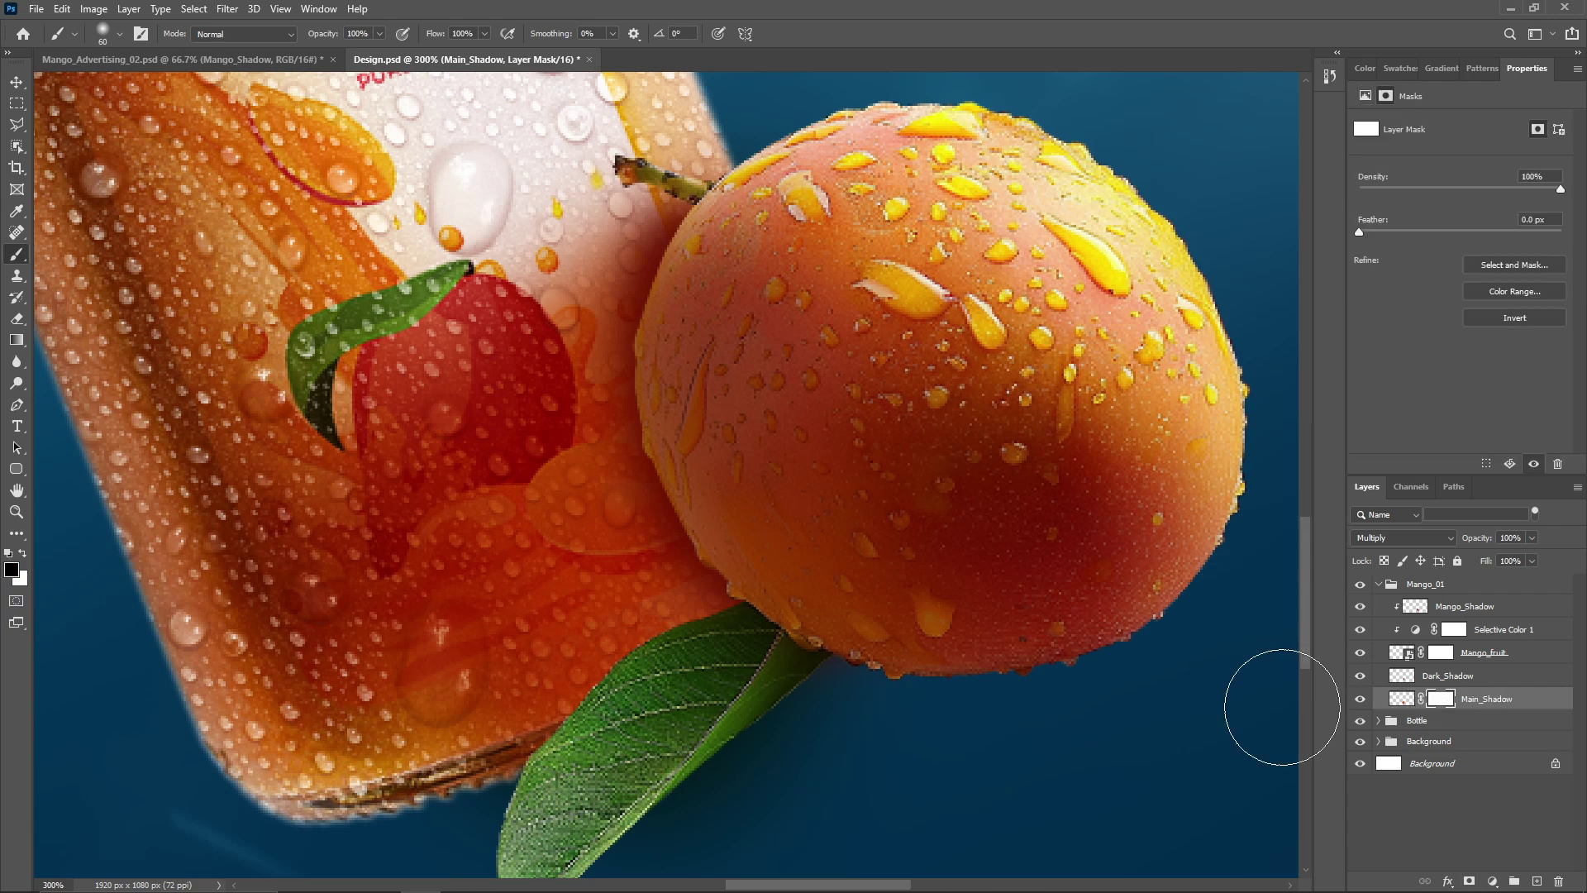
scroll(665, 385, "up", 2)
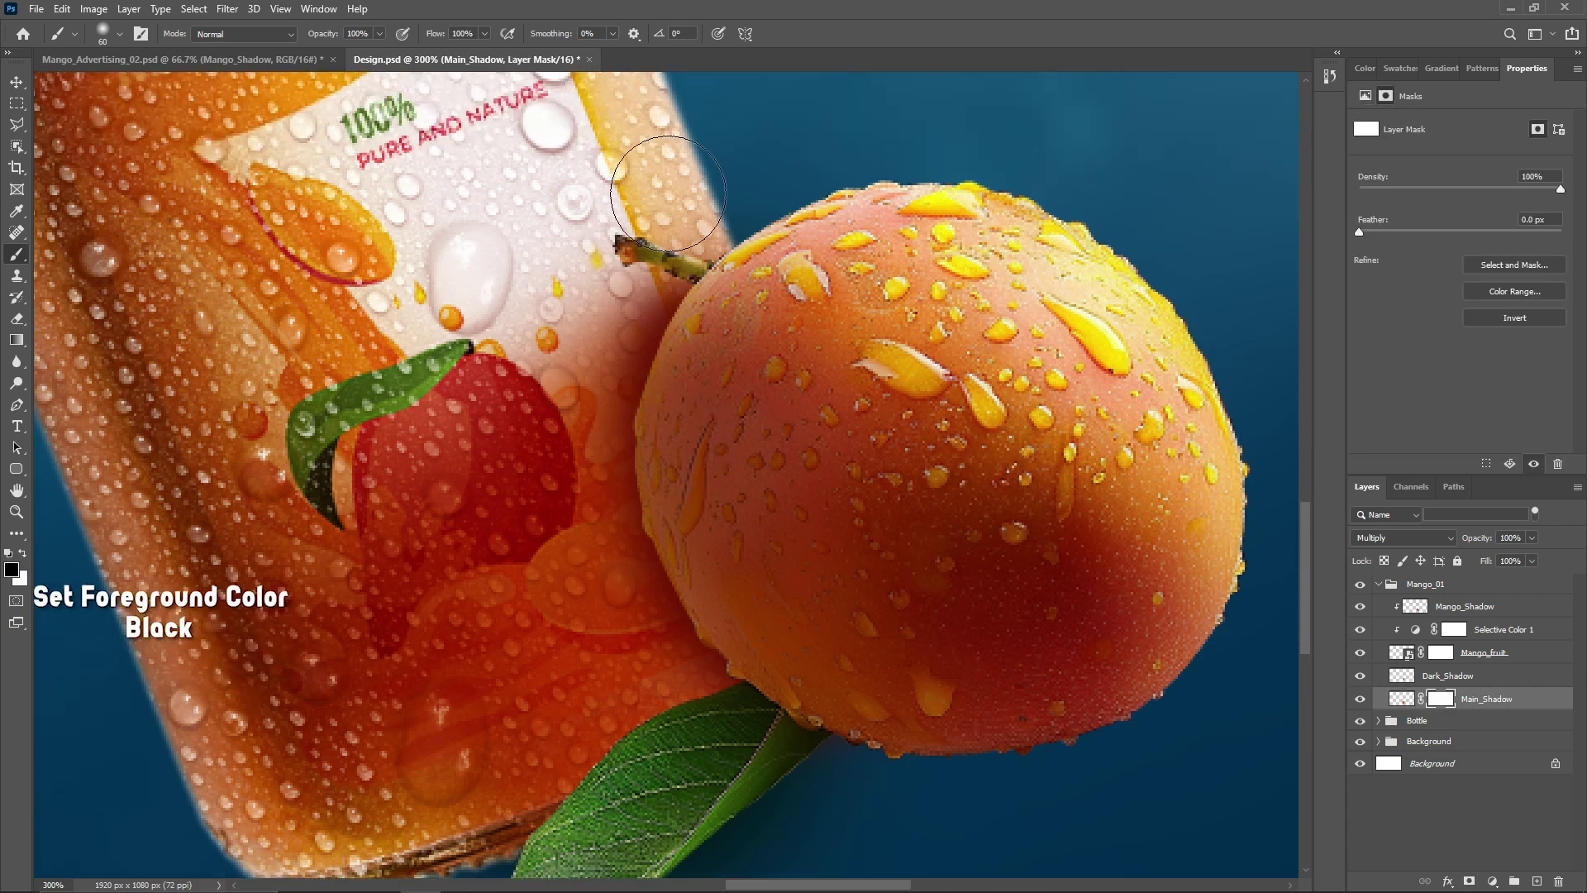
scroll(608, 595, "up", 2)
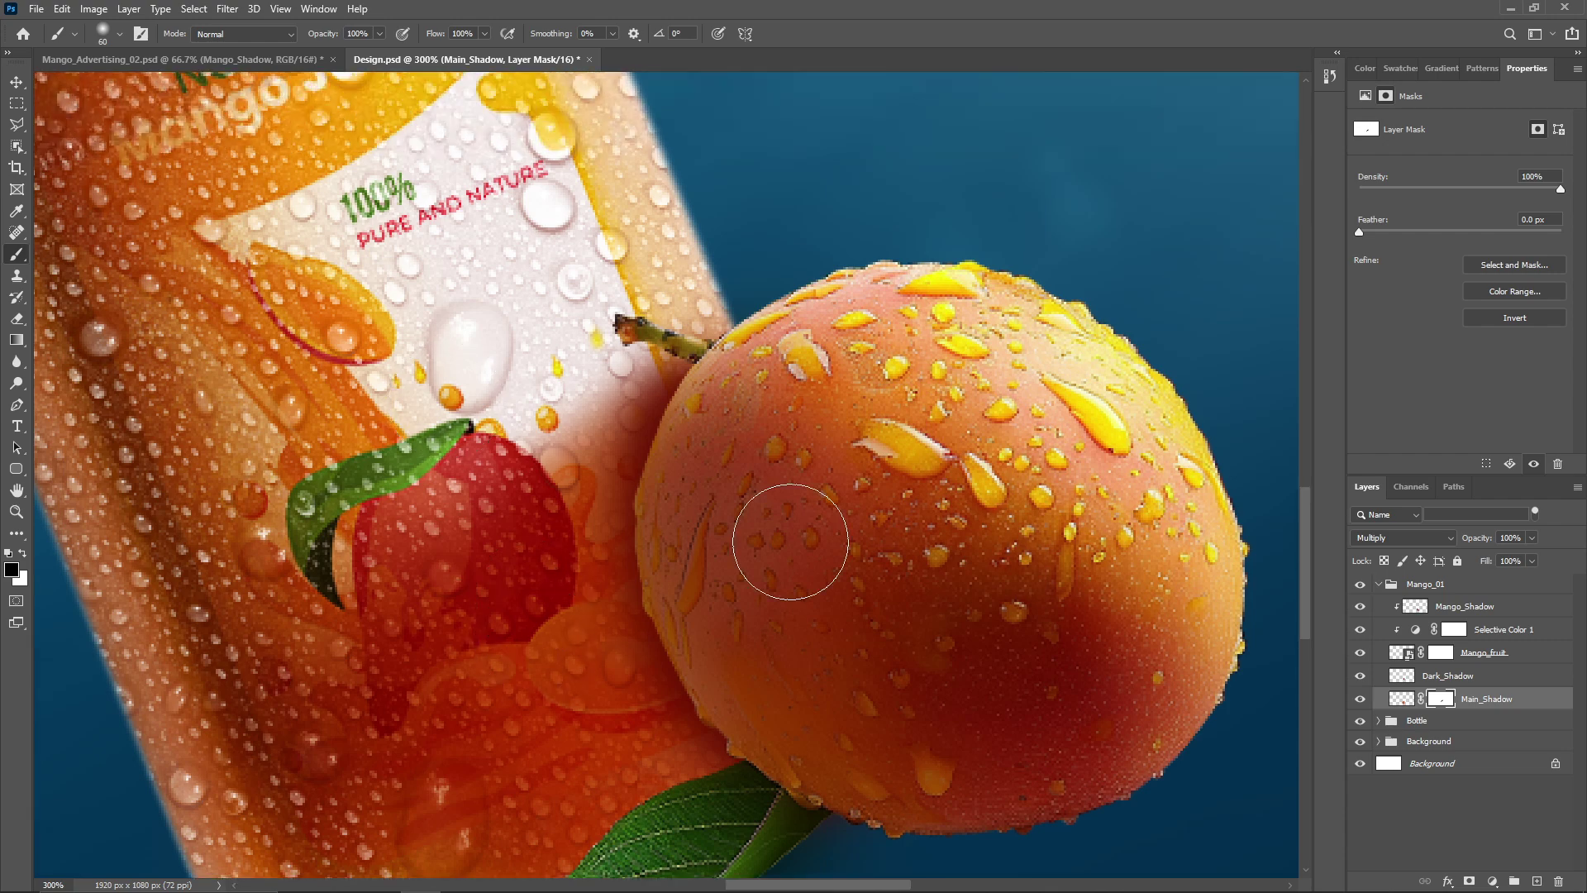
scroll(288, 540, "down", 3)
left_click(1464, 677)
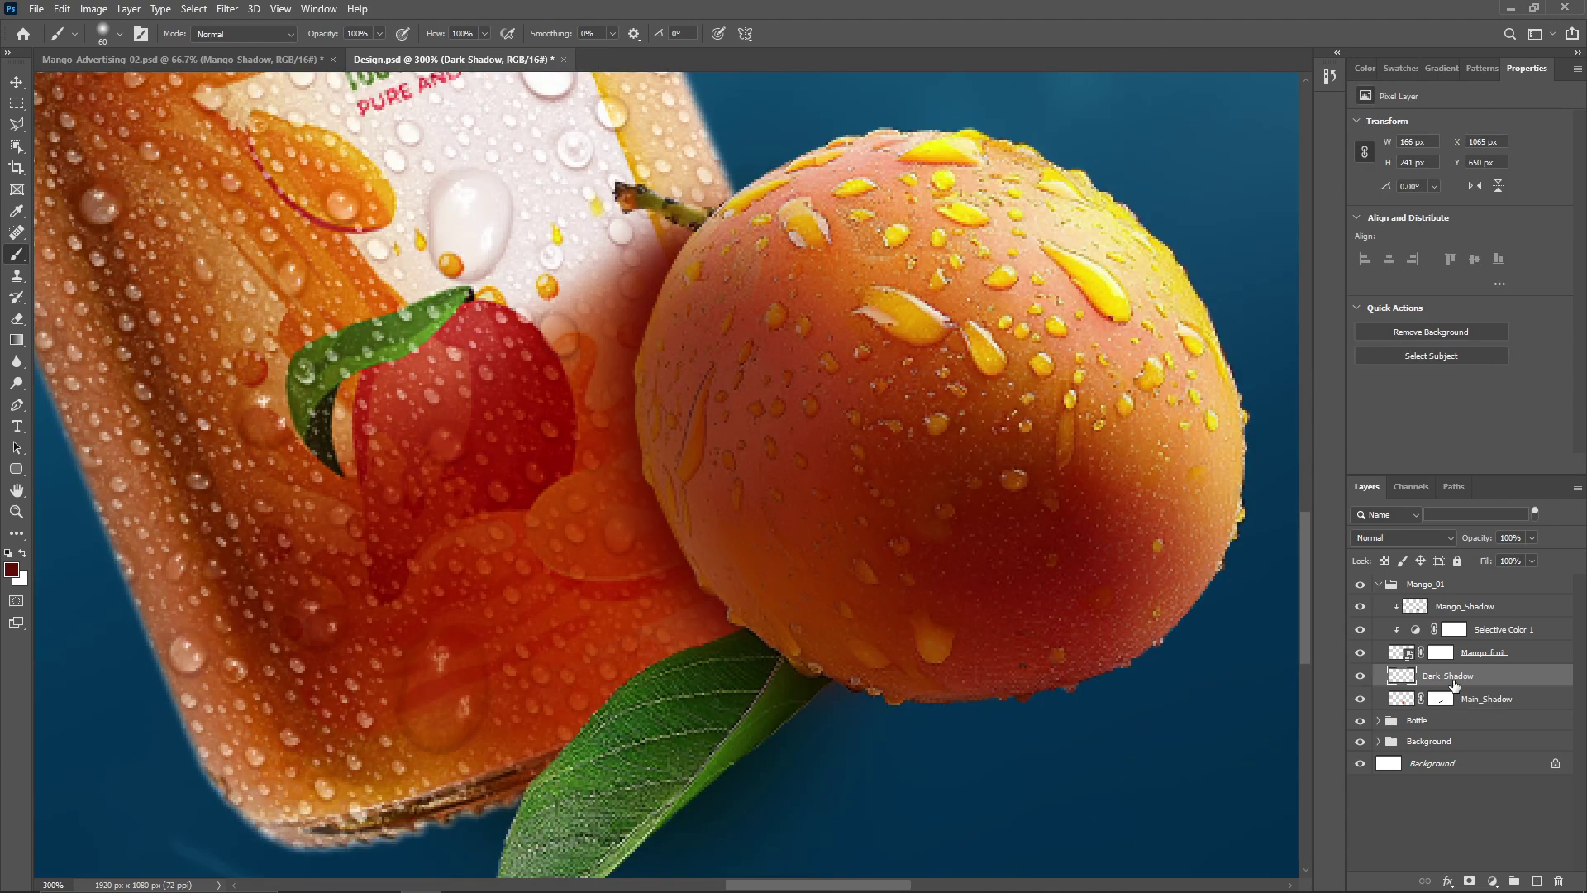
key("ctrl+1")
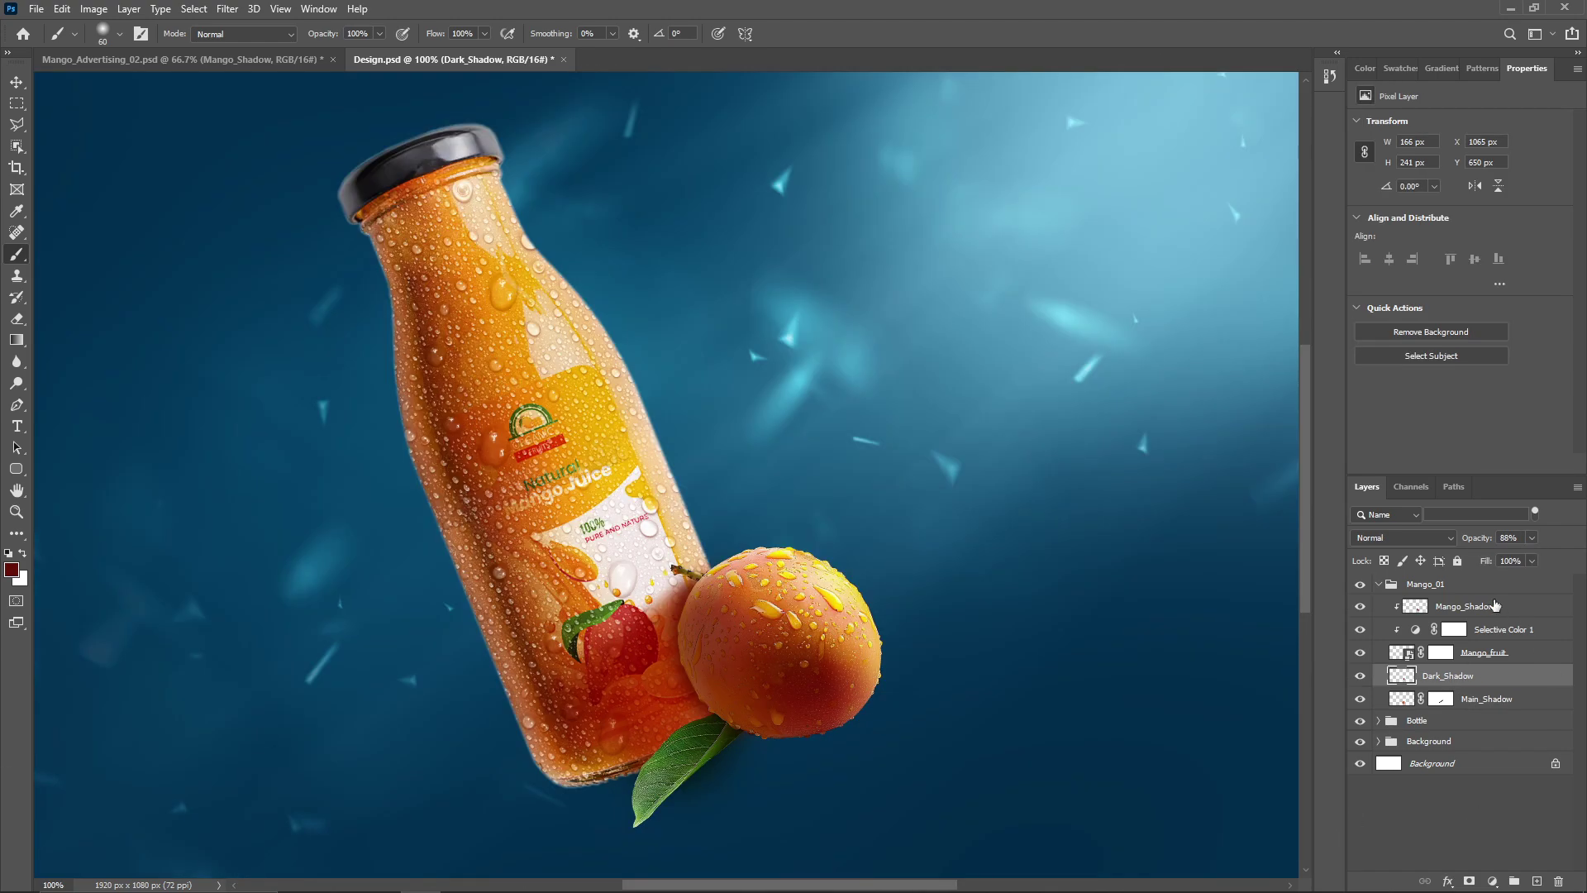
Paint additional soft shading along the bottle-facing side of the mango on Mango_Shadow, using a dark tone sampled from the fruit.
left_click(1491, 607)
key("ctrl+plus")
key("ctrl+plus")
left_click_drag(931, 504, 839, 72)
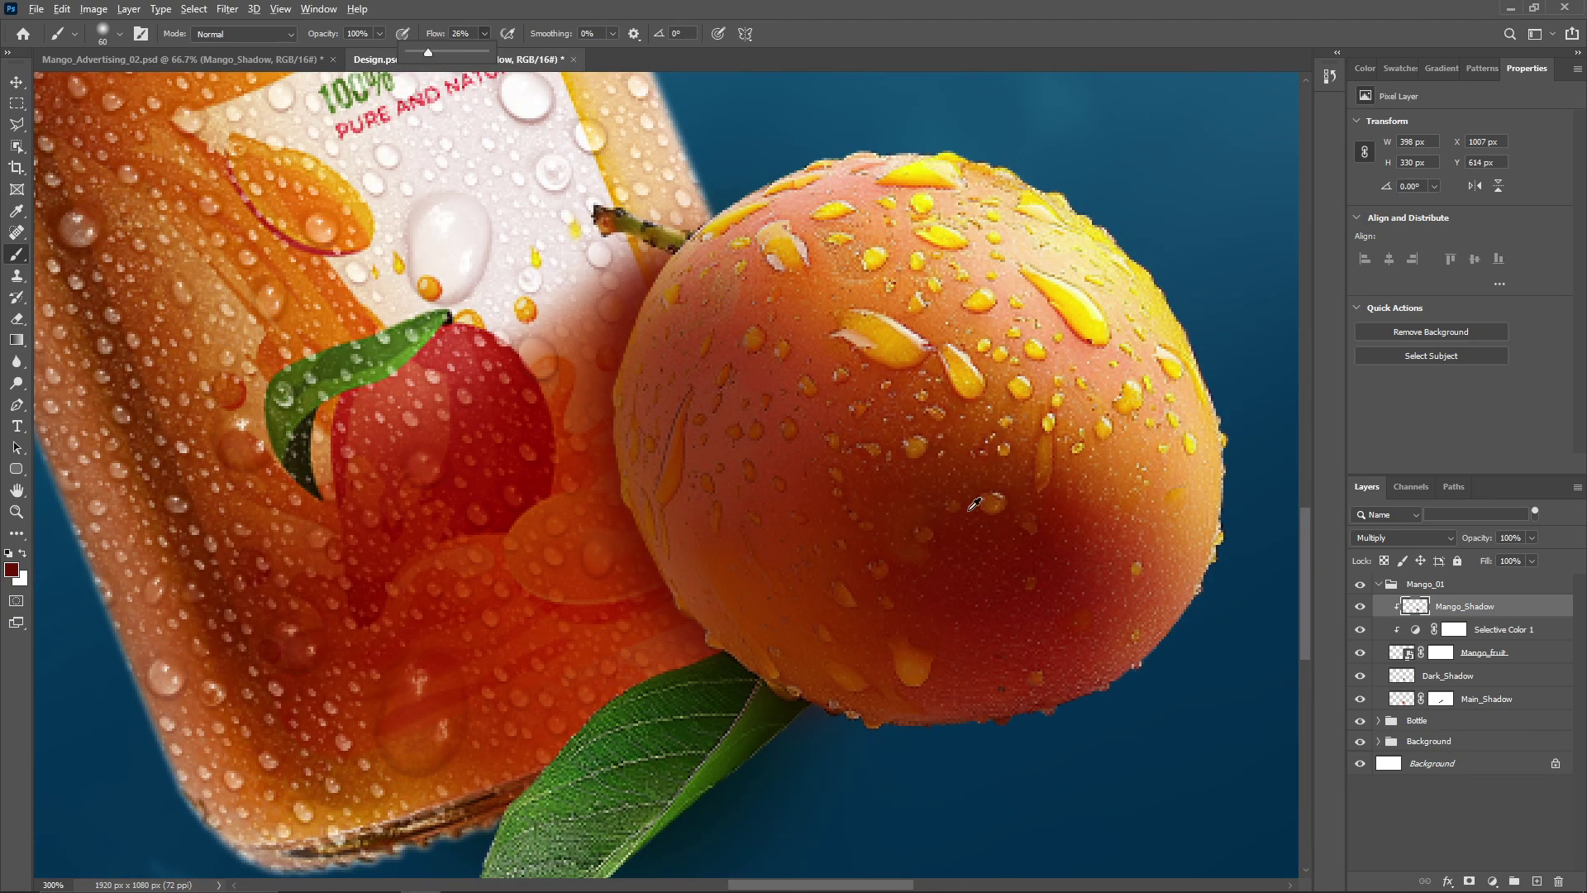
left_click(979, 536, "alt")
mouse_move(620, 273)
left_mouse_down()
mouse_move(630, 312)
mouse_move(609, 443)
mouse_move(653, 608)
mouse_move(736, 698)
mouse_move(932, 752)
mouse_move(819, 697)
left_mouse_up()
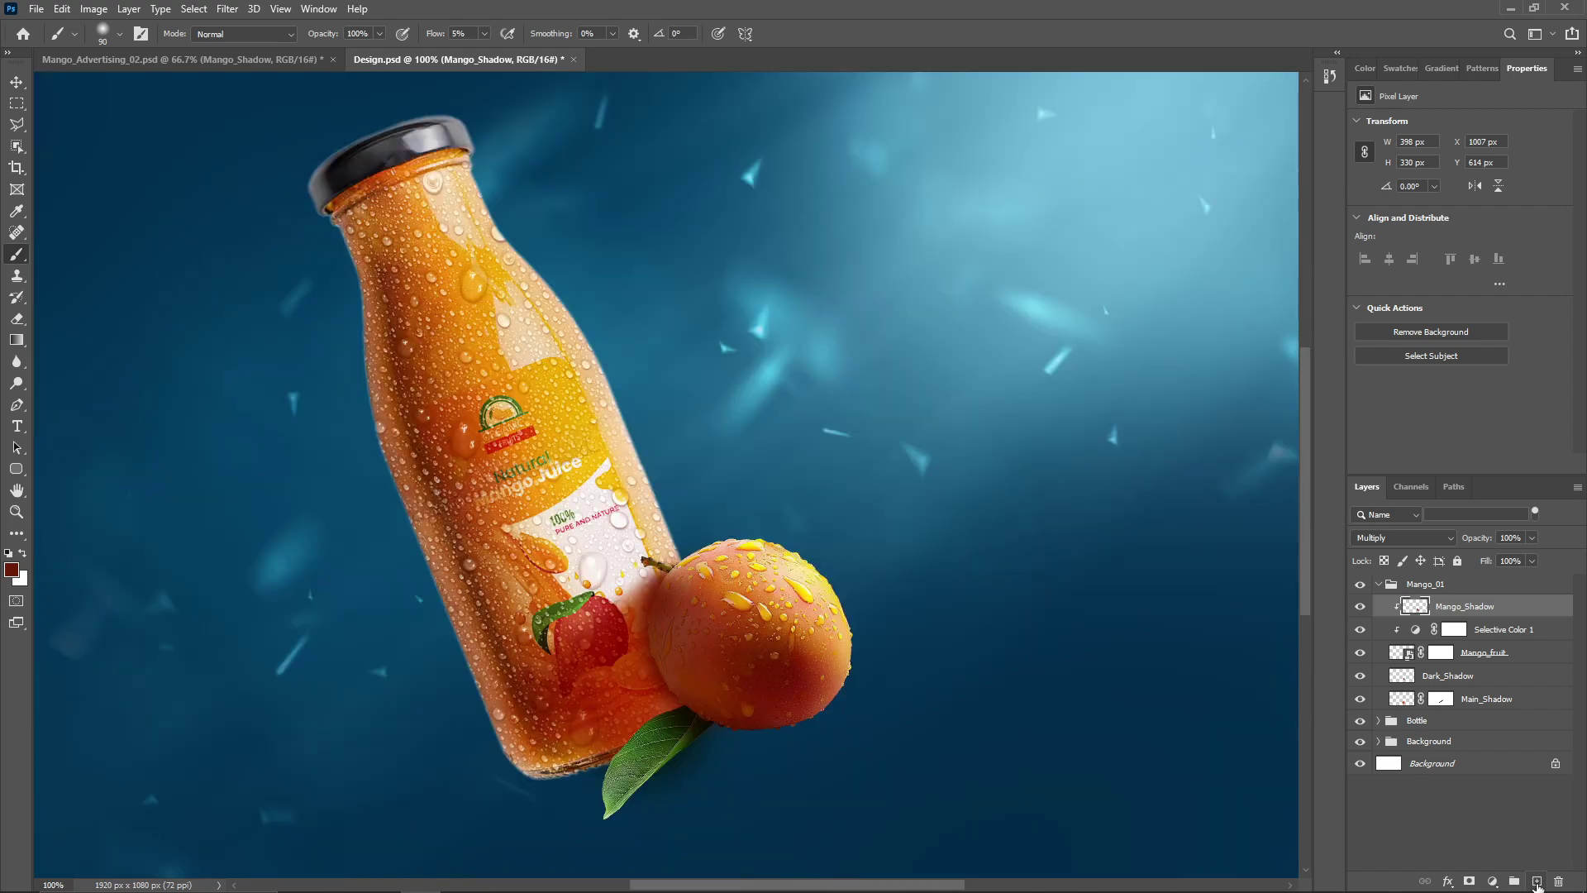
Add a Solid Color fill layer in light salmon orange above Mango_Shadow.
left_click(1492, 881)
left_click(1479, 608)
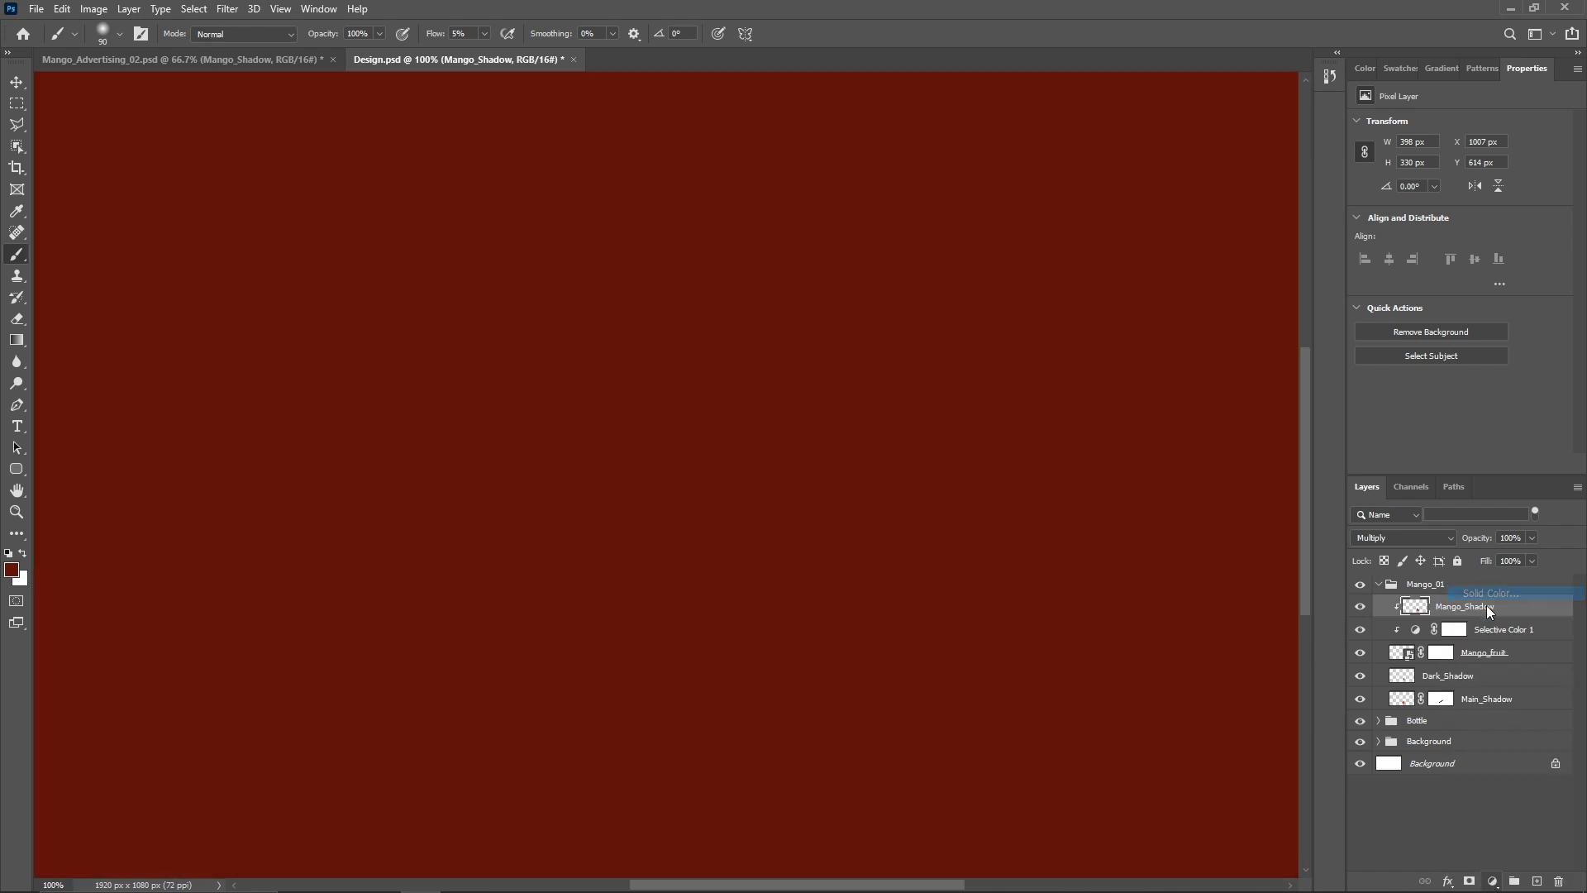
left_click(1027, 149)
left_click(1271, 133)
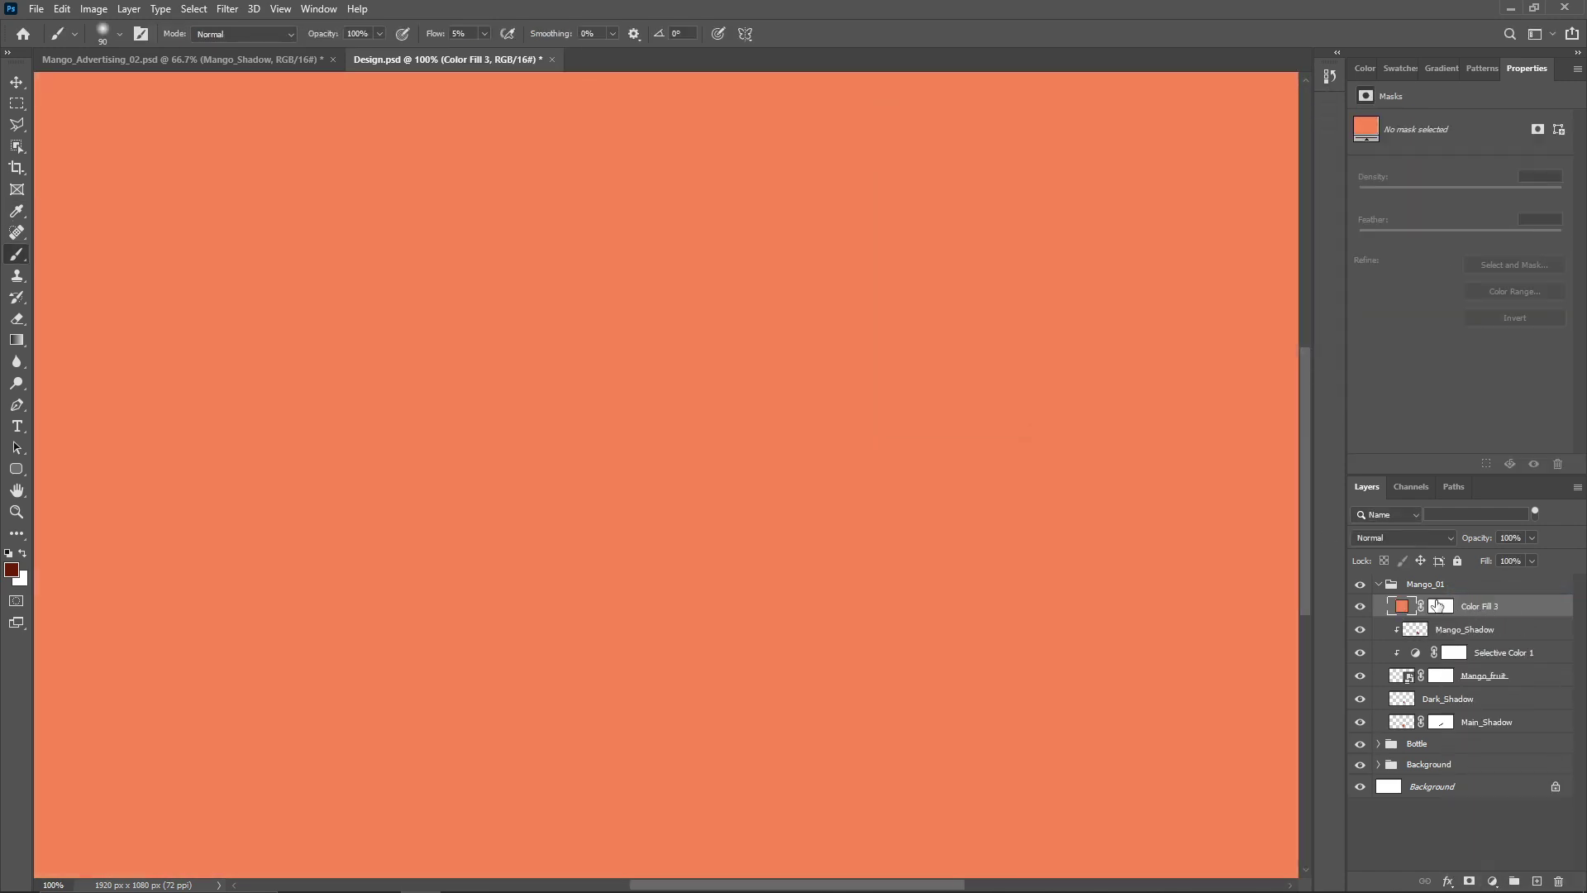
Set the orange fill layer to Screen, invert its mask to black, and clip it to the mango.
left_click(1403, 537)
left_click(1364, 617)
key("ctrl+i")
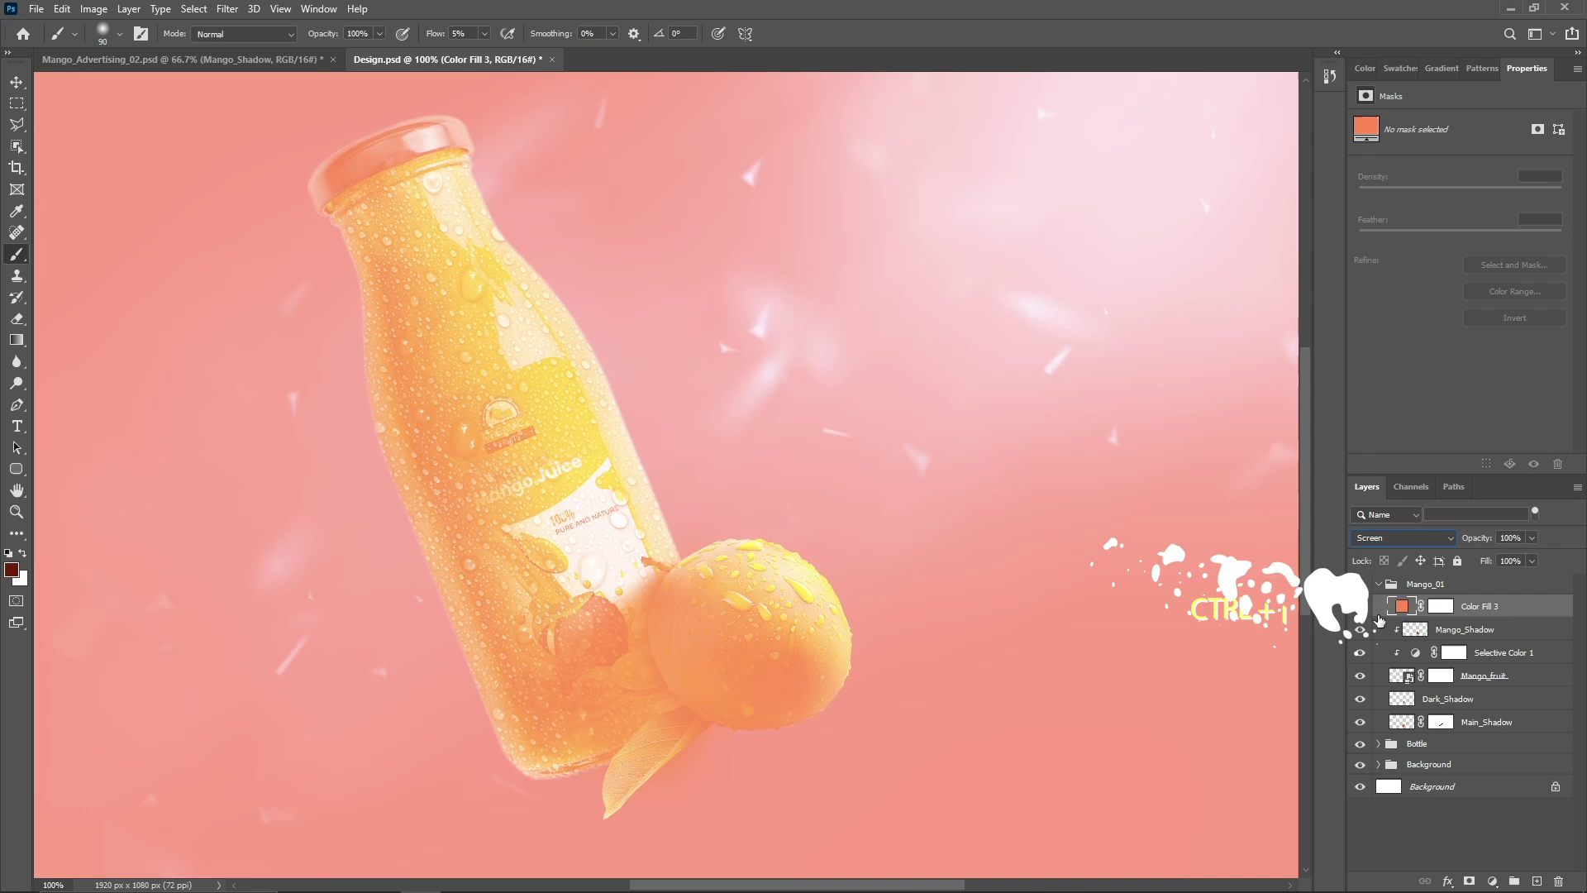
left_click(1440, 607)
left_click(1442, 618, "alt")
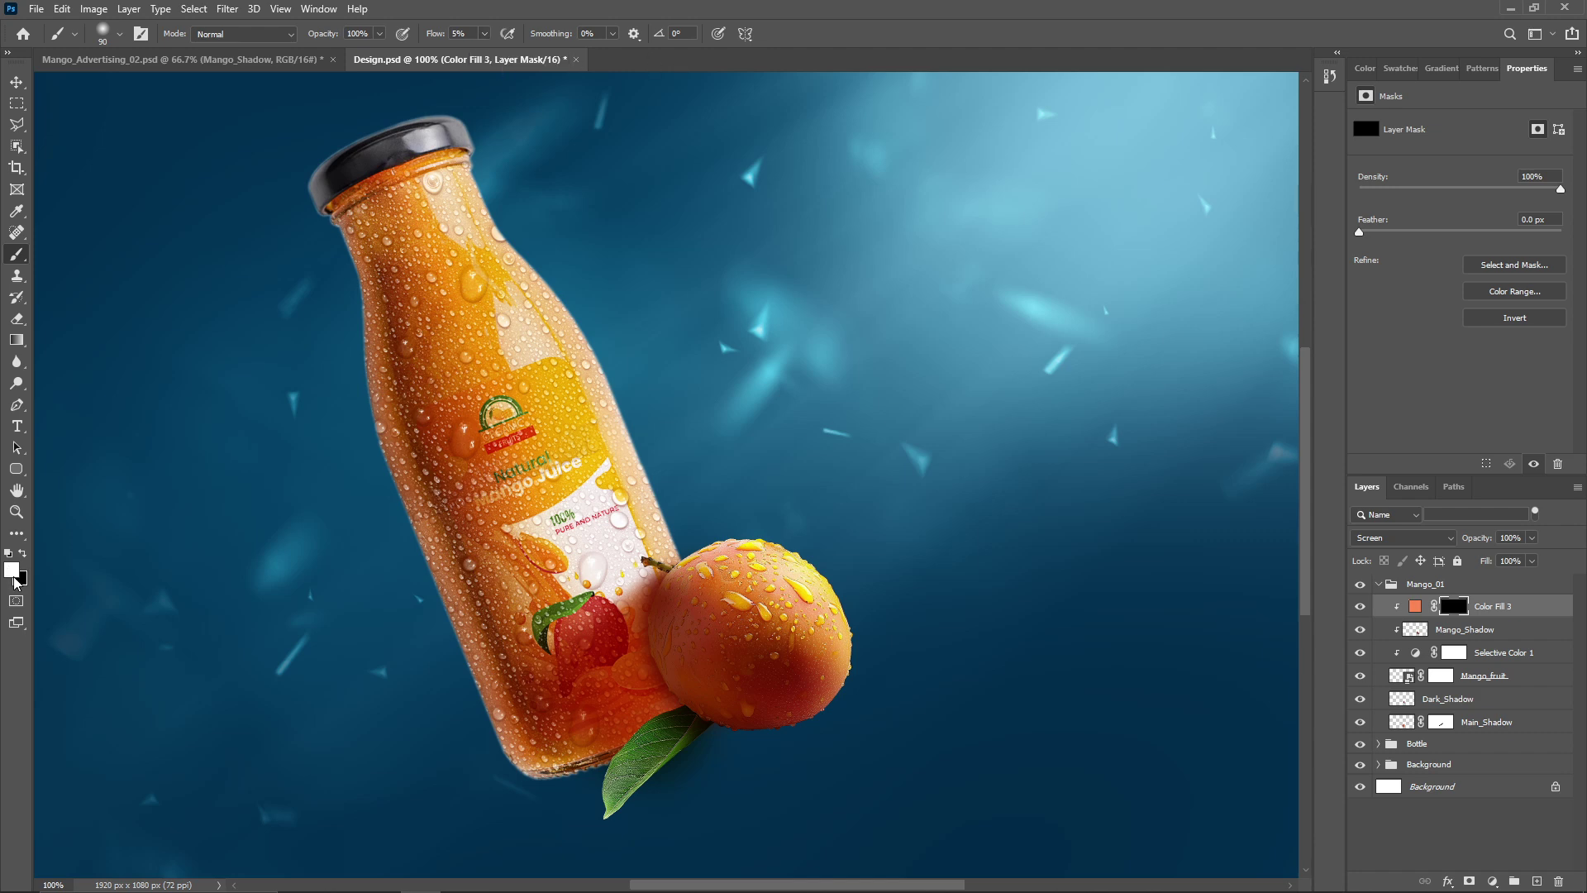
Paint soft highlights on the mango in white on the fill layer's mask at 5% flow, and rename the layer Highlight.
key("ctrl+plus")
key("ctrl+plus")
left_click_drag(531, 562, 295, 140)
mouse_move(701, 290)
left_mouse_down()
mouse_move(832, 368)
mouse_move(939, 461)
mouse_move(992, 537)
mouse_move(780, 453)
mouse_move(618, 300)
left_mouse_up()
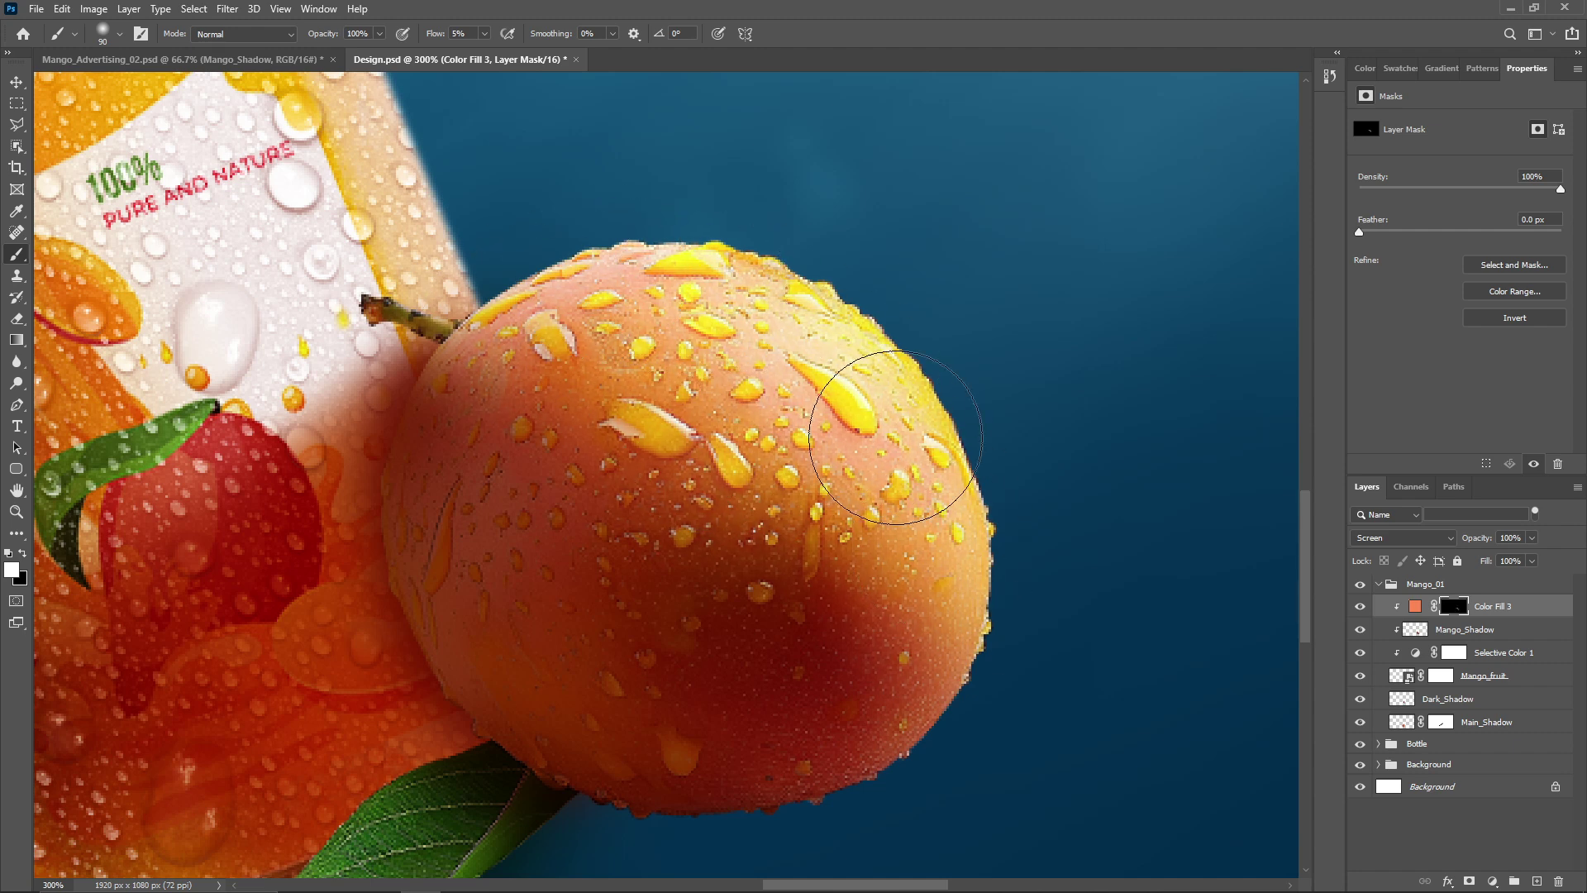
key("ctrl+1")
double_click(1493, 606)
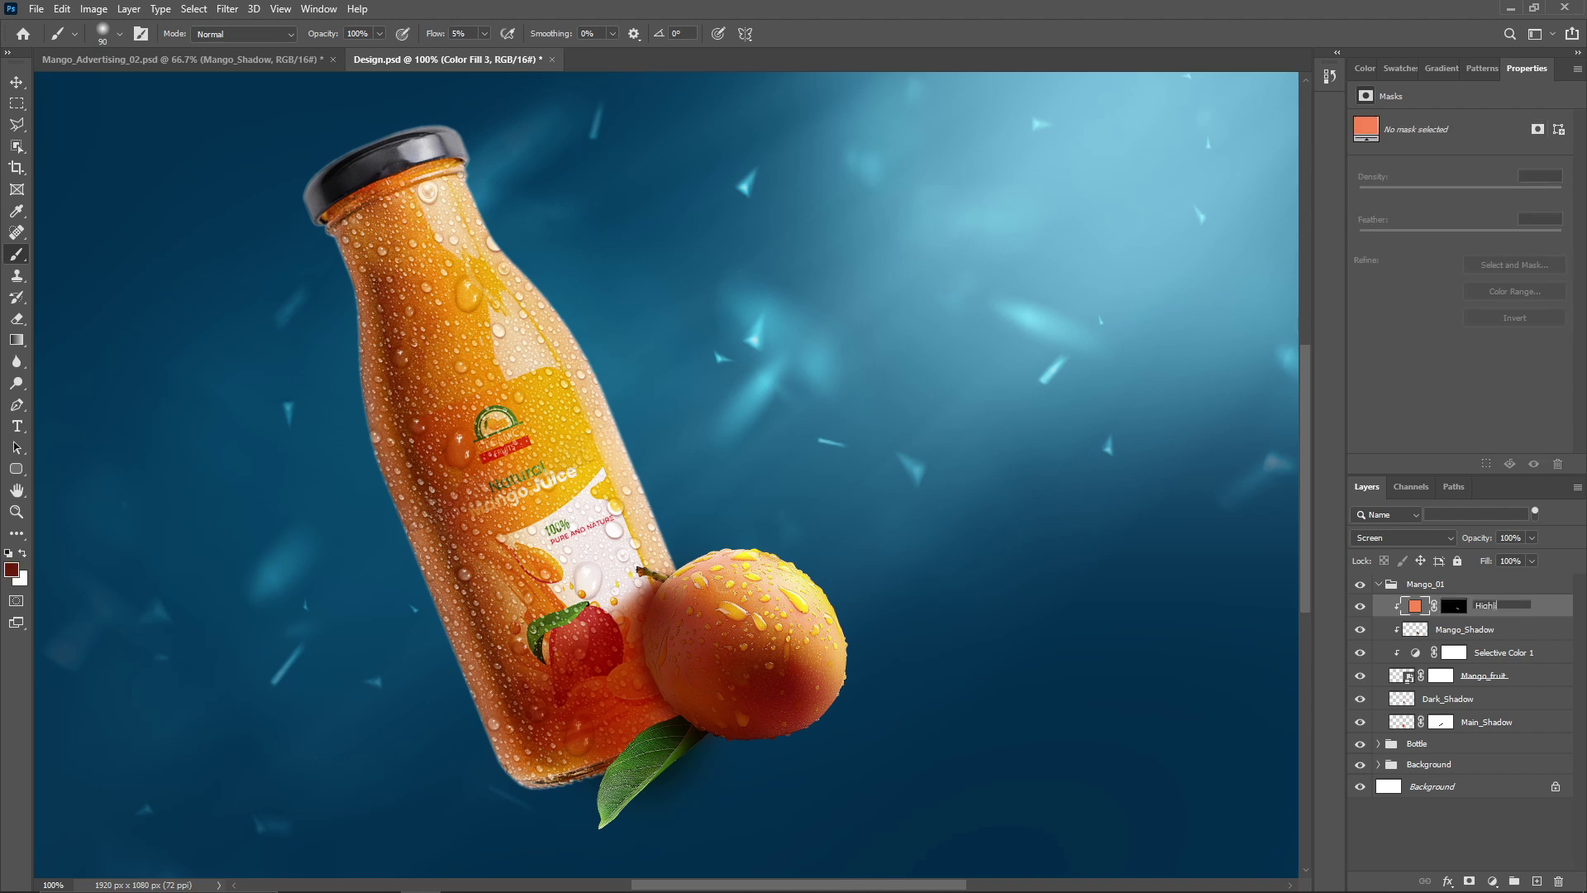
key("Return")
Deepen the mango's shading on Mango_Shadow with a color sampled from the fruit, and set Dark_Shadow's opacity to 82%.
key("alt+bracketleft")
key("v")
key("ctrl+plus")
left_click_drag(1088, 687, 1092, 371)
key("b")
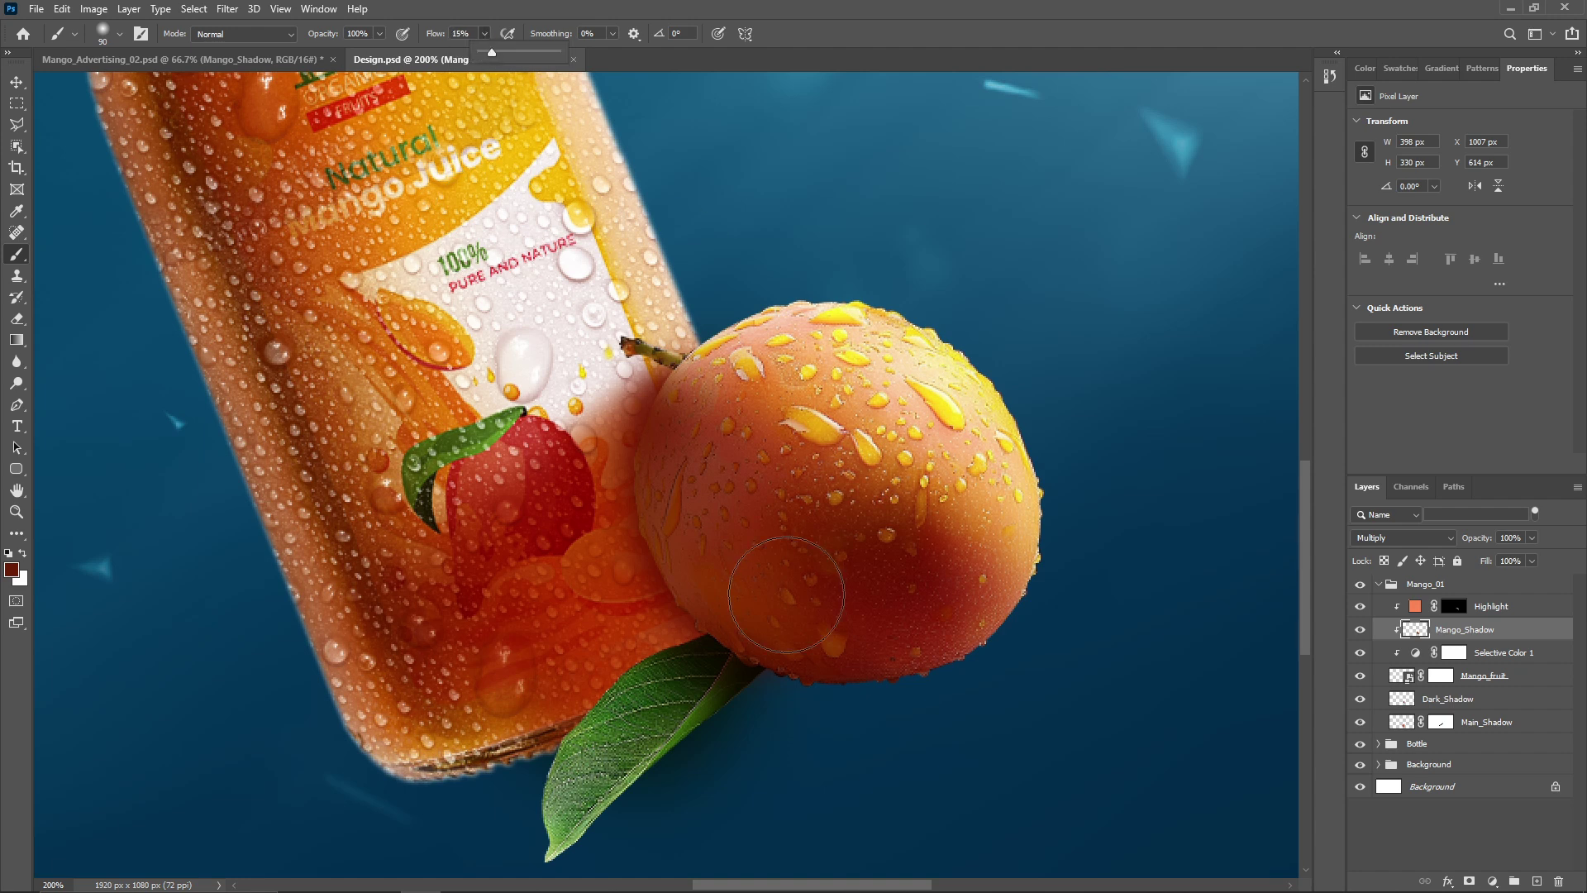
scroll(727, 603, "down", 3)
left_click(682, 478, "alt")
mouse_move(642, 655)
left_mouse_down()
mouse_move(695, 575)
mouse_move(568, 705)
mouse_move(585, 686)
mouse_move(567, 724)
mouse_move(597, 681)
mouse_move(543, 759)
left_mouse_up()
left_click_drag(693, 581, 622, 634)
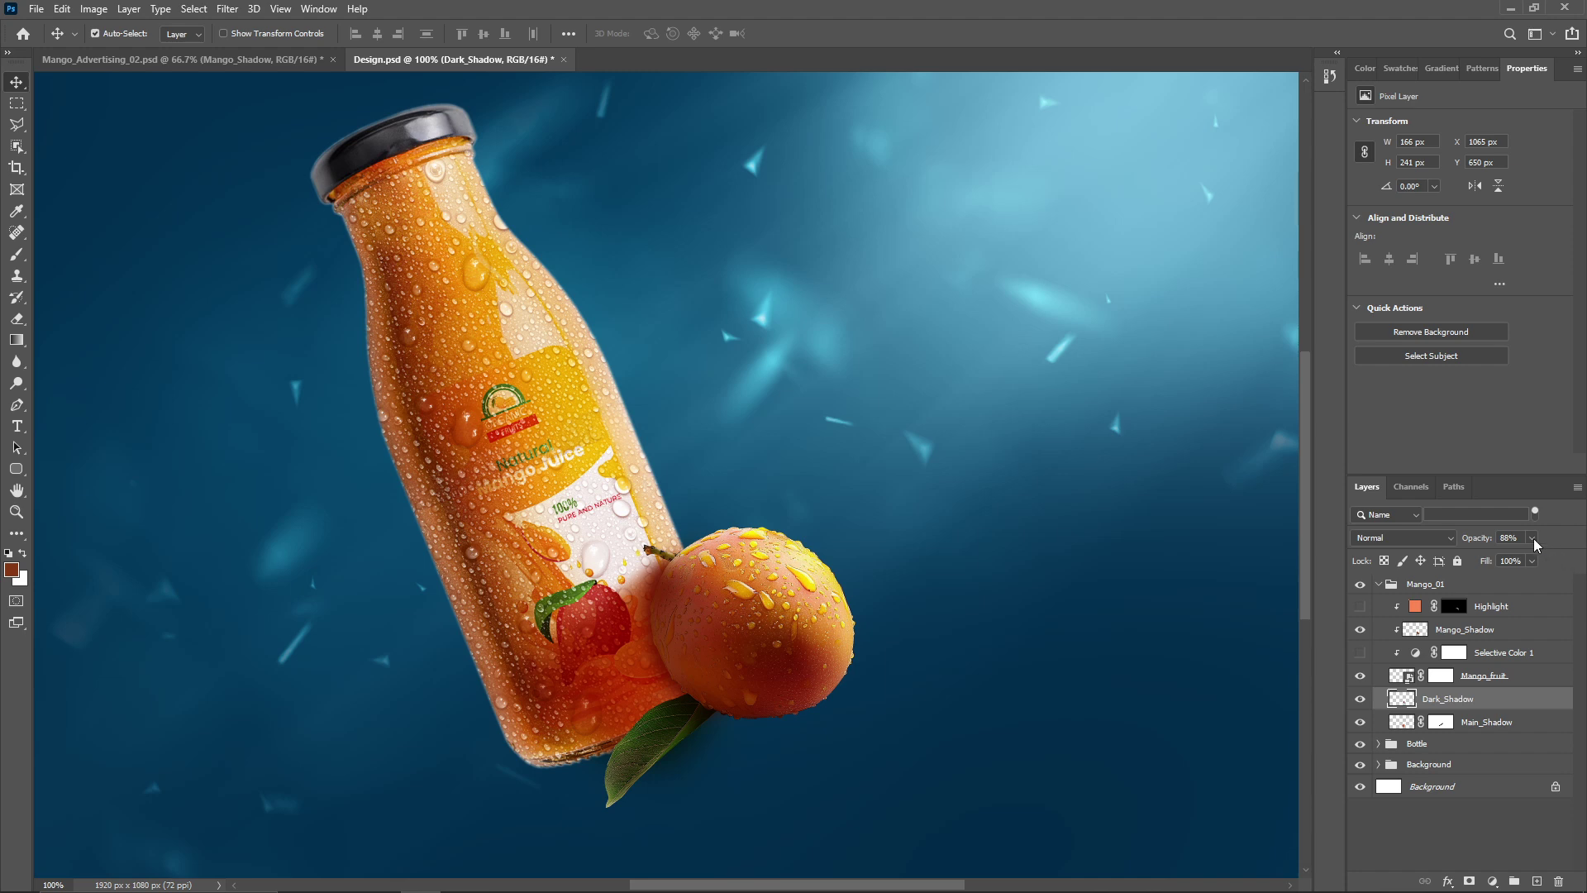
left_click_drag(1531, 537, 1530, 556)
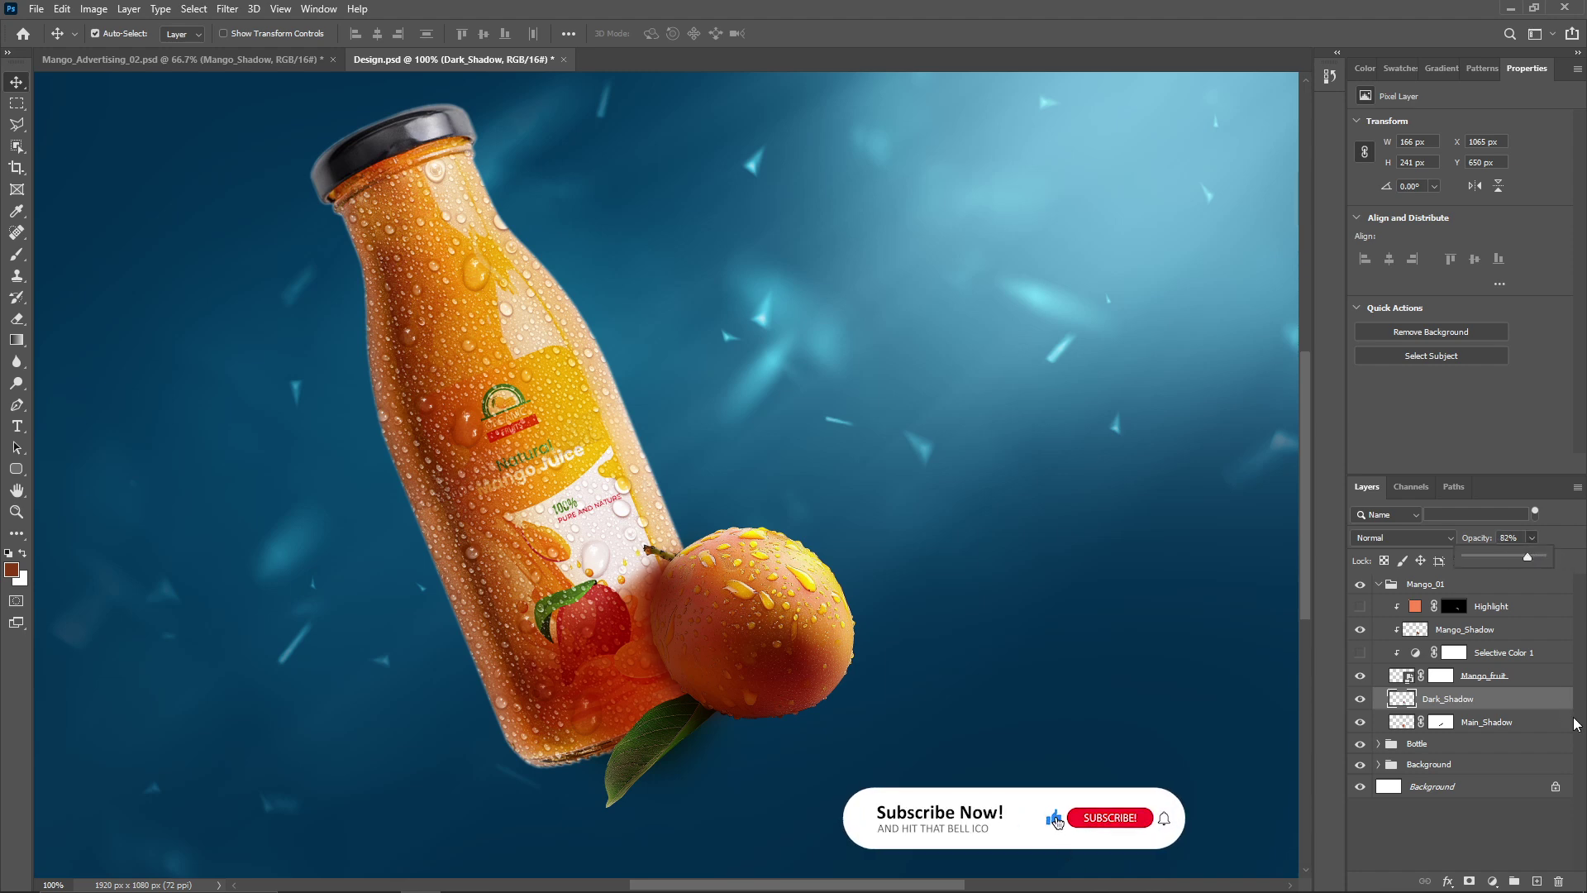
Hide the mango layers and show them again one at a time to examine what each one contributes.
left_click(1360, 675)
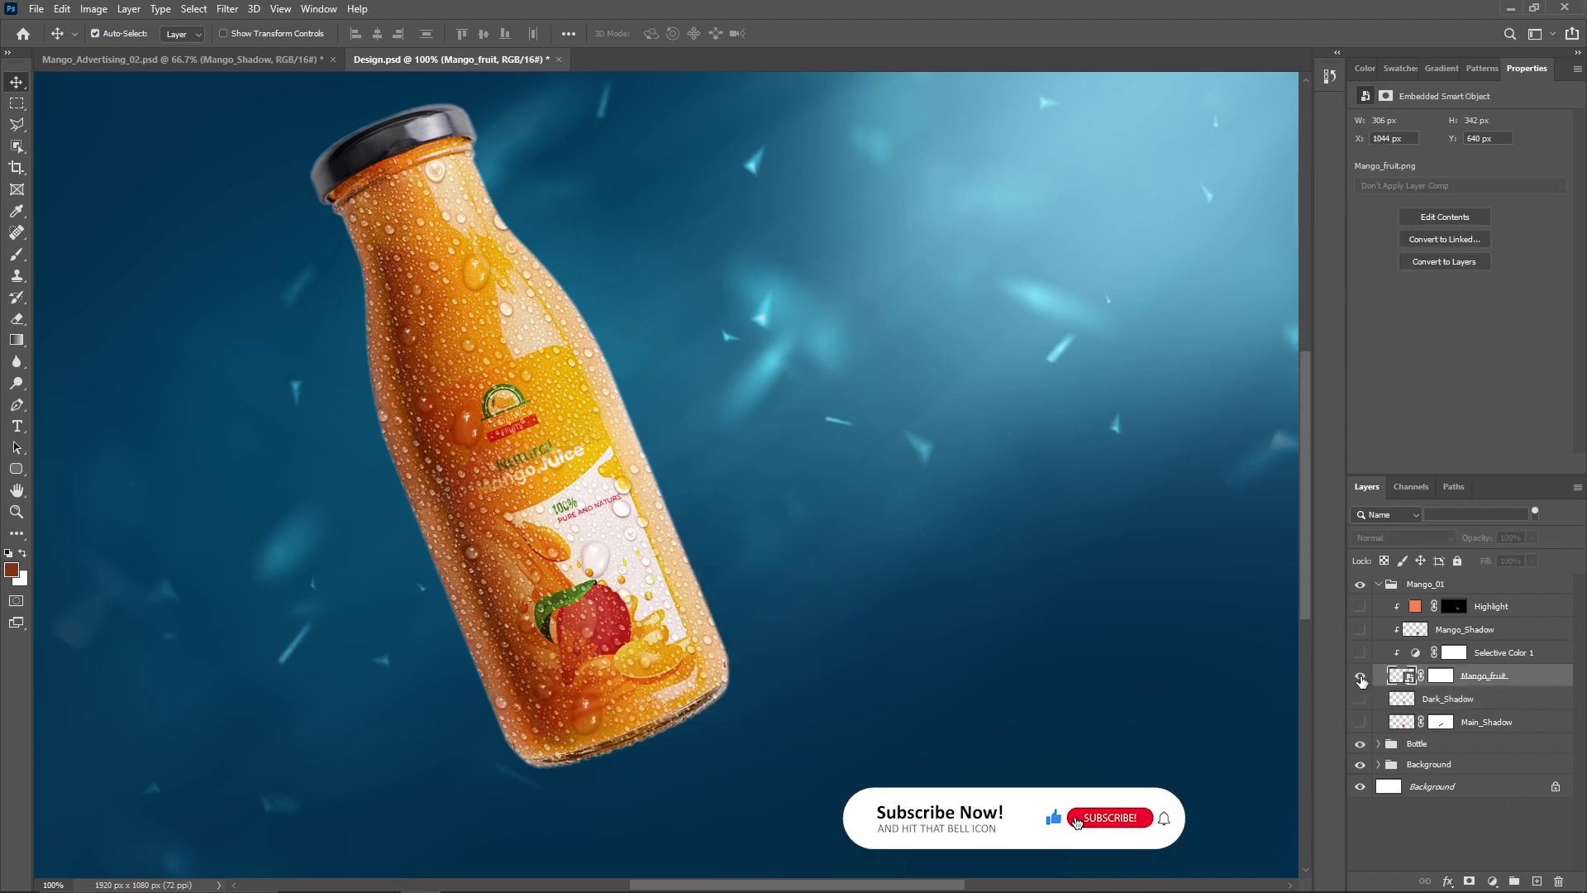
left_click(1361, 681)
left_click(1455, 652)
left_click(1360, 652)
left_click(1376, 631)
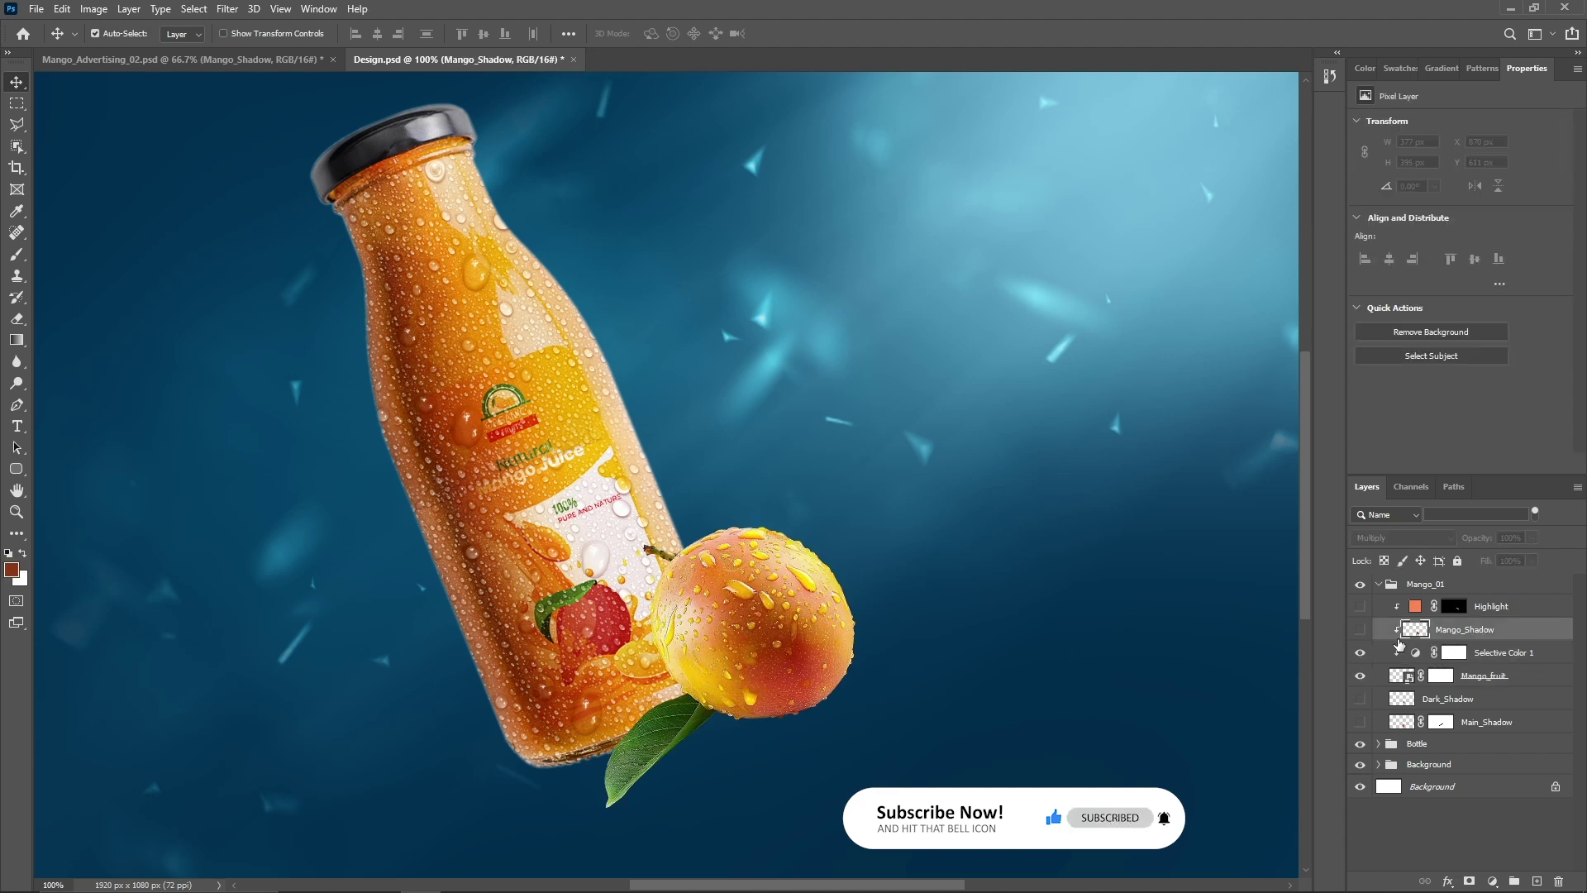
left_click(1360, 629)
left_click(1462, 724)
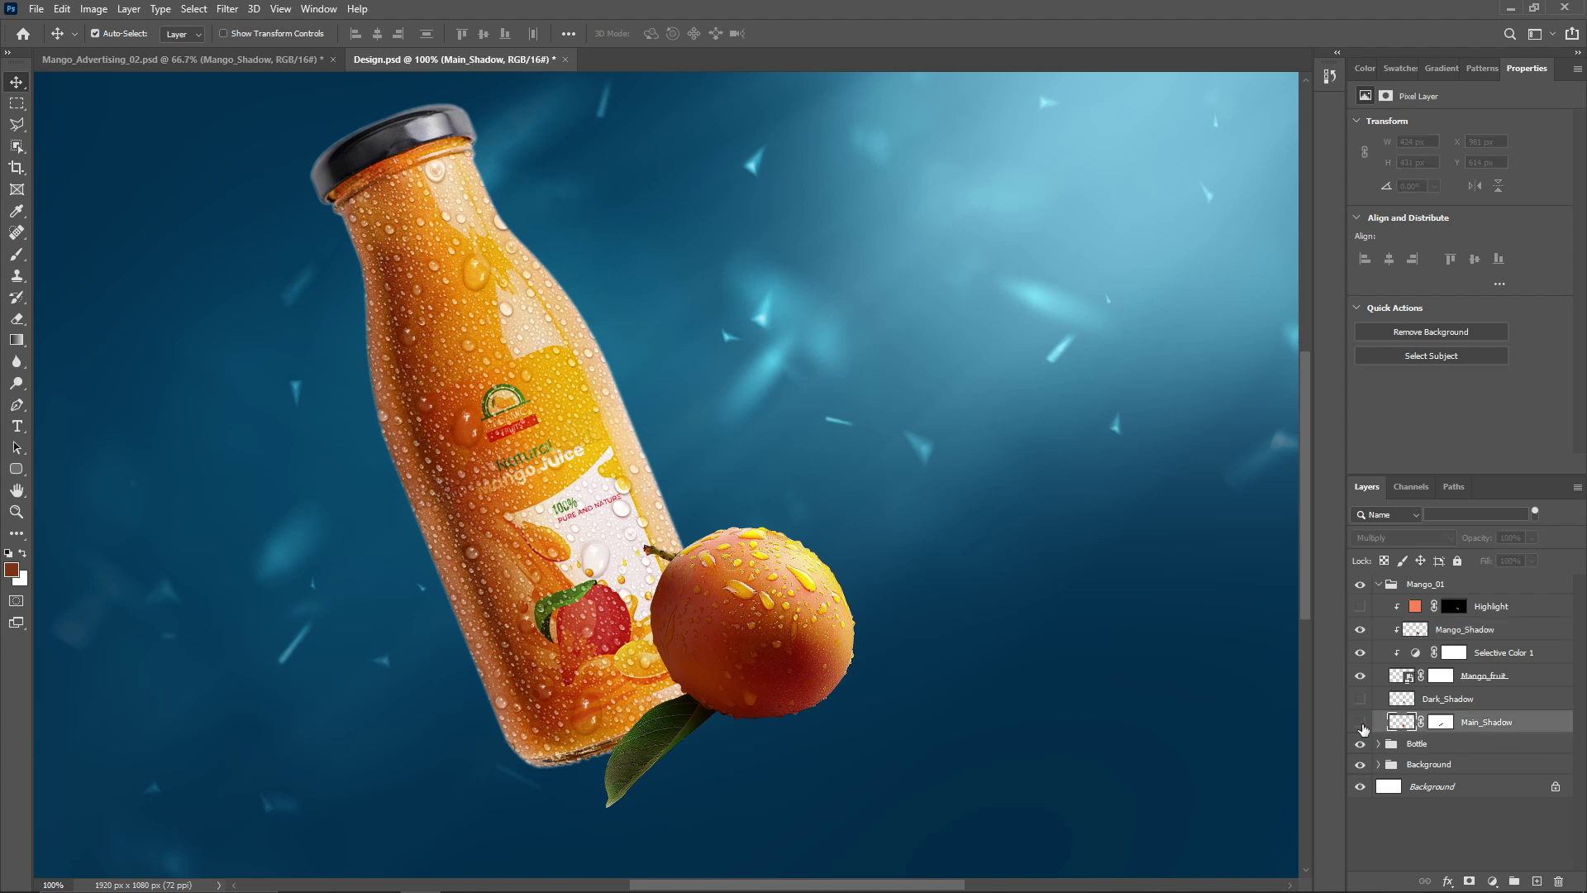
left_click(1360, 721)
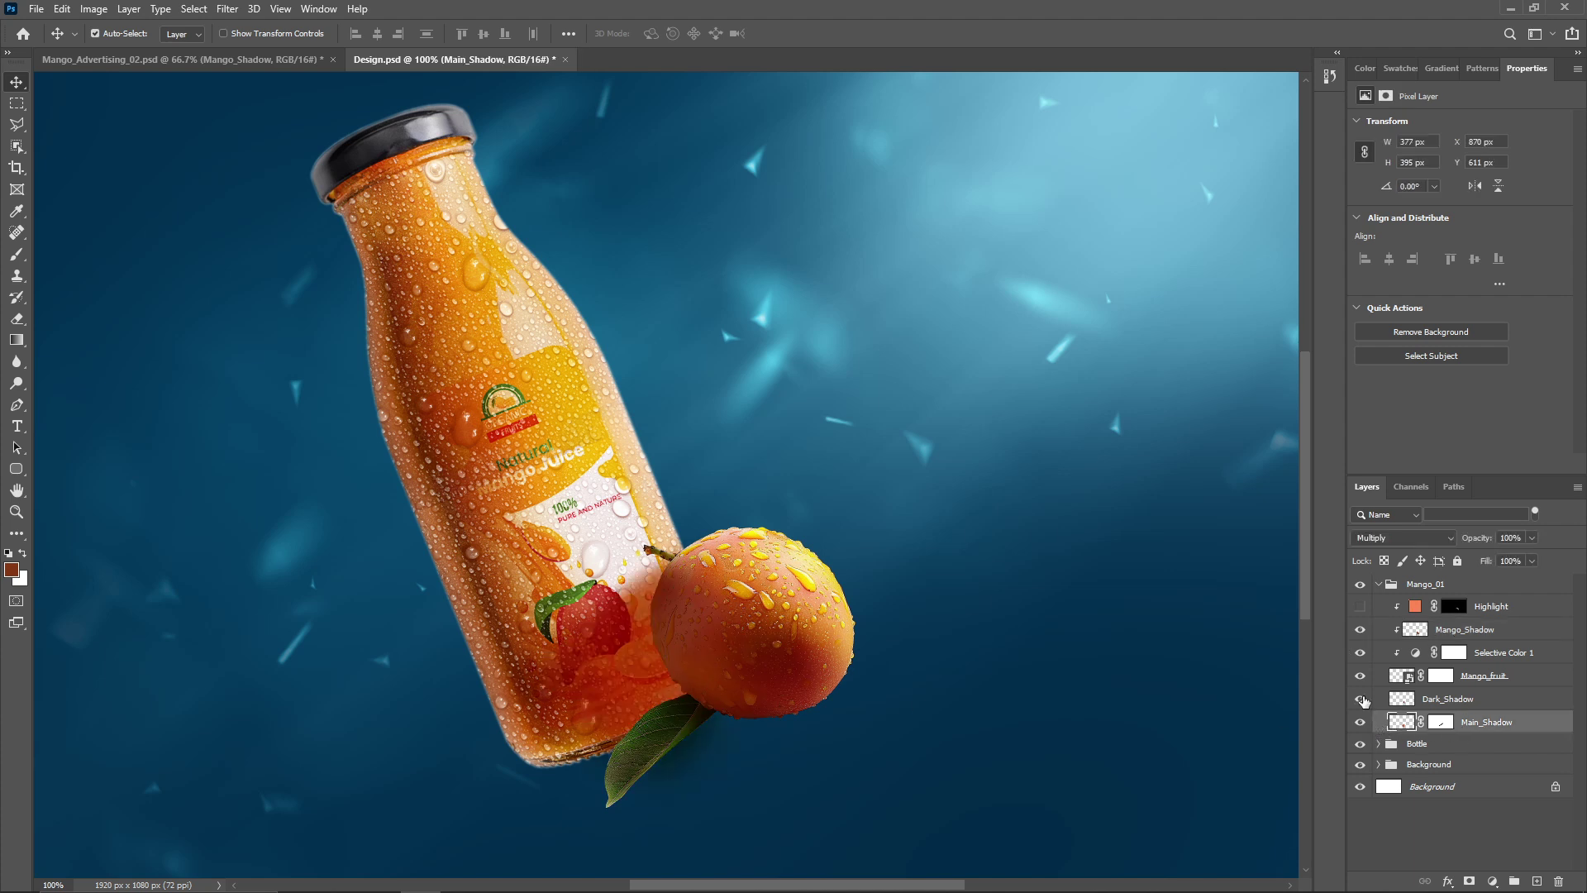
left_click(1360, 699)
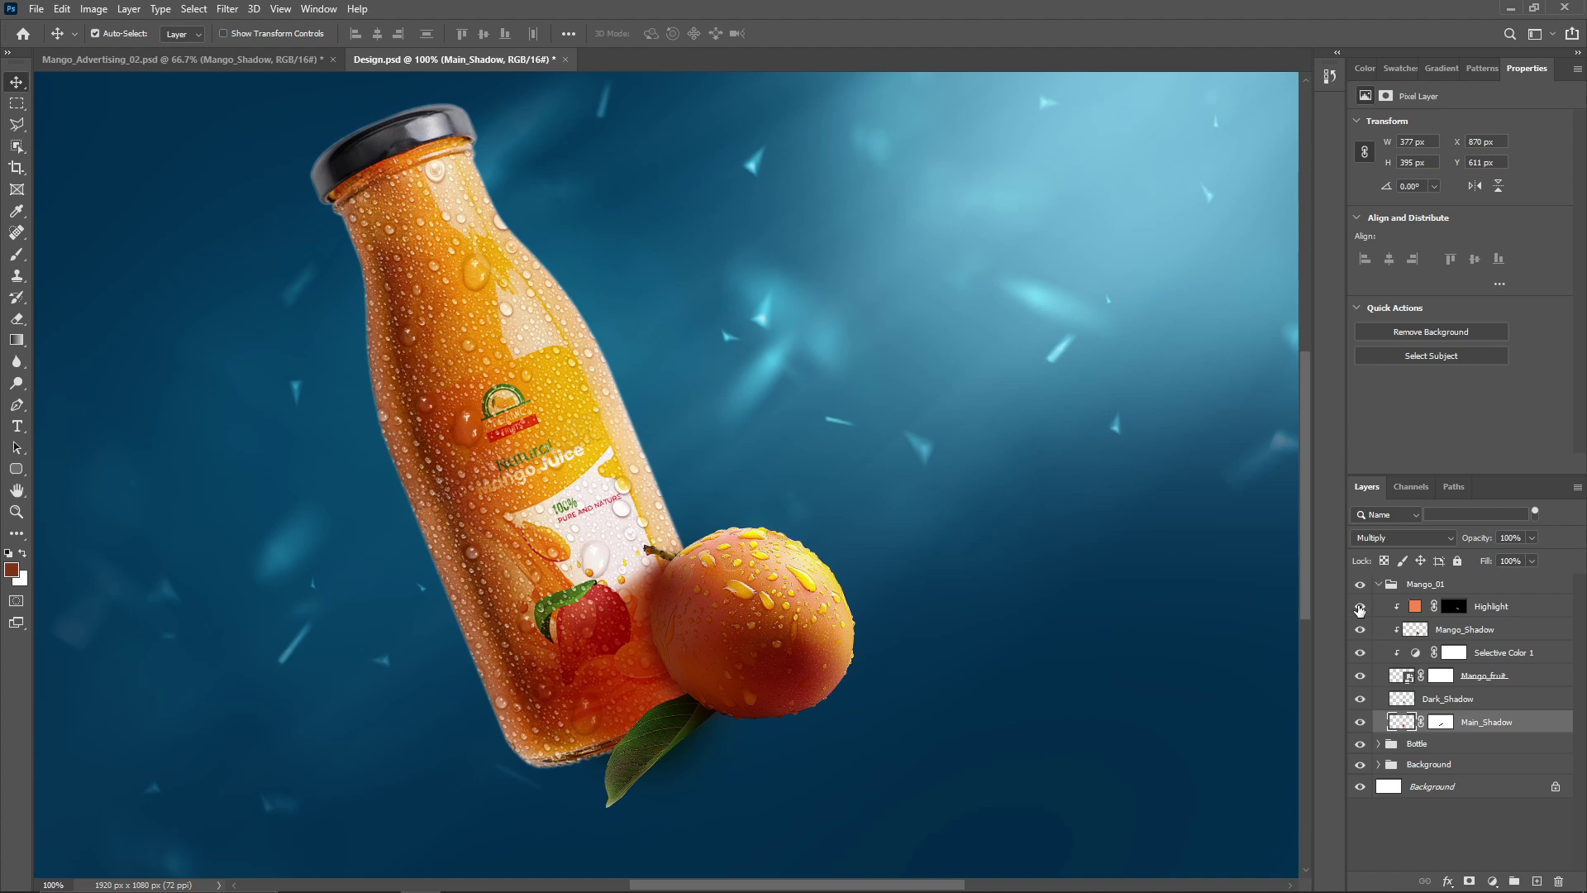
left_click(1360, 609)
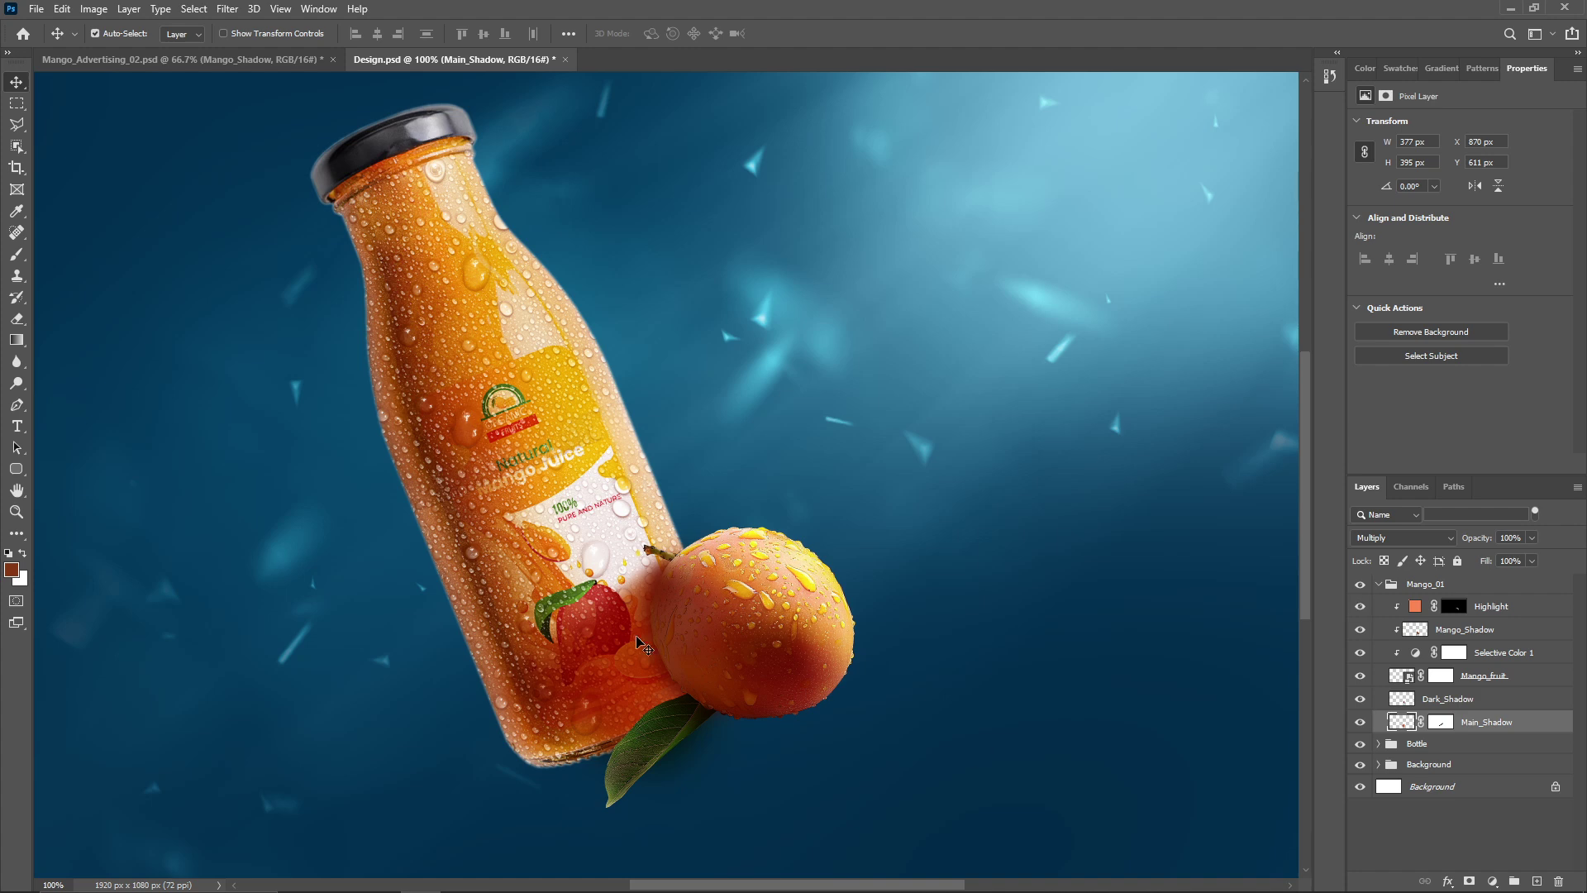
Collapse the Mango_01 group and toggle its visibility to compare the design with and without the mango.
left_click(1378, 585)
left_click(1360, 585)
left_click(1359, 585)
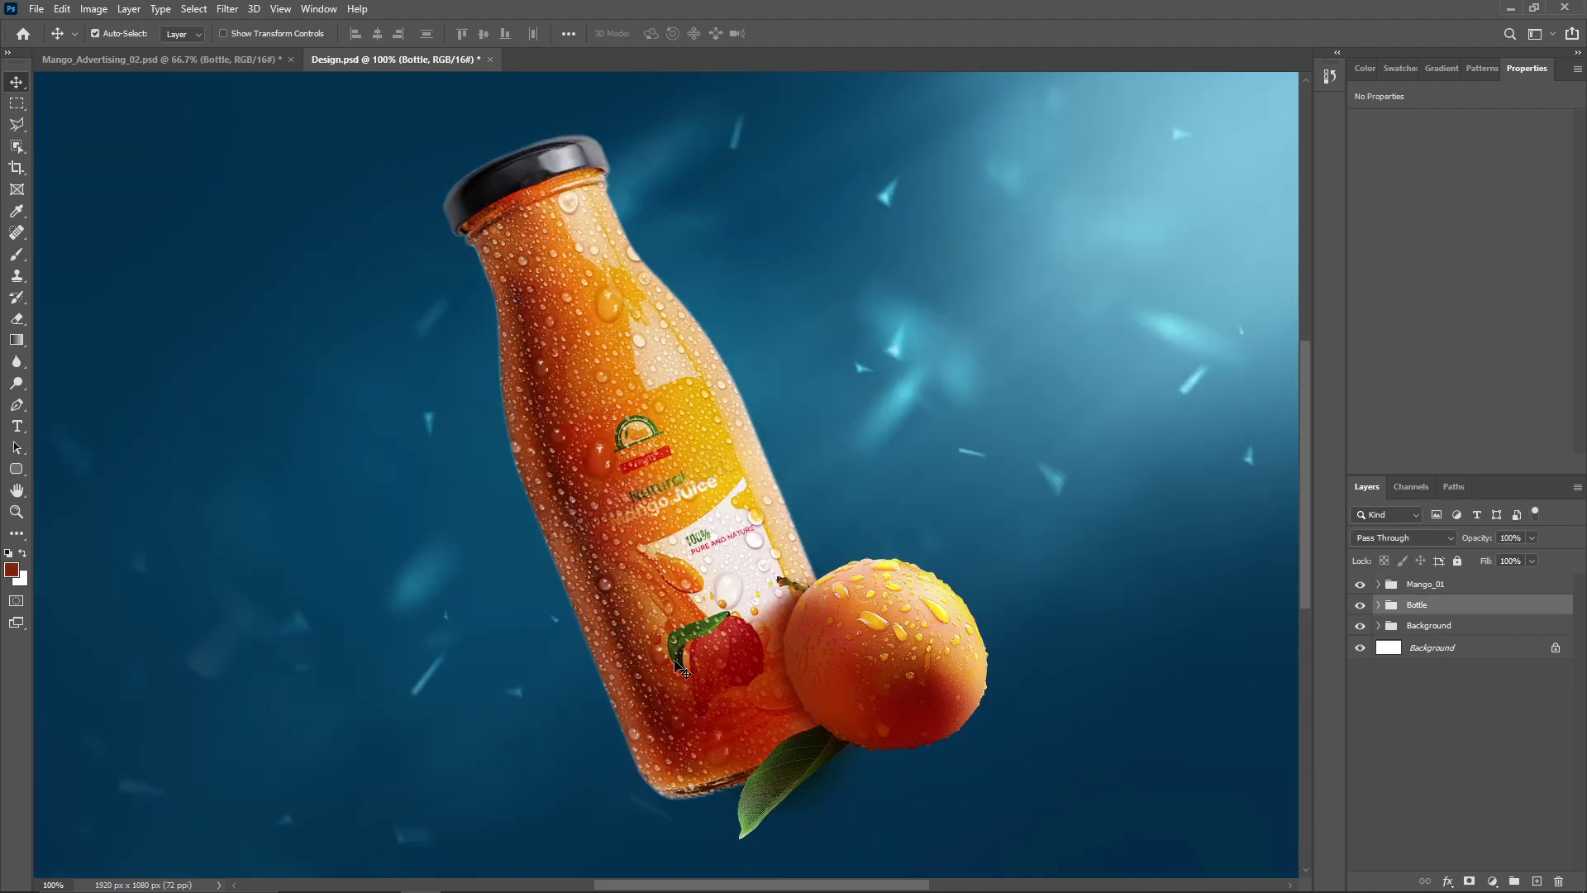
Reduce the opacity of the Water_Droplets copy 3 and Water_Droplets copy layers inside the Bottle group.
left_click(1377, 606)
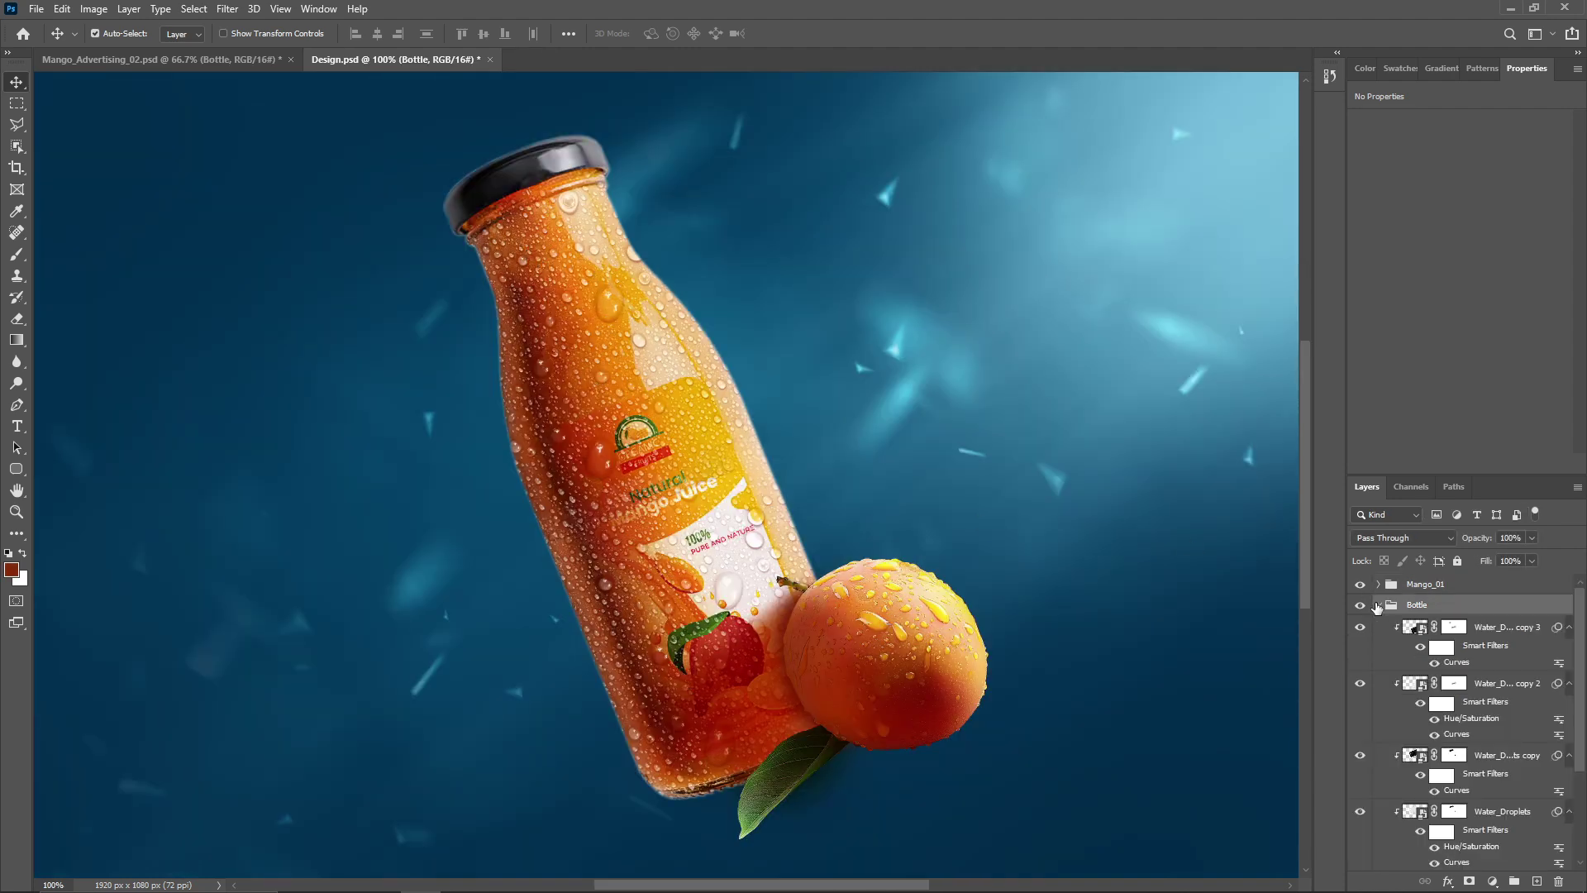
left_click(1485, 636)
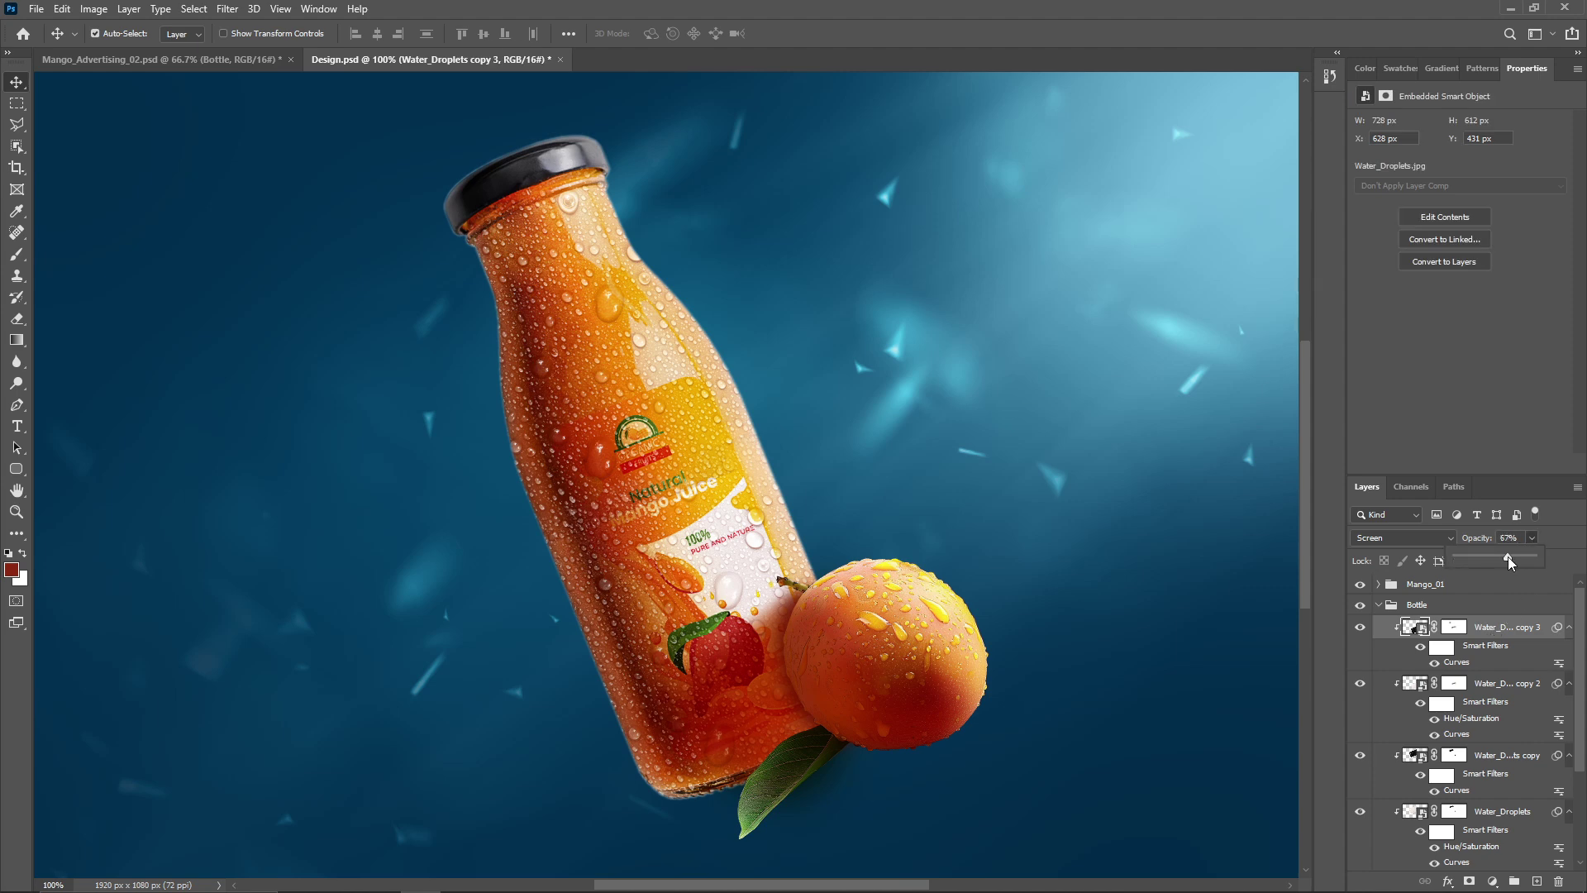
left_click_drag(1508, 557, 1505, 557)
left_click(1483, 761)
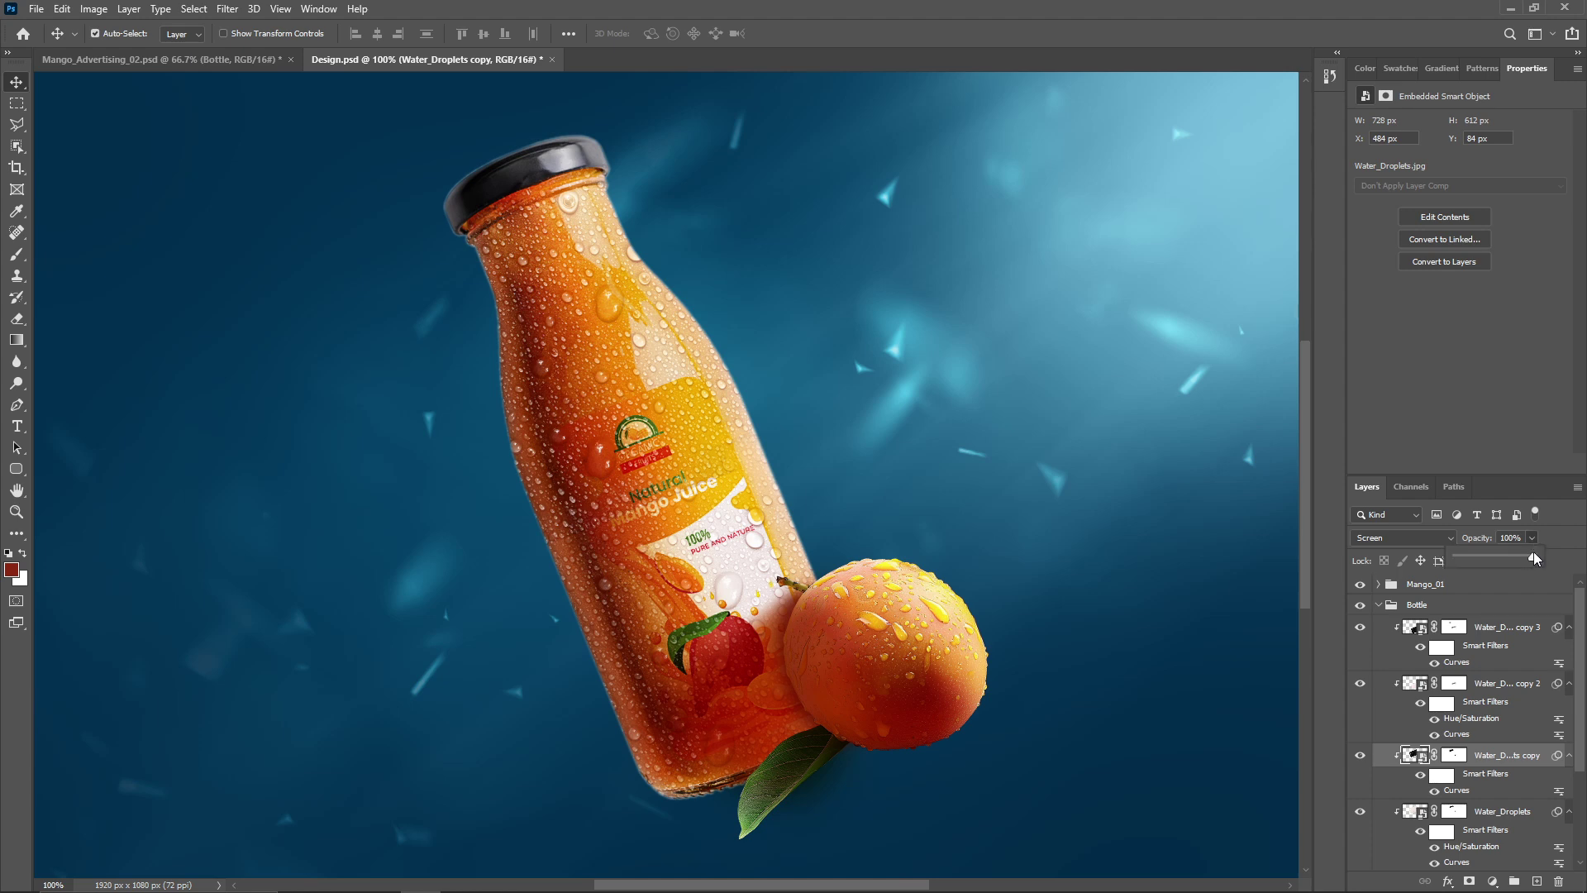
left_click_drag(1505, 559, 1509, 555)
left_click(1378, 604)
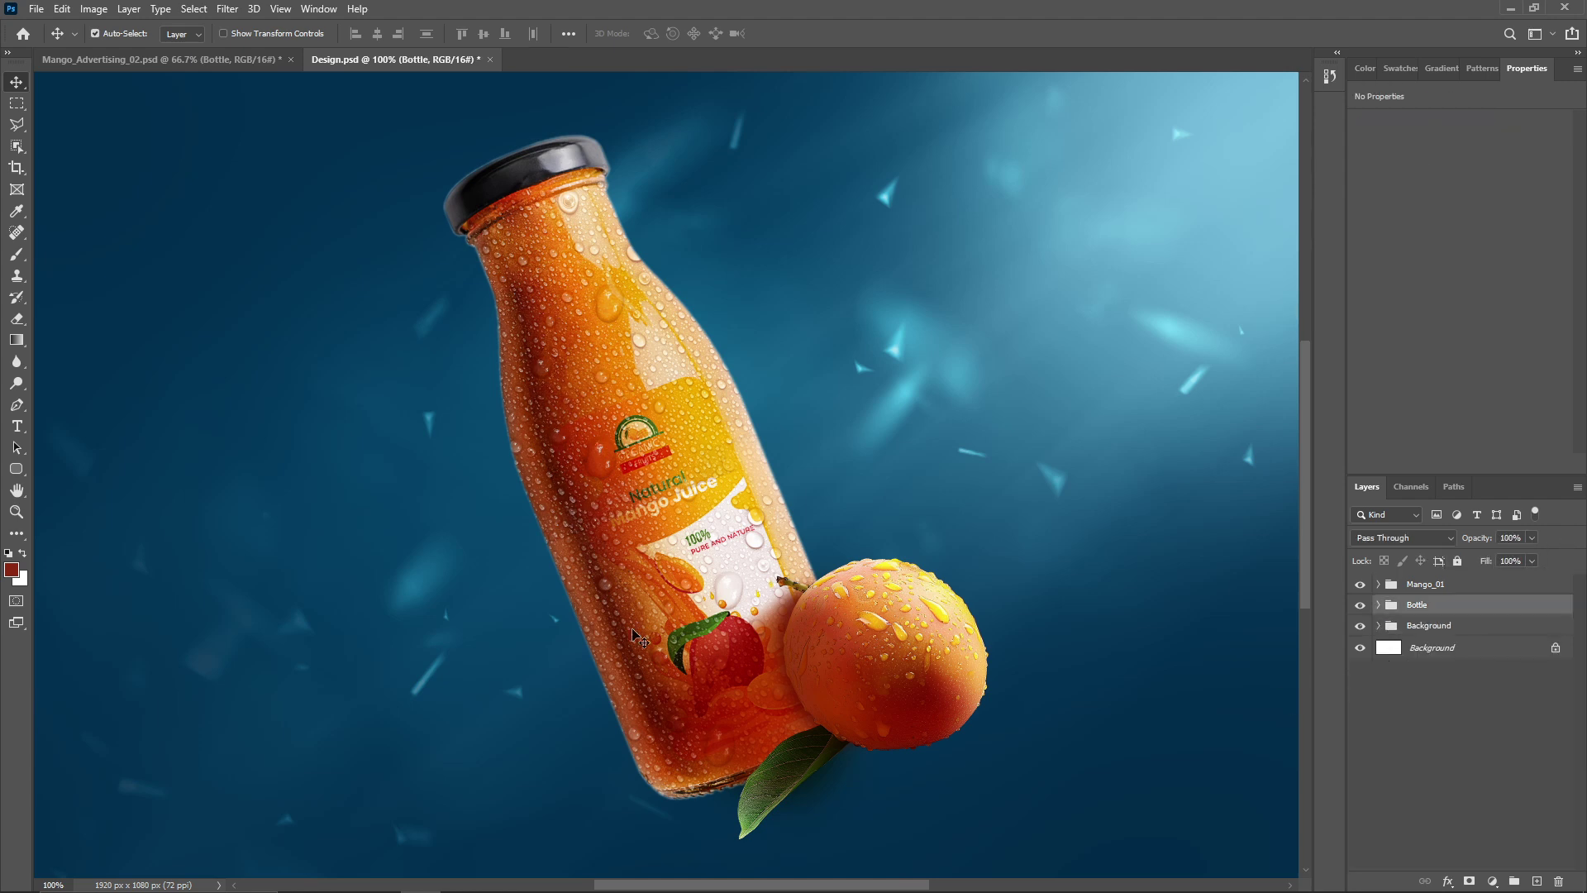
Place the mango-fruit-with water droplets image, then scale it down and rotate it beside the bottle's upper part.
key("alt+Tab")
left_click(207, 578)
left_click_drag(1079, 610, 980, 597)
scroll(979, 598, "up", 2)
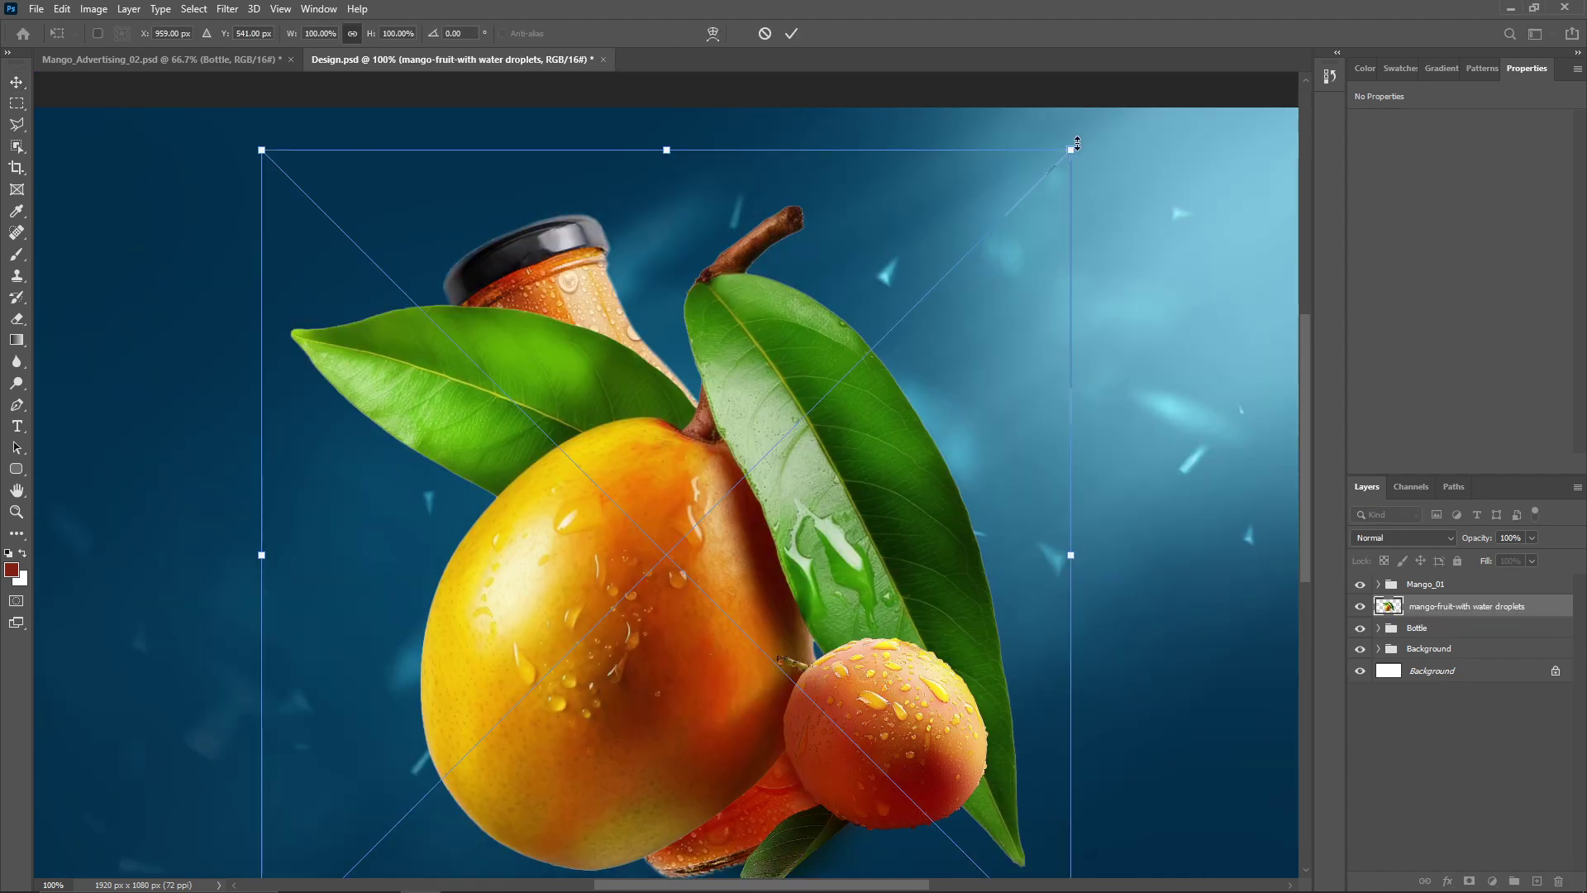
left_click_drag(1069, 148, 787, 319)
left_click_drag(818, 549, 858, 503)
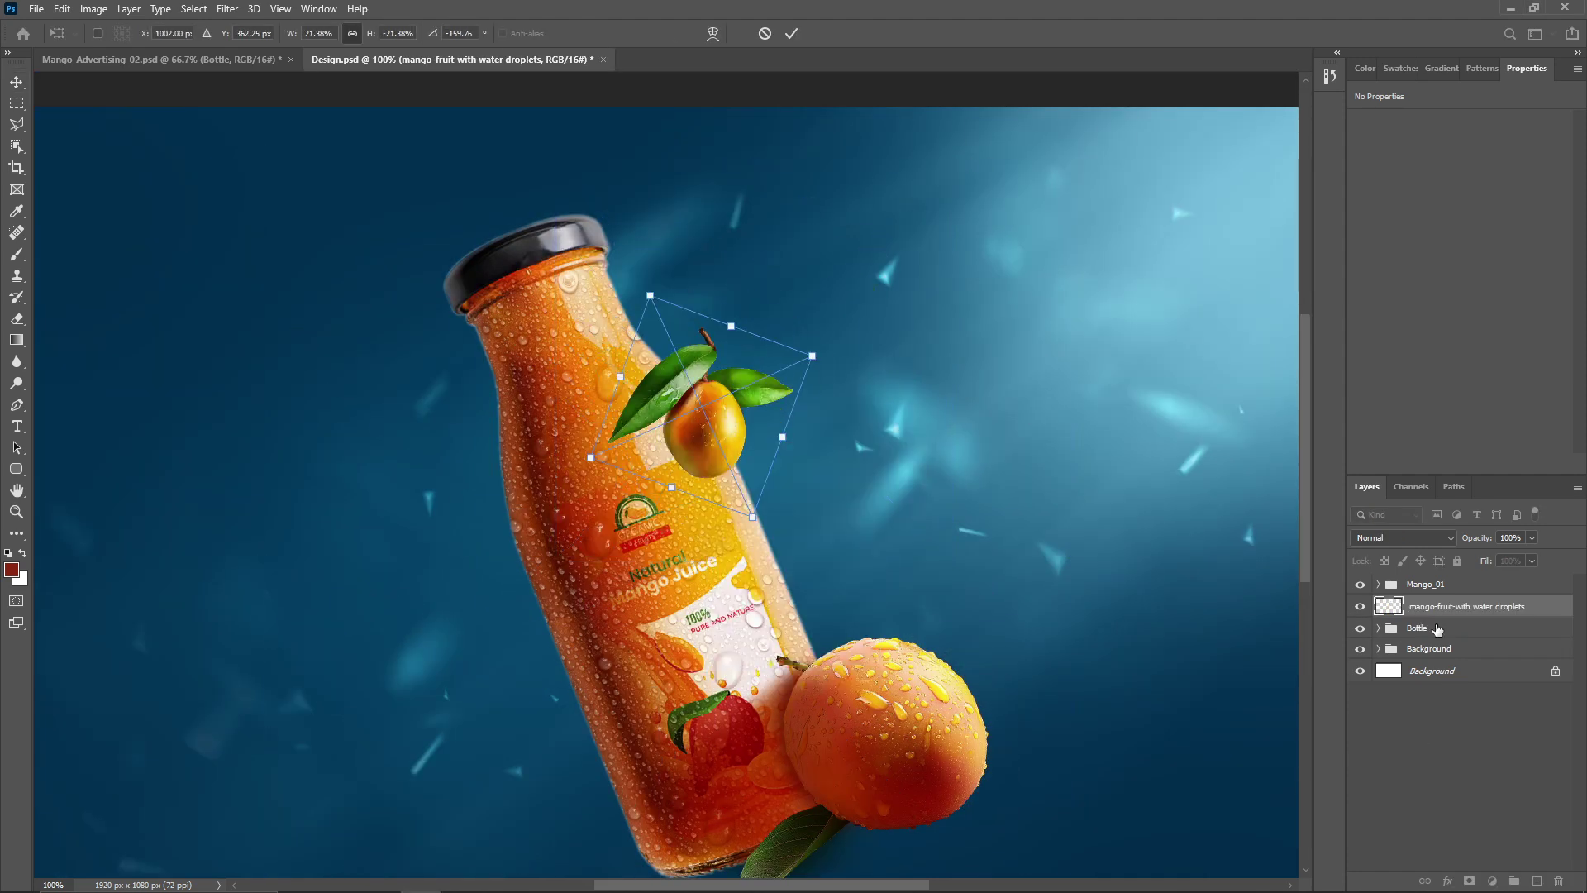
key("Return")
Move the mango layer beneath the Bottle group and adjust its size and angle so it peeks out behind the bottle's right edge.
left_click_drag(1435, 610, 1453, 641)
key("ctrl+minus")
key("ctrl+plus")
key("ctrl+t")
left_click_drag(746, 300, 781, 249)
left_click_drag(726, 339, 747, 375)
left_click_drag(816, 296, 826, 291)
left_click_drag(752, 357, 747, 356)
key("Return")
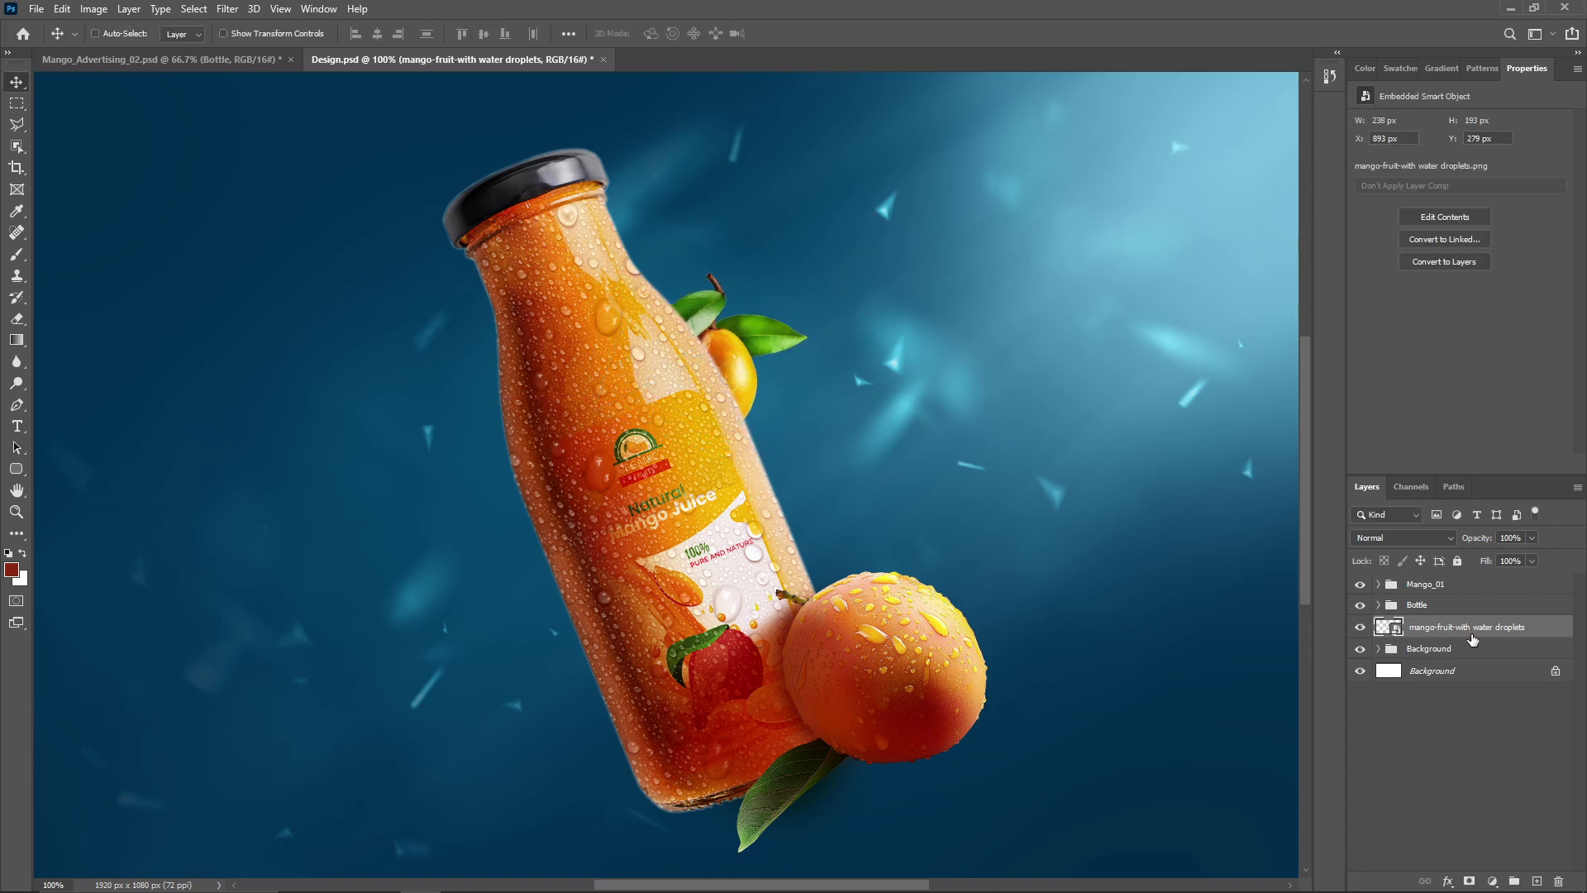
Group the leafy mango layer as Mango_02 and add a solid orange Color Fill layer inside the group.
key("ctrl+g")
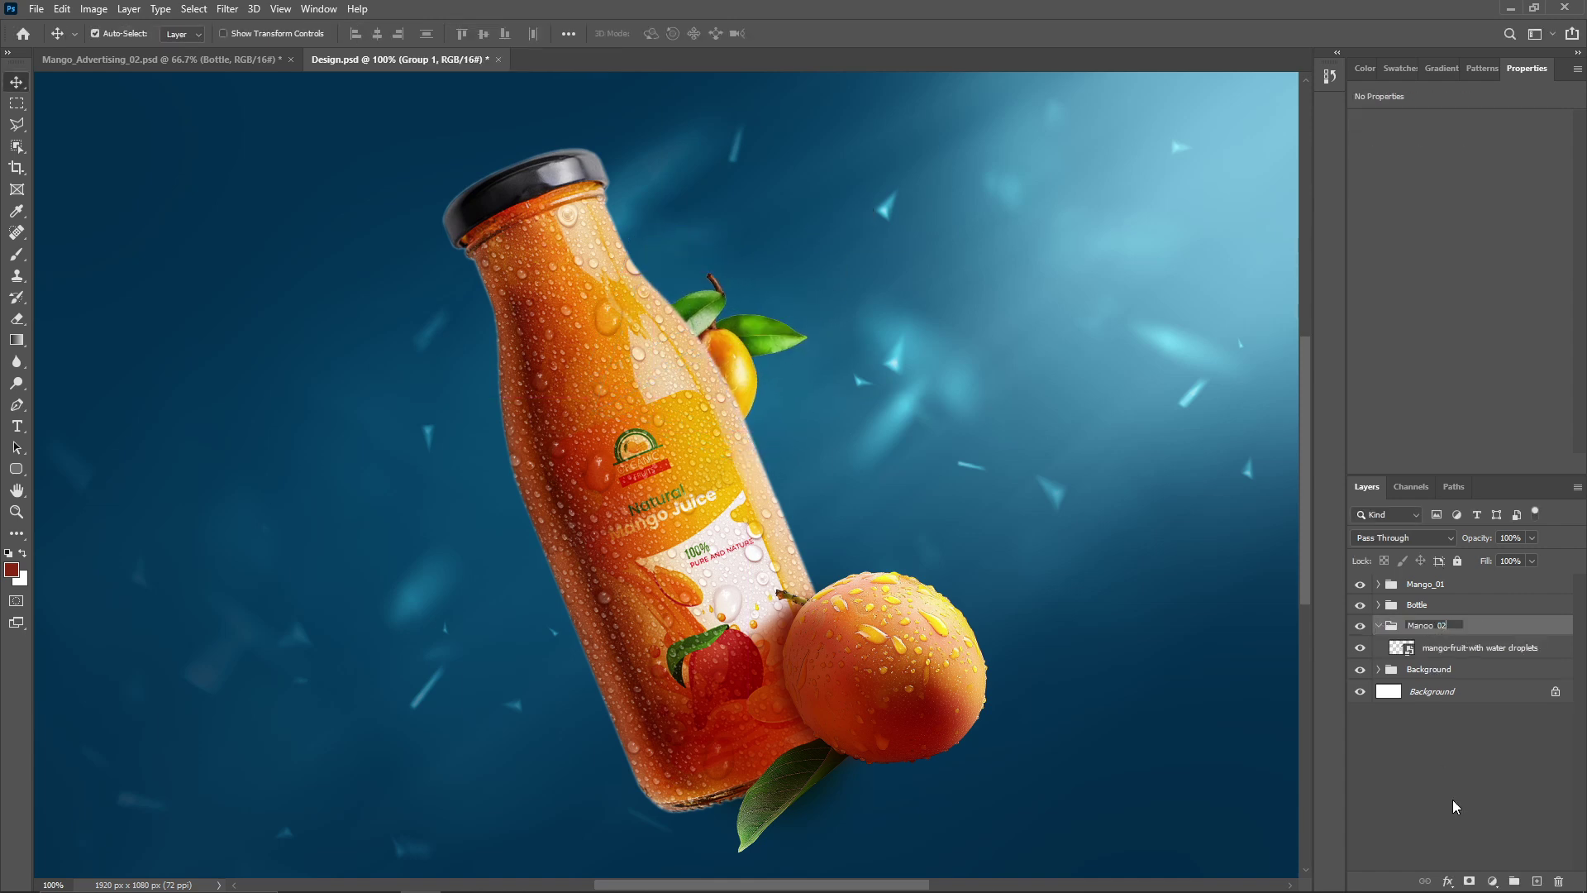
left_click(1492, 882)
left_click(1422, 606)
left_click(1074, 165)
left_click(1248, 132)
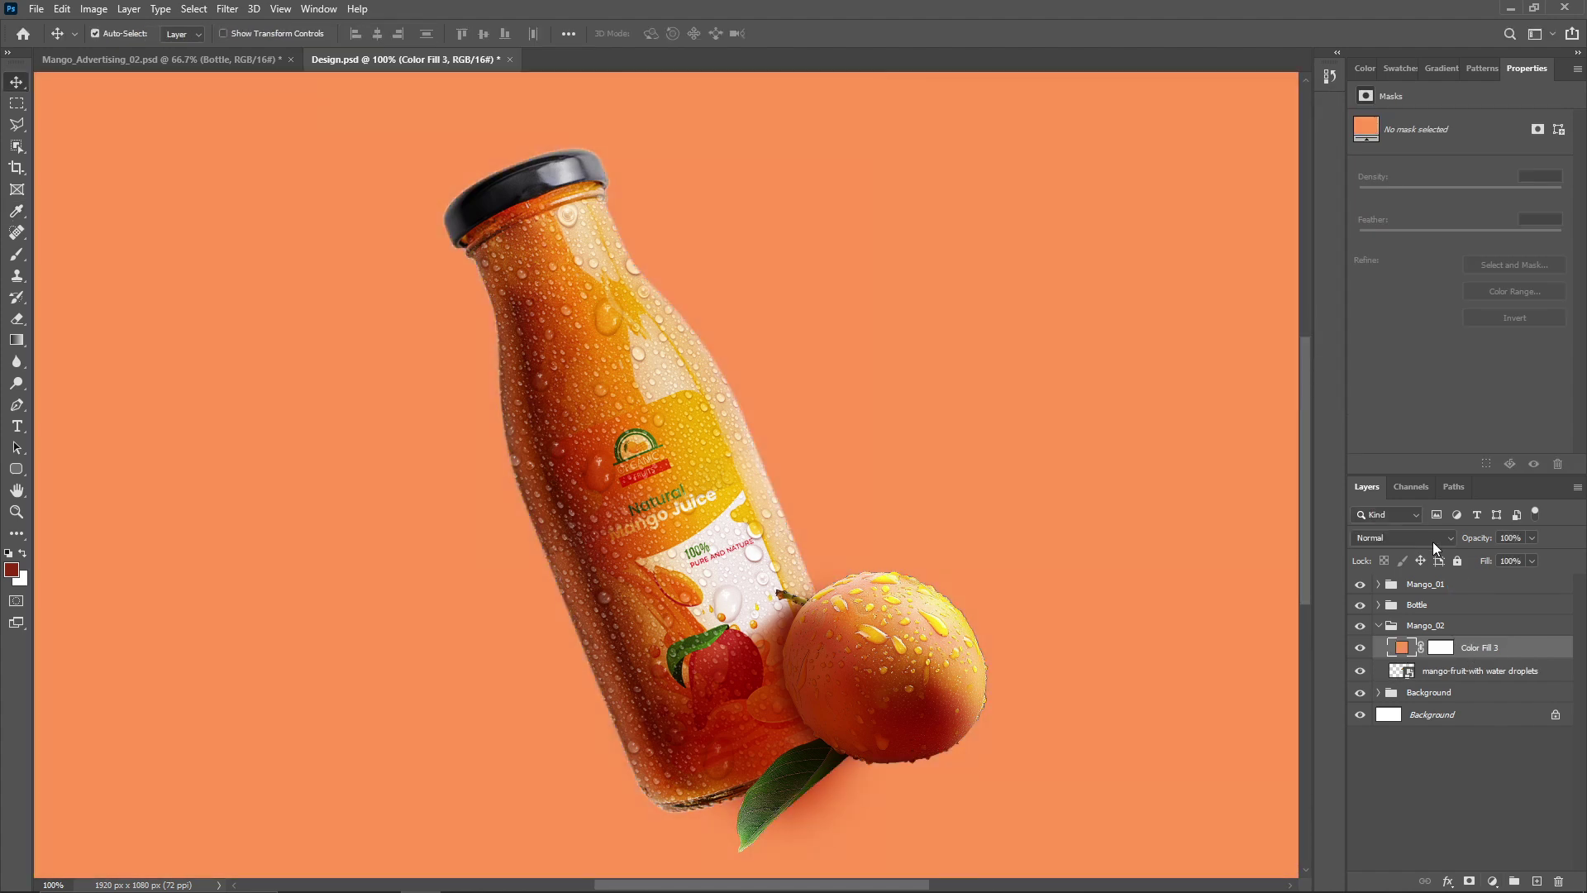
Set the orange fill layer's blend mode to Screen and invert its mask to hide the color.
left_click(1421, 538)
left_click(1405, 657)
left_click(1440, 647)
key("ctrl+i")
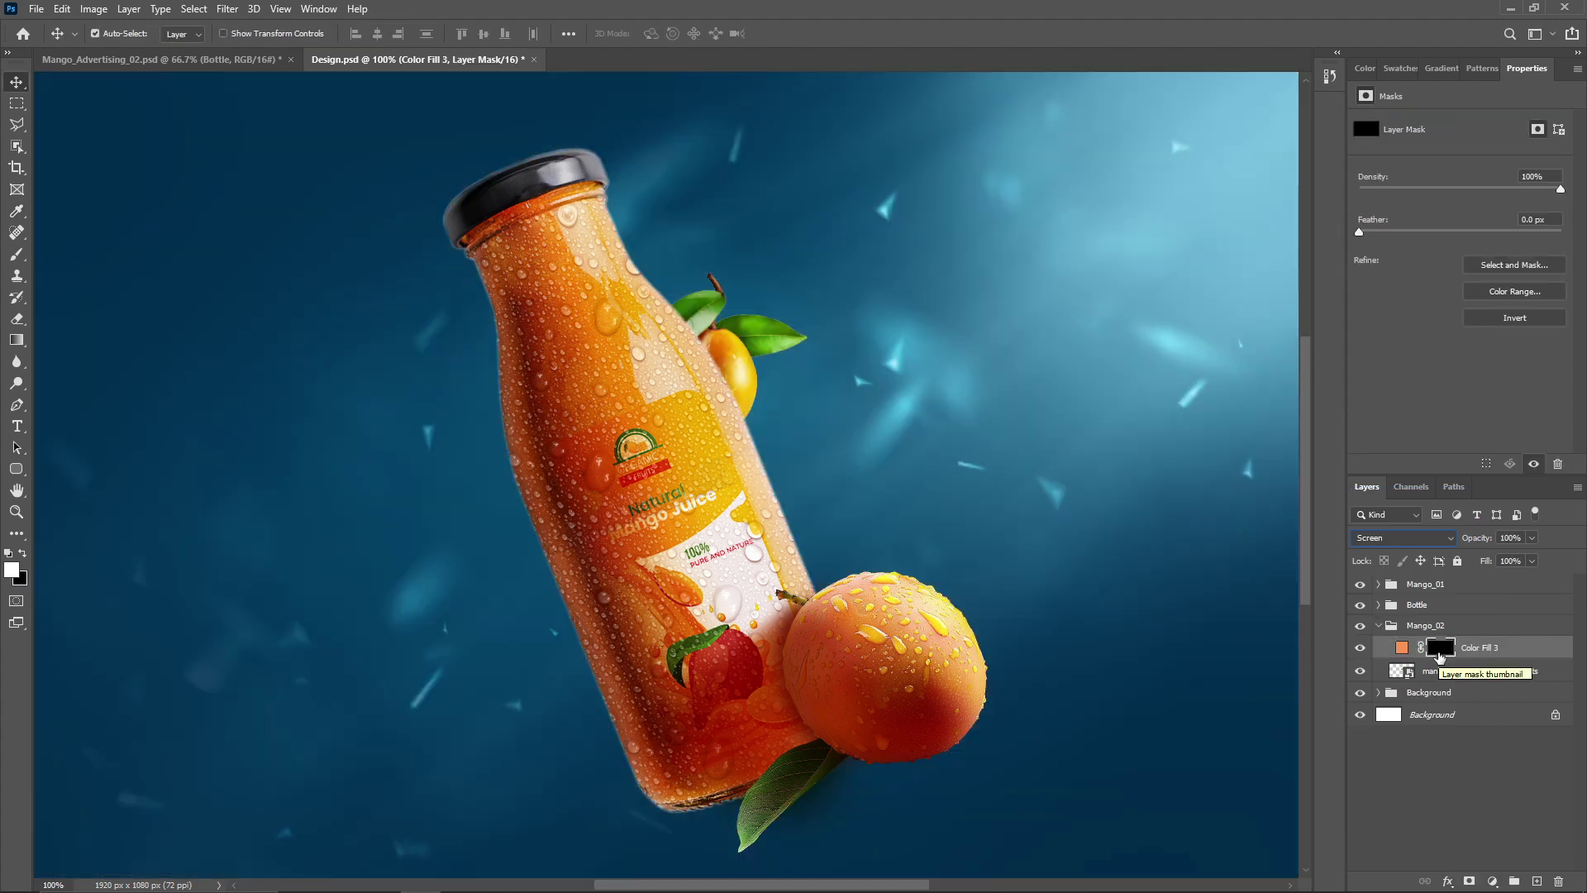
Brush the orange fill onto the small mango through the mask and rename the clipped fill layer Highlight.
left_click(16, 256)
key("ctrl+plus")
mouse_move(839, 252)
left_mouse_down()
mouse_move(487, 523)
mouse_move(619, 487)
mouse_move(589, 538)
mouse_move(519, 382)
left_mouse_up()
key("bracketleft")
key("bracketleft")
key("bracketleft")
key("bracketleft")
left_click_drag(604, 427, 685, 419)
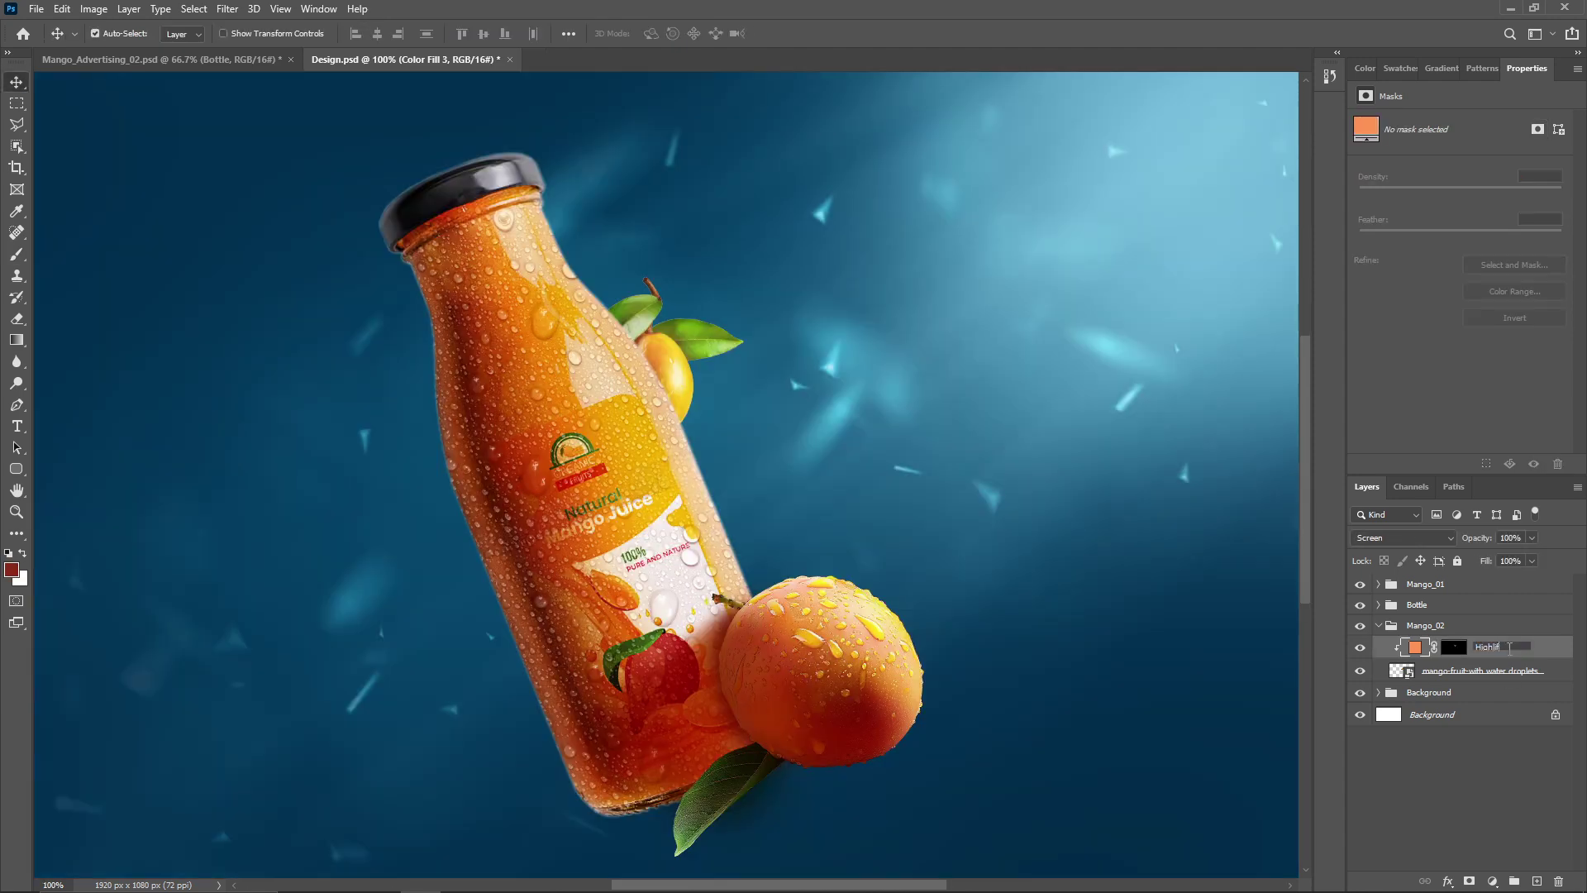
type("ht")
key("Return")
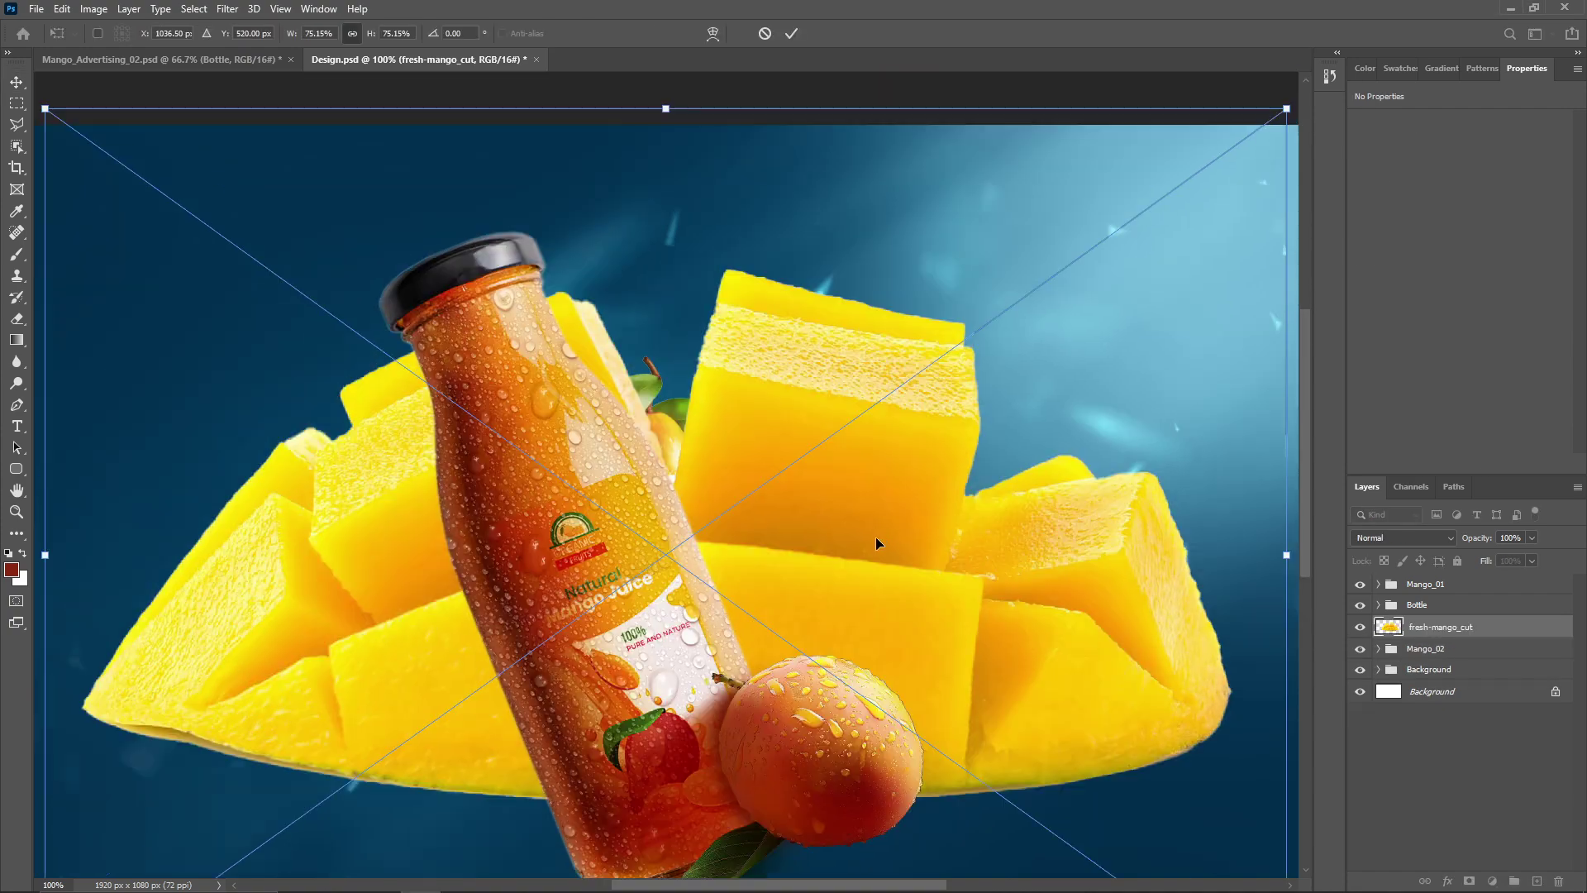
Scale and rotate the placed fresh-mango_cut image so its cubes protrude from behind the bottle's left edge.
left_click_drag(875, 537, 466, 368)
left_click_drag(744, 157, 393, 439)
left_click_drag(296, 666, 394, 521)
key("Return")
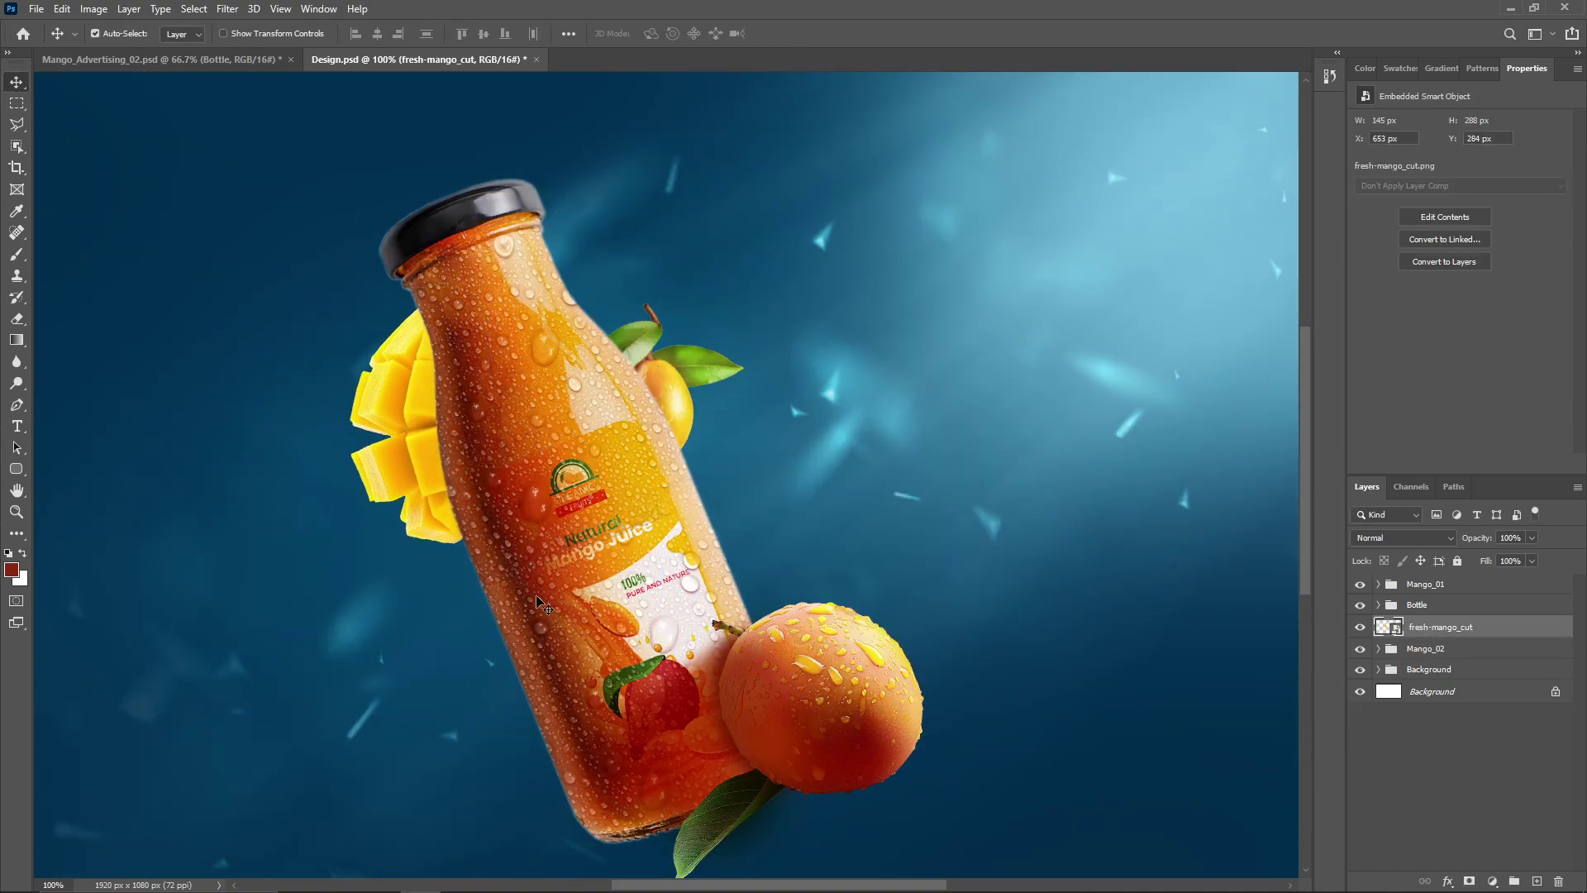
Put the cut mango in its own group and add a Basic_Shadow layer clipped to it in Multiply mode.
key("ctrl+g")
key("ctrl+shift+alt+n")
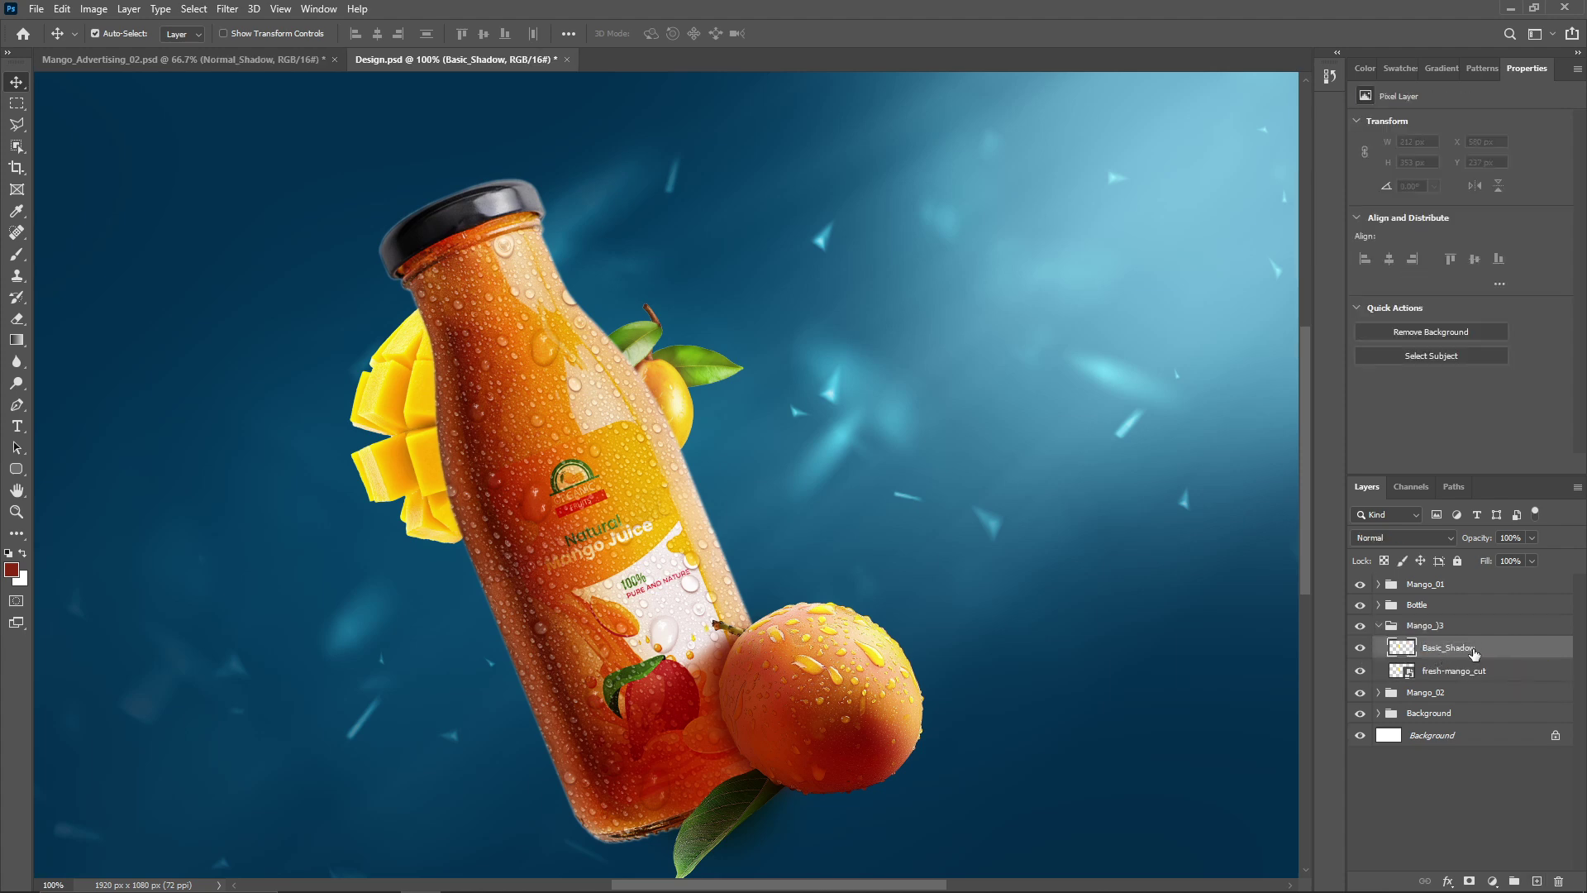
left_click(1403, 537)
left_click(1397, 583)
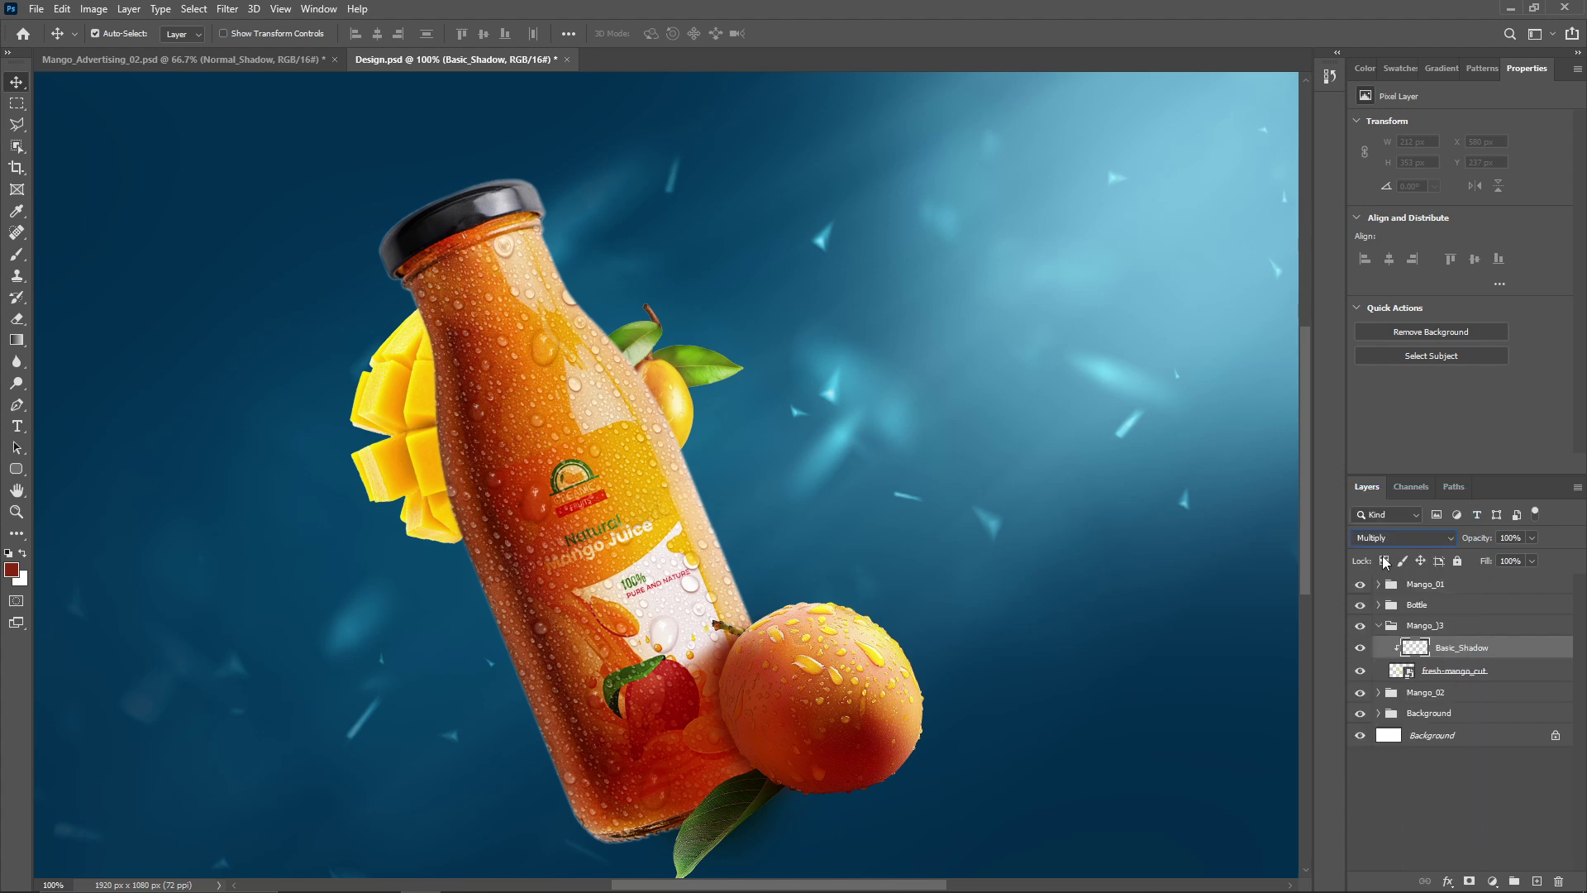
Shade the cut mango on Basic_Shadow with a soft 70 px brush at 15% flow, using dark tones sampled from the fruit and bottle.
key("b")
key("ctrl+plus")
mouse_move(194, 503)
left_mouse_down()
mouse_move(530, 565)
mouse_move(615, 395)
mouse_move(411, 468)
mouse_move(628, 633)
mouse_move(606, 401)
left_mouse_up()
left_click(485, 33)
left_click(511, 54)
left_click(468, 475, "alt")
key("[")
left_click(570, 358, "alt")
key("[")
key("[")
key("[")
mouse_move(553, 317)
left_mouse_down()
mouse_move(605, 698)
mouse_move(488, 487)
left_mouse_up()
key("ctrl+z")
left_click(484, 34)
left_click(472, 53)
left_click_drag(521, 611, 488, 504)
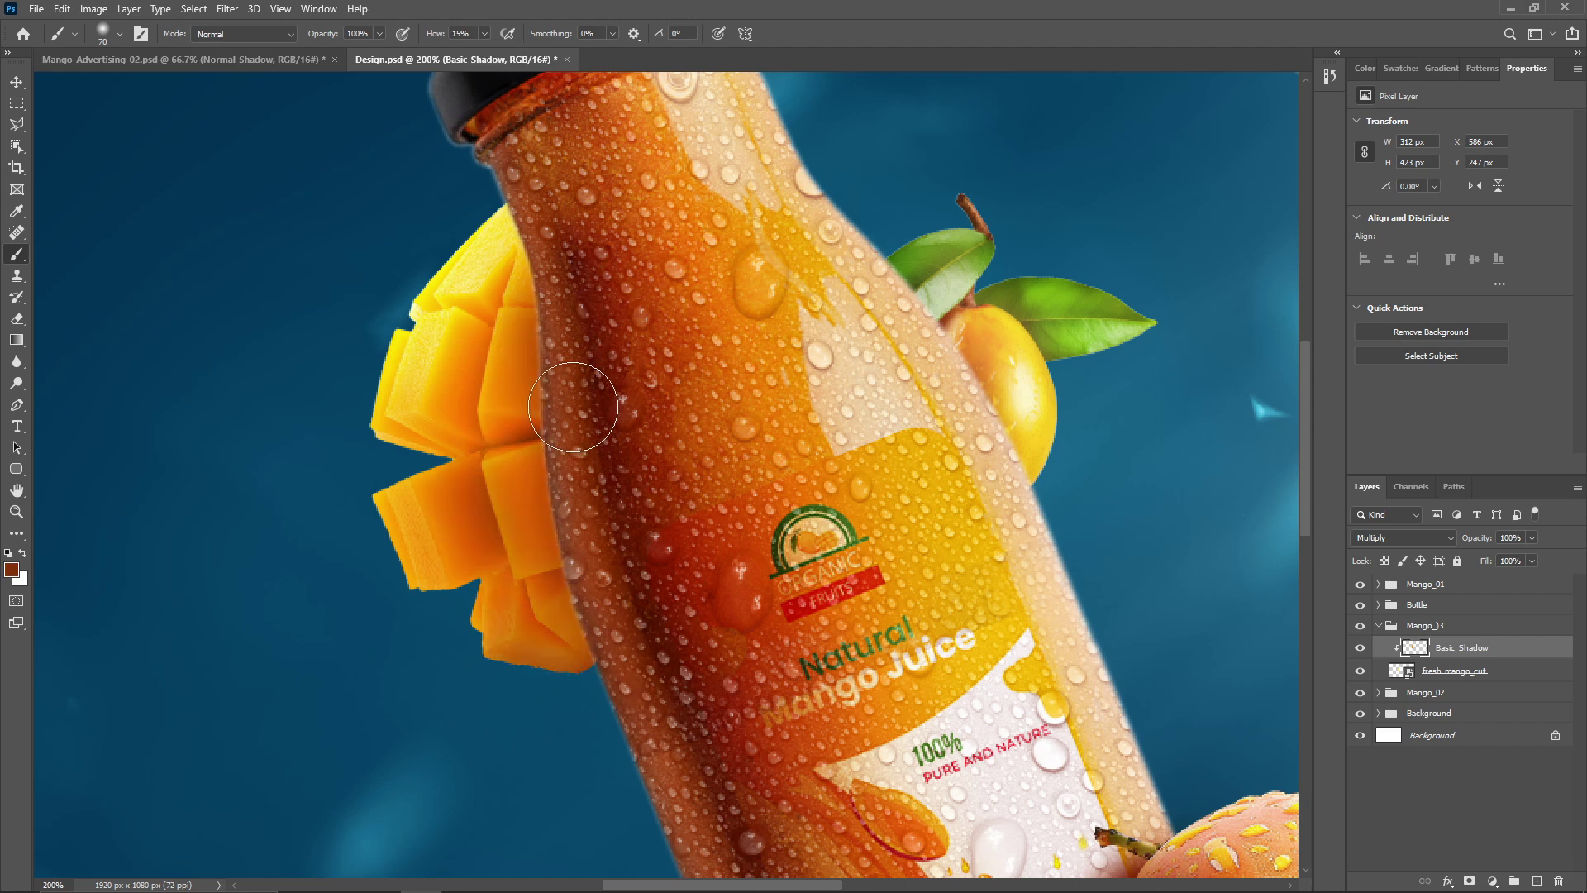
left_click(419, 541)
scroll(680, 522, "down", 1)
Add a layer named Dark_Shadow beneath the cut mango and correct the group's name to Mango_03.
left_click(1488, 670)
left_click(1536, 880)
left_click_drag(1483, 647, 1486, 686)
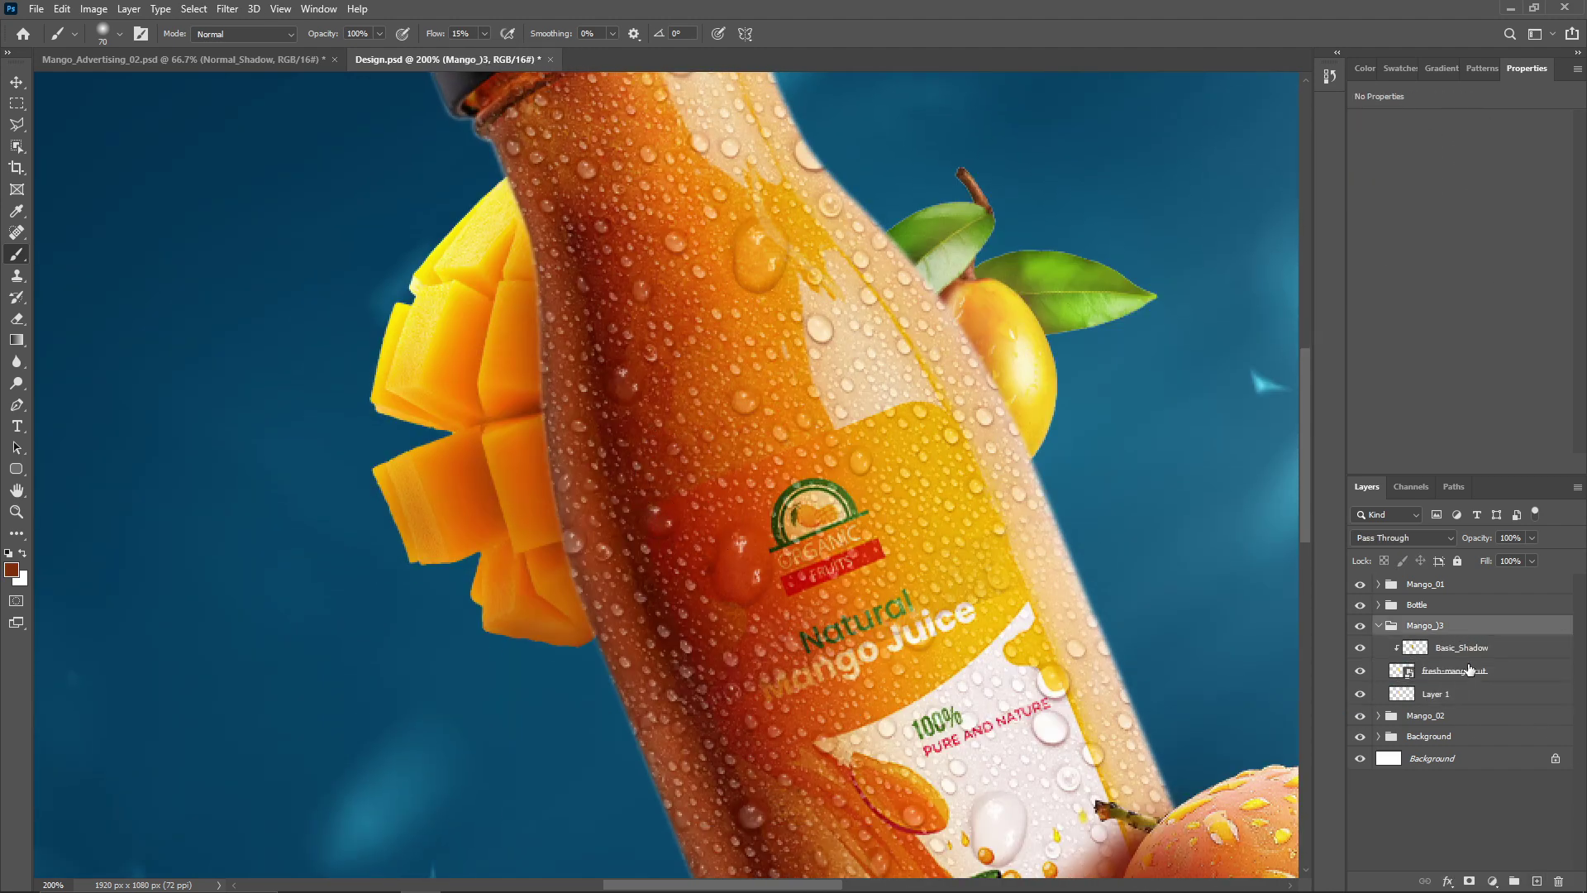
double_click(1453, 693)
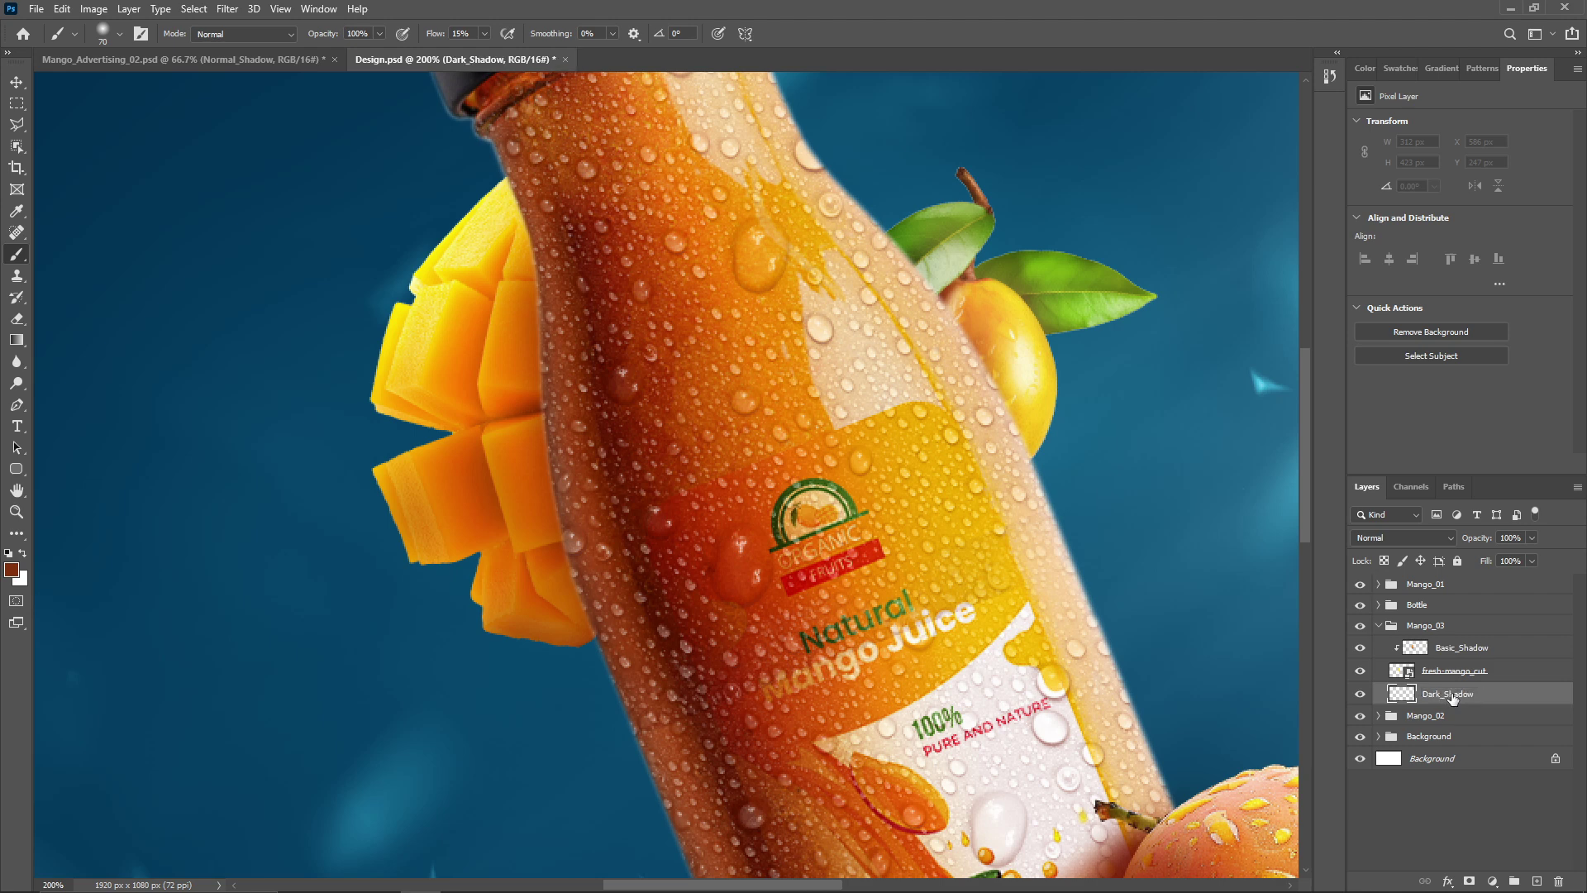
Raise the brush flow and paint a soft orange shadow around the cut mango's lower edge on Dark_Shadow with a 50 px brush.
left_click(485, 34)
left_click_drag(472, 54, 511, 54)
left_click(716, 452)
key("bracketleft")
key("bracketleft")
key("shift+4")
key("shift+0")
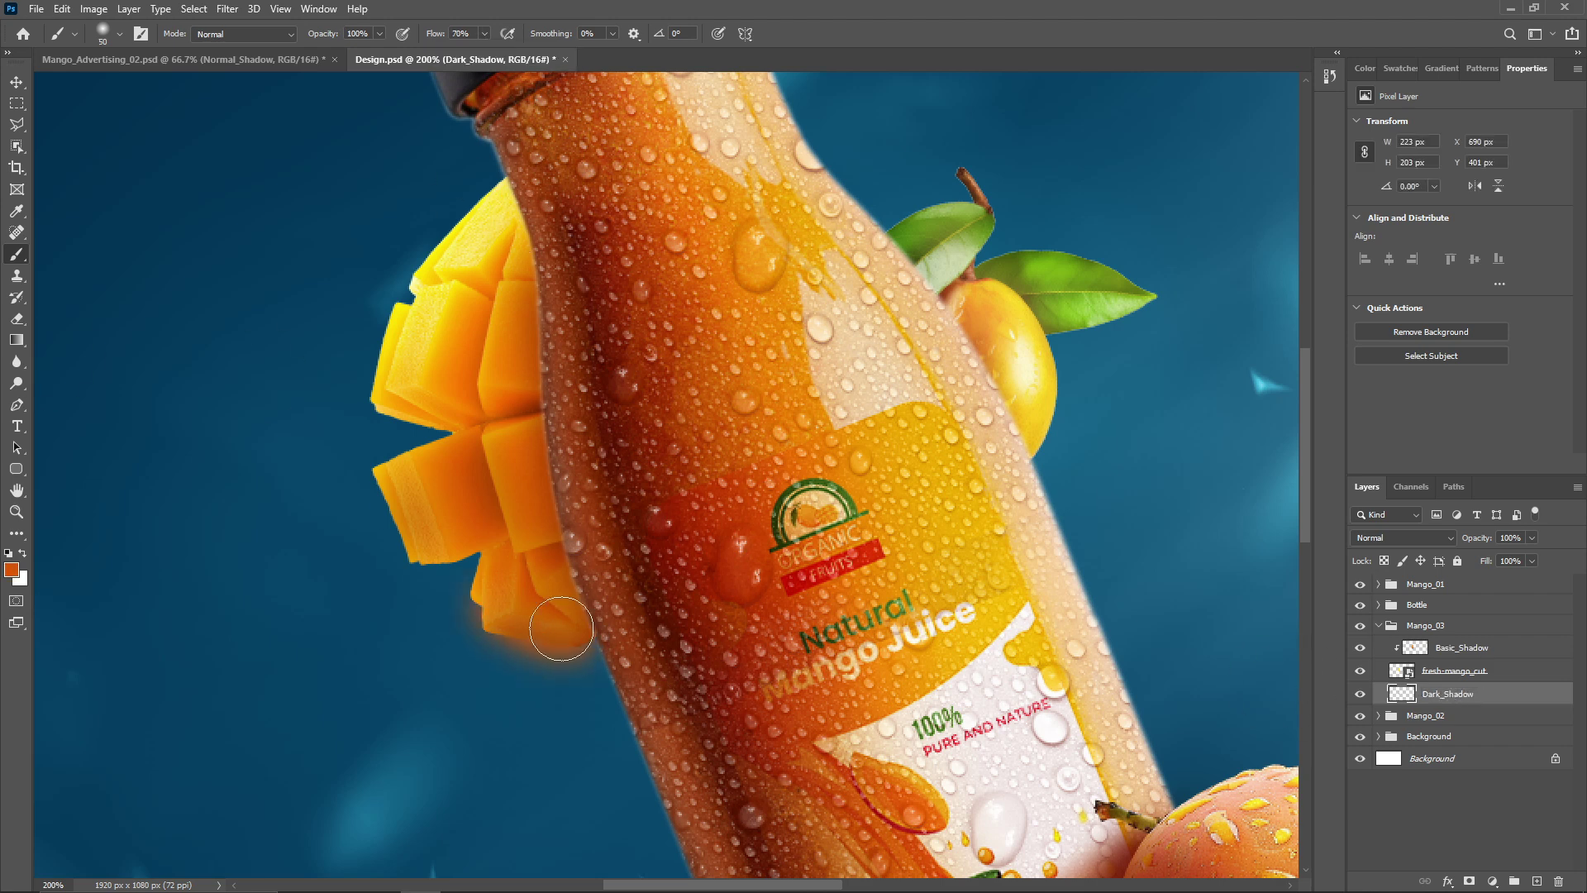
Compare the cut mango with and without Dark_Shadow and adjust that layer's opacity.
left_click(1361, 694)
left_click(1361, 695)
left_click(1531, 538)
left_click_drag(1530, 557, 1555, 557)
key("ctrl+minus")
left_click(1473, 865)
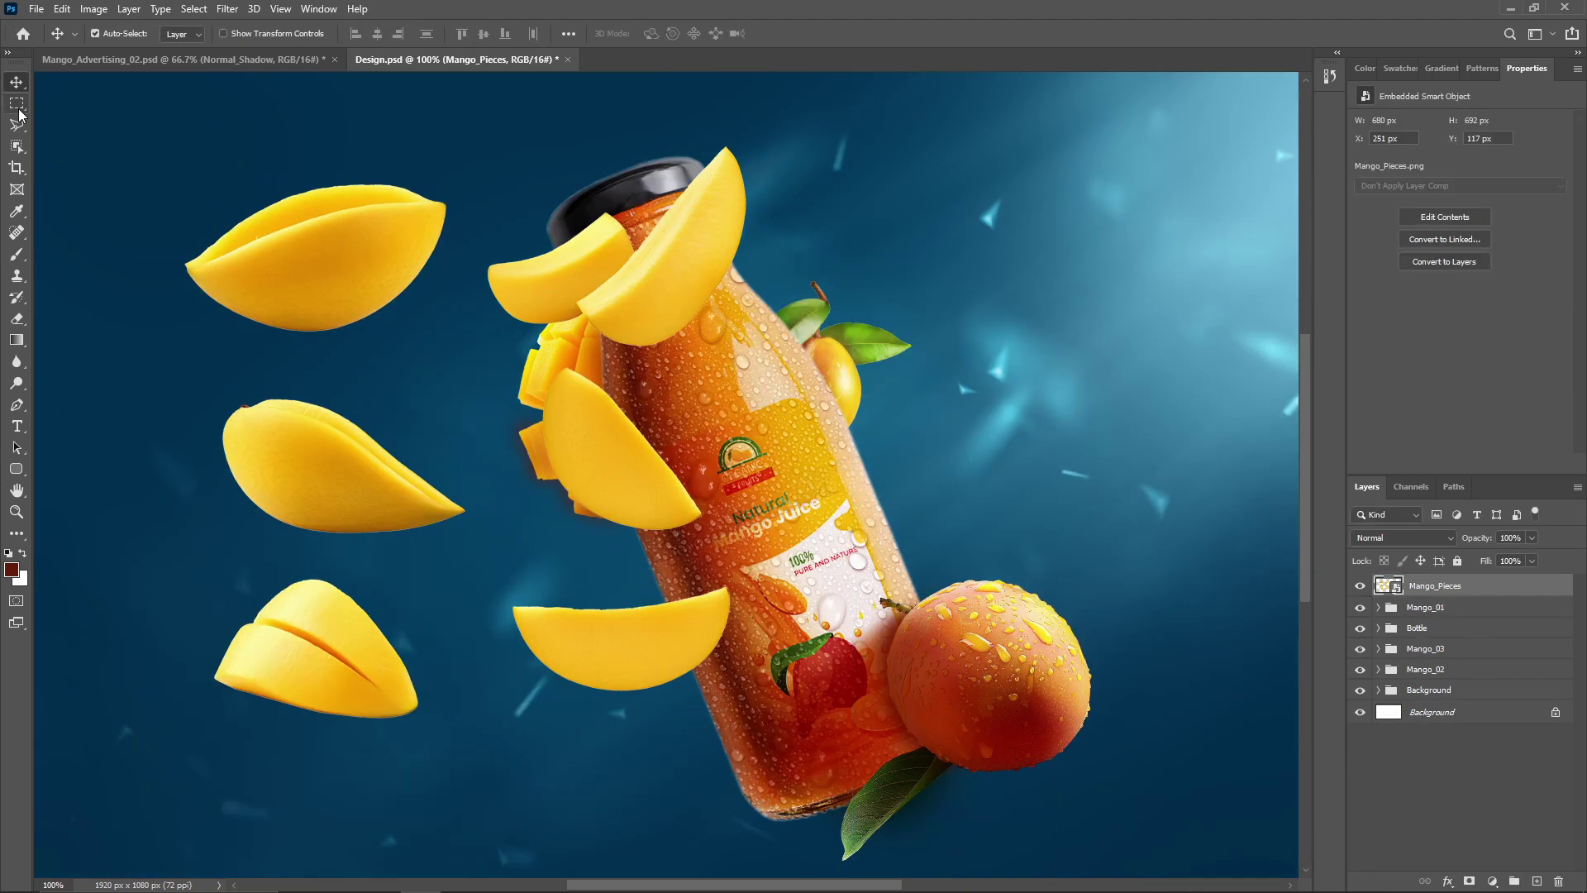
Extract the crescent slice from Mango_Pieces onto its own layer and name that layer Mango_Cut.
key("m")
left_click_drag(496, 577, 789, 747)
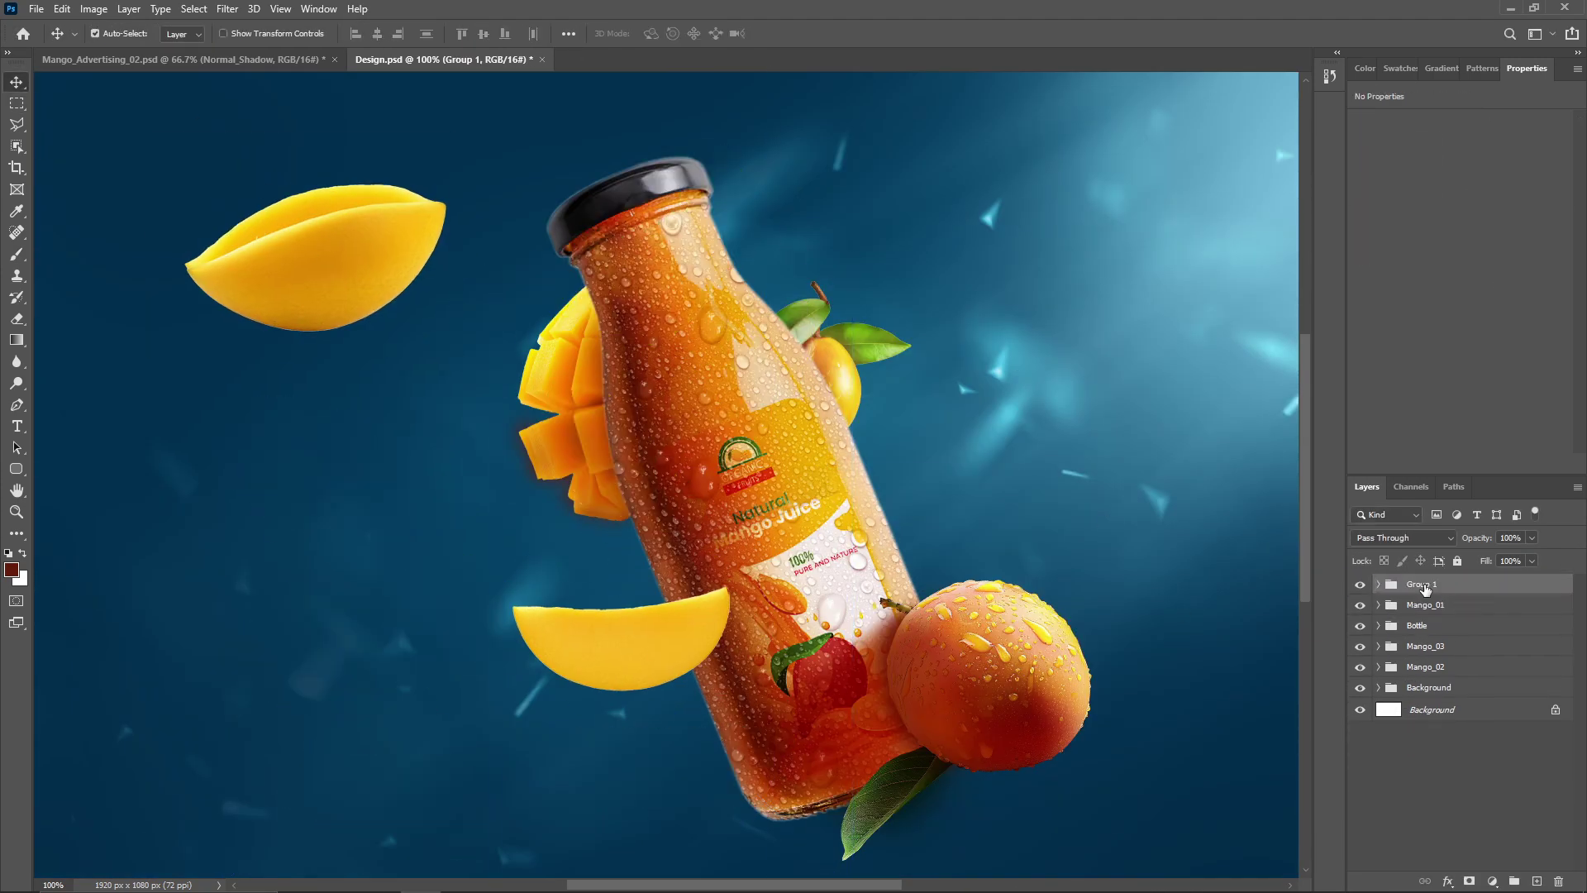
left_click(1459, 632)
type("Mango_Cut")
key("Return")
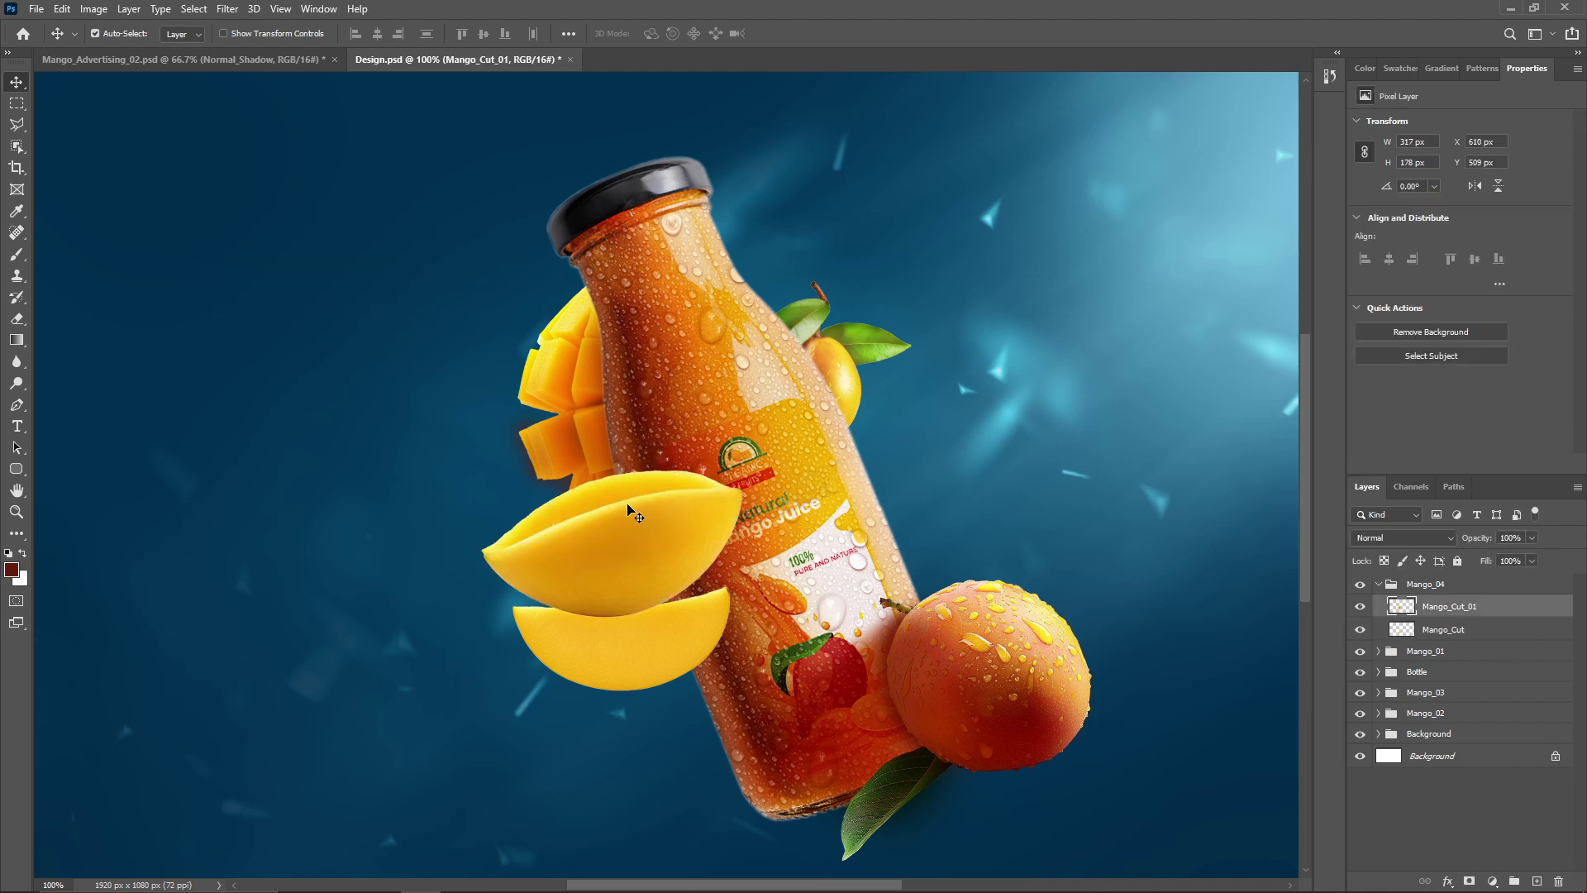
Arrange two overlapping mango slices beside the bottle's lower left edge and shade the front slice on 02_Basic_Shadow.
left_click_drag(631, 507, 666, 618)
left_click(1475, 631)
key("ctrl+t")
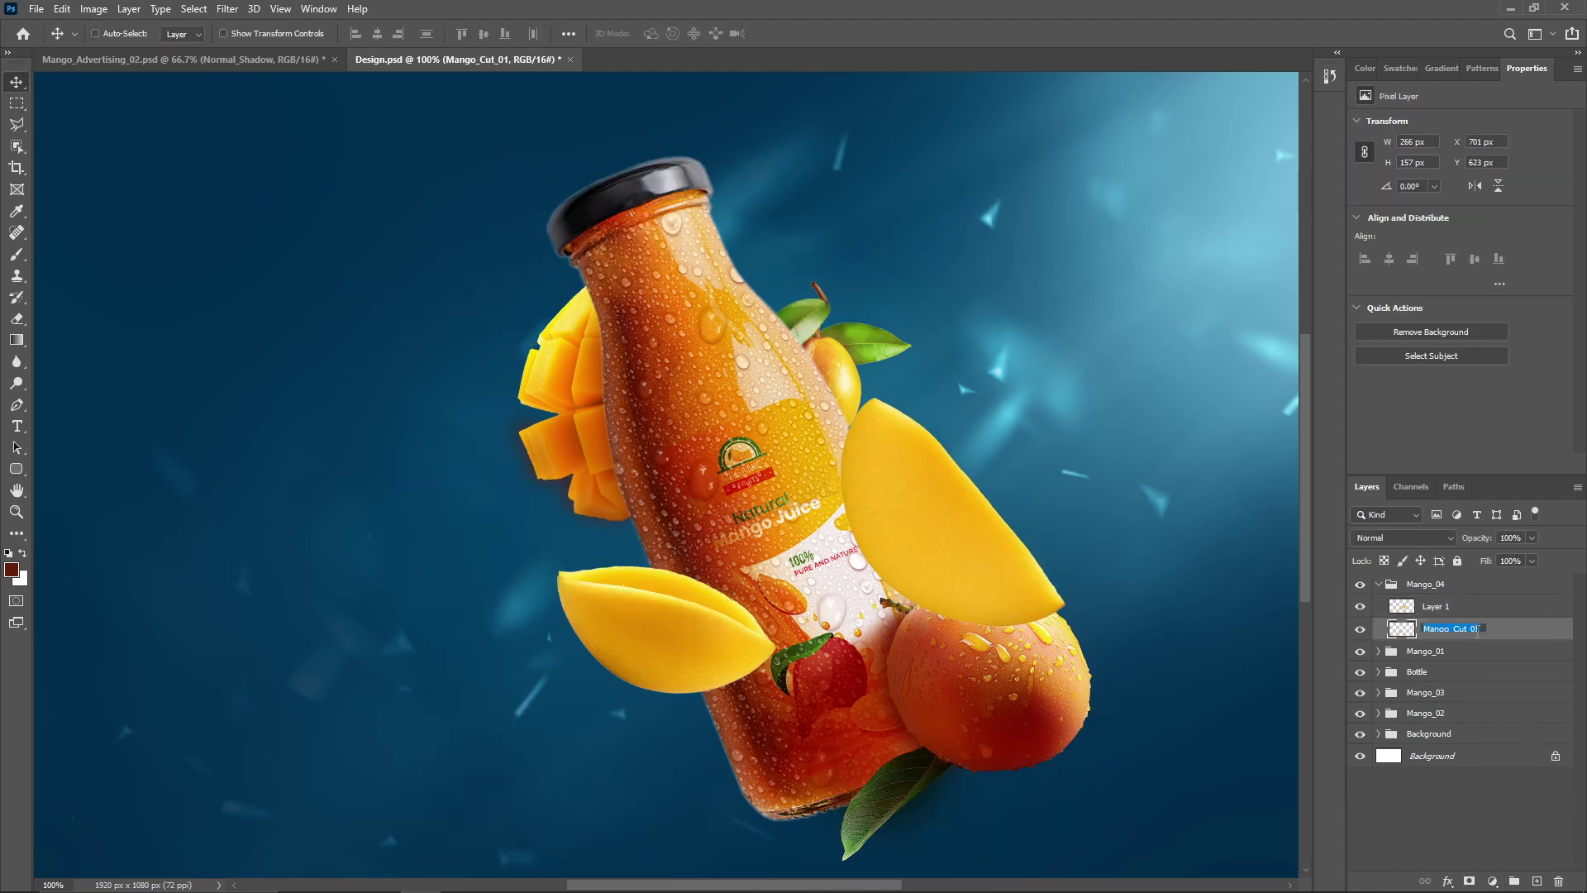
left_click_drag(876, 388, 667, 701)
key("Return")
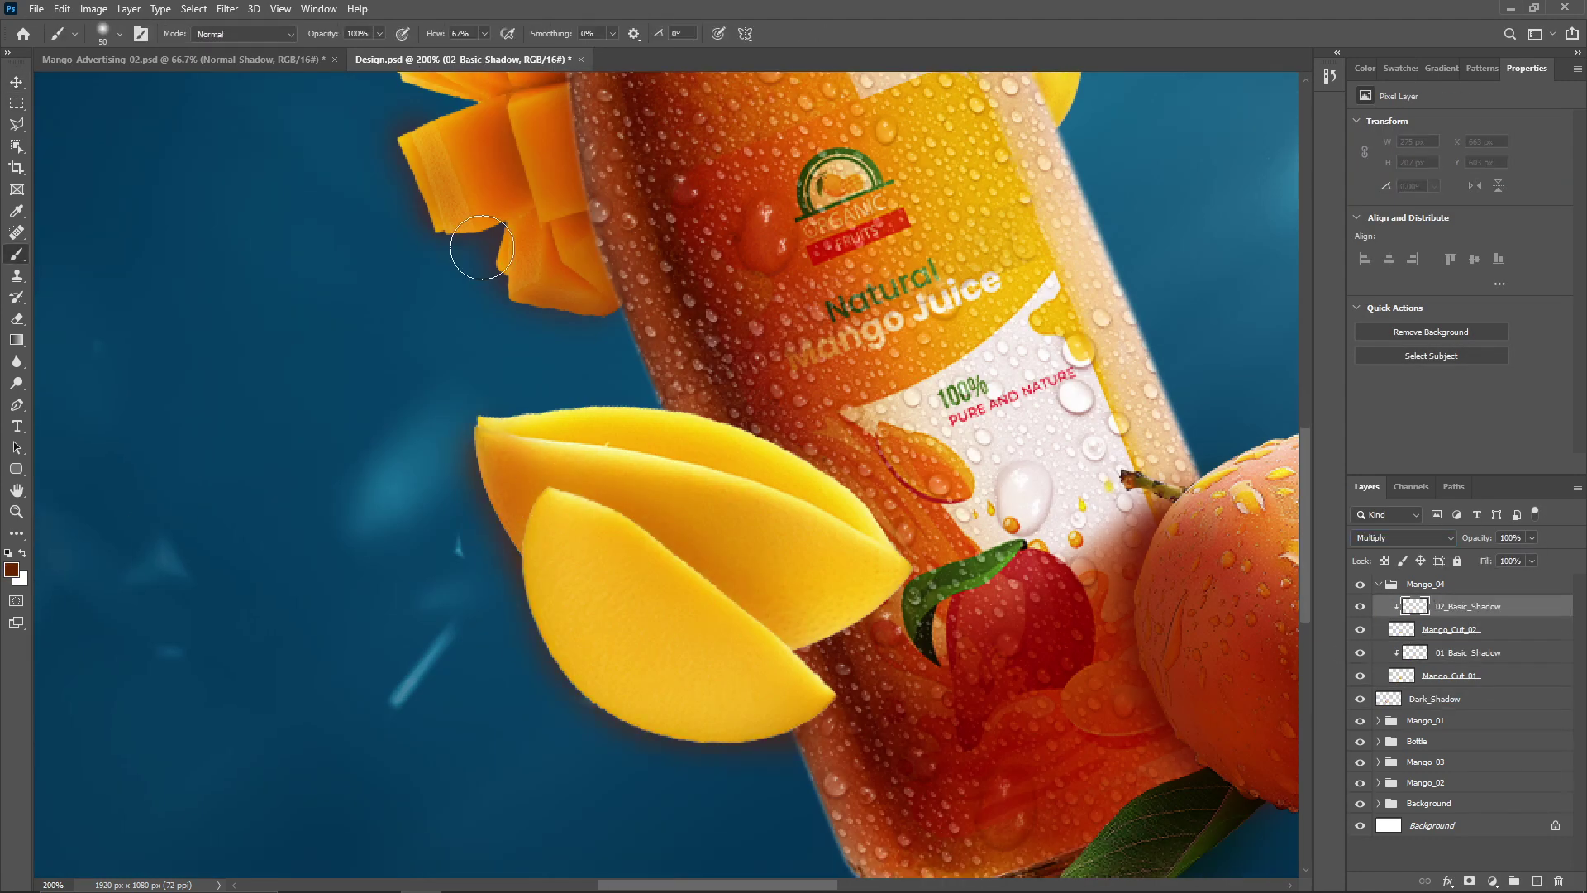
left_click_drag(537, 512, 677, 727)
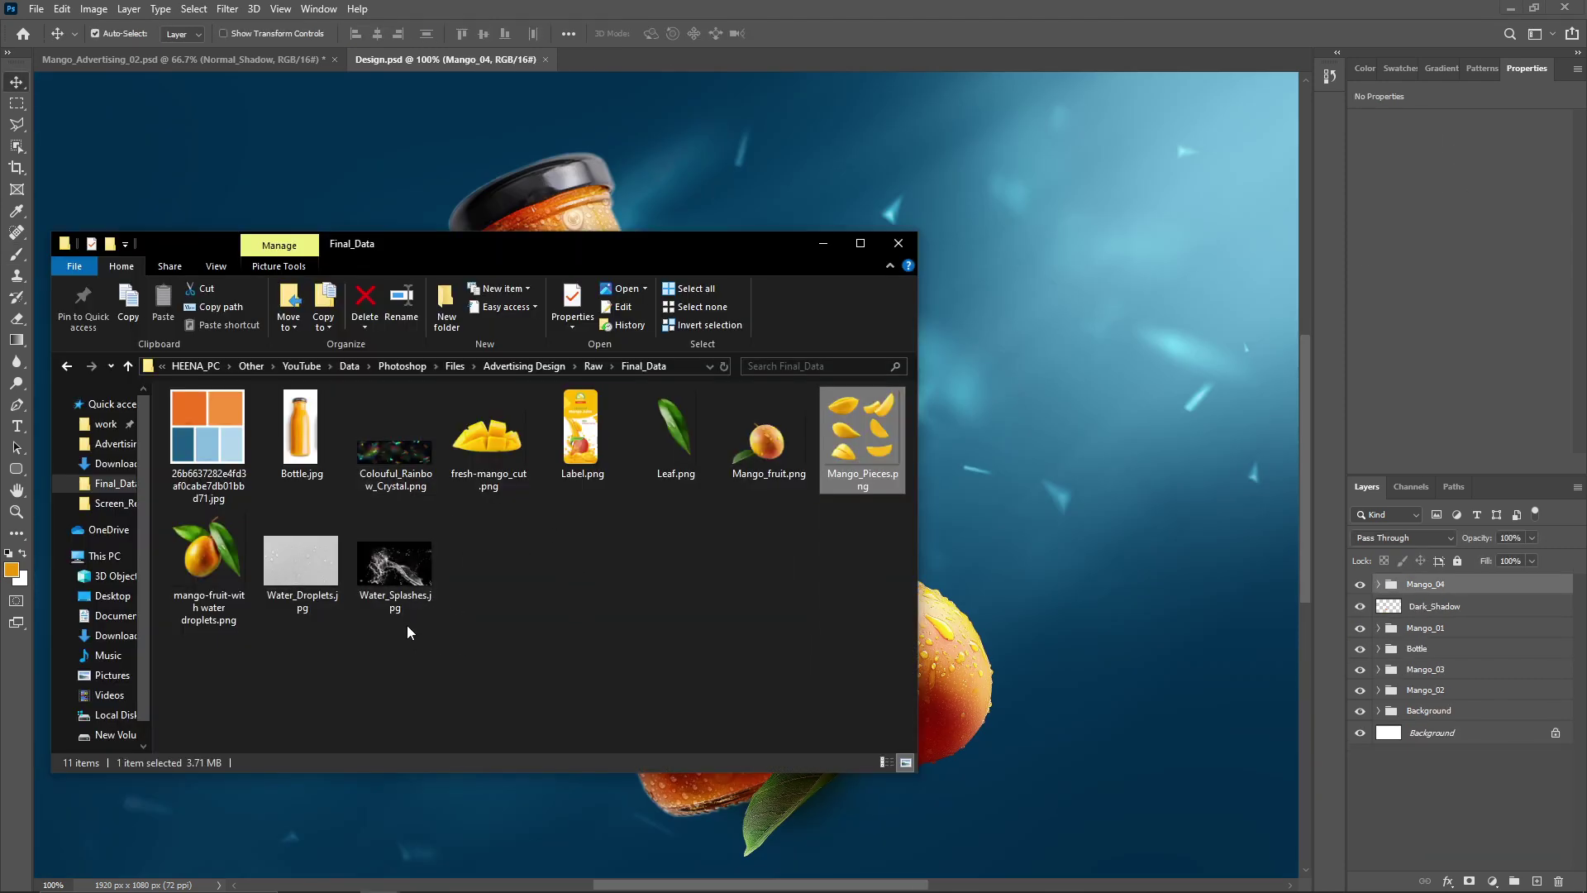
Place Water_Splashes.jpg scaled down over the bottle's cap and set its blend mode to Screen.
left_click(411, 601)
left_click_drag(420, 564, 1073, 552)
left_click_drag(1208, 153, 709, 450)
left_click_drag(416, 624, 603, 277)
left_click_drag(896, 103, 658, 245)
left_click_drag(552, 374, 620, 302)
left_click(1403, 537)
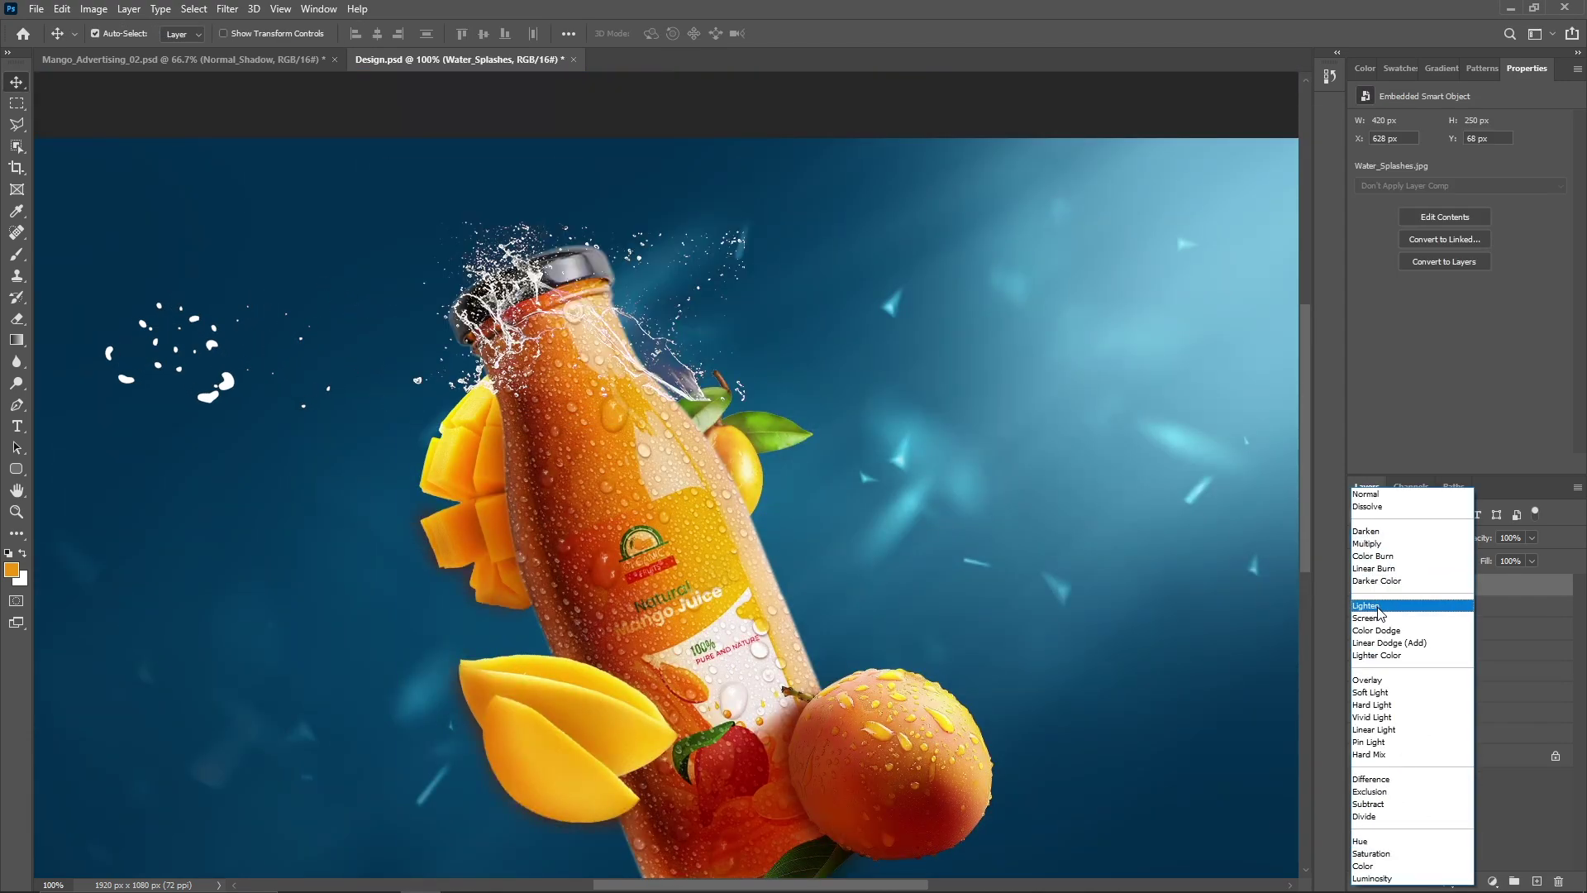
left_click(1376, 612)
Move the water splash to the right of the bottle's neck and apply a Hue/Saturation adjustment to it.
left_click_drag(578, 354, 831, 379)
key("ctrl+plus")
key("ctrl+plus")
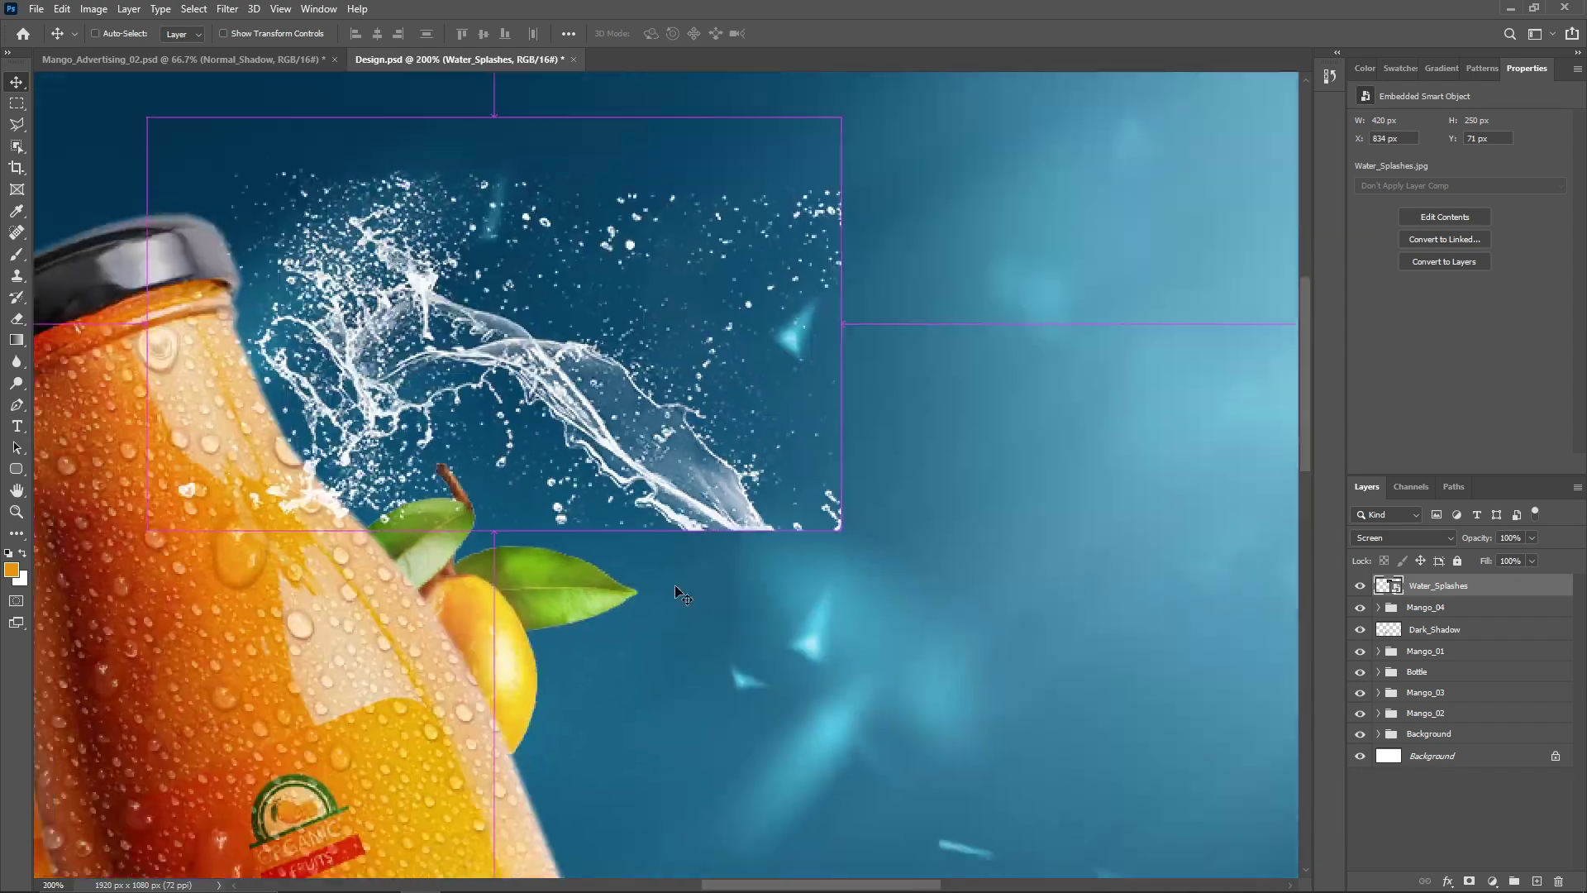
left_click(93, 8)
left_click(298, 143)
left_click_drag(1039, 339, 1120, 339)
key("Return")
Duplicate the Water_Splashes layer, hide the original, and move the copy over the bottle cap.
key("ctrl+j")
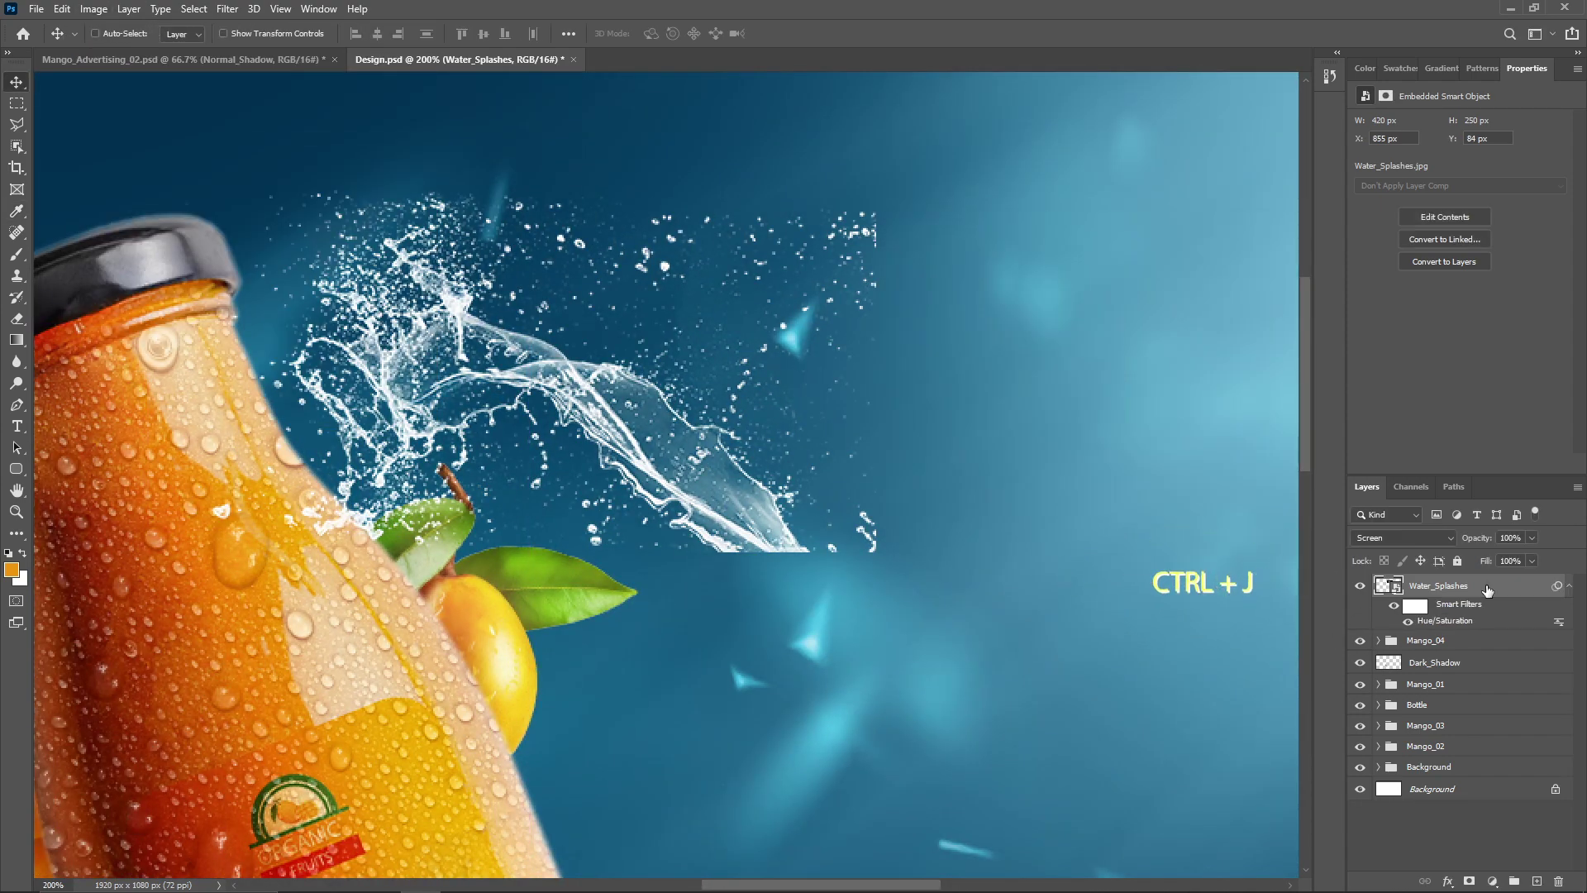
left_click(1360, 641)
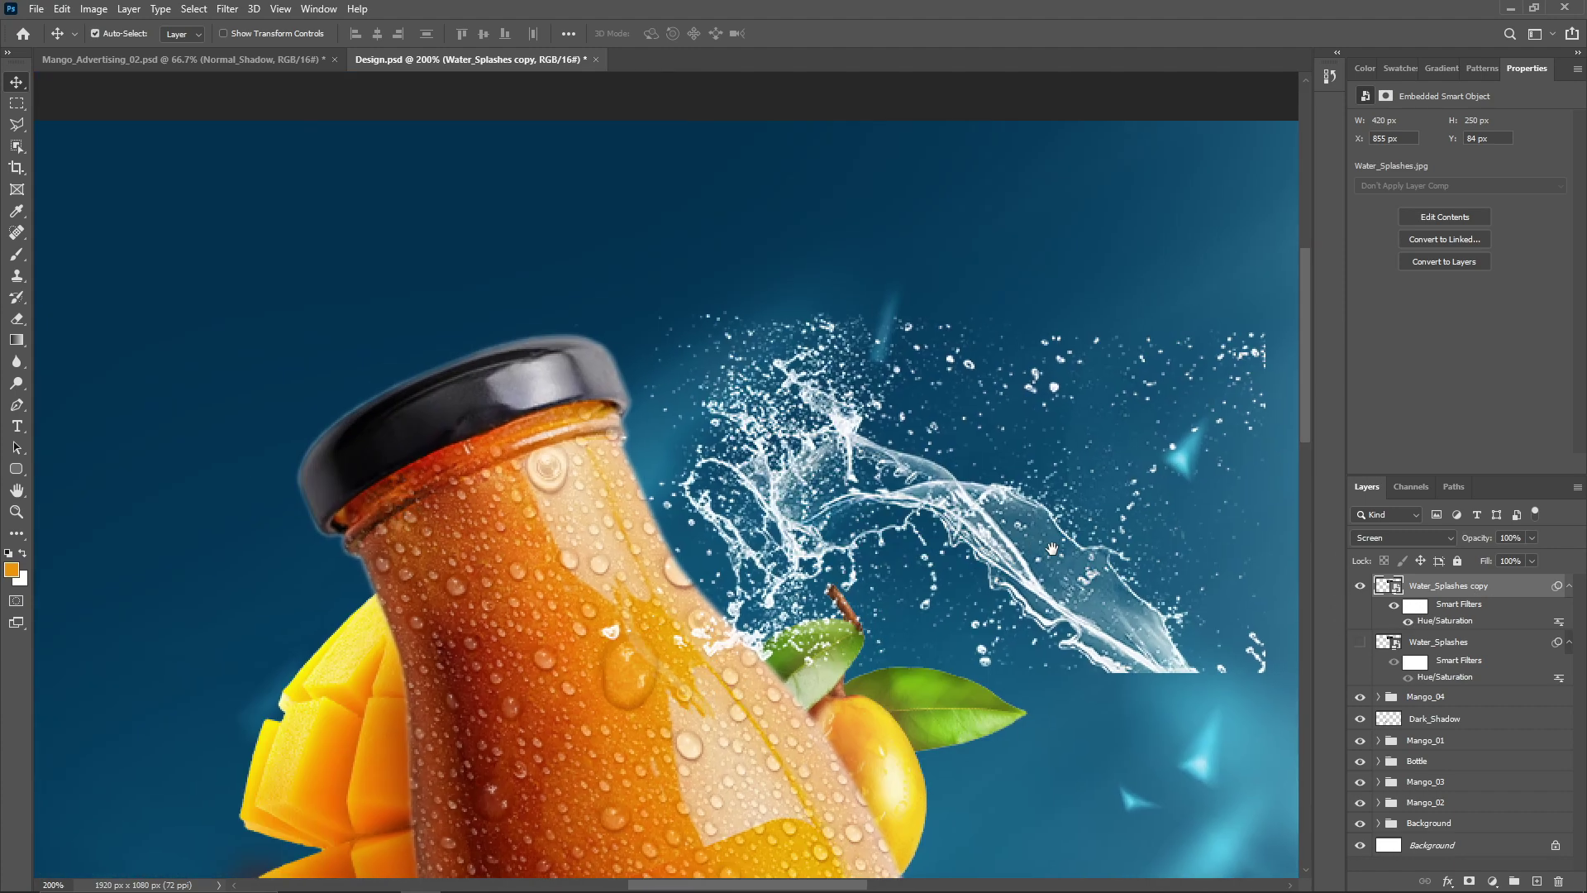
left_click_drag(975, 463, 583, 447)
Start warping the splash copy and divide its warp mesh with two vertical and two horizontal splits.
key("ctrl+t")
right_click(583, 300)
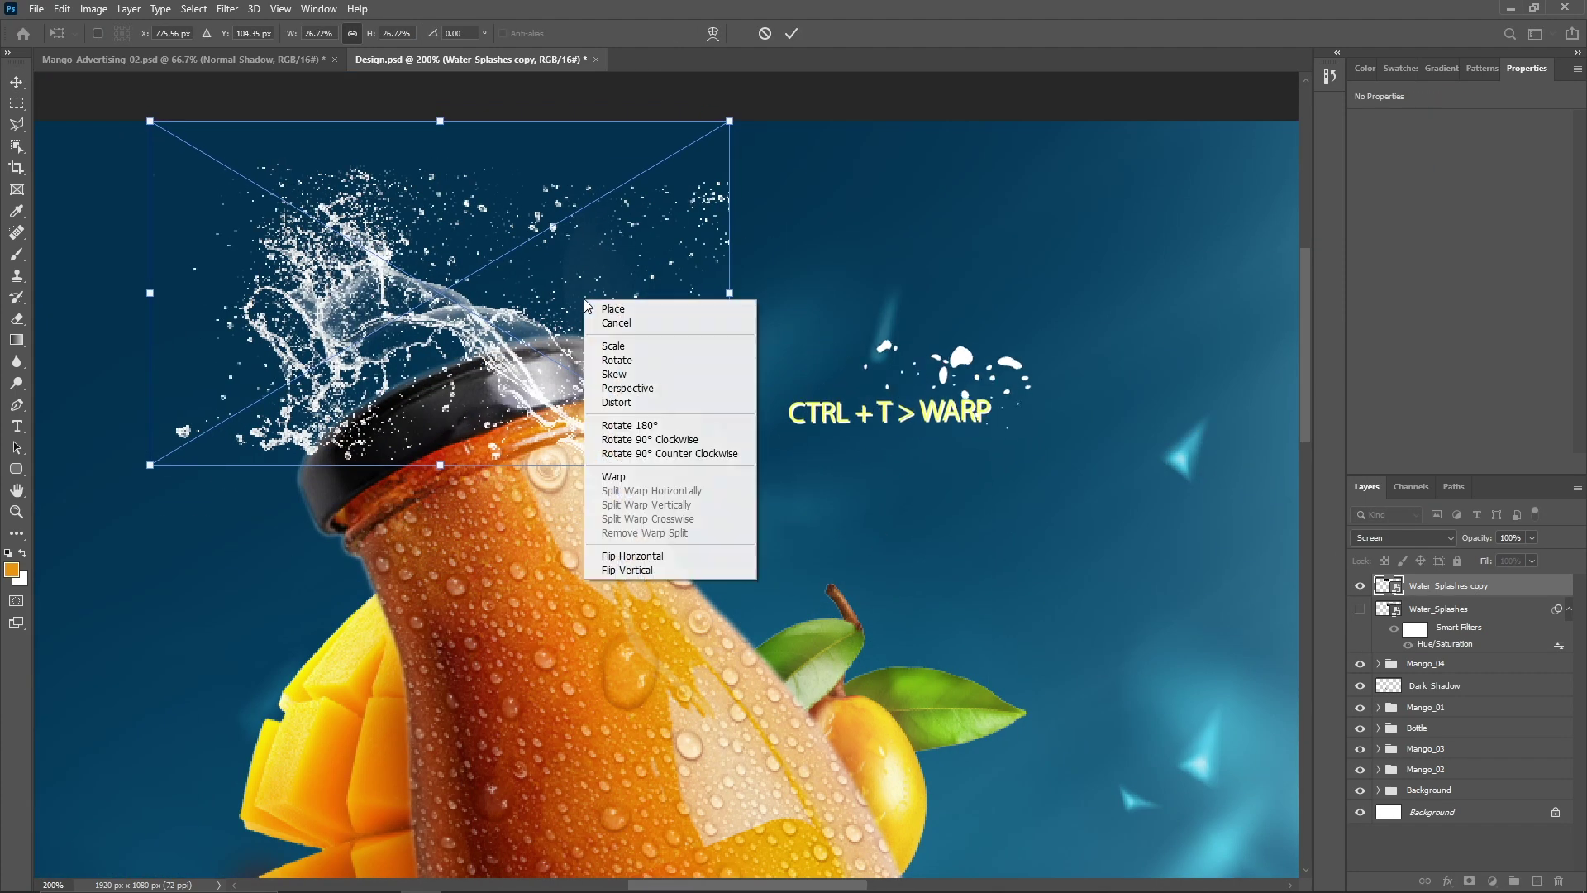
left_click(657, 477)
right_click(538, 297)
left_click(612, 505)
left_click(309, 248)
right_click(548, 376)
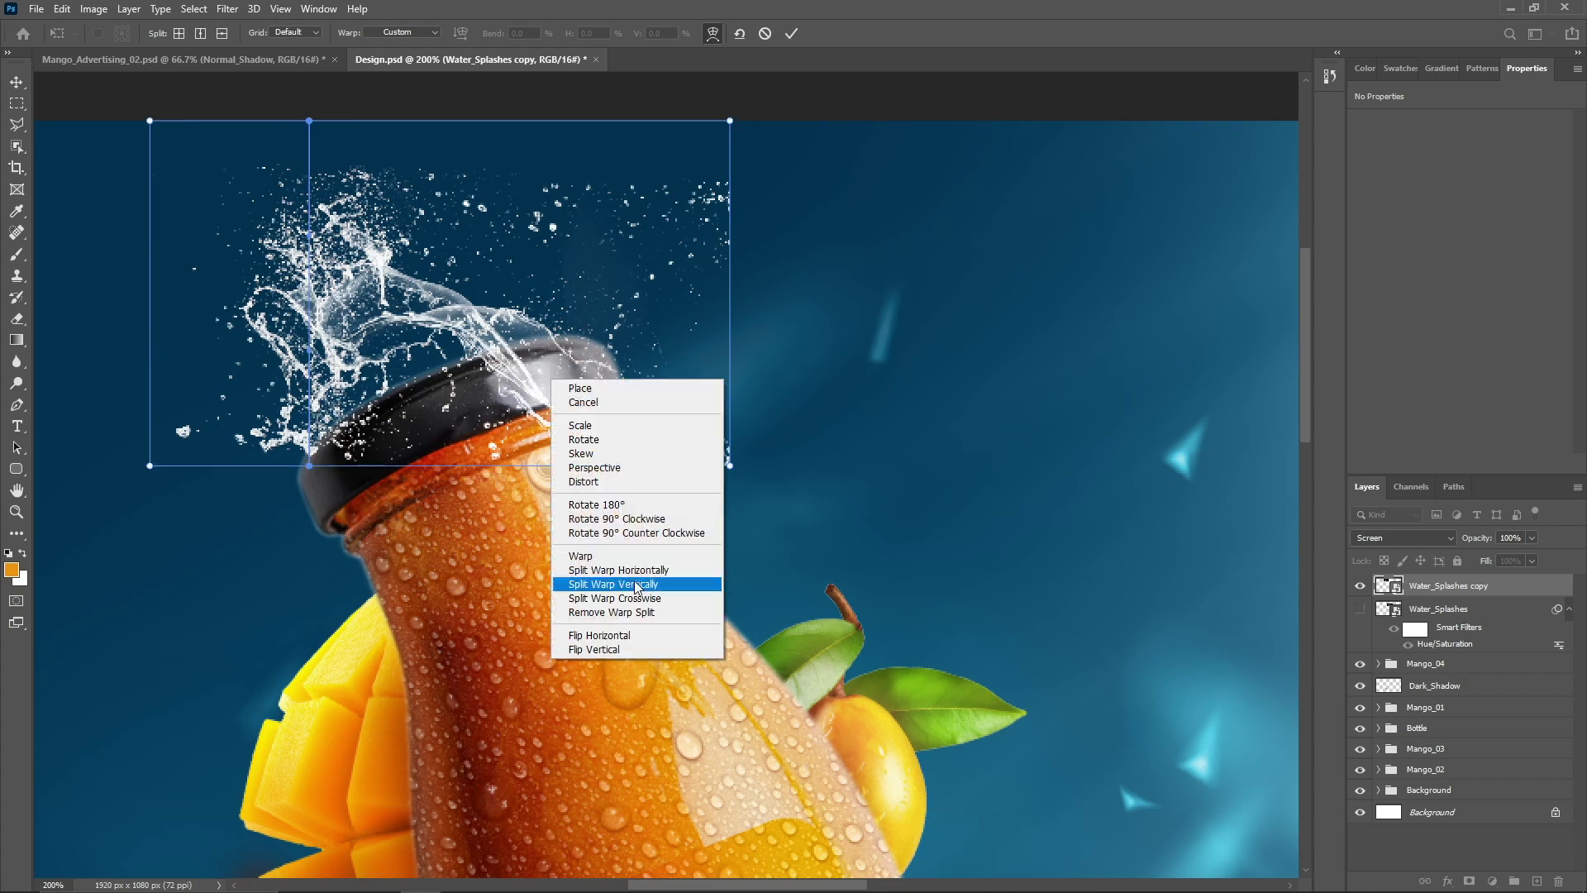
left_click(634, 584)
left_click(522, 300)
right_click(586, 426)
left_click(653, 616)
left_click(653, 345)
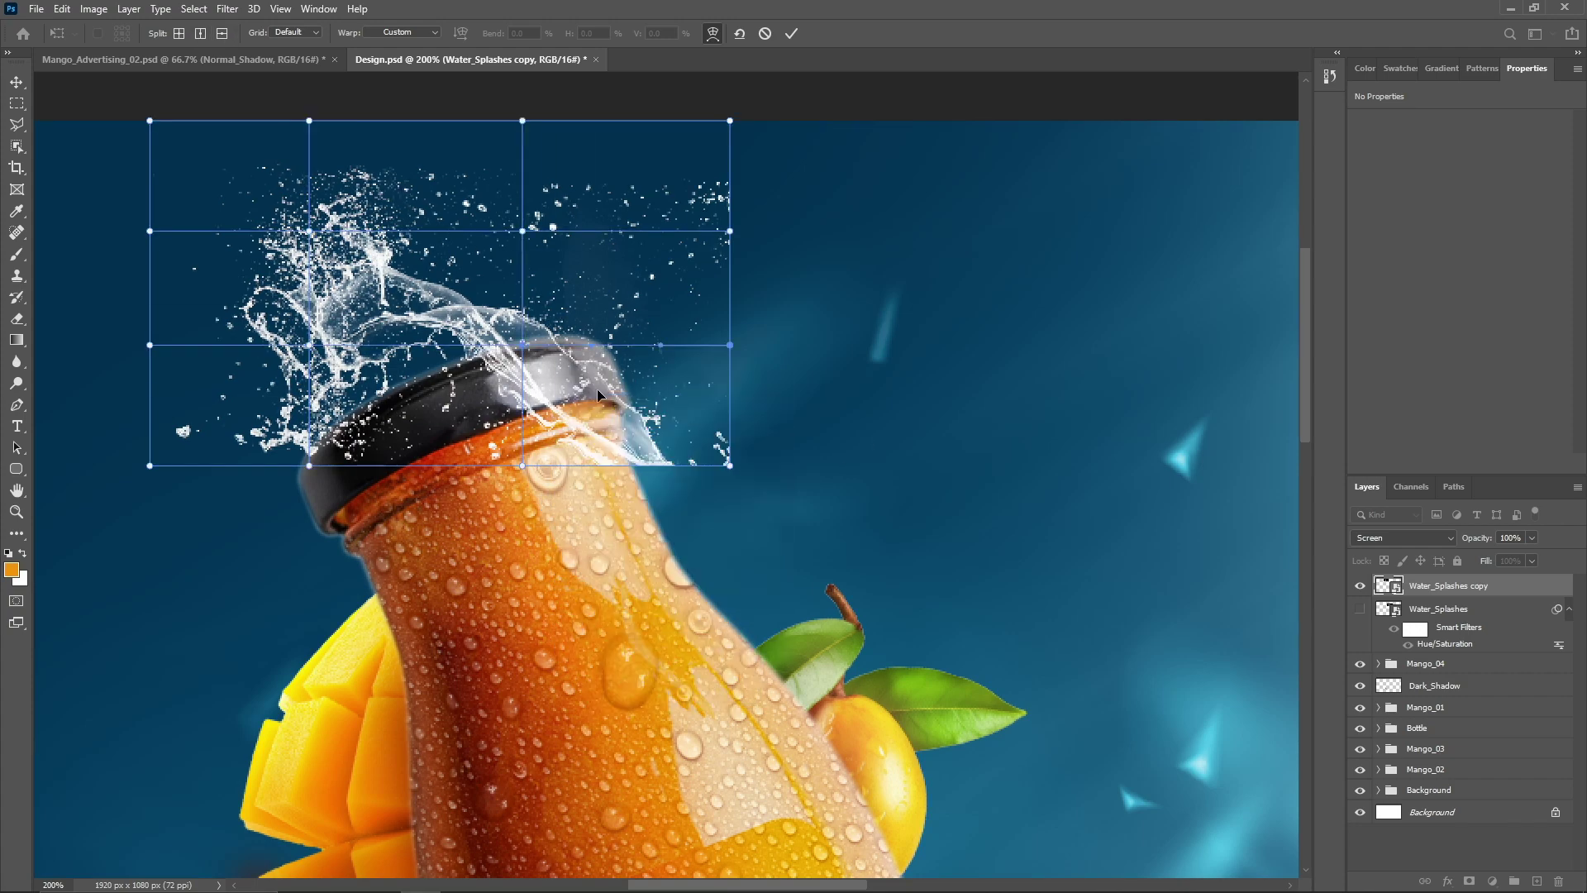
Bend the splash copy's warp mesh so the water wraps around the bottle cap, and apply the warp.
left_click_drag(730, 466, 684, 479)
left_click_drag(522, 345, 568, 331)
mouse_move(331, 409)
left_mouse_down()
mouse_move(388, 395)
mouse_move(338, 439)
left_mouse_up()
key("Return")
Add a layer mask to the splash copy on the cap and bring up the brush presets for painting it.
left_click(1469, 880)
left_click(20, 260)
left_click(318, 9)
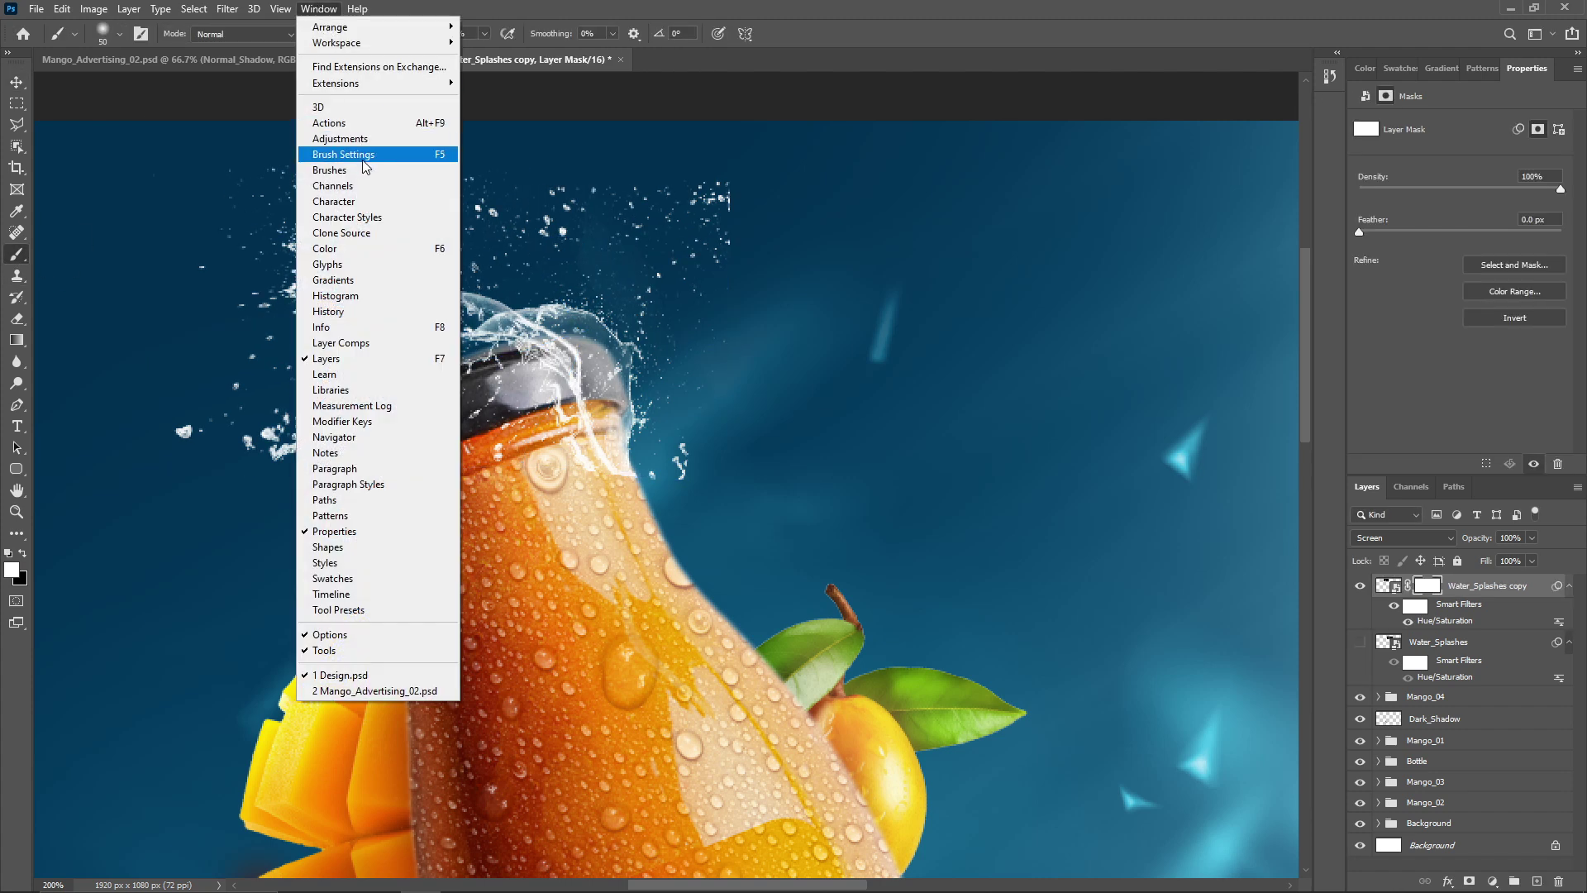
left_click(390, 155)
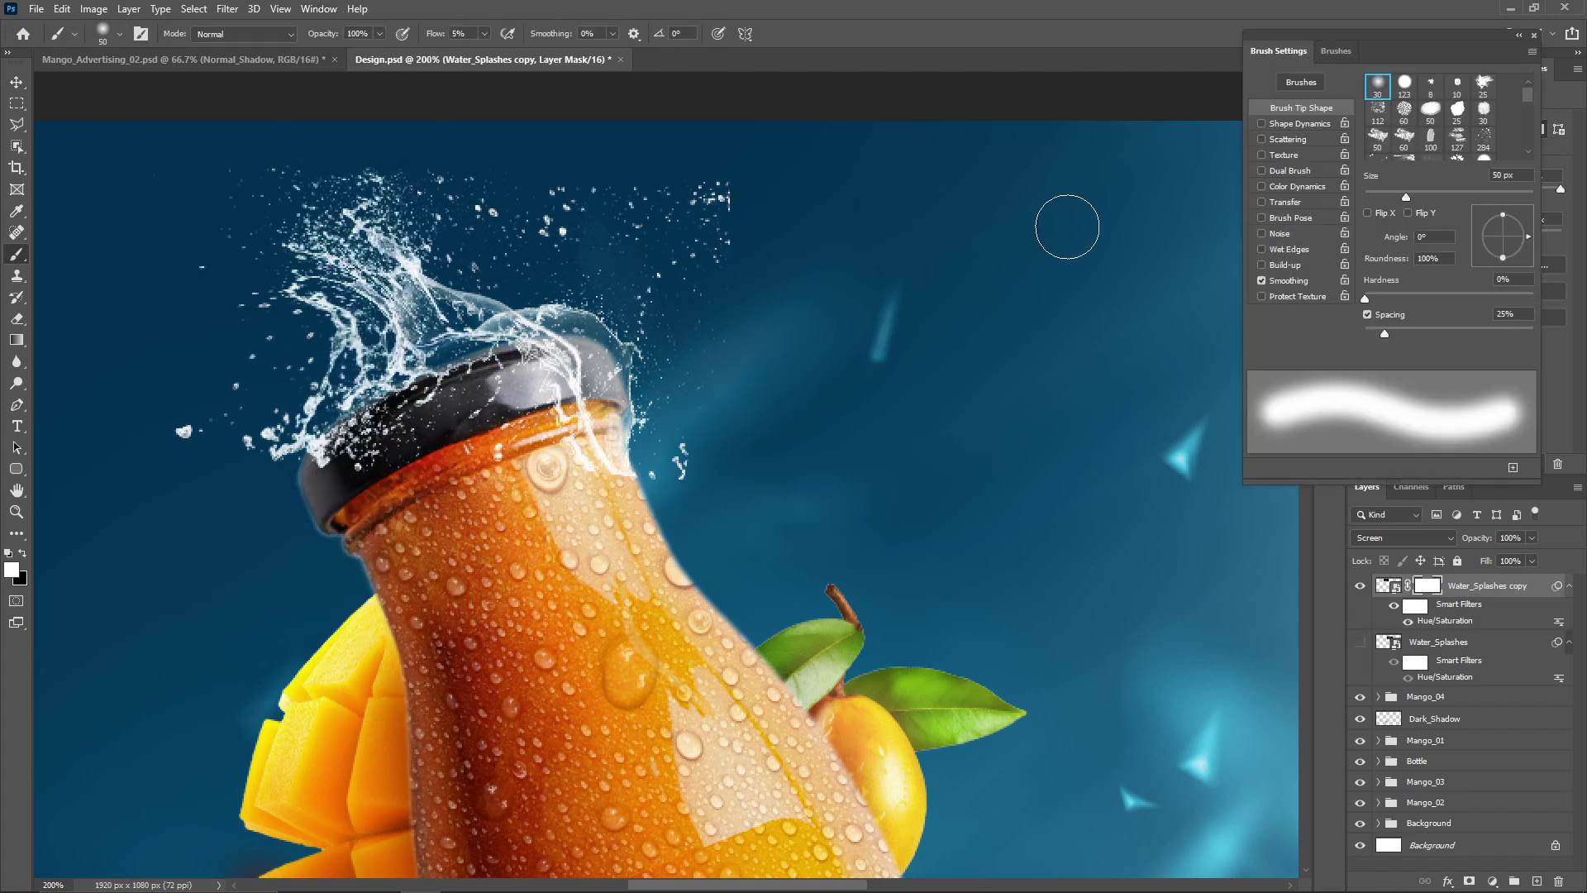
left_click_drag(1397, 48, 1229, 56)
left_click(1169, 57)
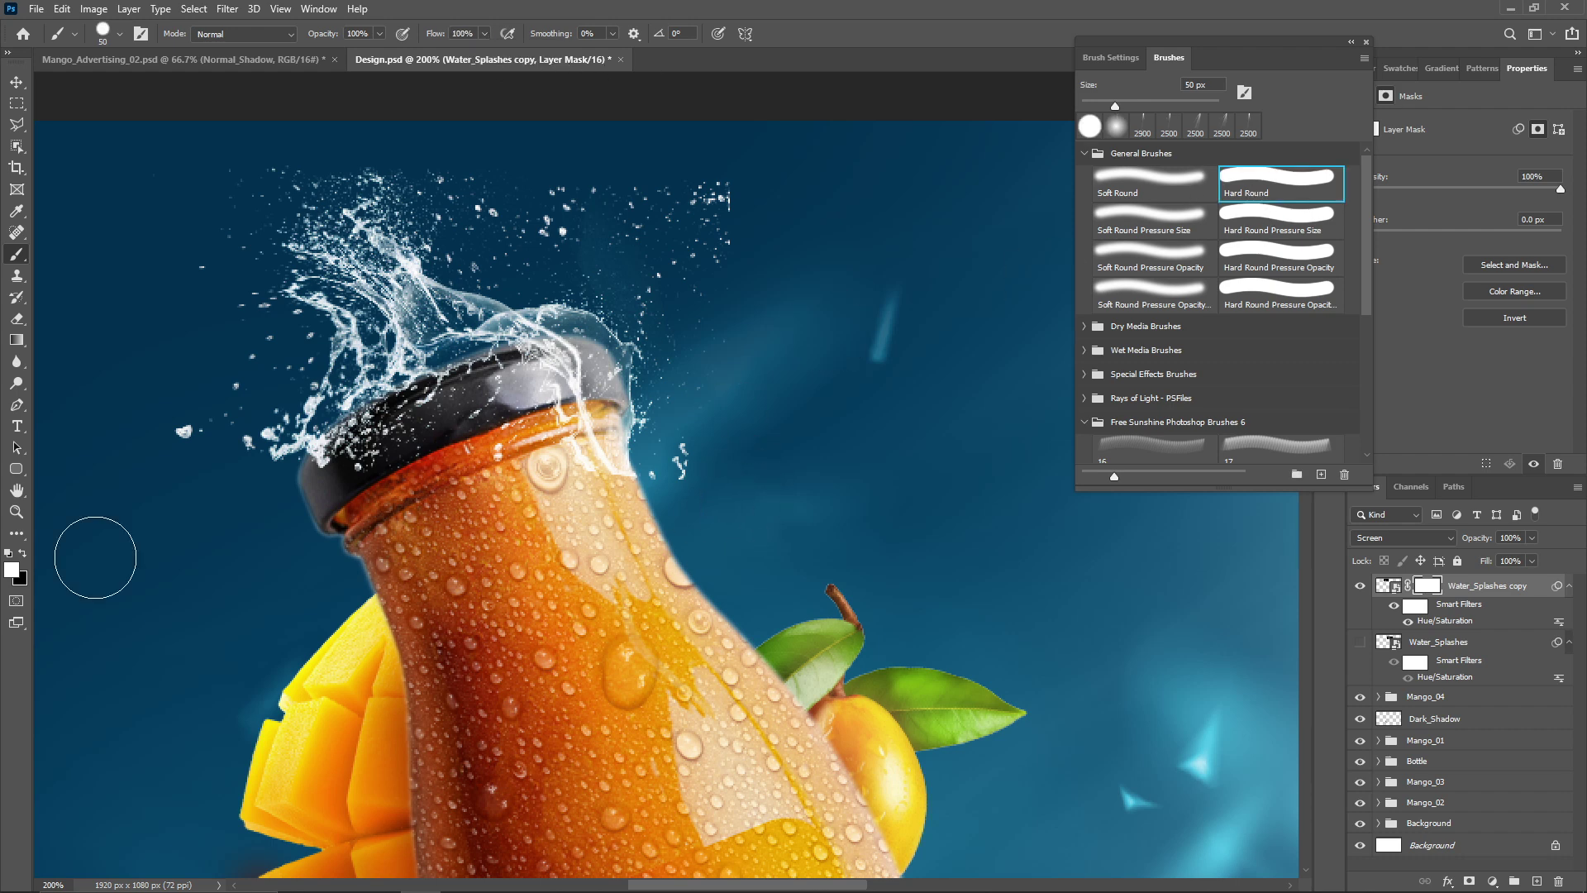
Mask out stray droplets around the cap splash with a Hard Round brush, and blend its edges with Soft Round at reduced flow.
mouse_move(745, 230)
left_mouse_down()
mouse_move(468, 155)
mouse_move(572, 243)
left_mouse_up()
left_click(484, 33)
left_click_drag(490, 53, 443, 53)
left_click(1153, 184)
left_click_drag(609, 338, 183, 440)
mouse_move(463, 430)
left_mouse_down()
mouse_move(537, 413)
mouse_move(356, 454)
mouse_move(347, 435)
left_mouse_up()
scroll(552, 630, "up", 2)
Duplicate the hidden Water_Splashes layer, show the copy, and reshape it into an upright splash along the bottle's right side.
left_click(1459, 649)
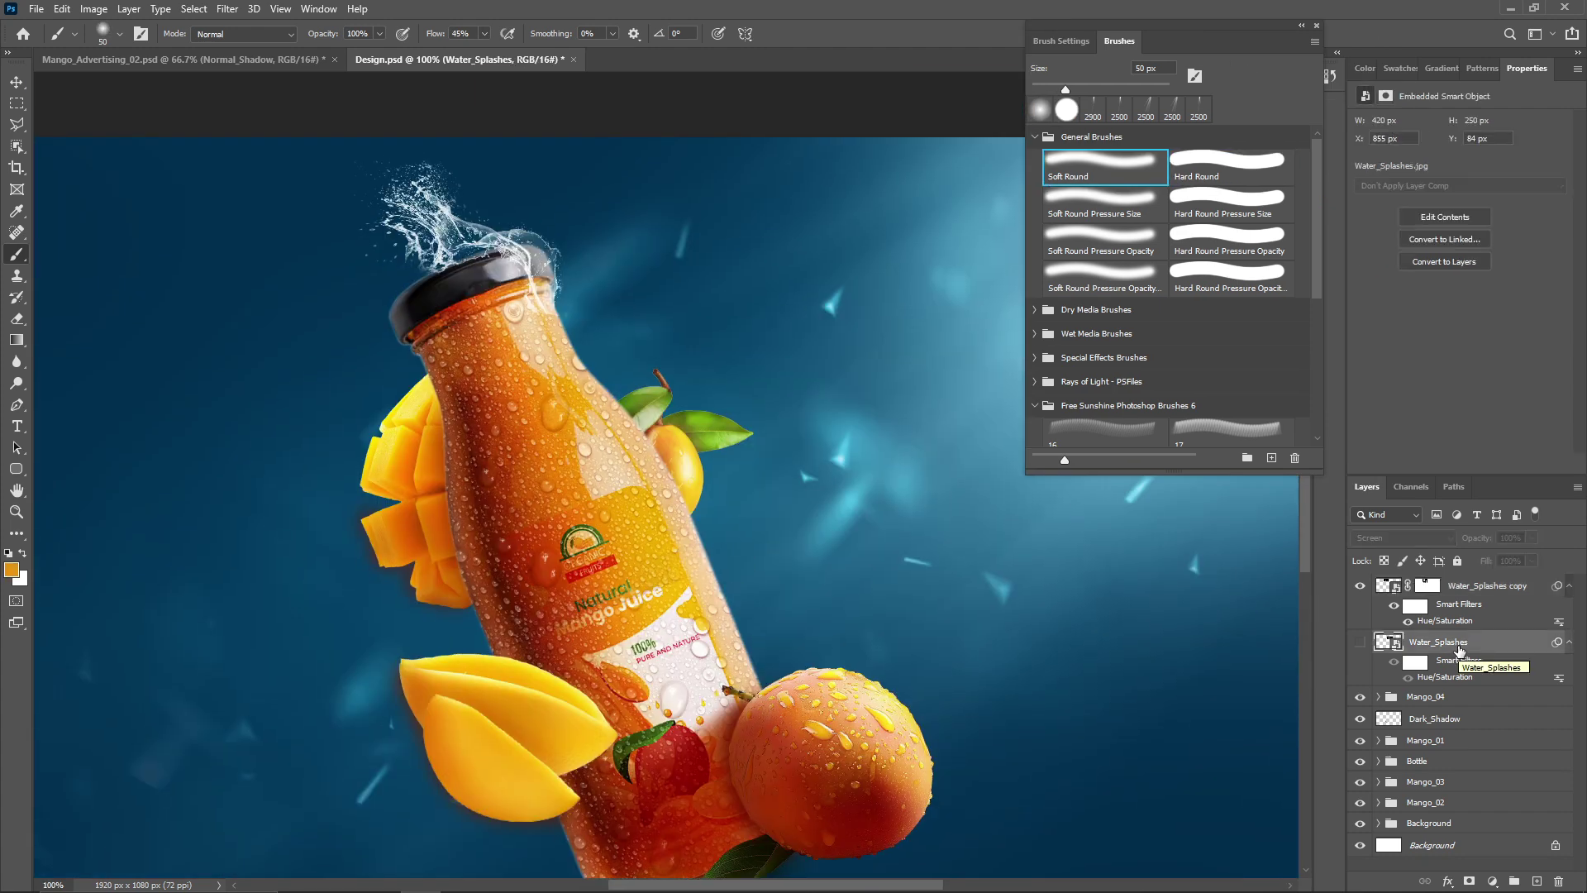
key("ctrl+j")
left_click(1360, 641)
key("ctrl+t")
key("Return")
left_click_drag(759, 346, 791, 496)
left_click_drag(926, 347, 934, 628)
left_click_drag(744, 552, 797, 578)
left_click_drag(974, 631, 985, 638)
key("Return")
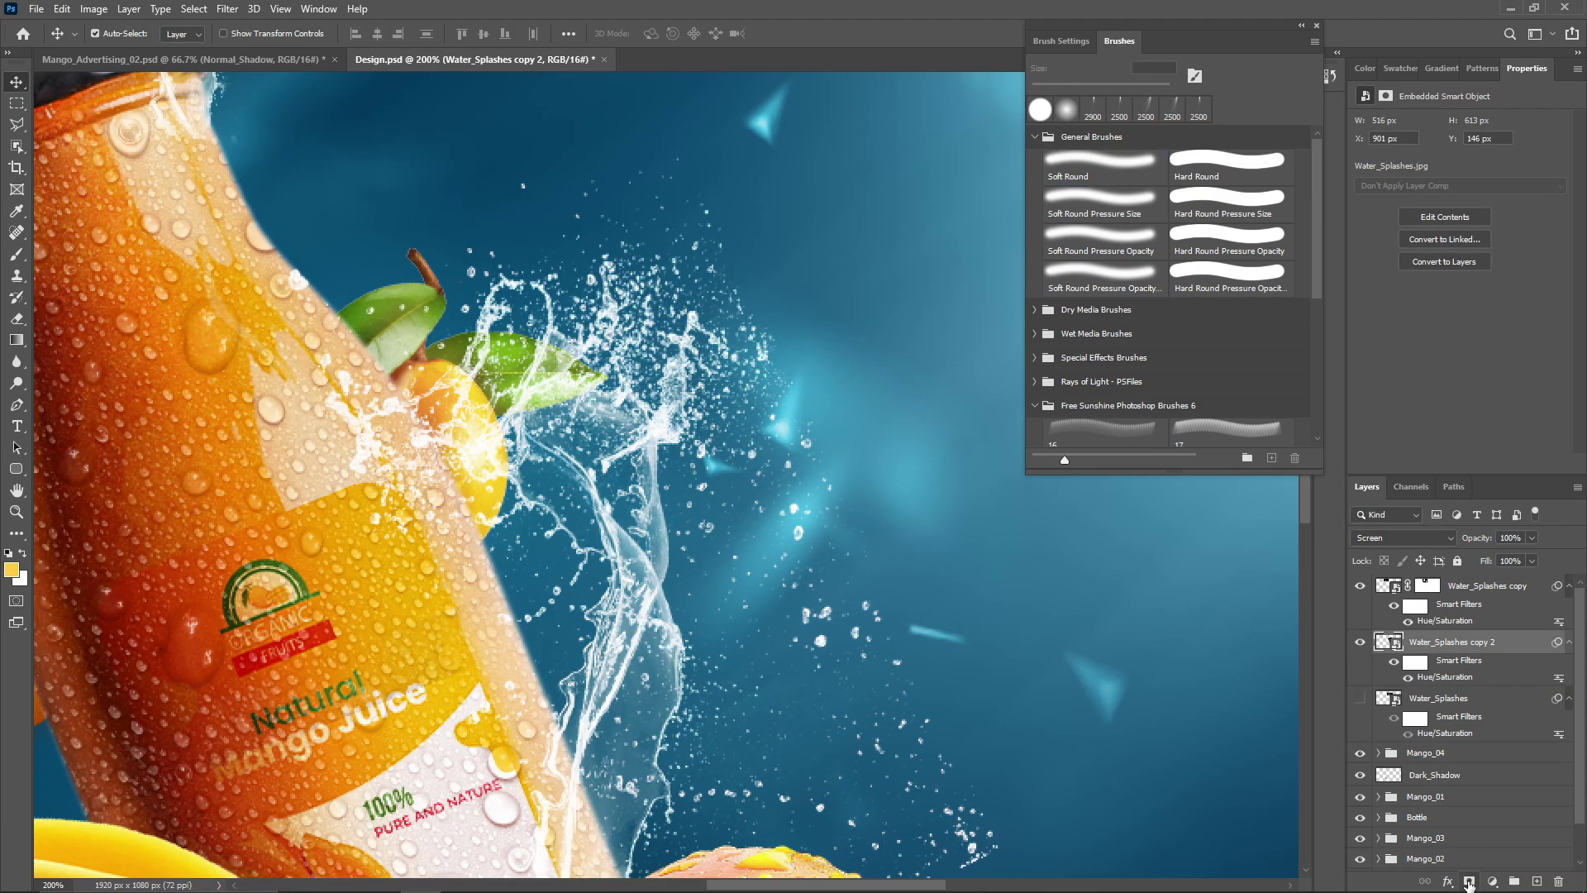
Add a mask to Water_Splashes copy 2 and erase its outer stray droplets with a 70 px Hard Round brush.
left_click(1468, 881)
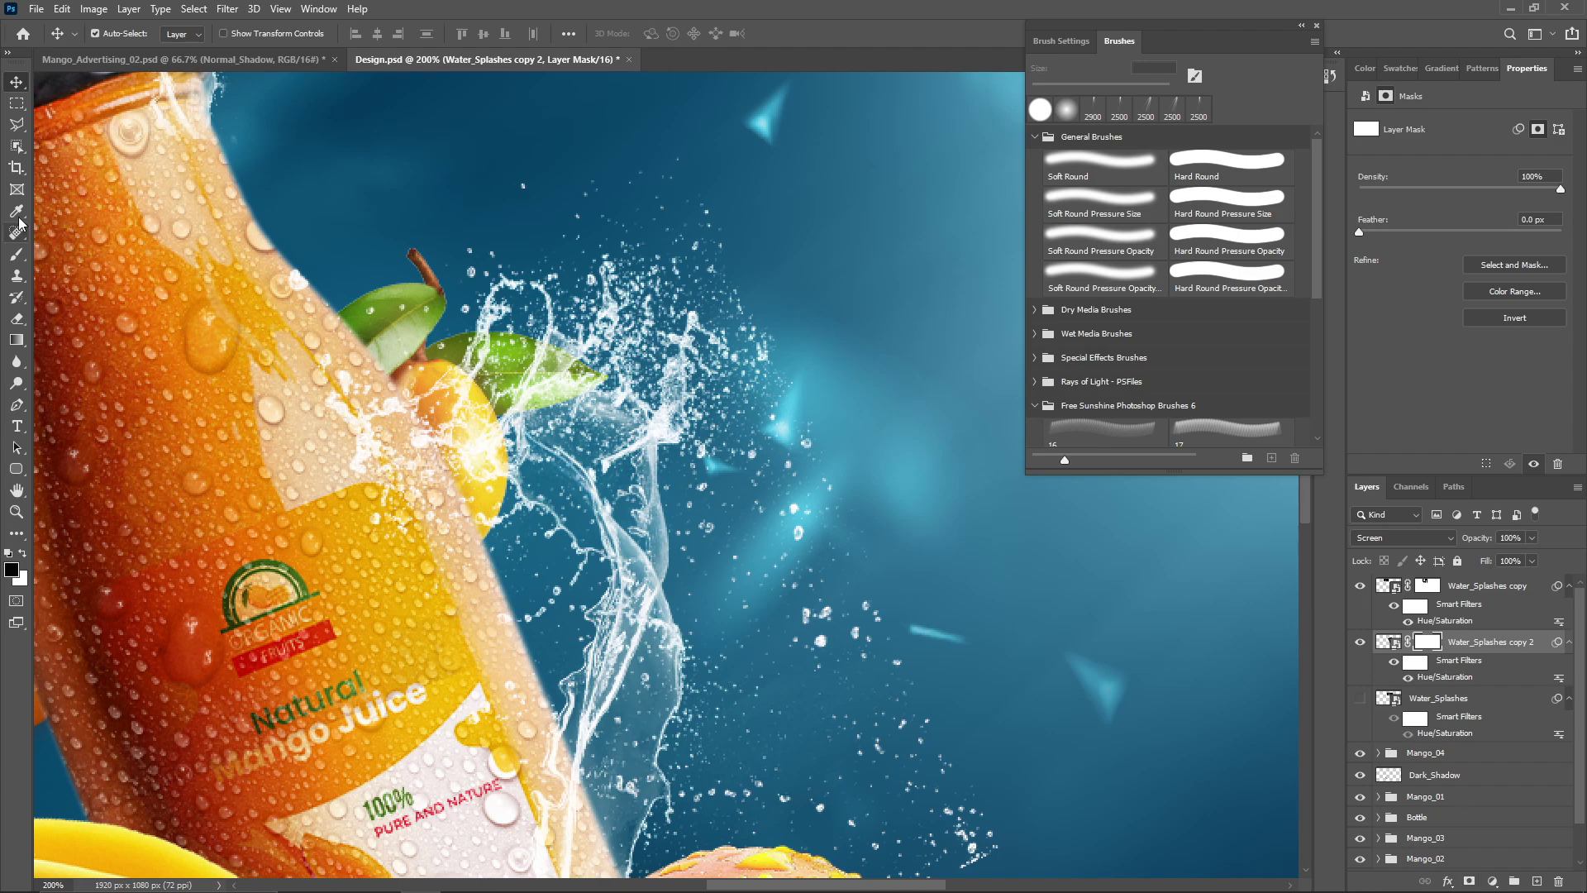
left_click(16, 254)
key("bracketright")
key("bracketright")
left_click_drag(877, 744, 832, 457)
left_click_drag(796, 355, 831, 552)
left_click_drag(690, 165, 732, 336)
left_click_drag(789, 463, 773, 335)
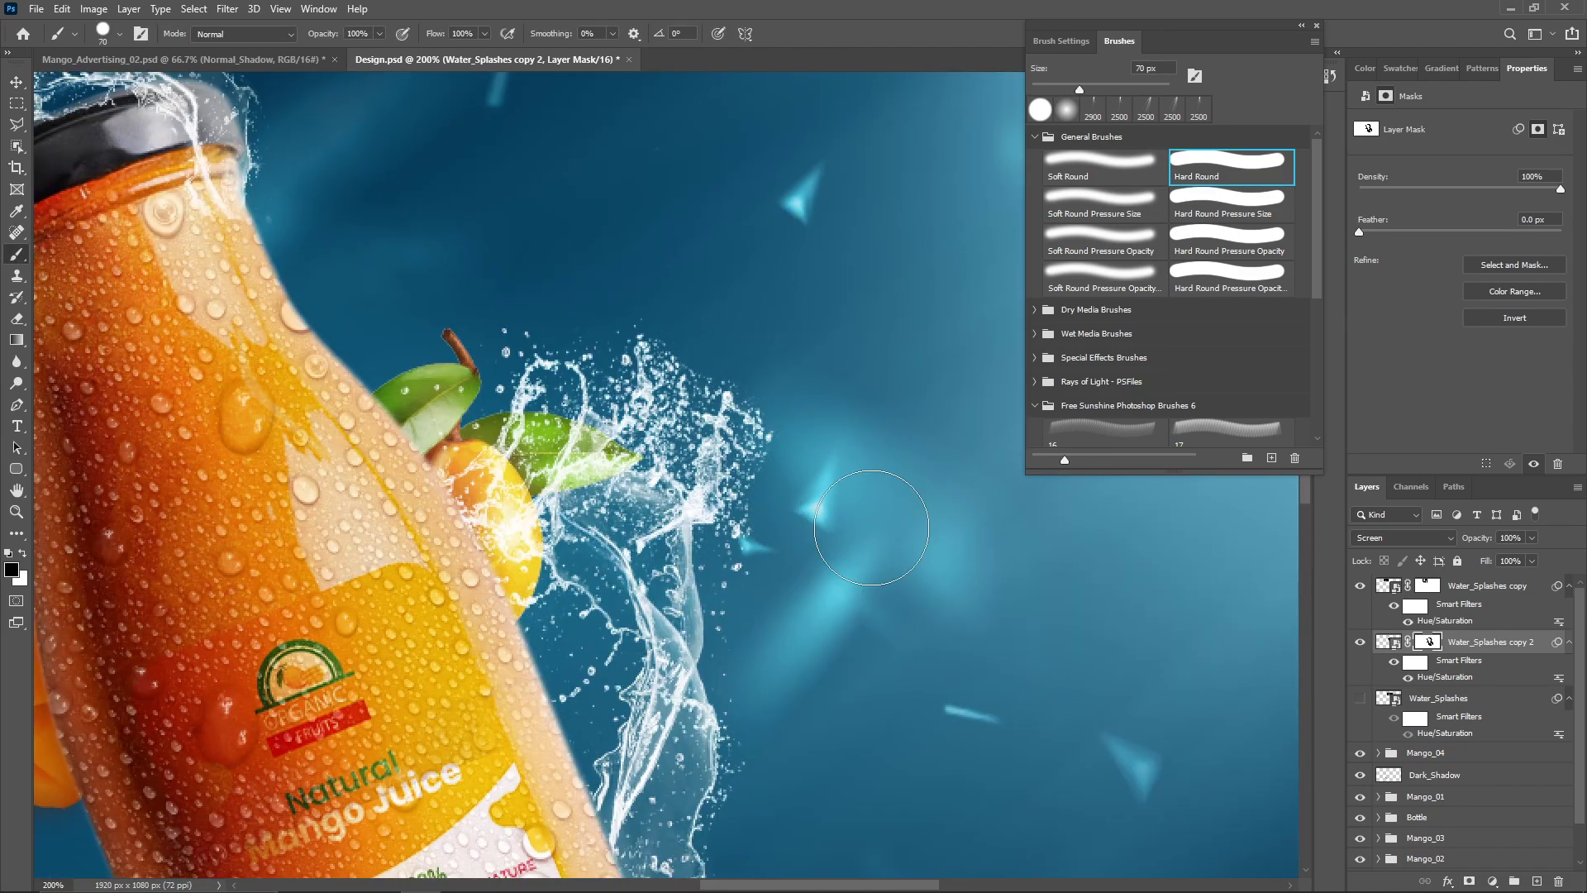
Duplicate the splash layer, transform the copy beside the cut mango at the bottle's lower left, and place it below the Bottle group.
scroll(808, 580, "down", 3)
key("ctrl+j")
key("v")
left_click_drag(775, 687, 500, 443)
key("ctrl+t")
right_click(708, 525)
left_click(781, 730)
key("Return")
left_click_drag(1474, 634, 1474, 767)
Reshape the splash copy behind the bottle around the cut mango and add a layer mask to it.
key("ctrl+t")
left_click_drag(678, 463, 657, 453)
left_click_drag(964, 358, 978, 395)
left_click_drag(743, 415, 744, 423)
mouse_move(439, 467)
left_mouse_down()
mouse_move(476, 490)
mouse_move(460, 490)
left_mouse_up()
key("Return")
scroll(496, 496, "down", 1)
key("b")
left_click(1469, 880)
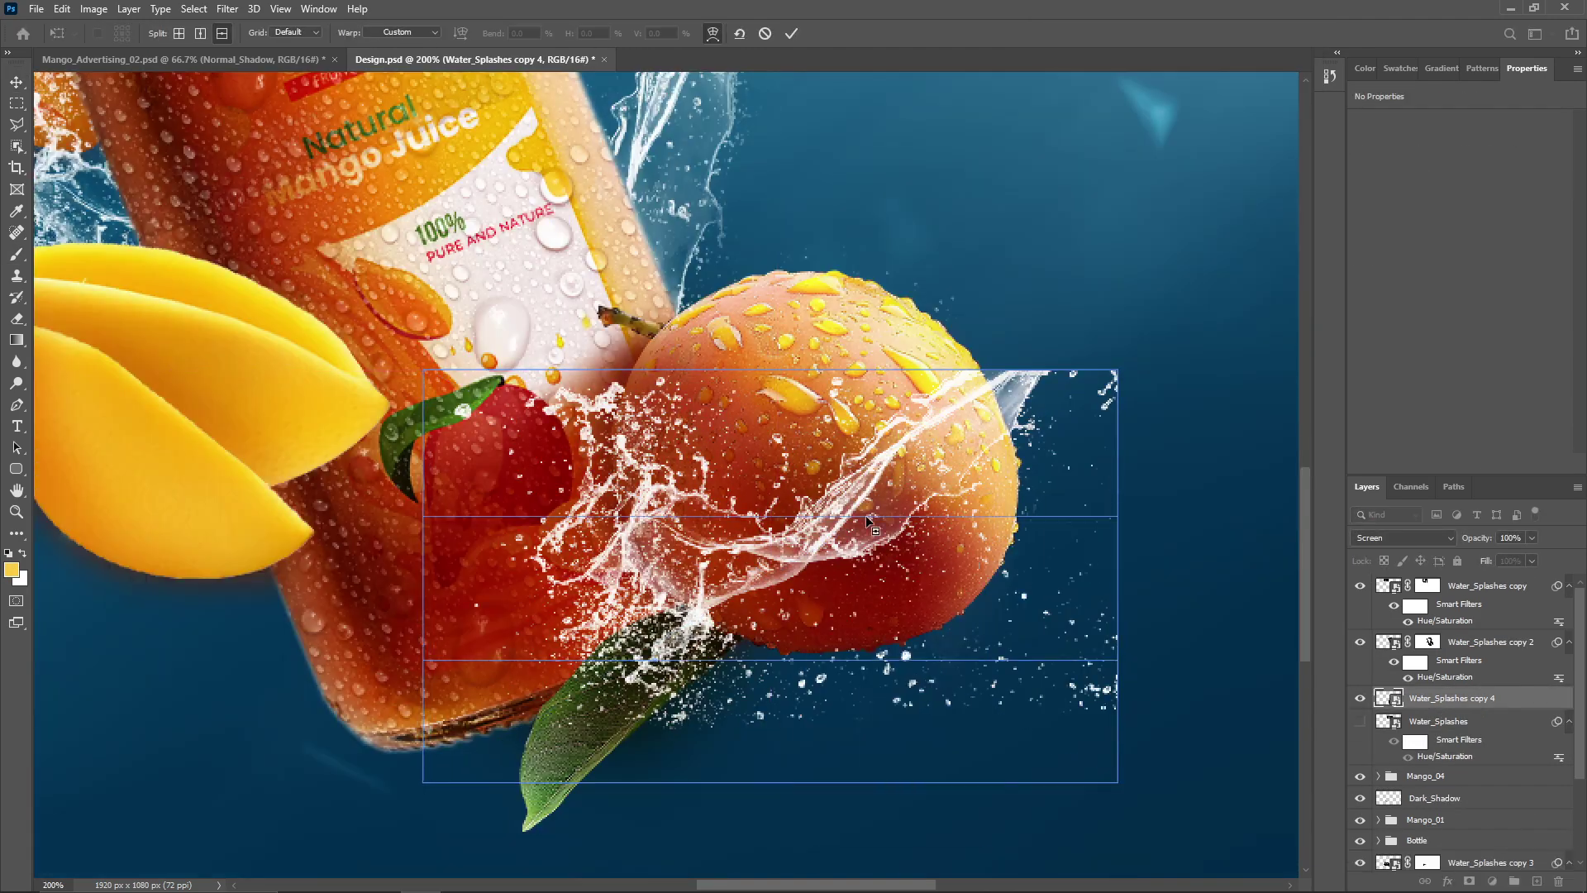
Apply the custom warp that wraps Water_Splashes copy 4 around the droplet-covered mango.
key("Return")
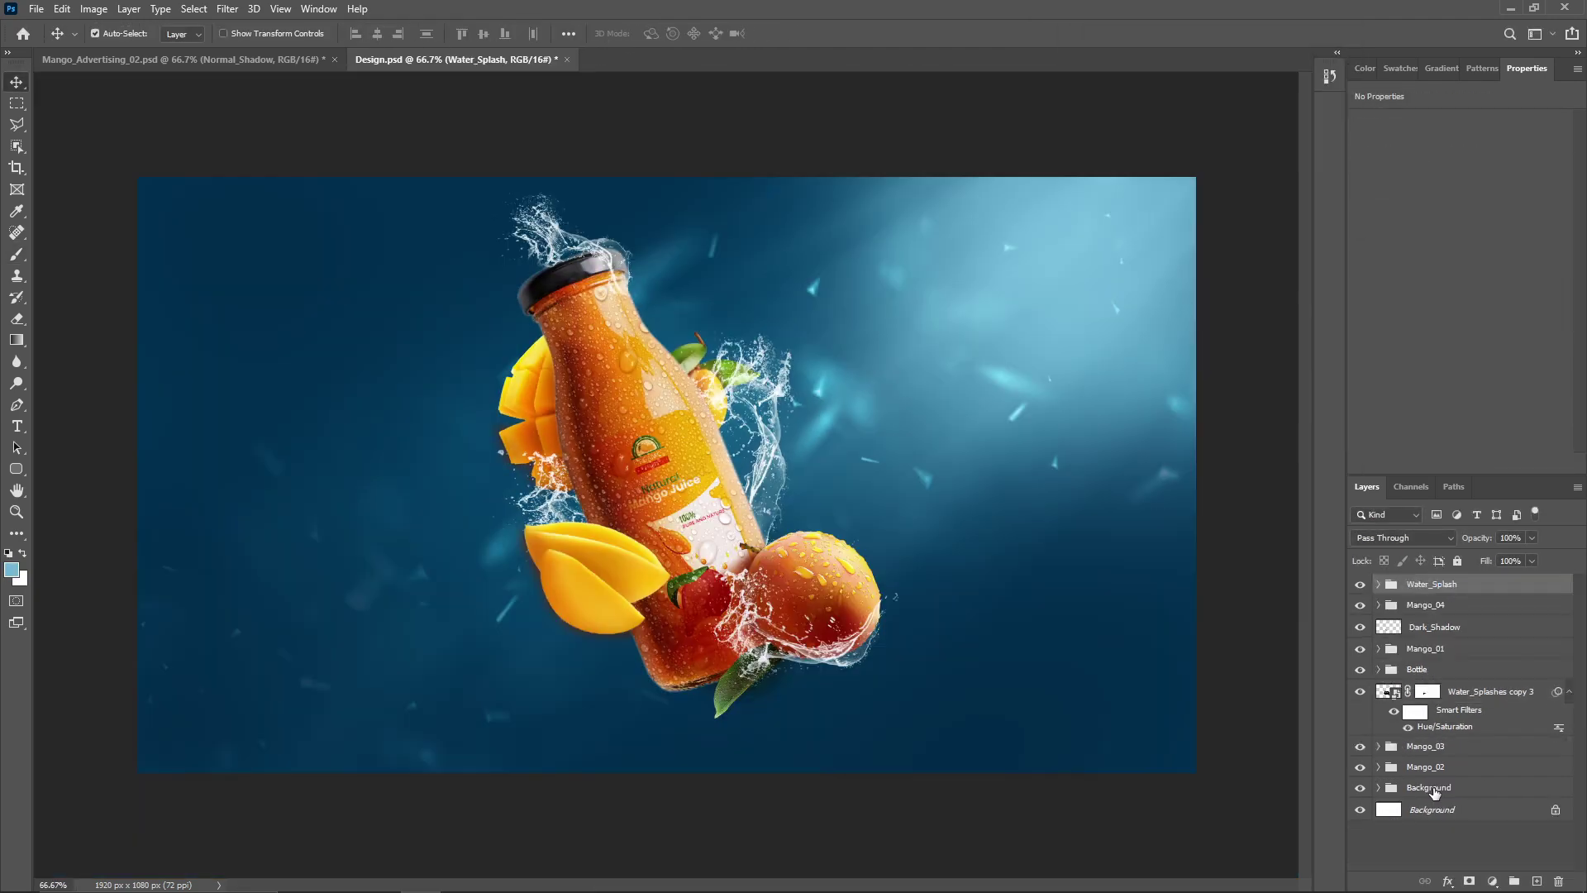
Add a new empty layer above Curves 1 inside the Background group.
left_click(1434, 788)
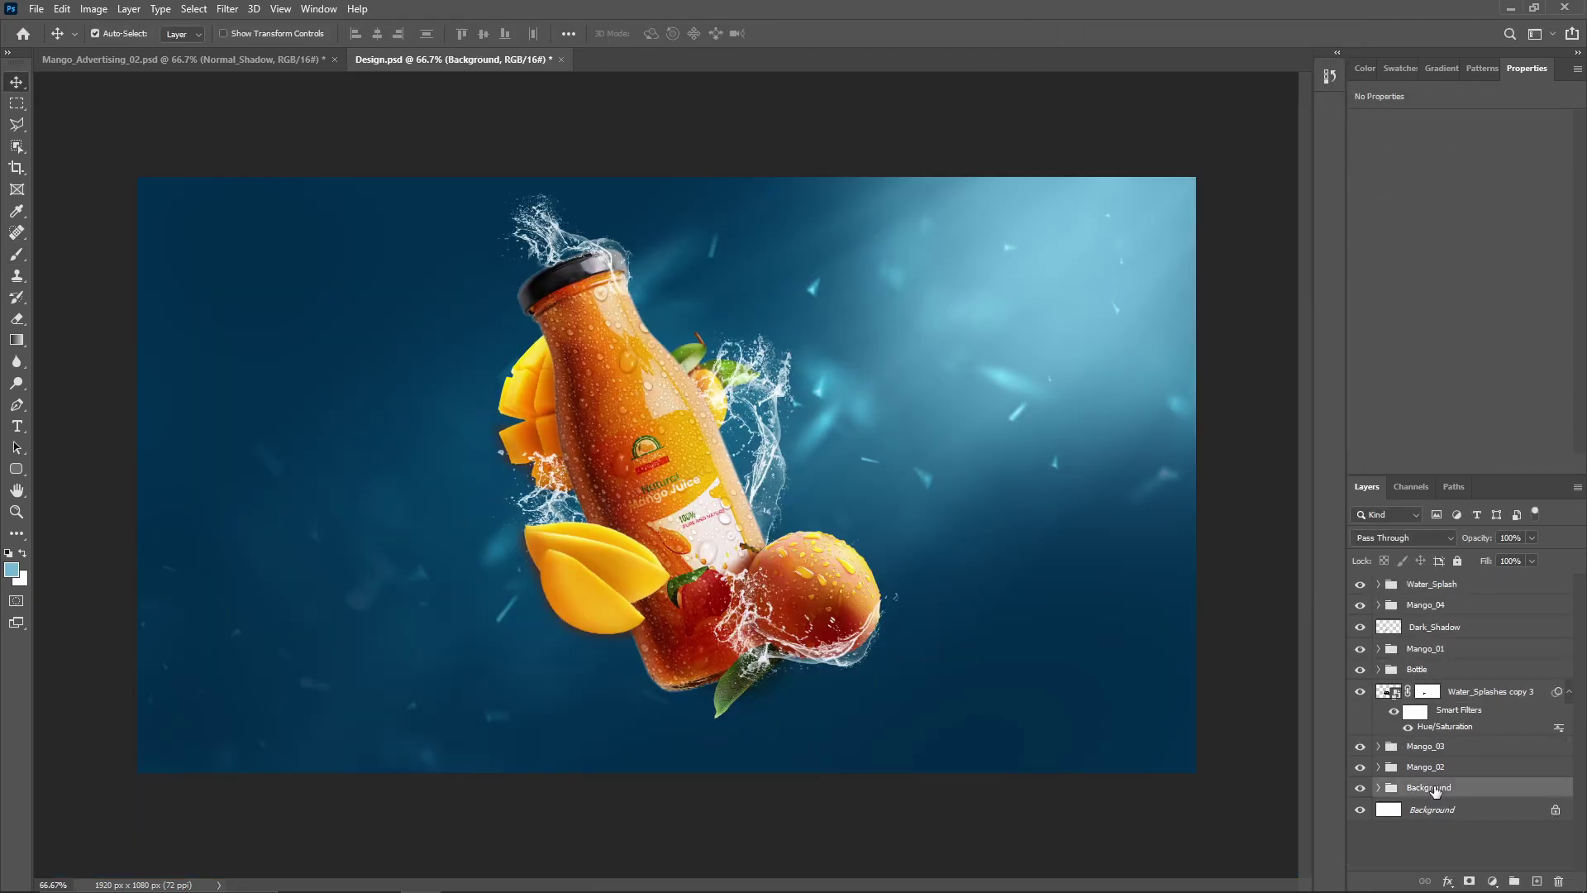
left_click(1378, 787)
scroll(1455, 752, "down", 2)
left_click(1484, 740)
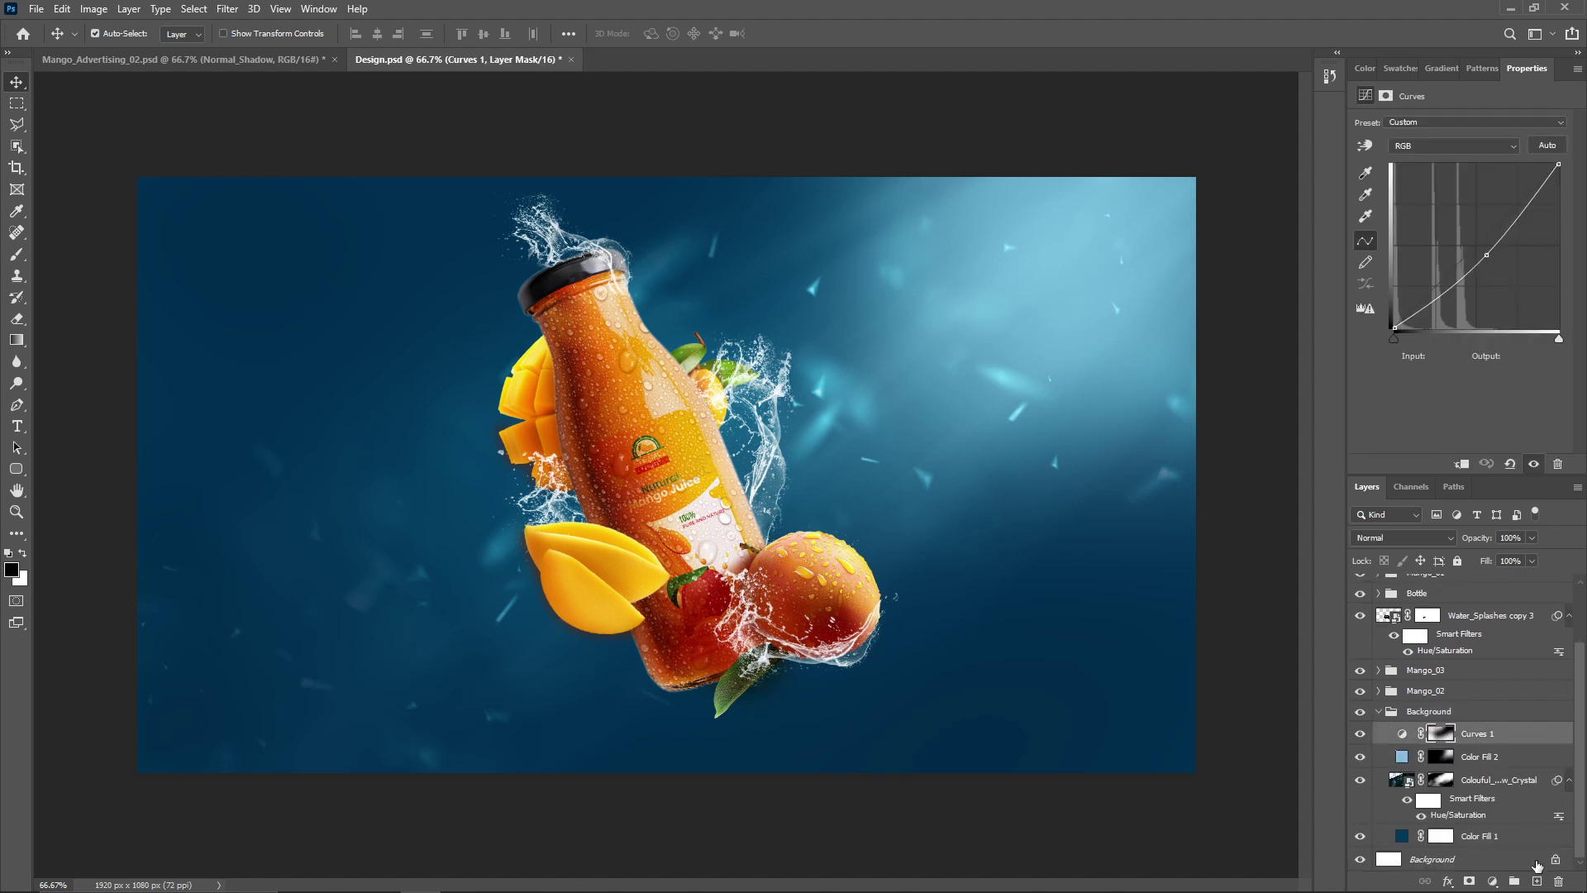
left_click(1536, 882)
Outline a beam-shaped selection from the bottle's neck to the canvas's left edge with the Polygonal Lasso tool.
left_click(16, 124)
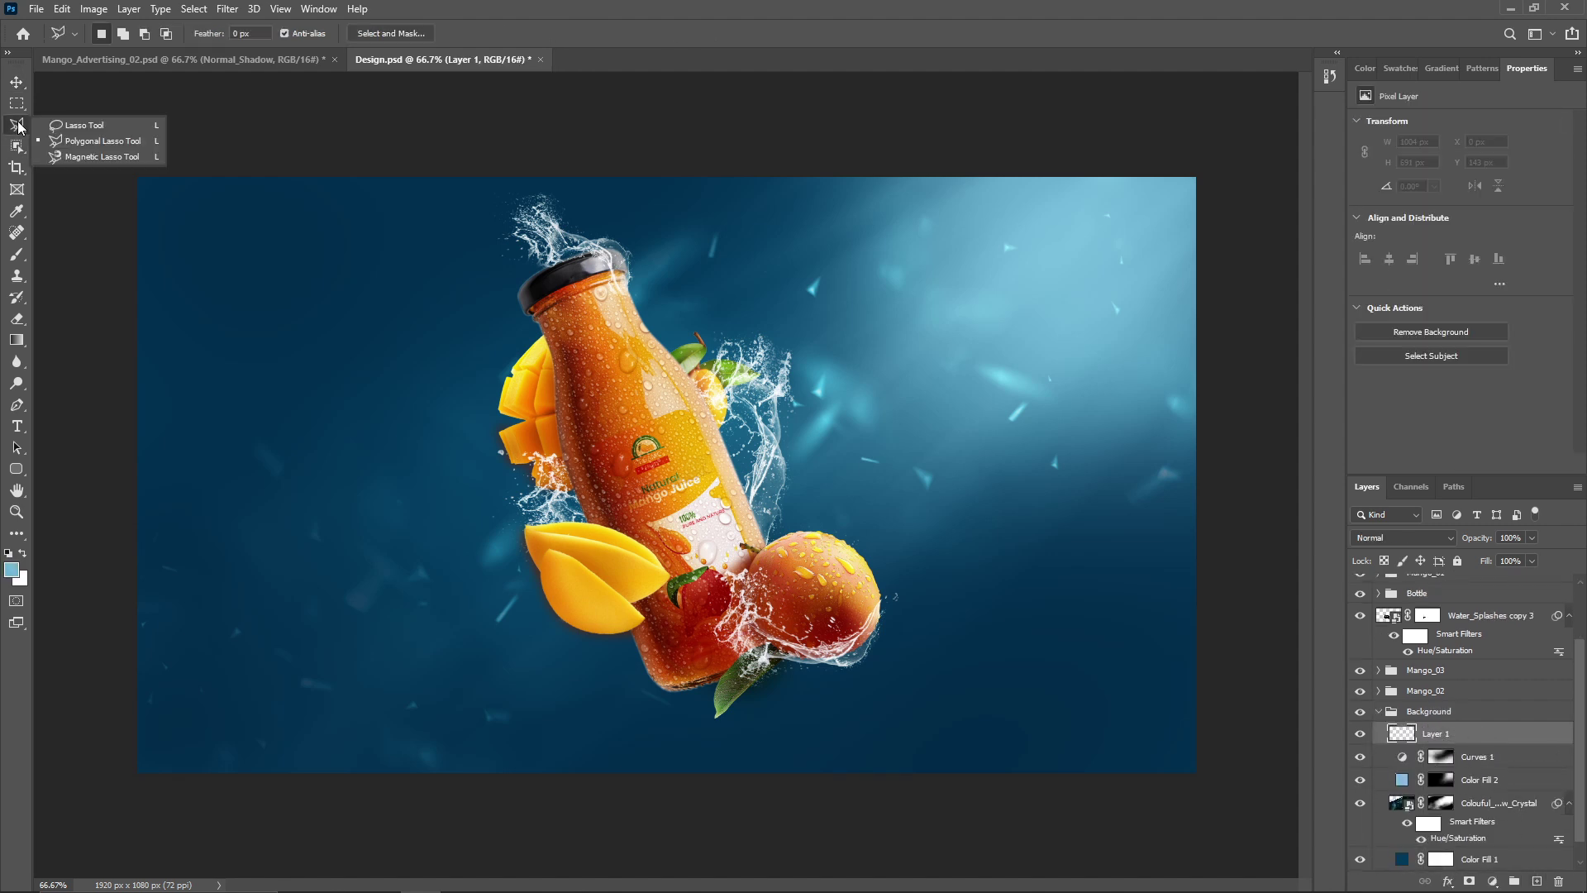
left_click(82, 142)
left_click(521, 299)
left_click(137, 500)
left_click(137, 682)
left_click(578, 519)
left_click(640, 496)
left_click(583, 297)
key("ctrl+Return")
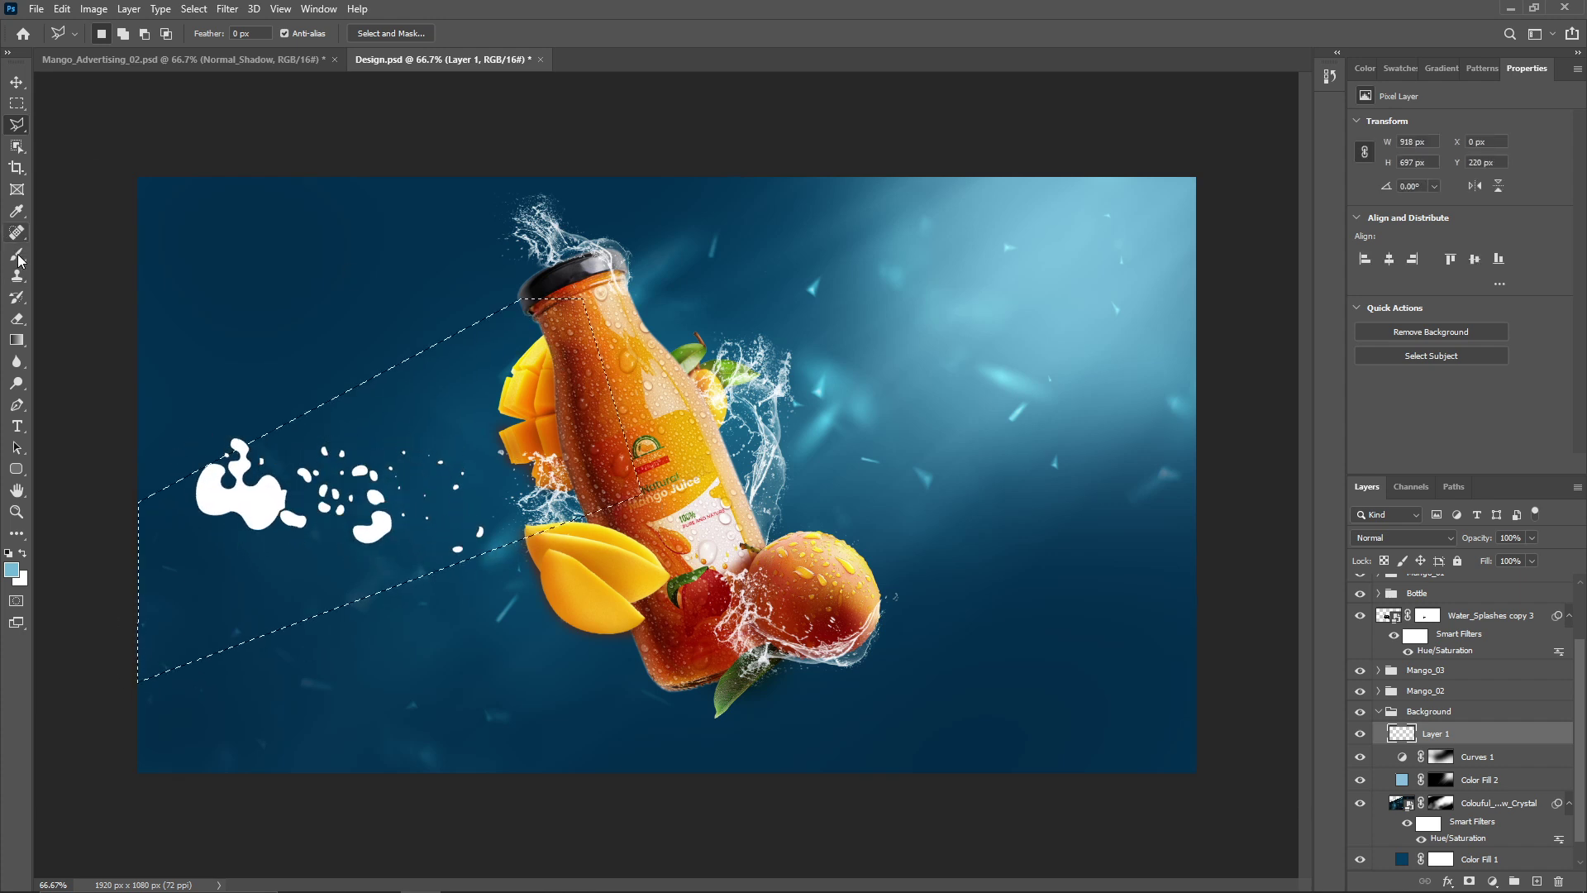
Paint a soft light-blue glow inside the selection near the bottle's neck, deselect, and set the layer's blend mode to Screen.
key("b")
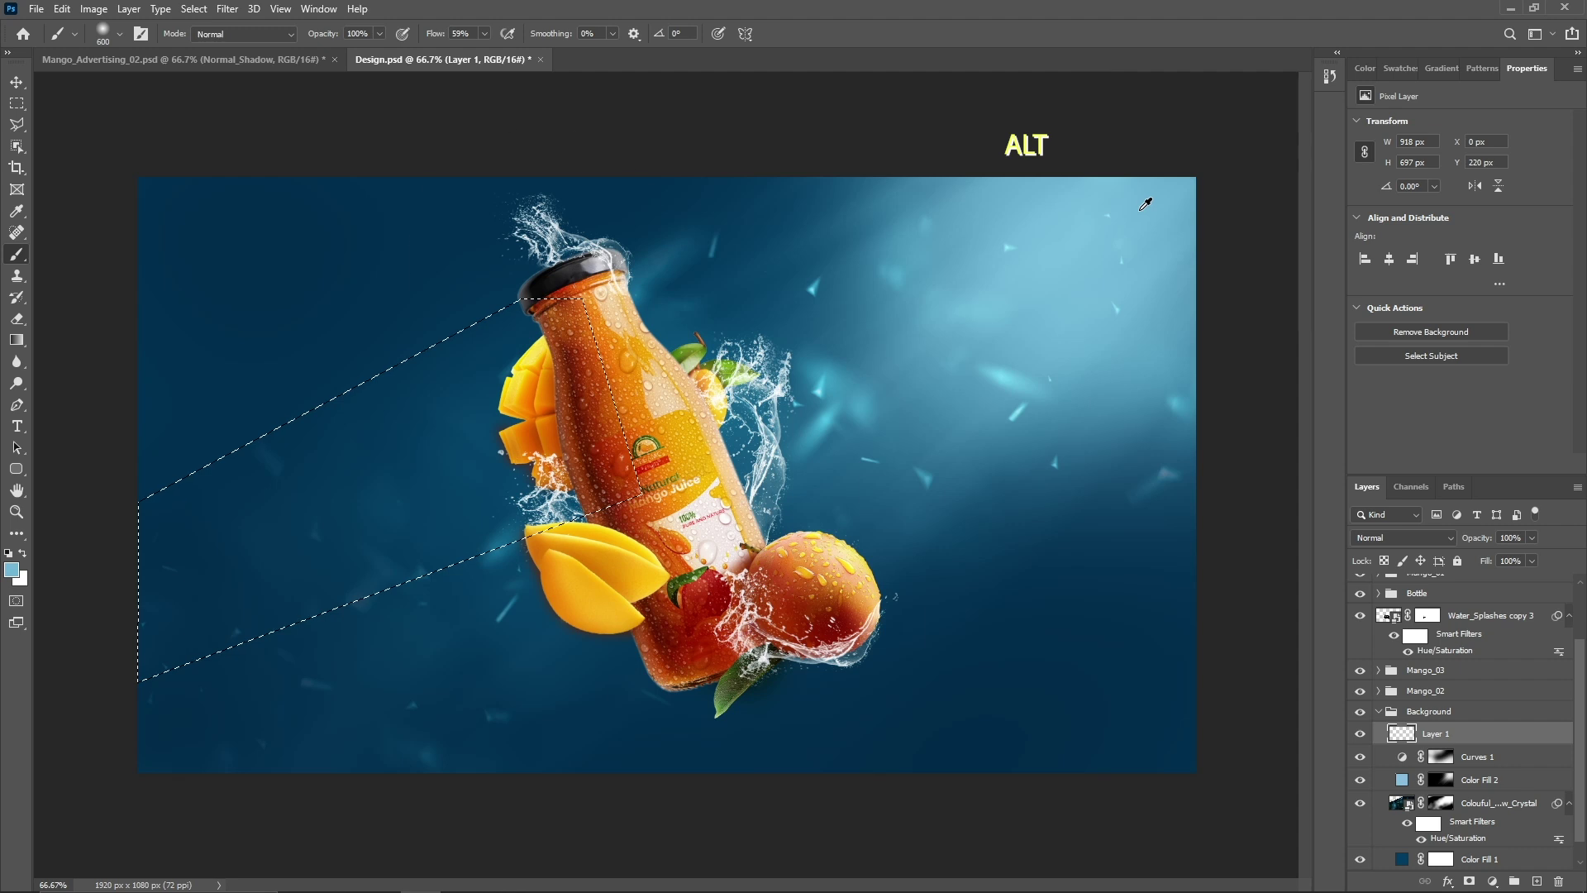
left_click(510, 155)
left_click(397, 319)
left_click(612, 321)
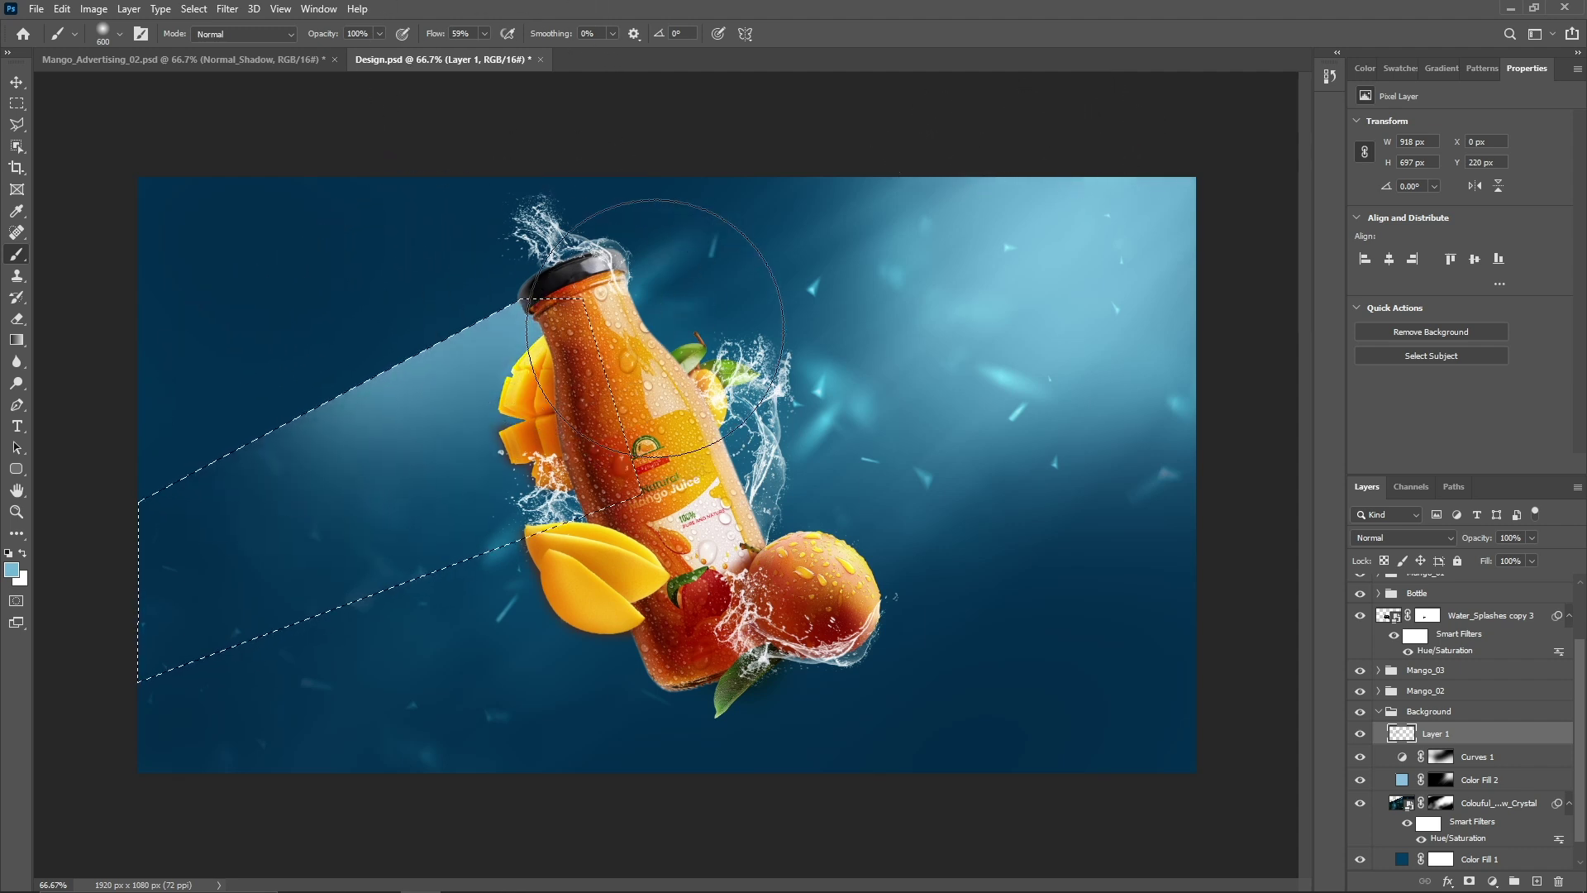
key("ctrl+d")
left_click(1422, 539)
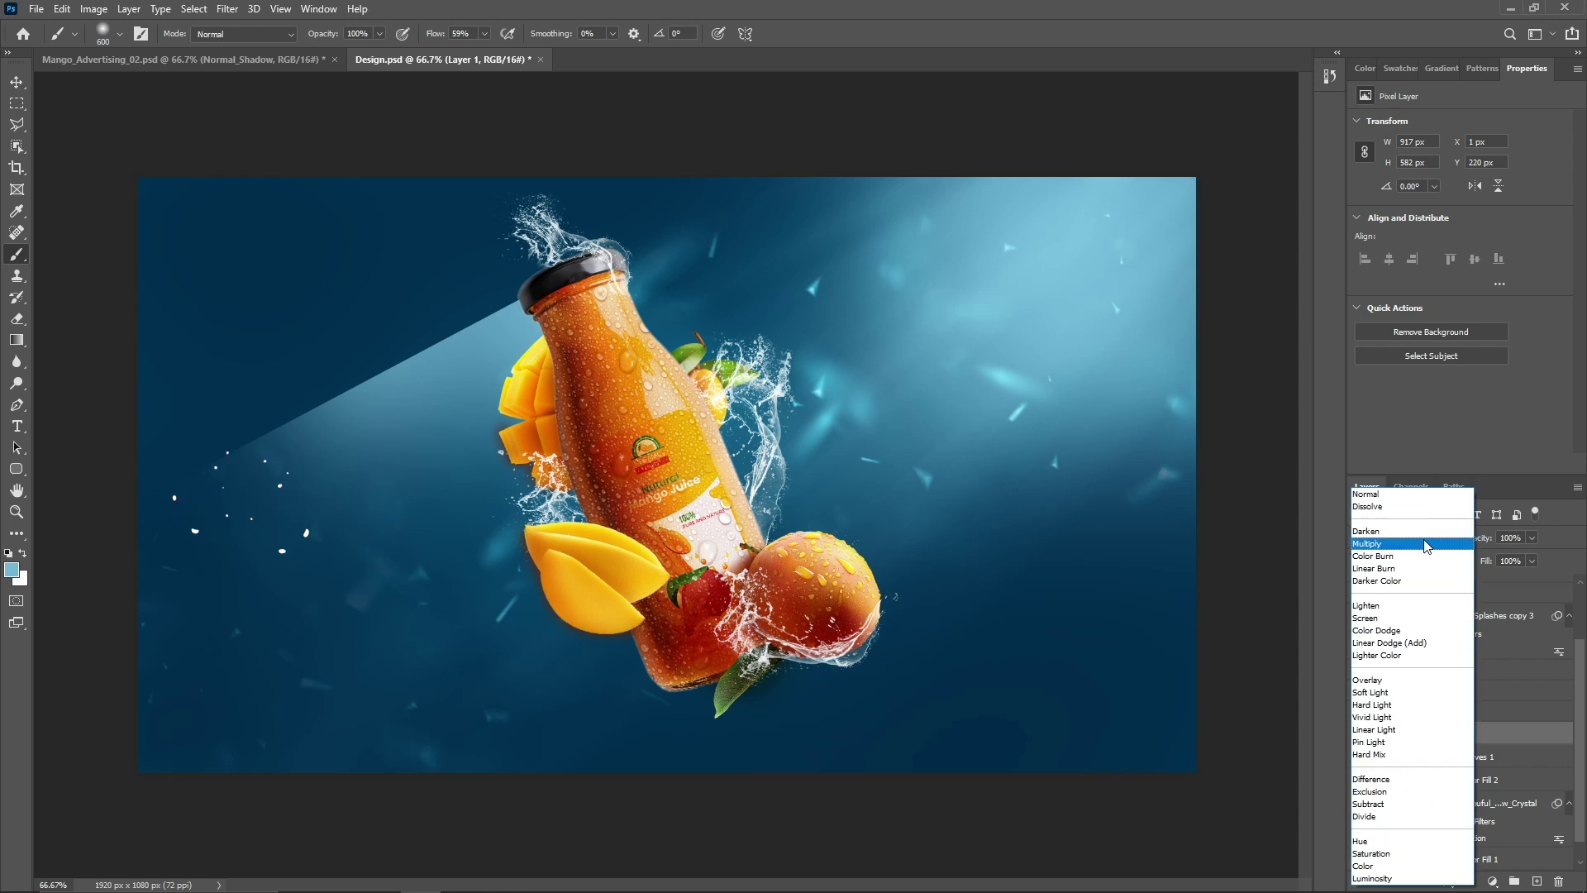
left_click(1395, 618)
Apply a Field Blur of 31 px near the cap and 39 px midway along the beam, and lower the glow layer's opacity to 40%.
key("v")
left_click(226, 9)
mouse_move(390, 211)
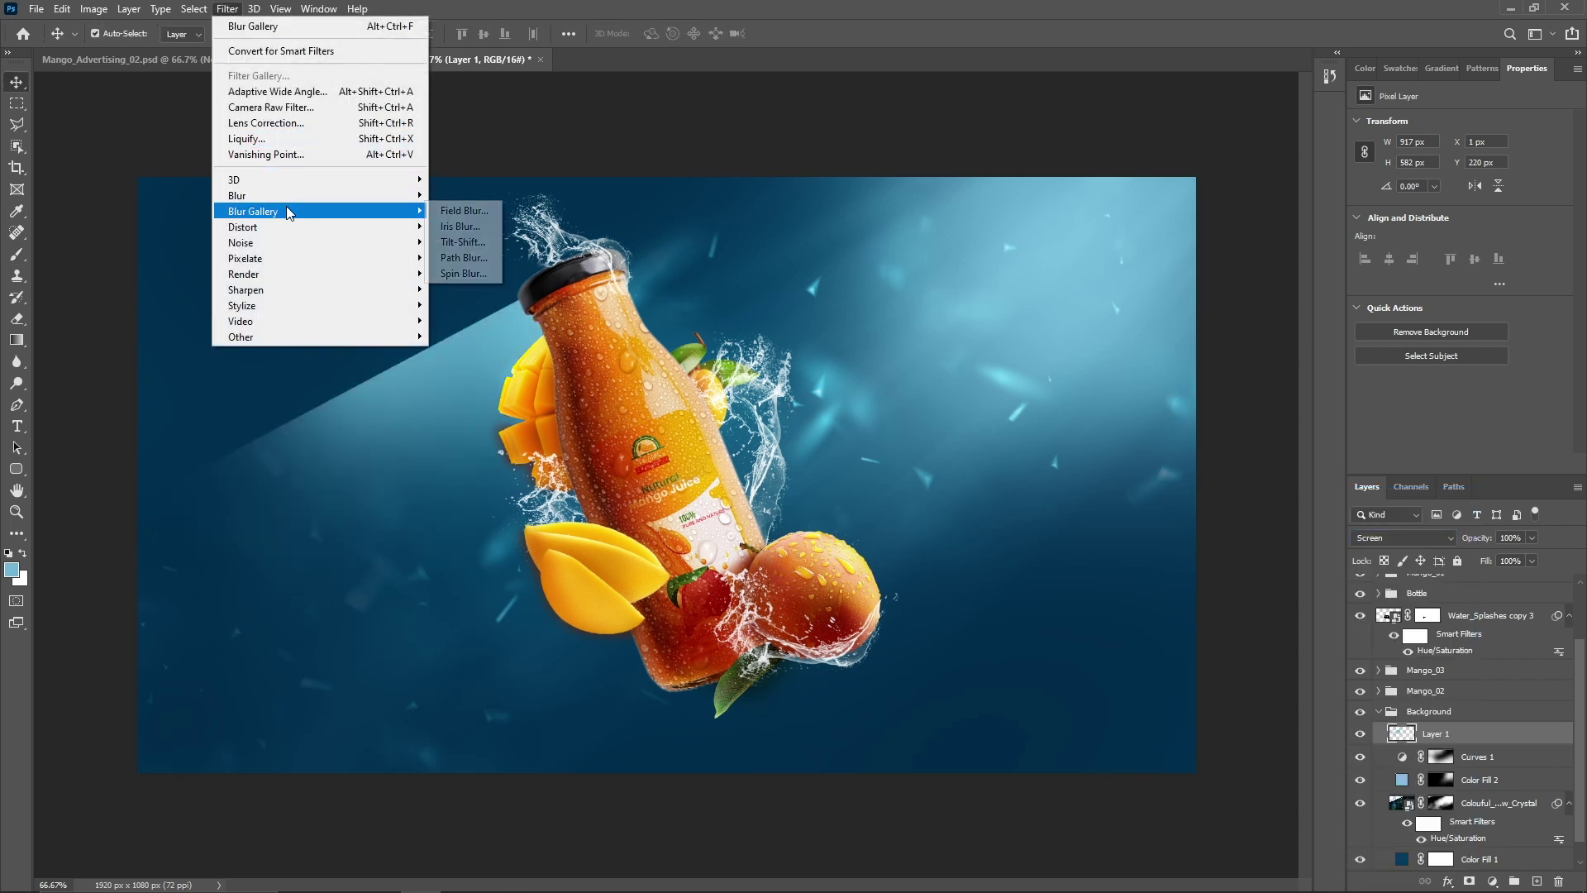
left_click(446, 212)
left_click(375, 404)
left_click(563, 299)
left_click_drag(563, 316, 553, 317)
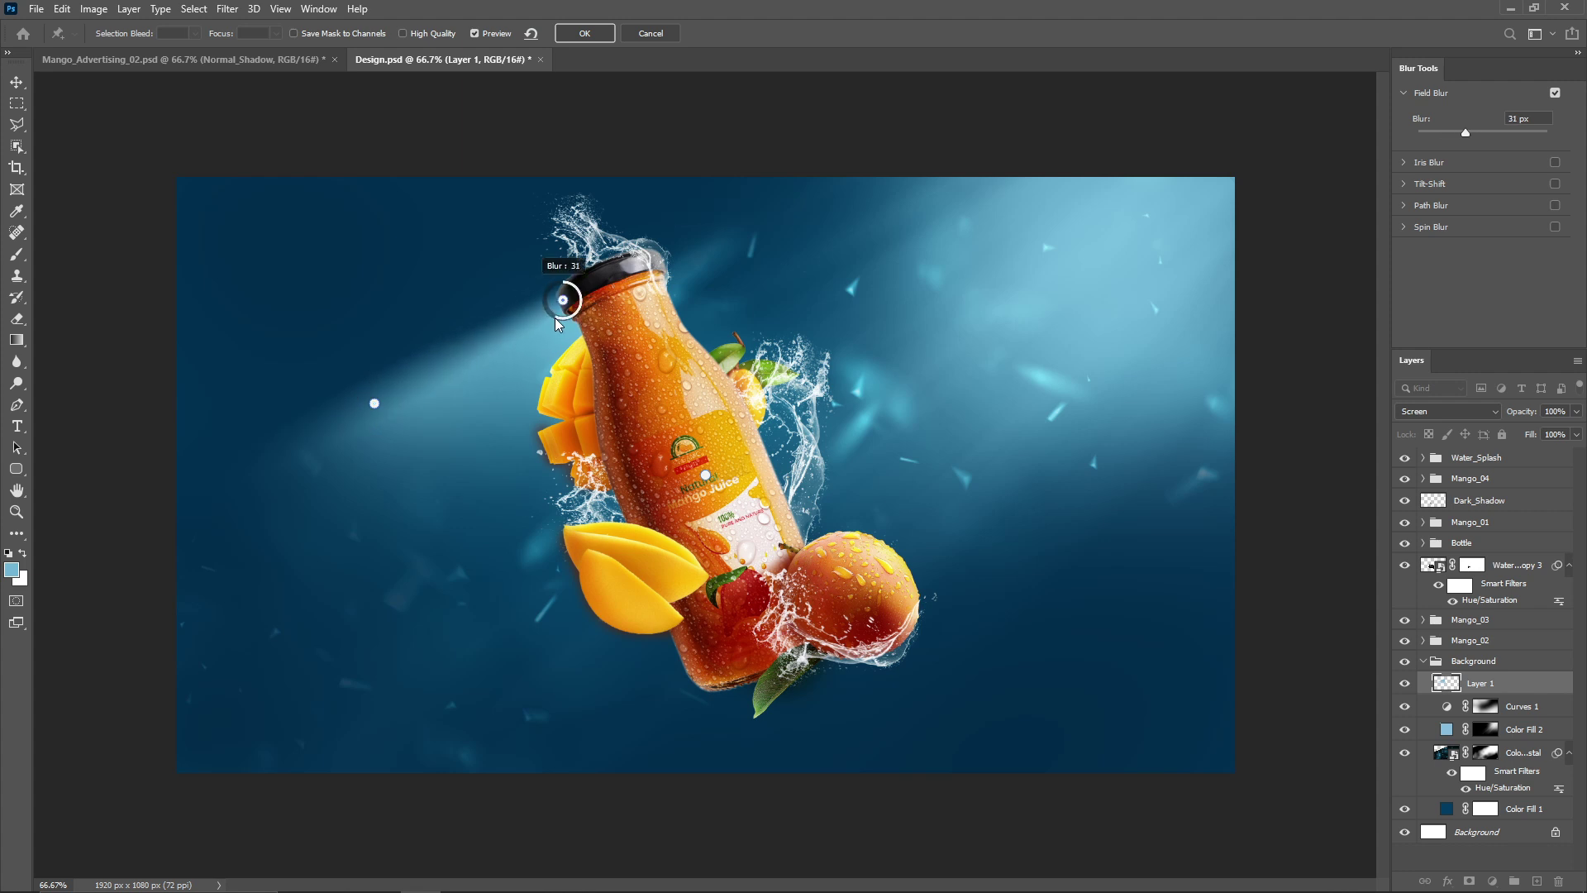
left_click_drag(374, 404, 377, 410)
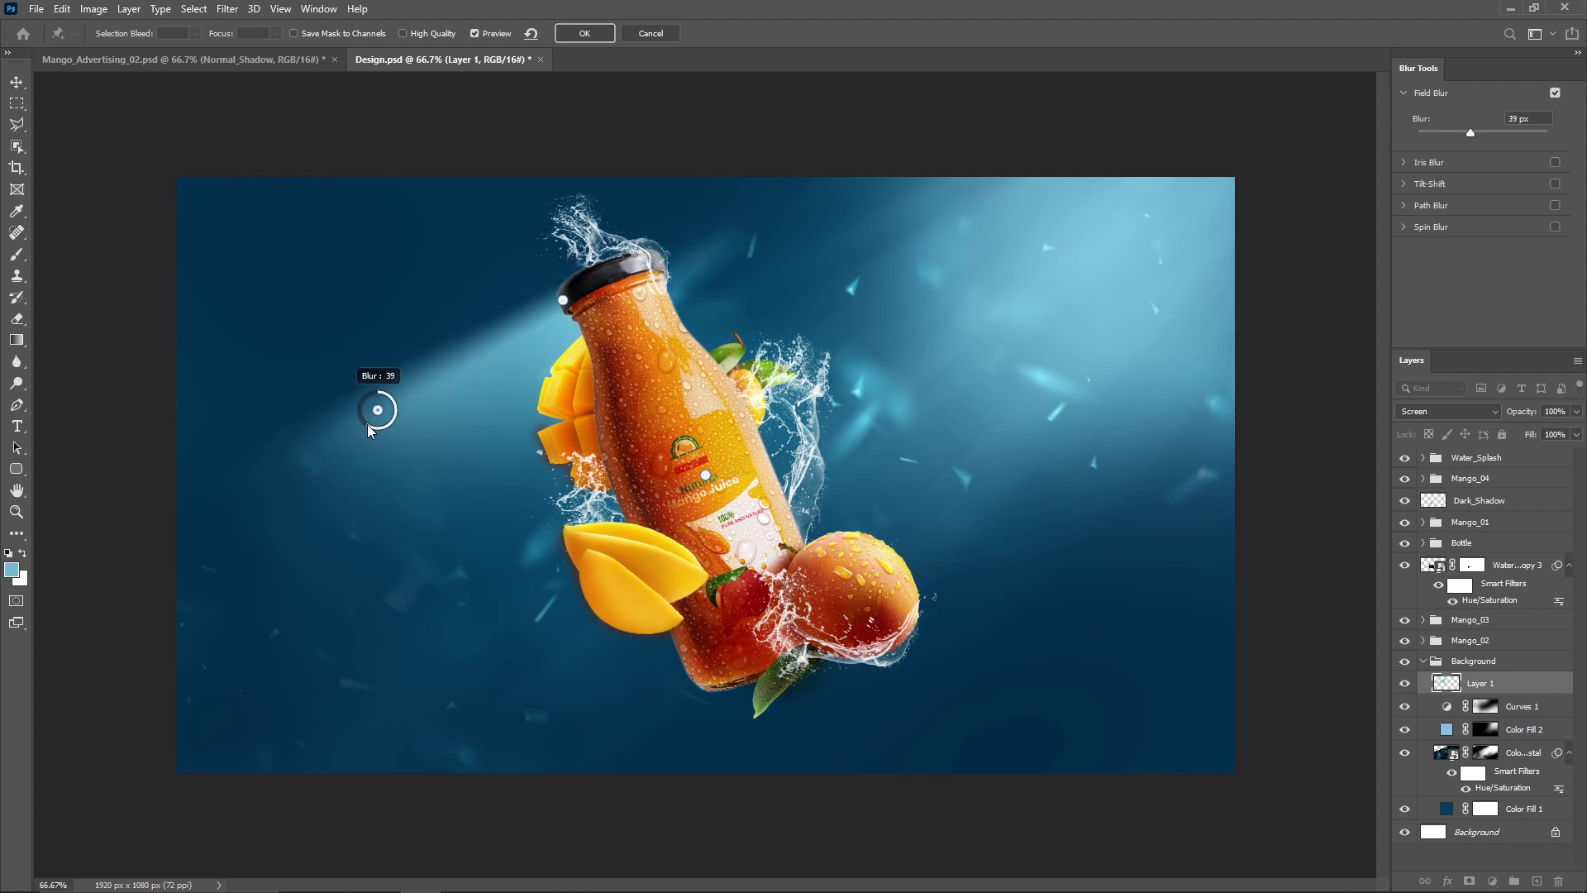
key("Return")
left_click_drag(1535, 537, 1490, 554)
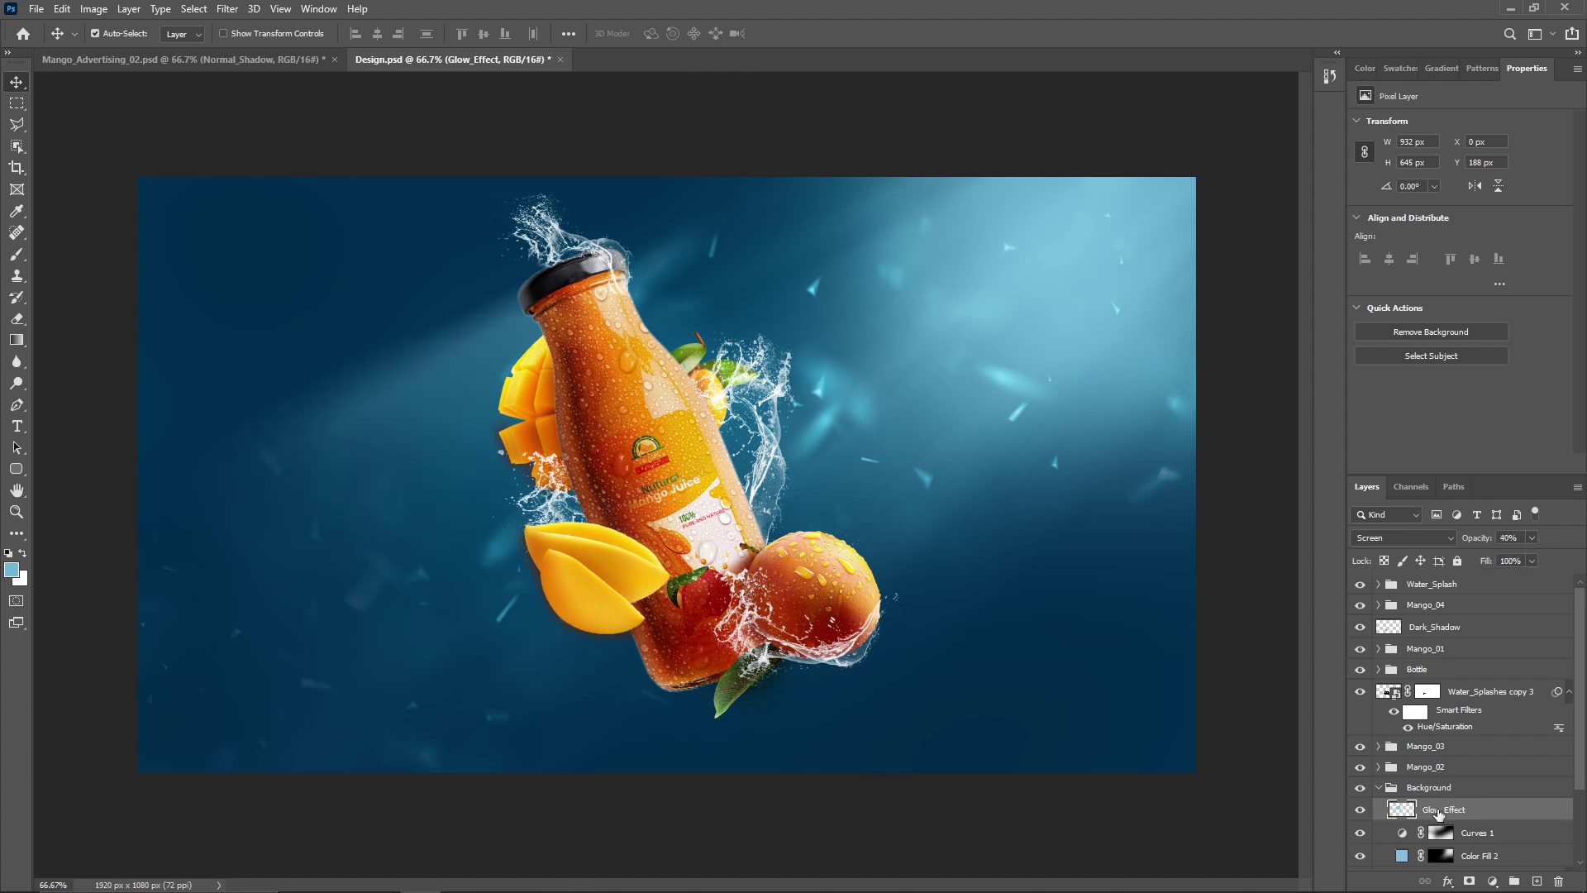
Duplicate Glow_Effect, move the copy below the bottle's base, and lower its opacity to 15%.
key("ctrl+j")
key("ctrl+t")
left_click_drag(466, 400, 610, 766)
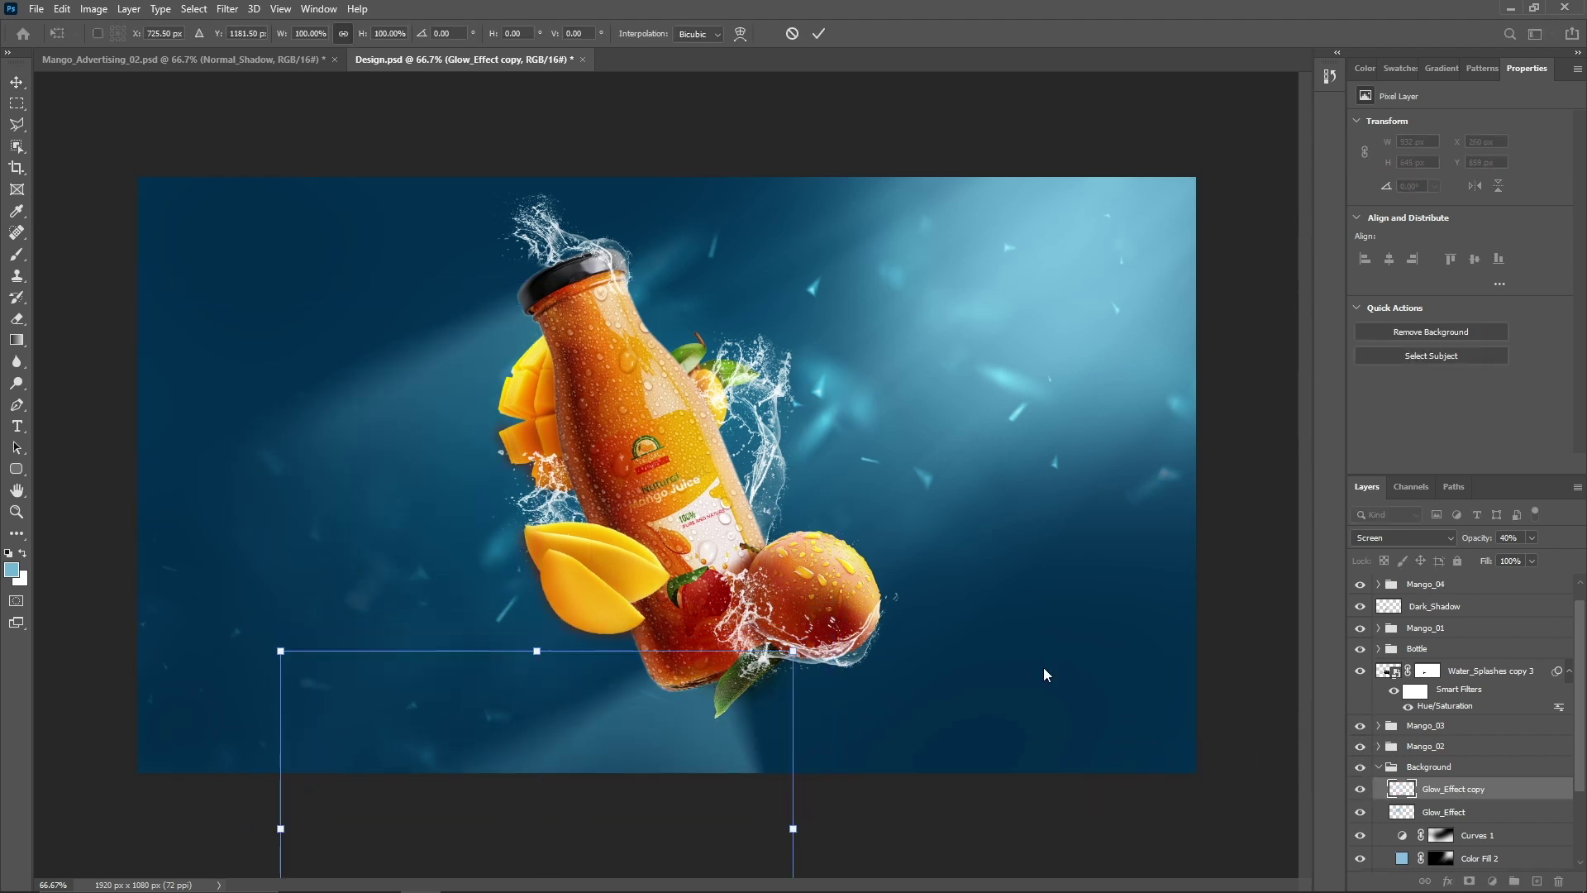
key("Return")
left_click_drag(1532, 537, 1509, 557)
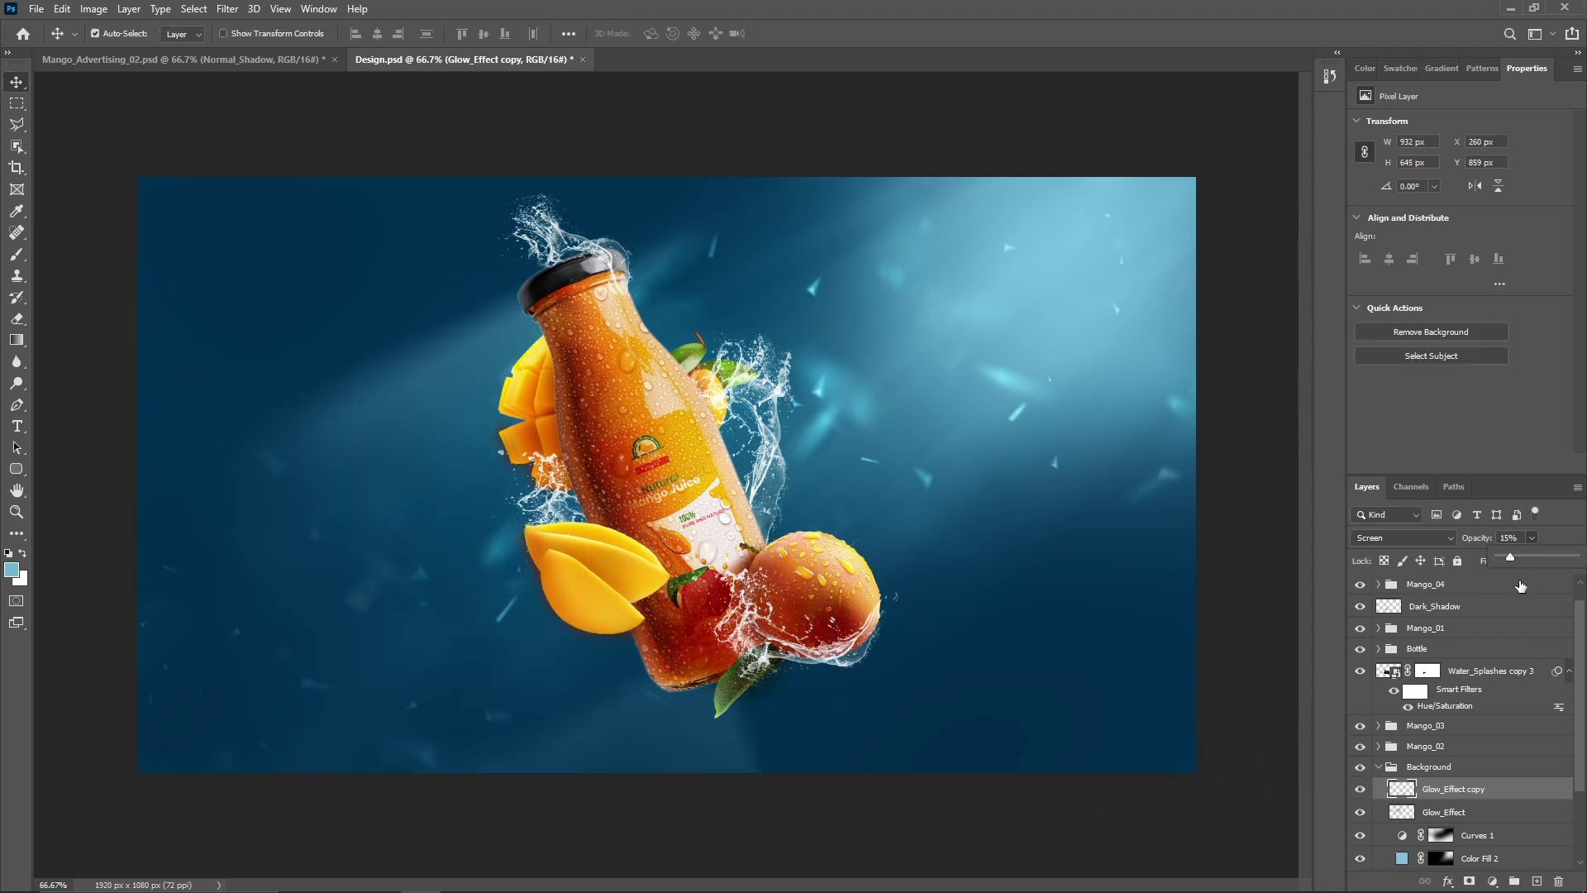
Lower the original Glow_Effect layer's opacity slightly.
left_click(1457, 811)
left_click_drag(1525, 558, 1520, 558)
scroll(1379, 793, "up", 1)
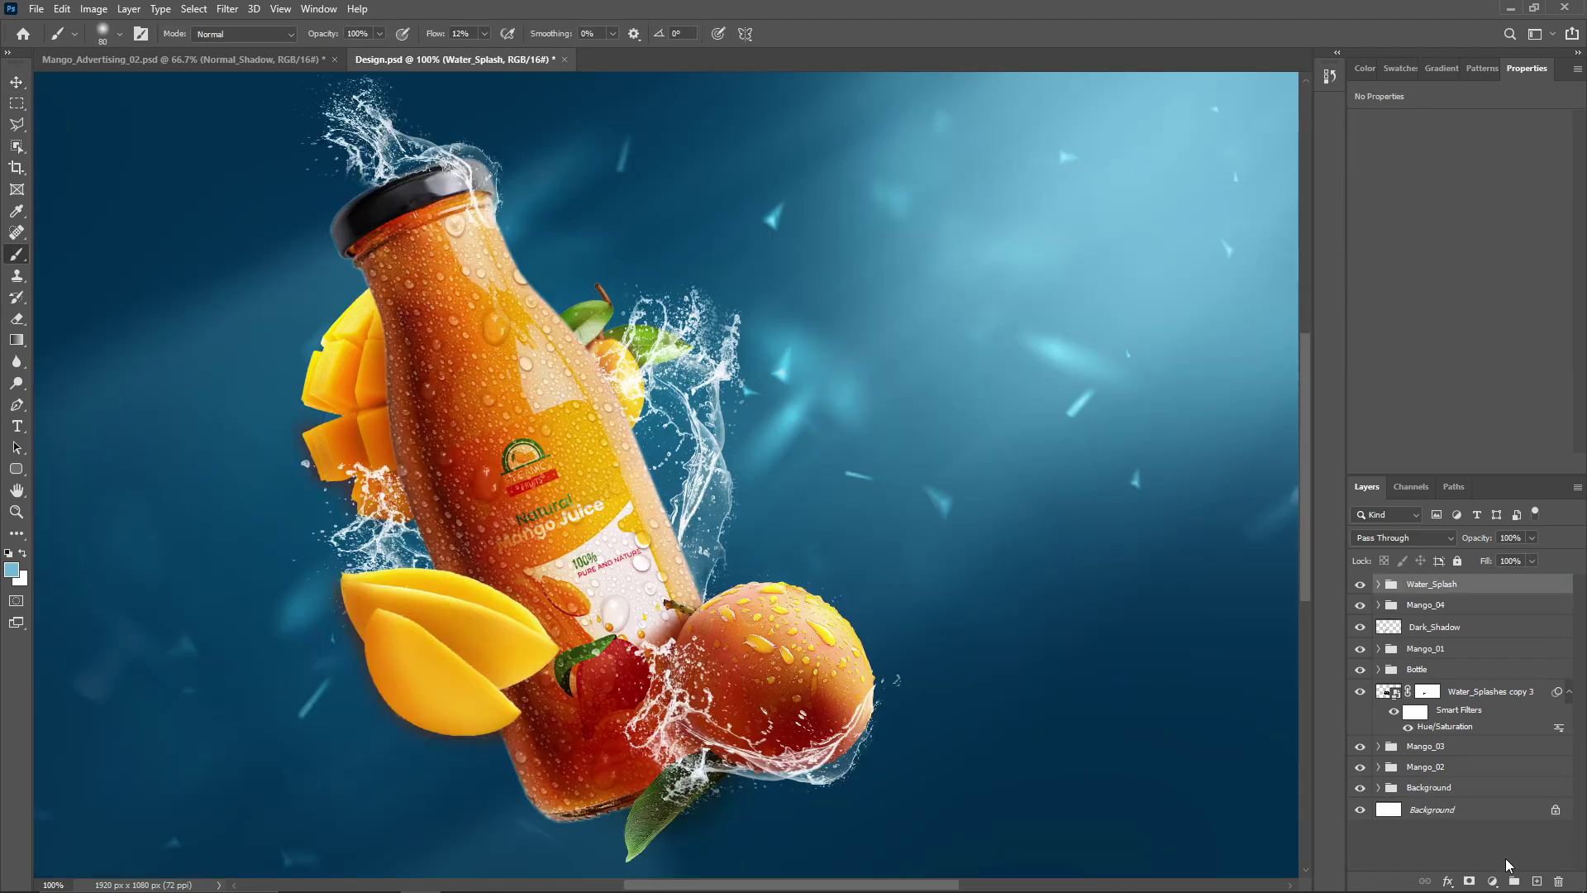
Add a peach Solid Color fill layer above Water_Splash in Screen mode and invert its mask to black.
left_click(1493, 881)
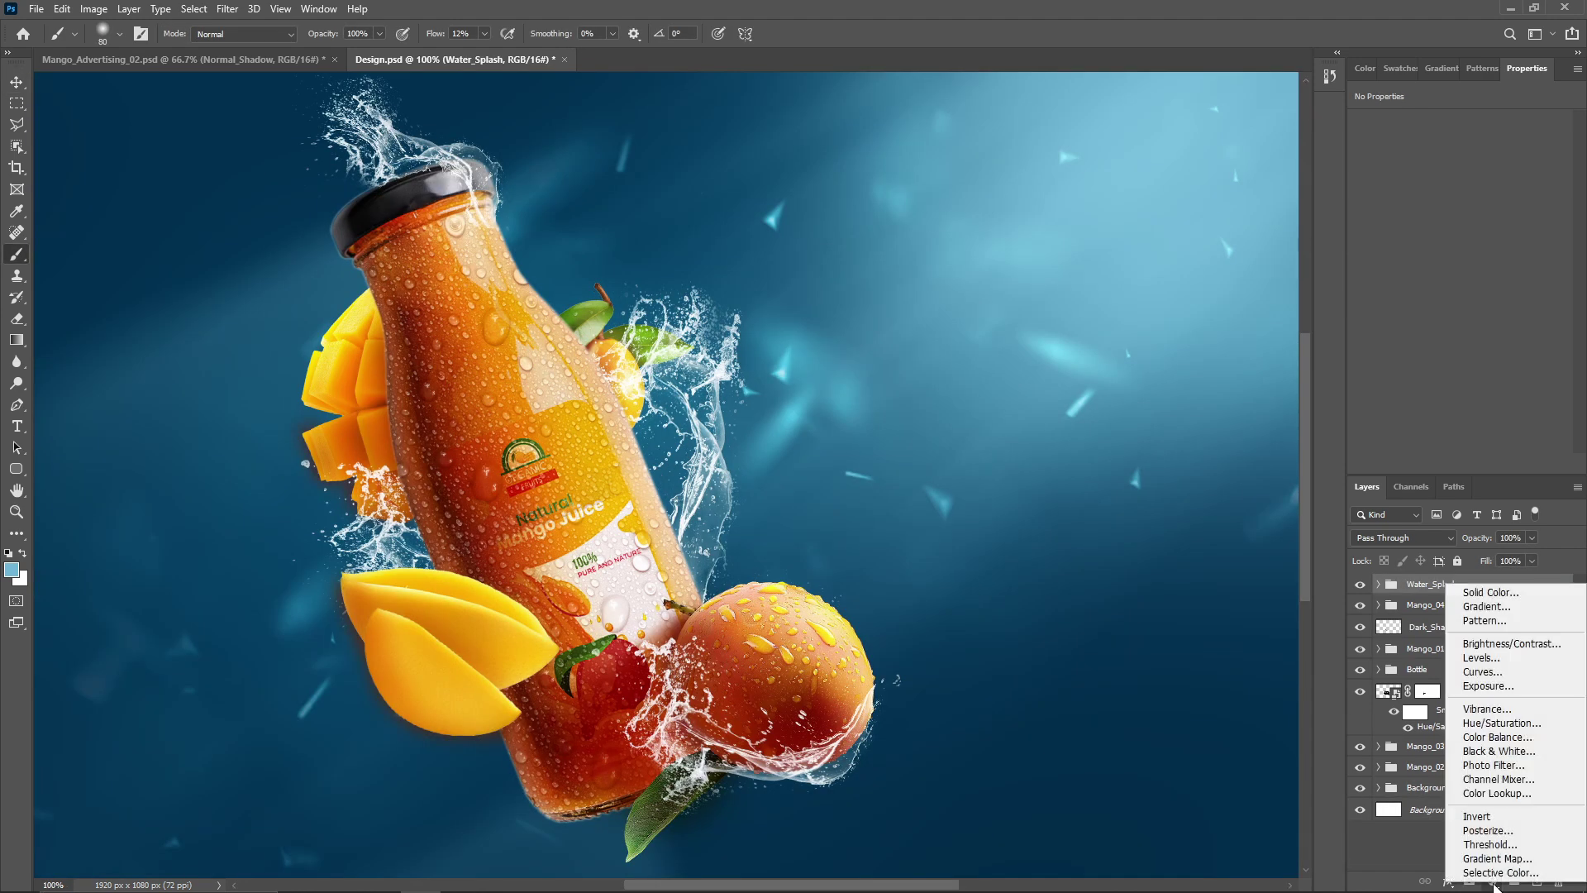
left_click(1491, 592)
left_click_drag(1108, 234, 1111, 337)
left_click(992, 163)
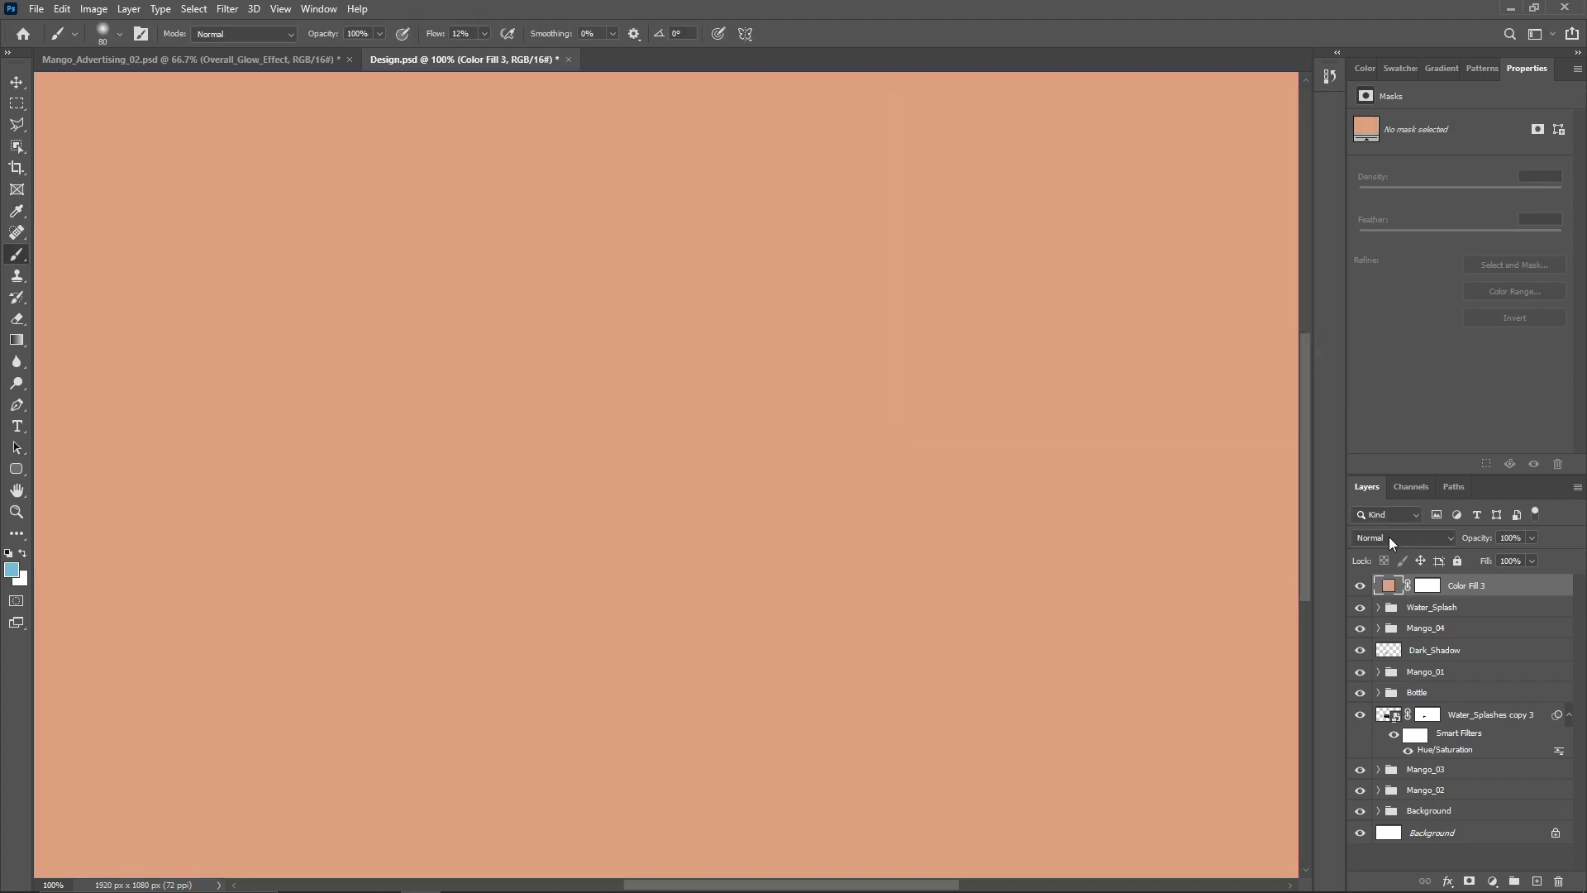
left_click(1389, 537)
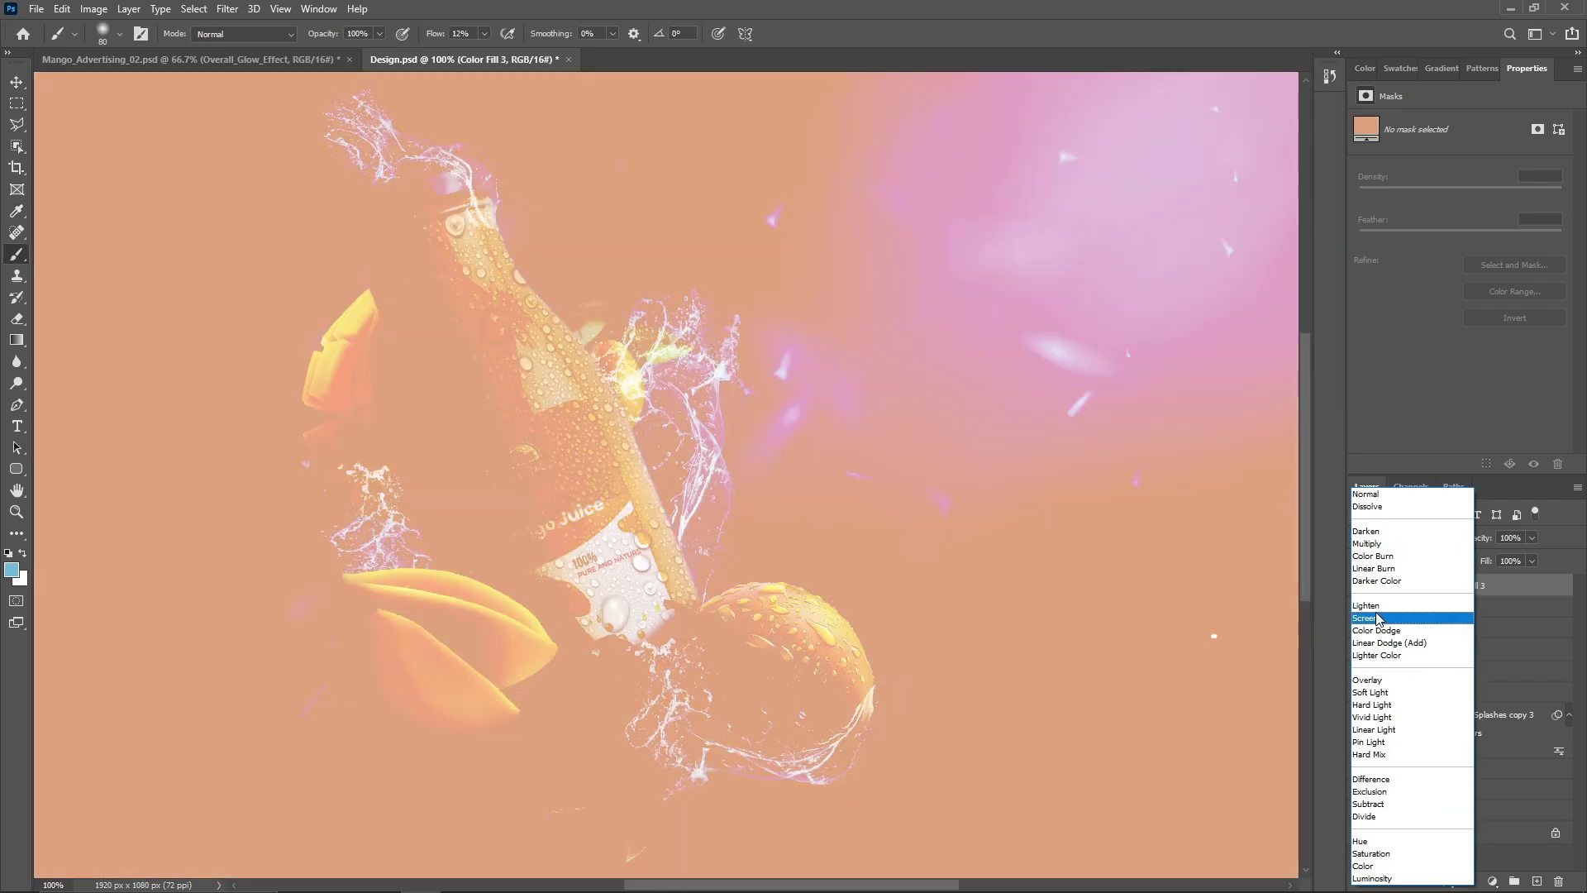
left_click(1373, 618)
left_click(1427, 586)
key("ctrl+i")
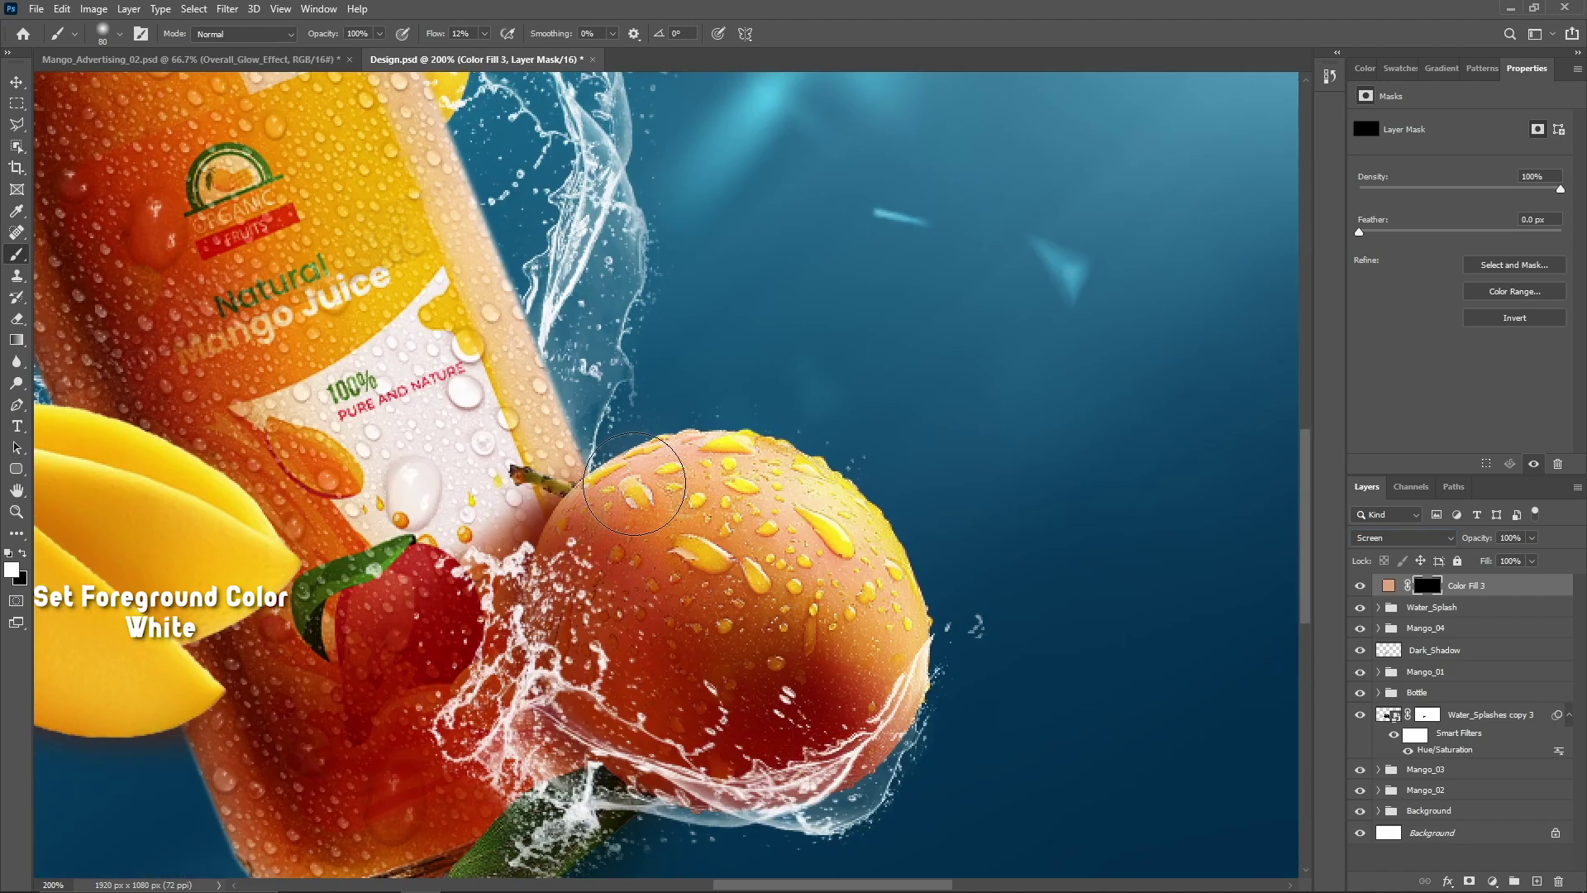
Paint white on the fill's mask with a soft brush to add highlights to the mangoes, undoing the stroke on the lower slice.
left_click_drag(634, 483, 814, 516)
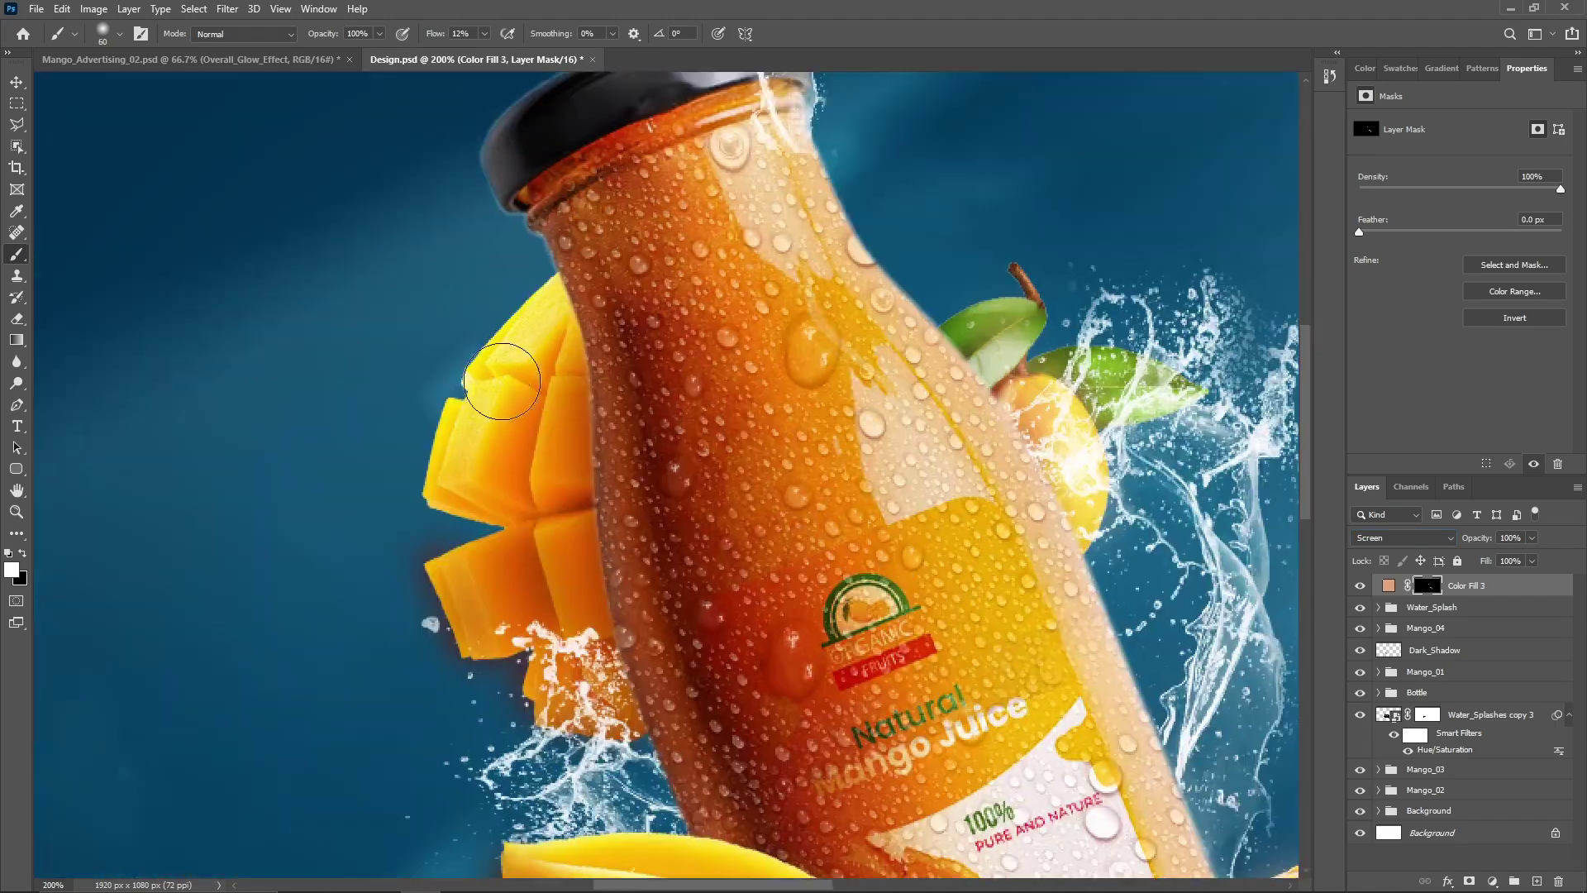
scroll(549, 344, "up", 2)
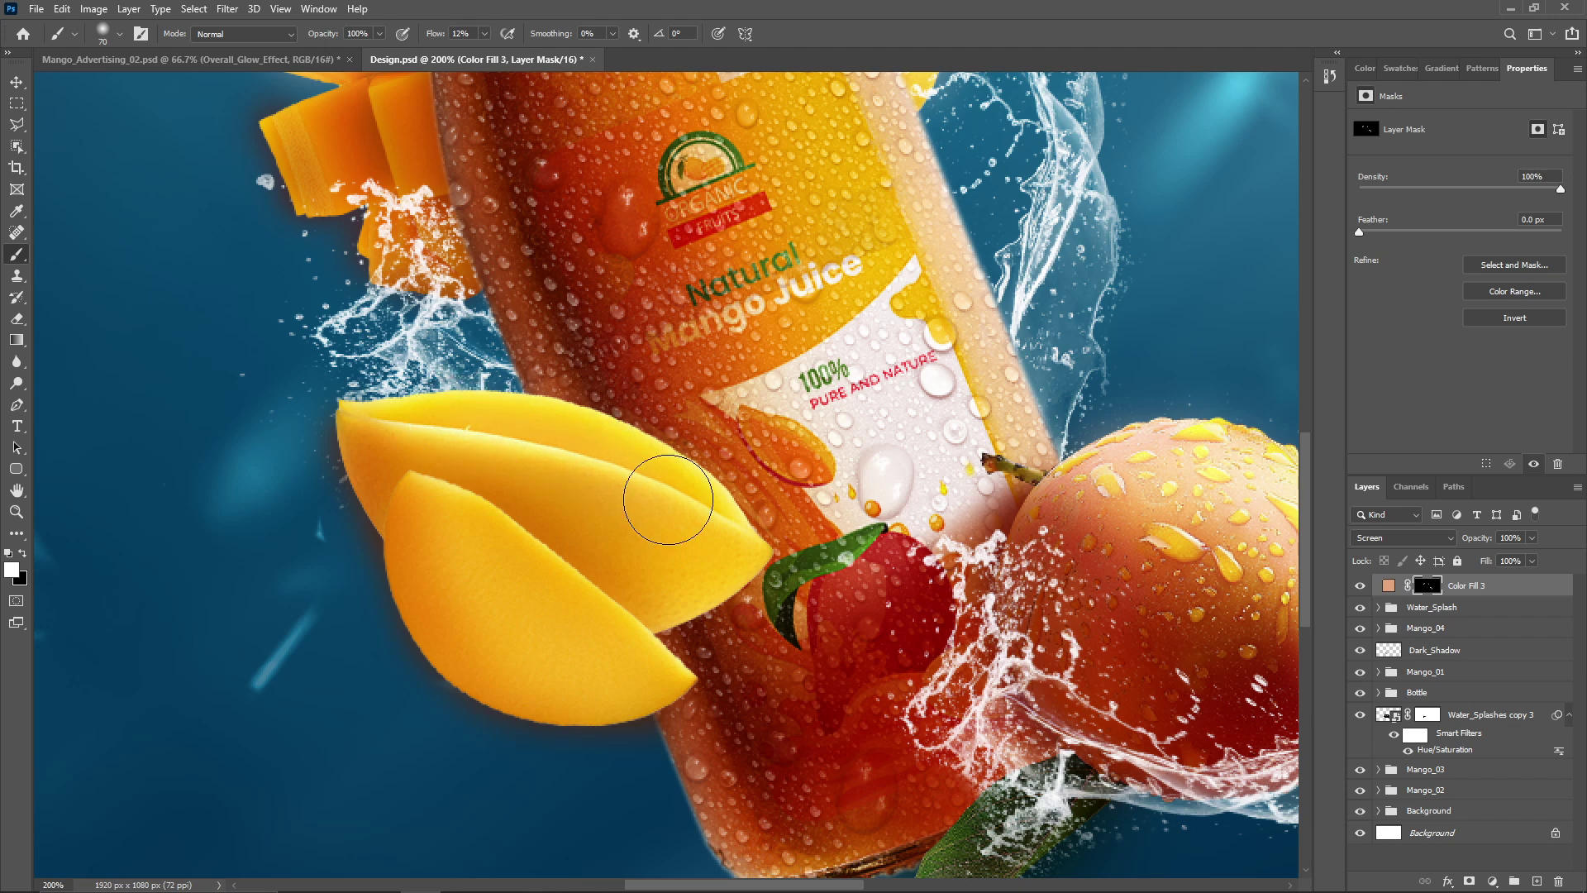
left_click_drag(618, 467, 678, 517)
left_click_drag(519, 597, 633, 695)
key("ctrl+z")
key("[")
scroll(586, 584, "up", 1)
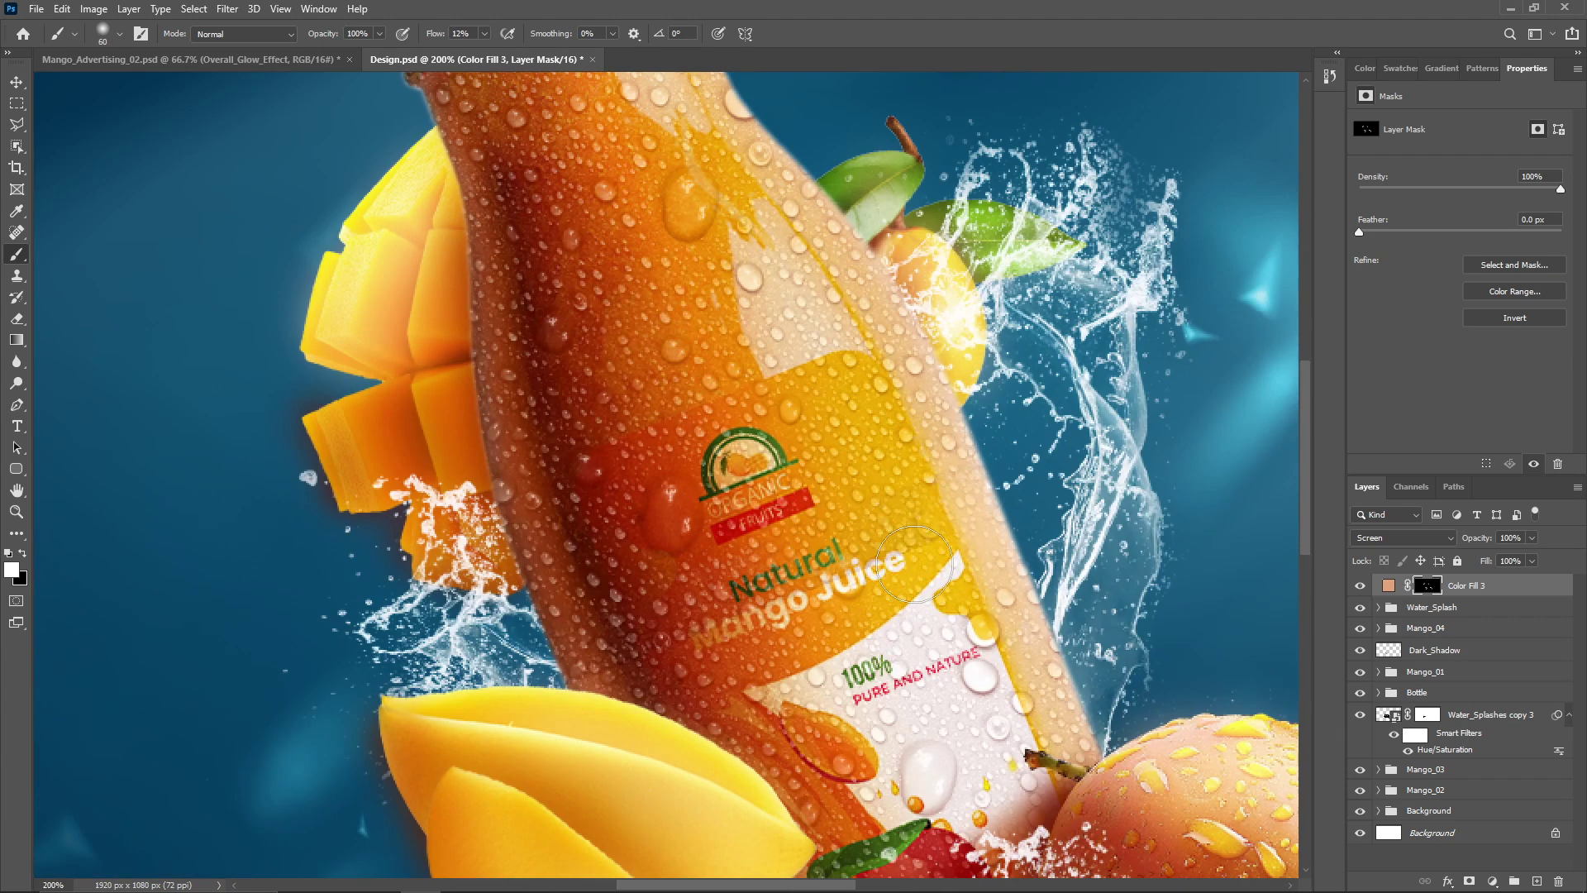
Reduce the brush flow to 4% and paint a faint glow along the bottle's right side on the fill's mask.
scroll(883, 585, "up", 2)
left_click(484, 33)
left_click_drag(480, 54, 472, 55)
scroll(591, 417, "up", 1)
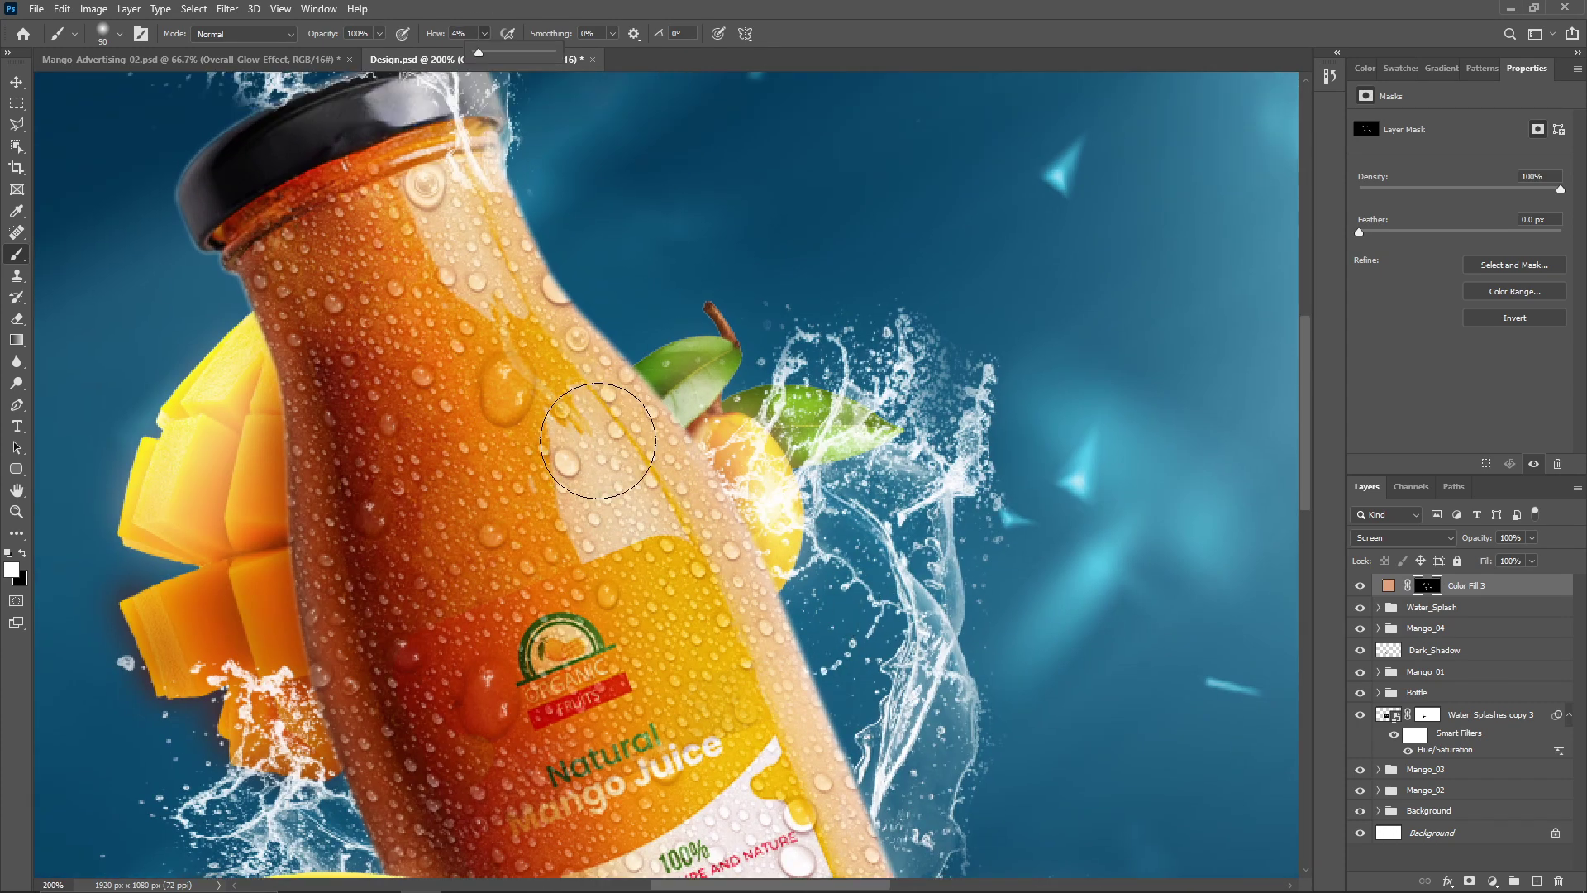
left_click(591, 418)
left_click_drag(778, 789, 672, 436)
Compare the design with the peach fill hidden and shown, and rename the fill layer as Overall_Glow_Effect.
key("ctrl+minus")
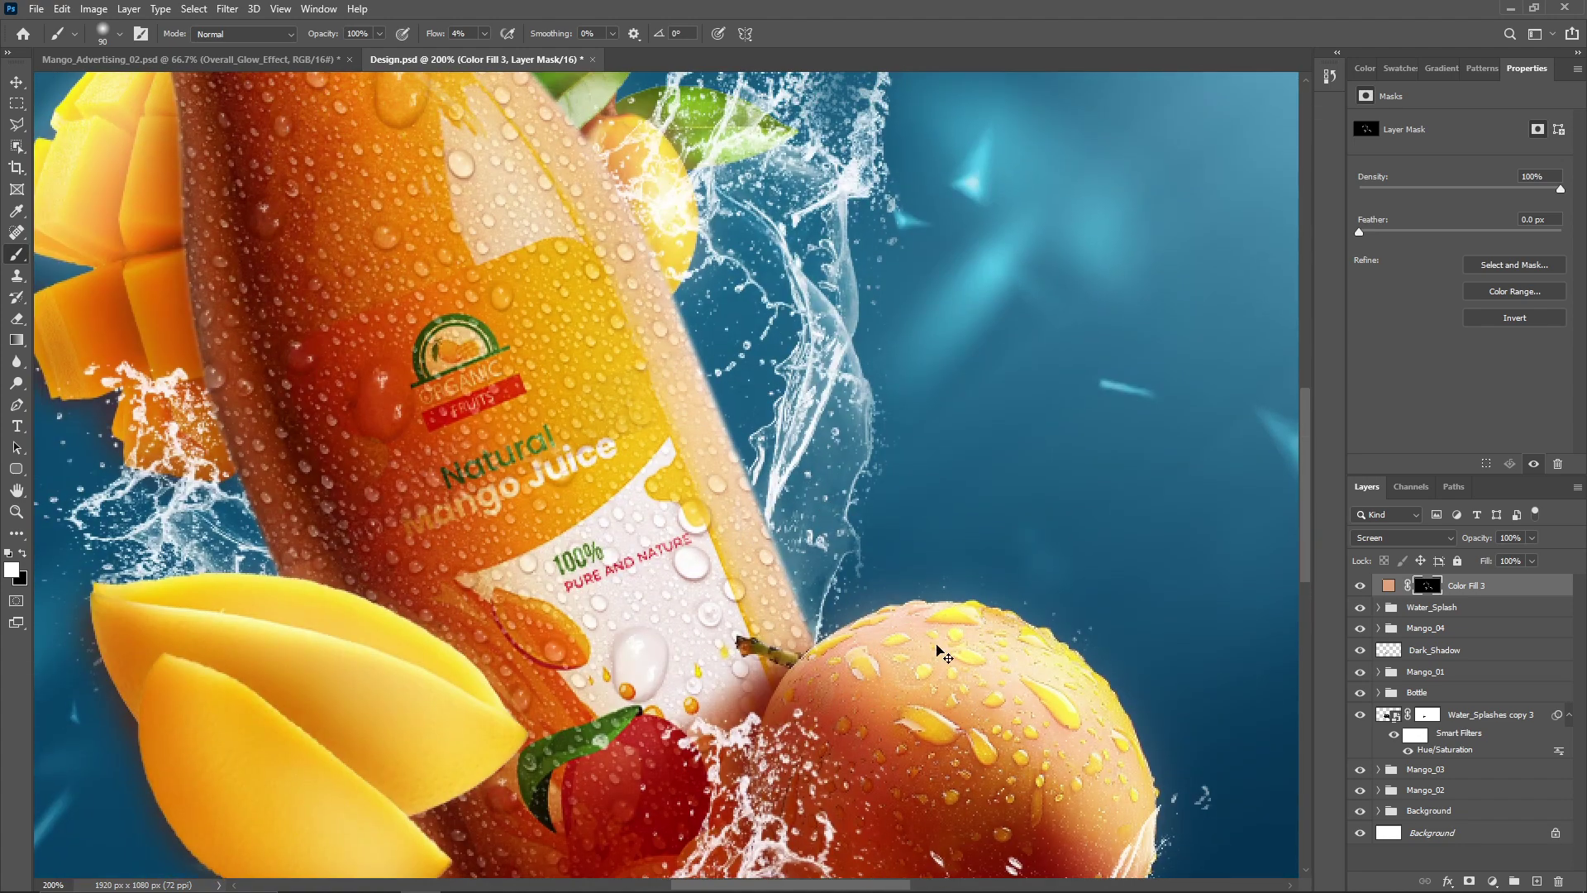
left_click(1360, 586)
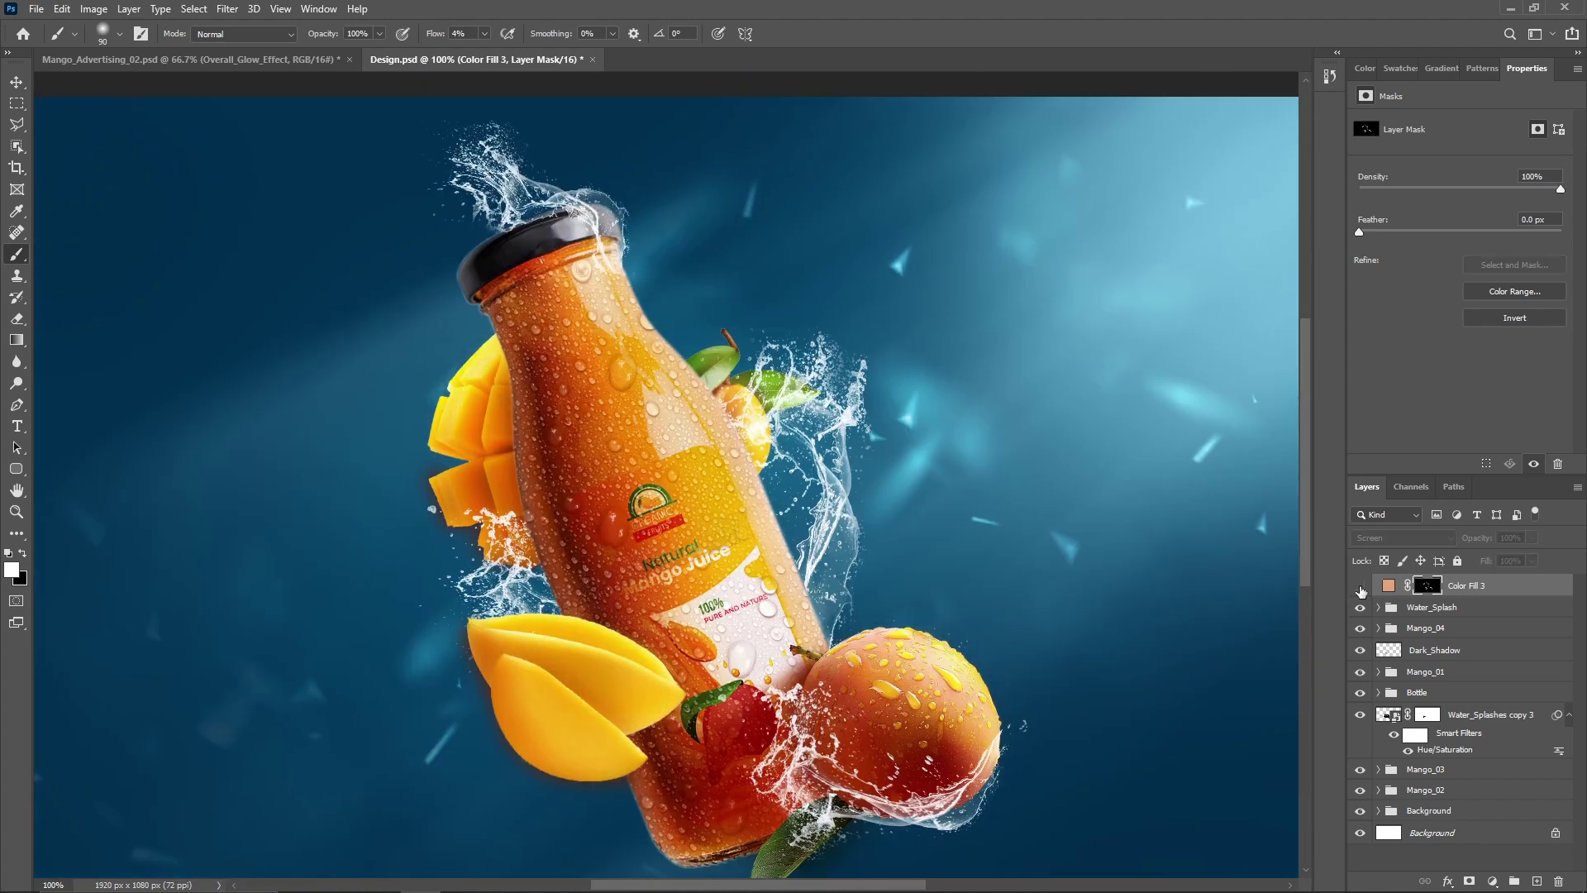
left_click(1360, 586)
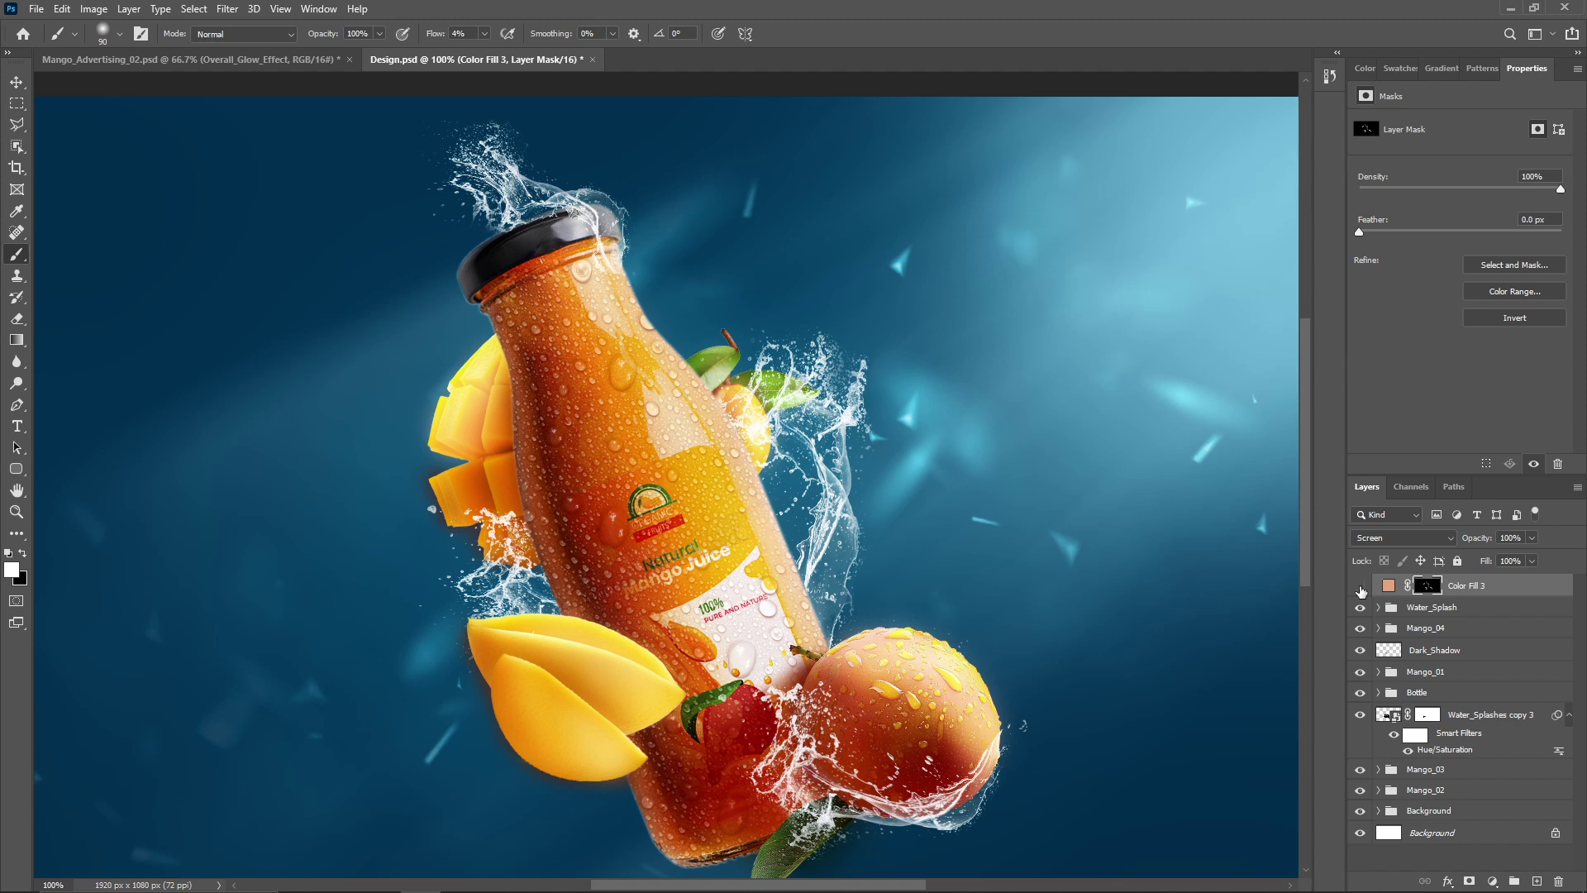
double_click(1475, 586)
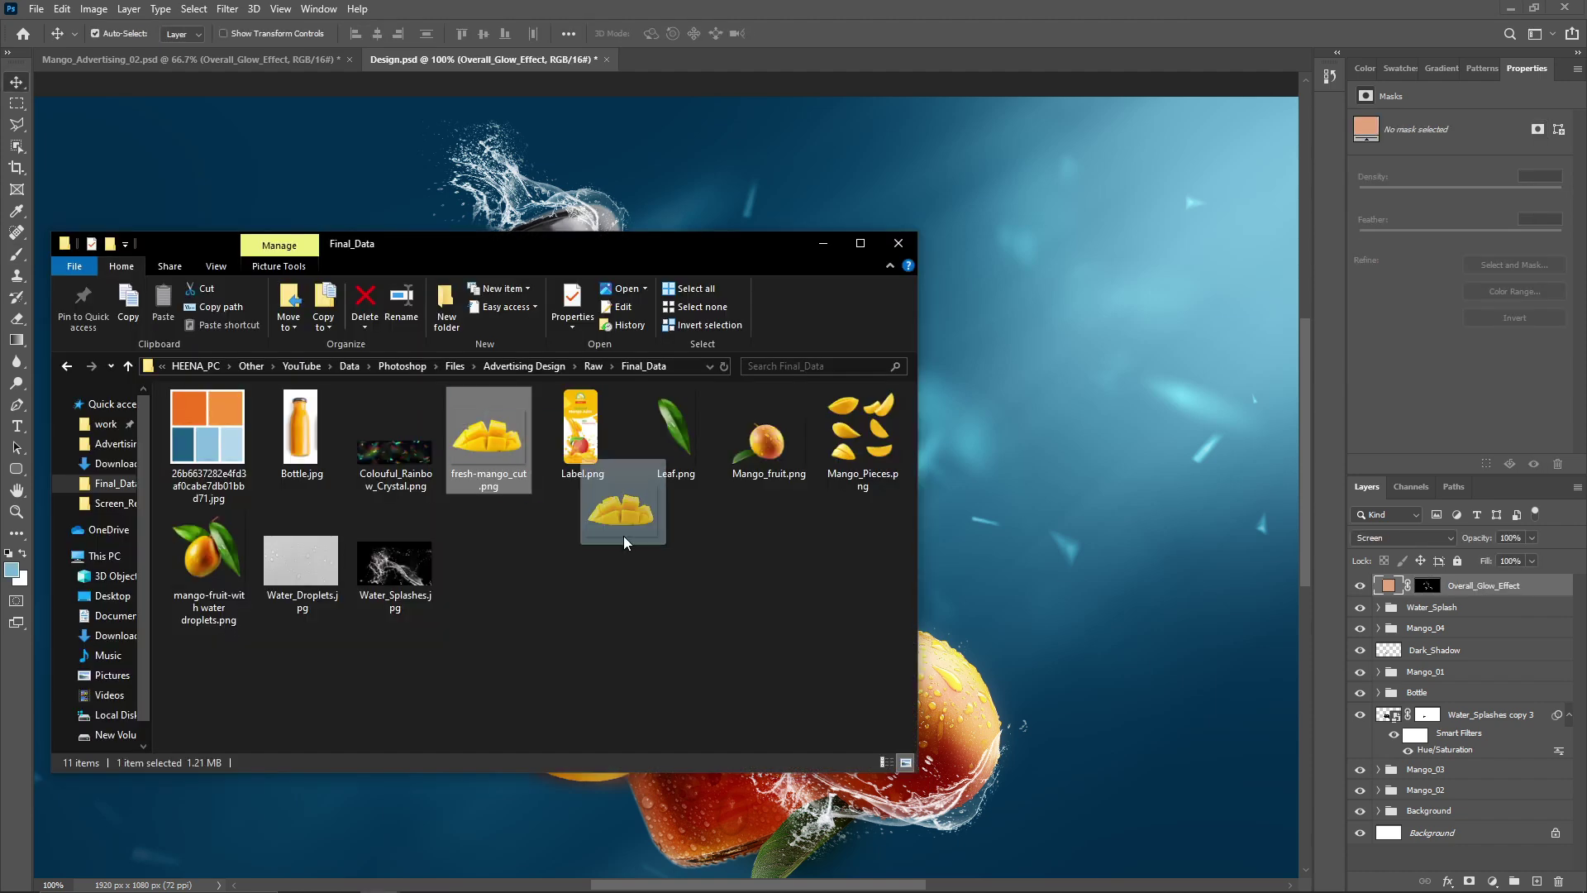
Place fresh-mango_cut.png in the canvas's lower-right corner and Leaf.png beside it, scaled to about 38% and rotated about 131°.
left_click_drag(624, 505, 1064, 798)
left_click_drag(1216, 693, 1221, 670)
left_click_drag(675, 434, 909, 537)
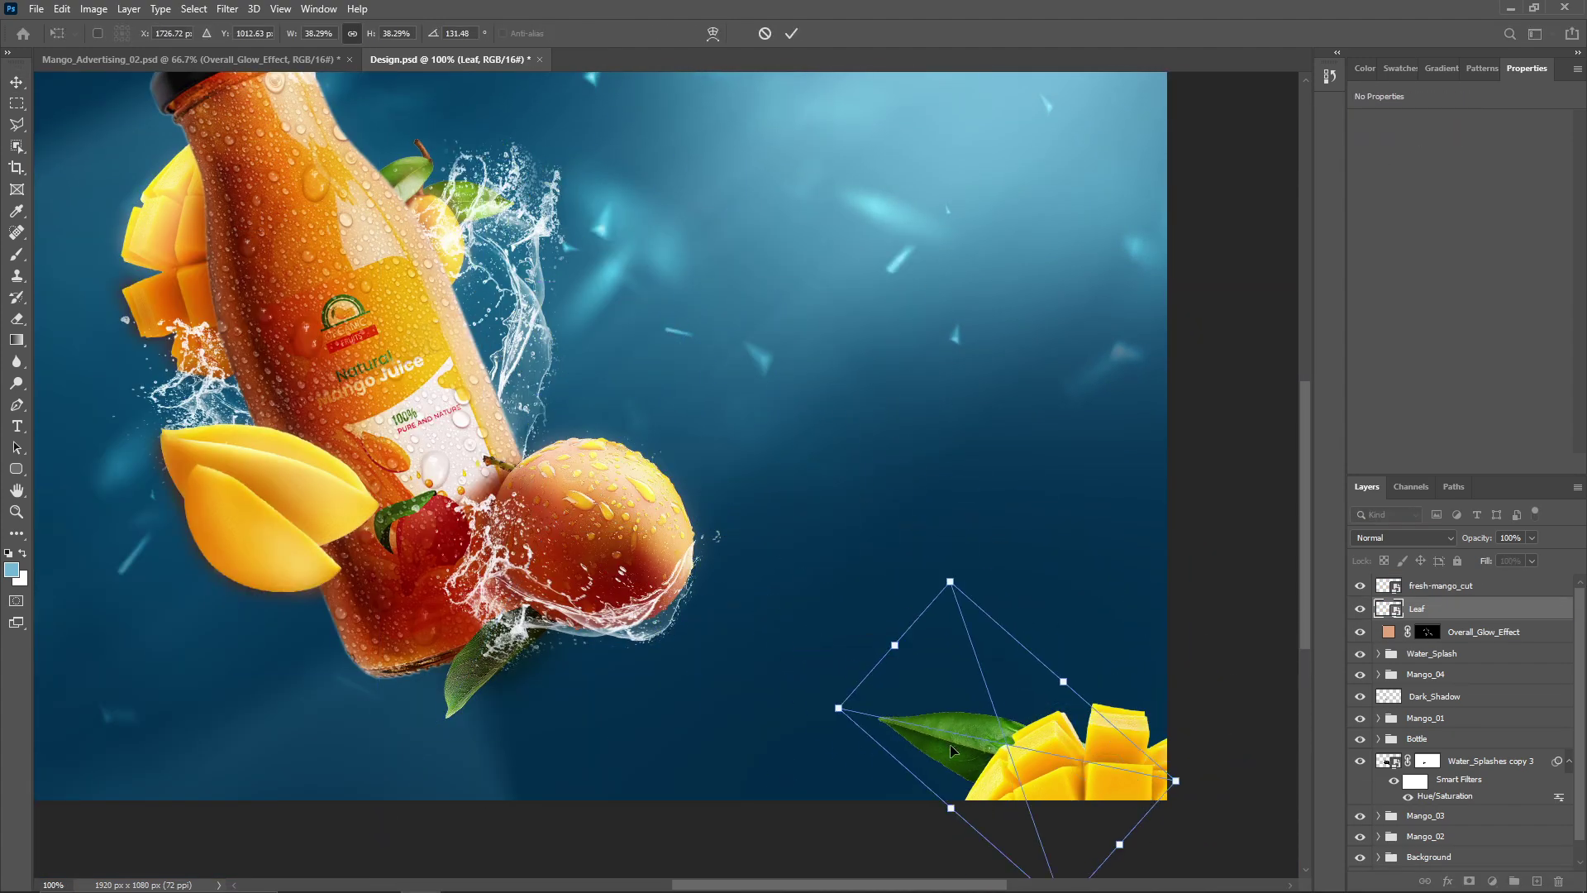
left_click_drag(977, 739, 918, 750)
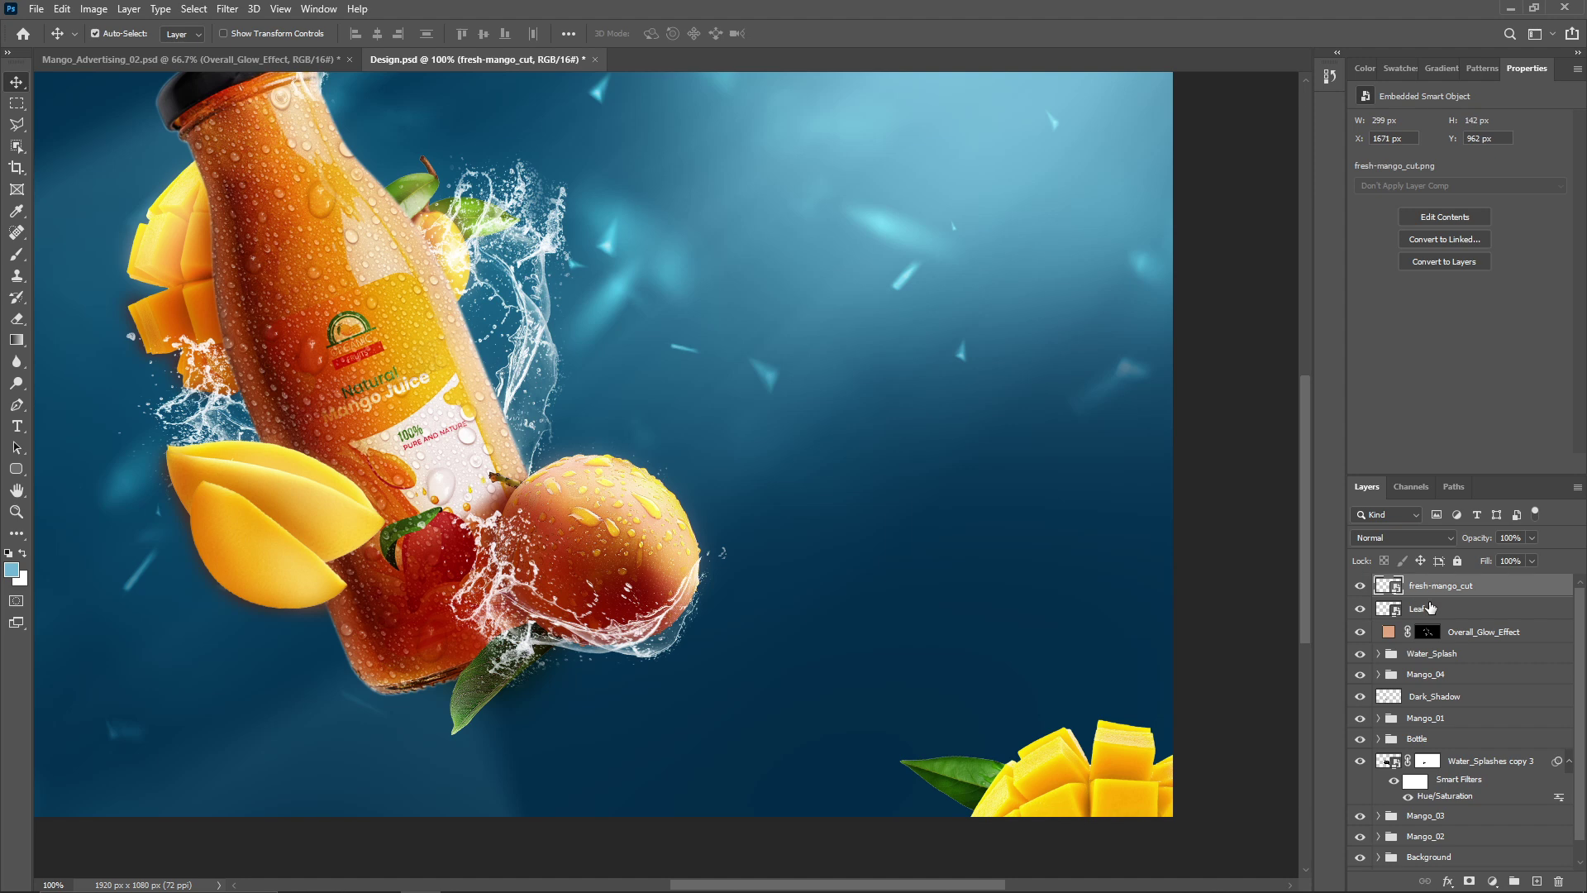
Convert the lower-right cut mango and leaf layers into one smart object and apply a diagonal Path Blur at 16% speed.
right_click(1426, 608)
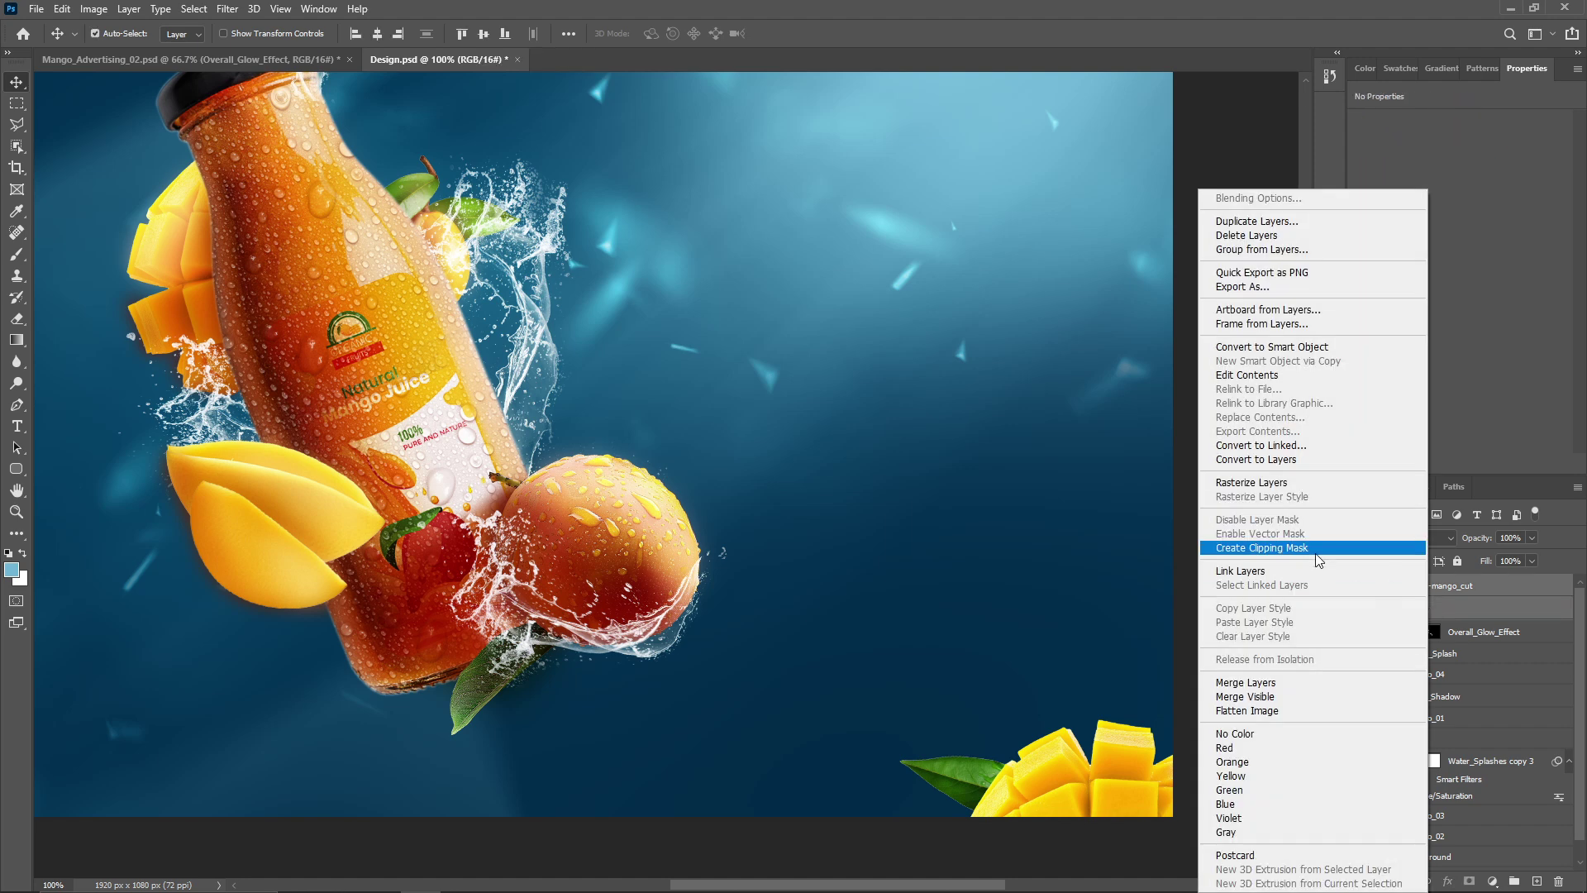
left_click(1272, 347)
left_click(227, 9)
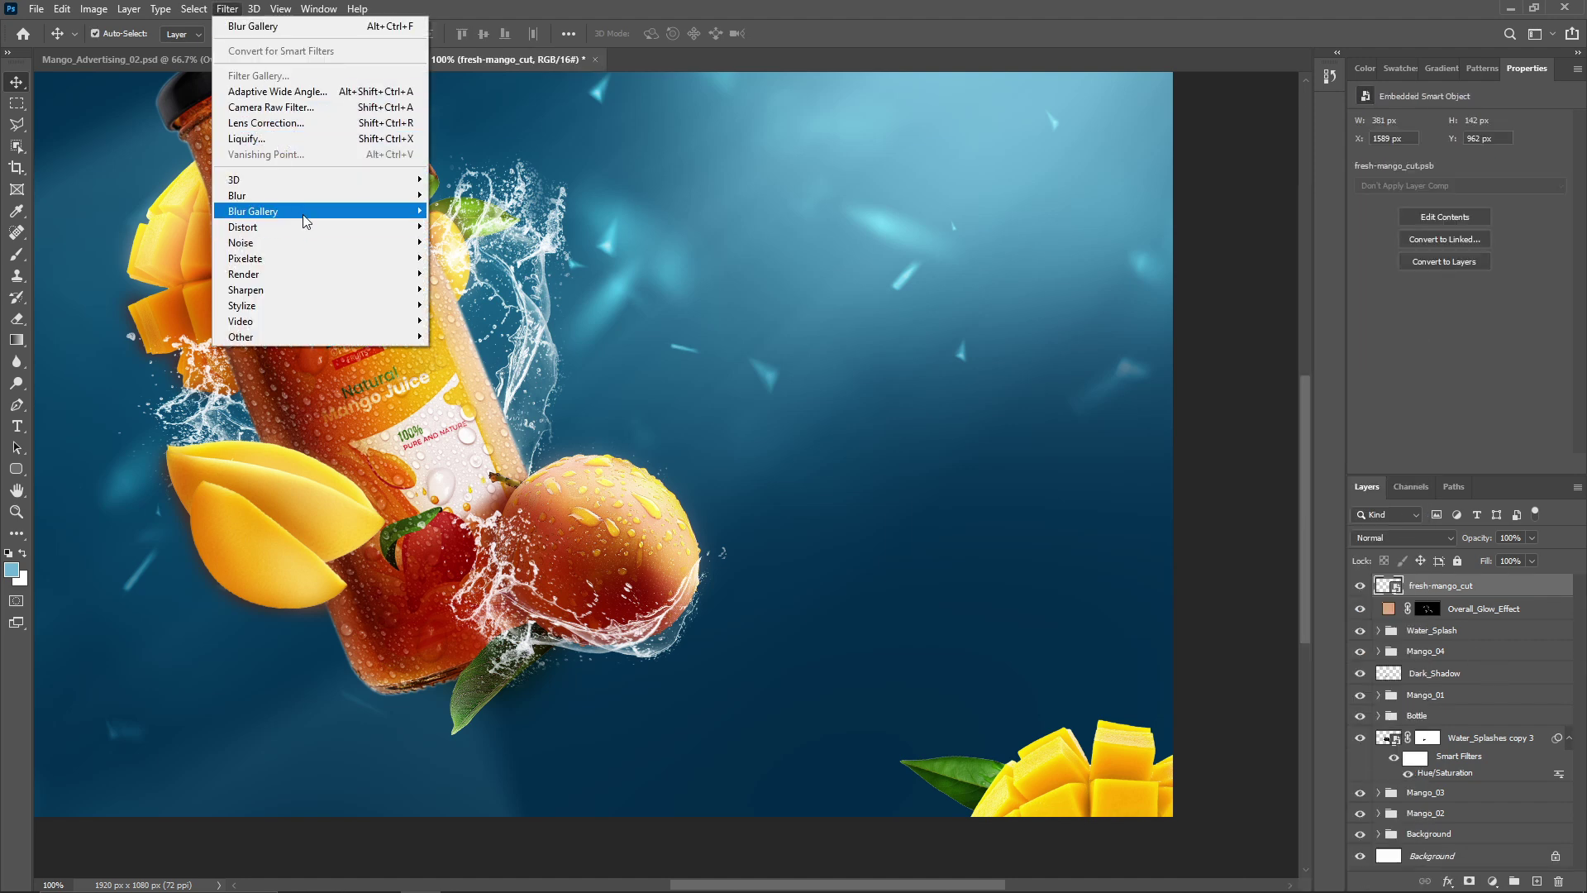
mouse_move(303, 216)
left_click(469, 259)
left_click(557, 342)
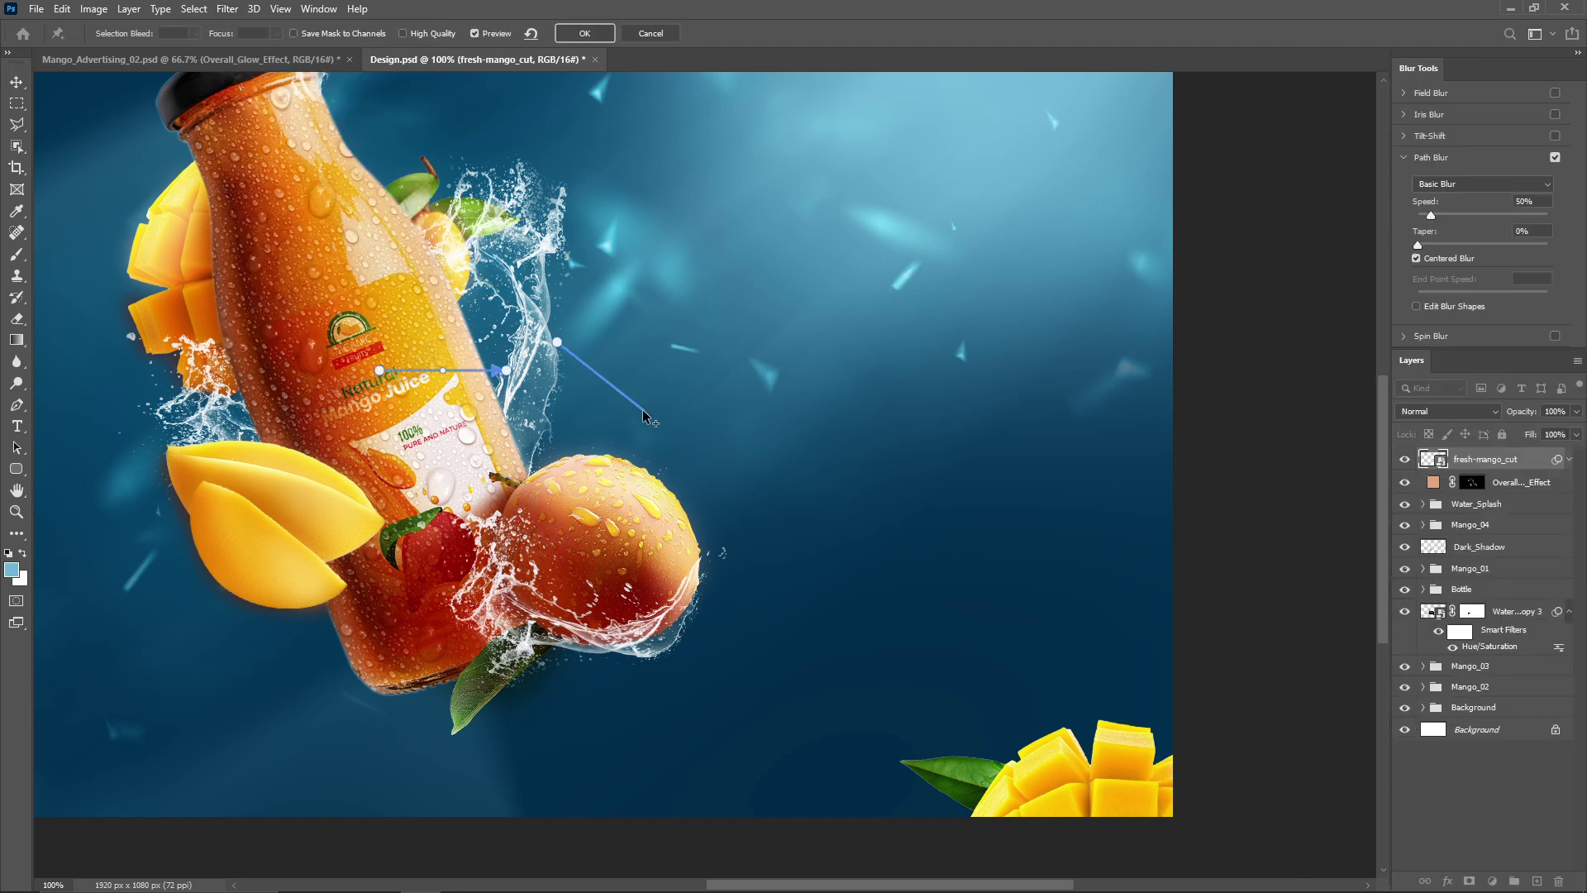
left_click(887, 599)
double_click(898, 604)
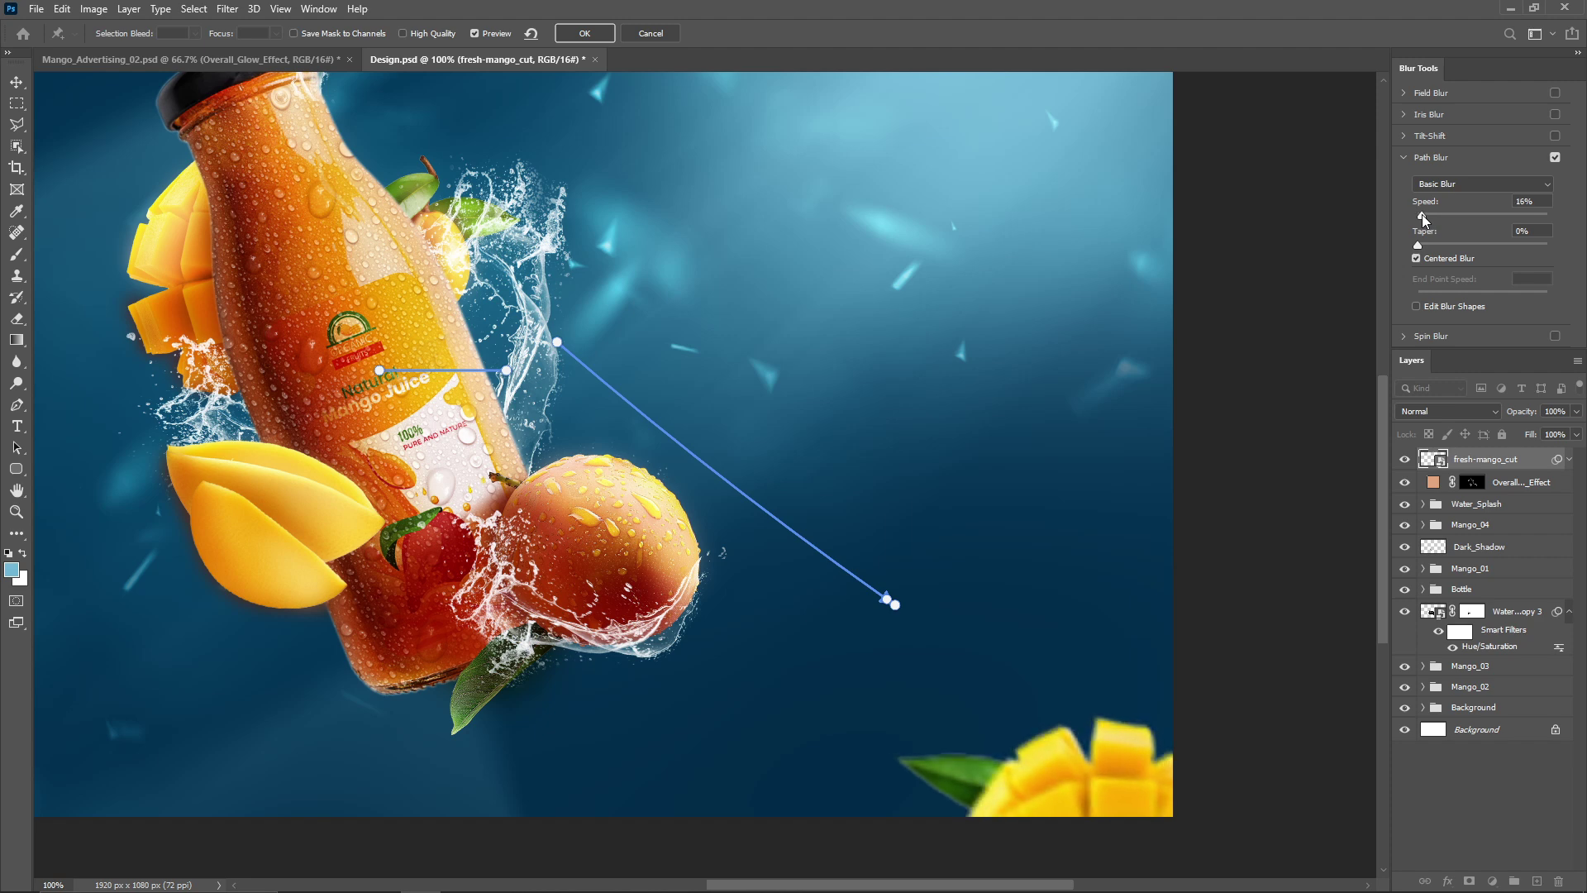
left_click(14, 84)
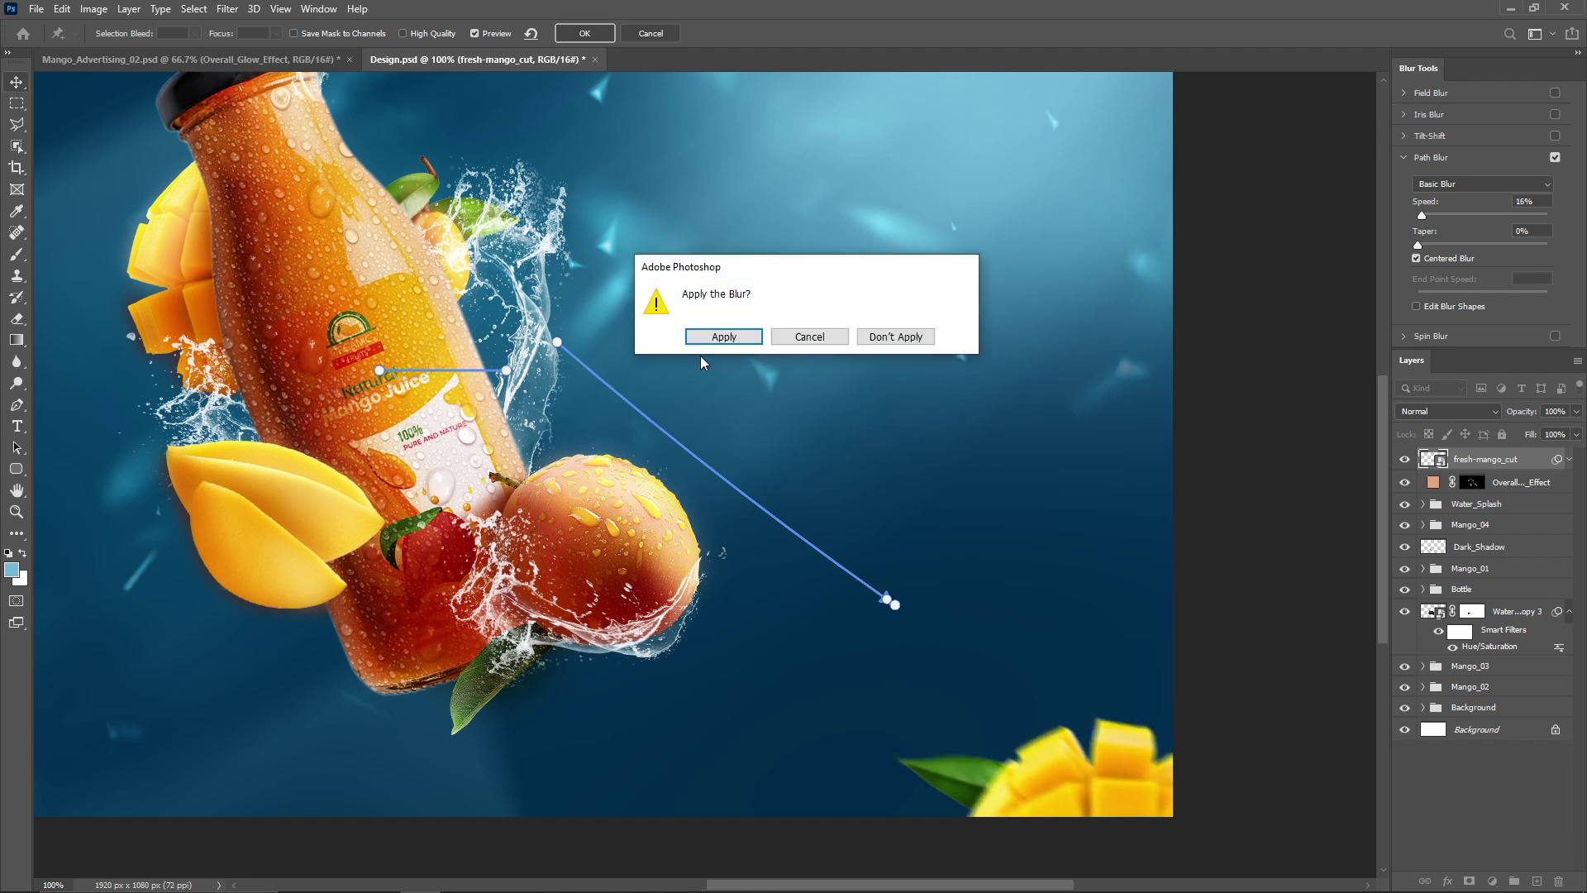
left_click(706, 339)
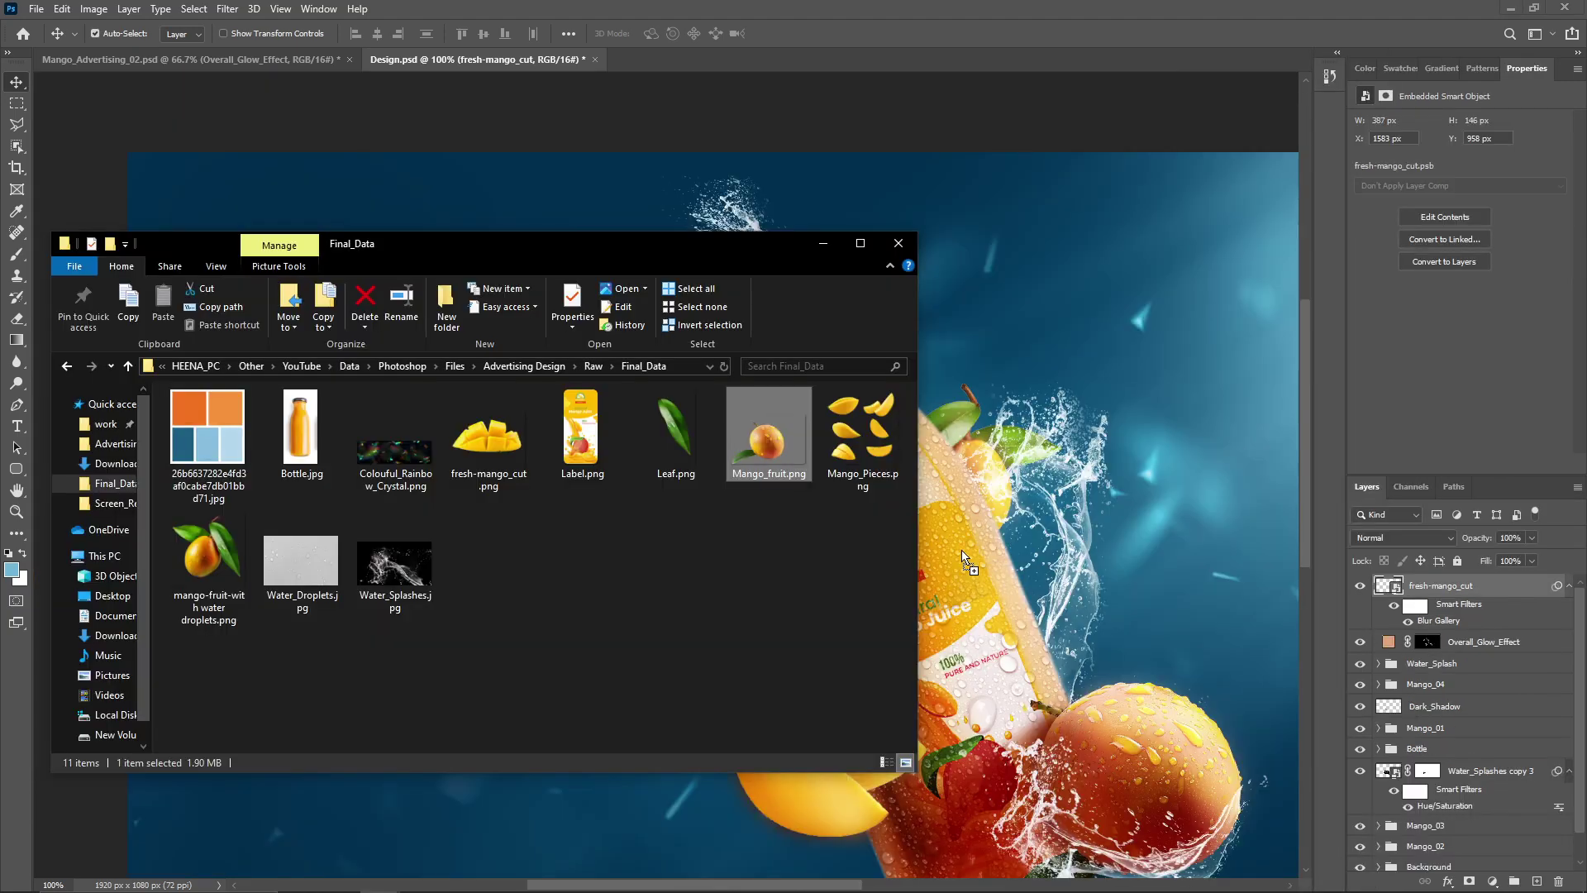
Place Mango_fruit.png in the canvas's upper-left corner, scaled to 27% and rotated about 175°, partly off the canvas.
left_click_drag(961, 555, 969, 555)
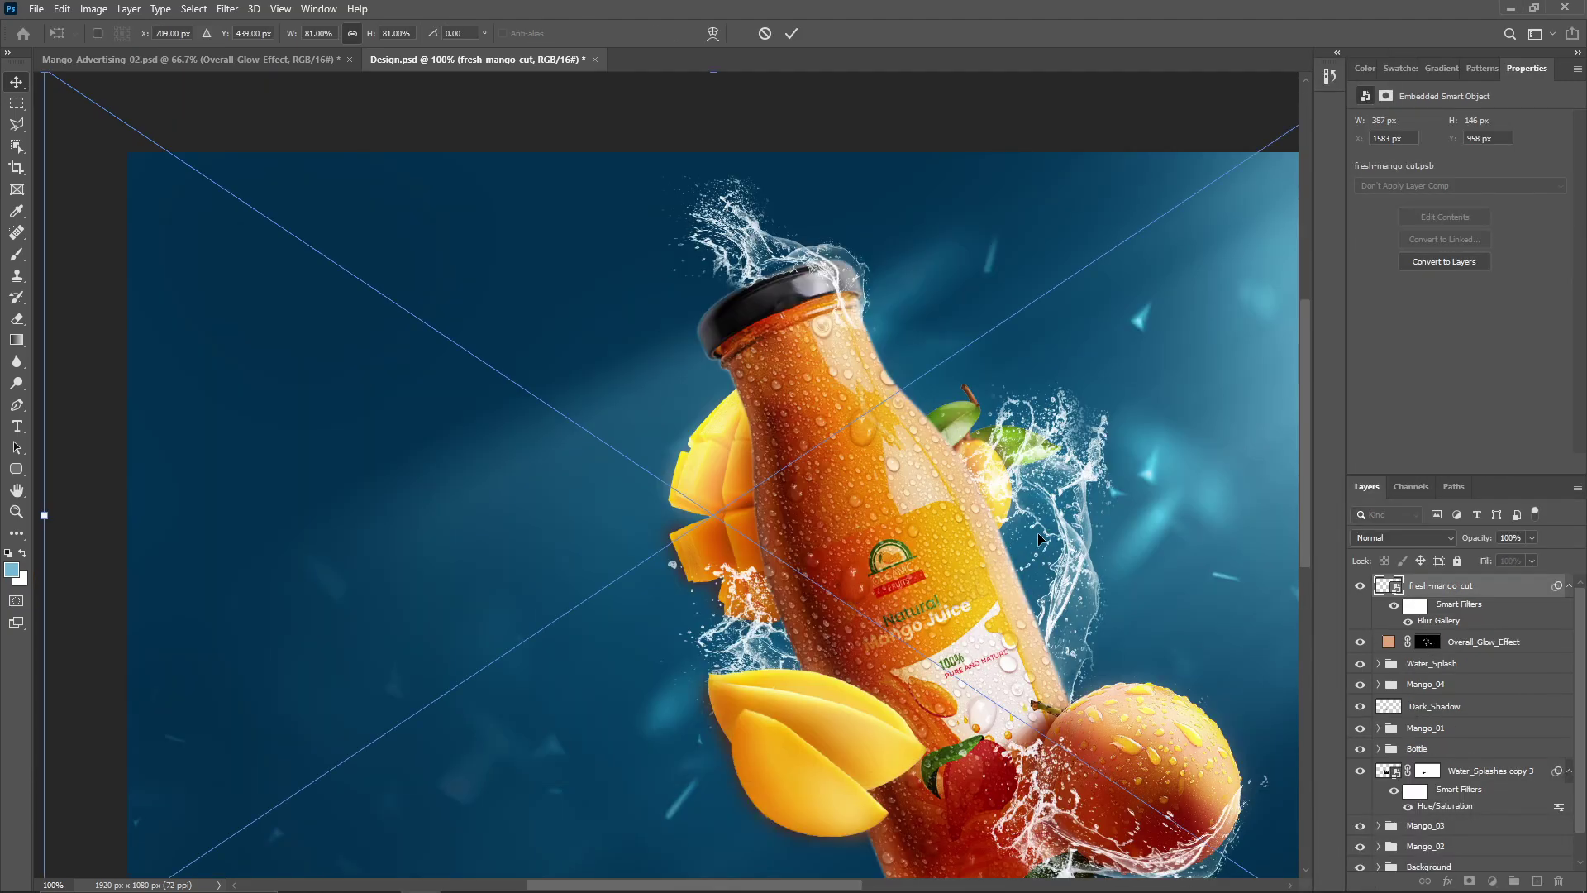
scroll(78, 178, "up", 2)
left_click_drag(42, 159, 138, 212)
left_click_drag(242, 329, 88, 241)
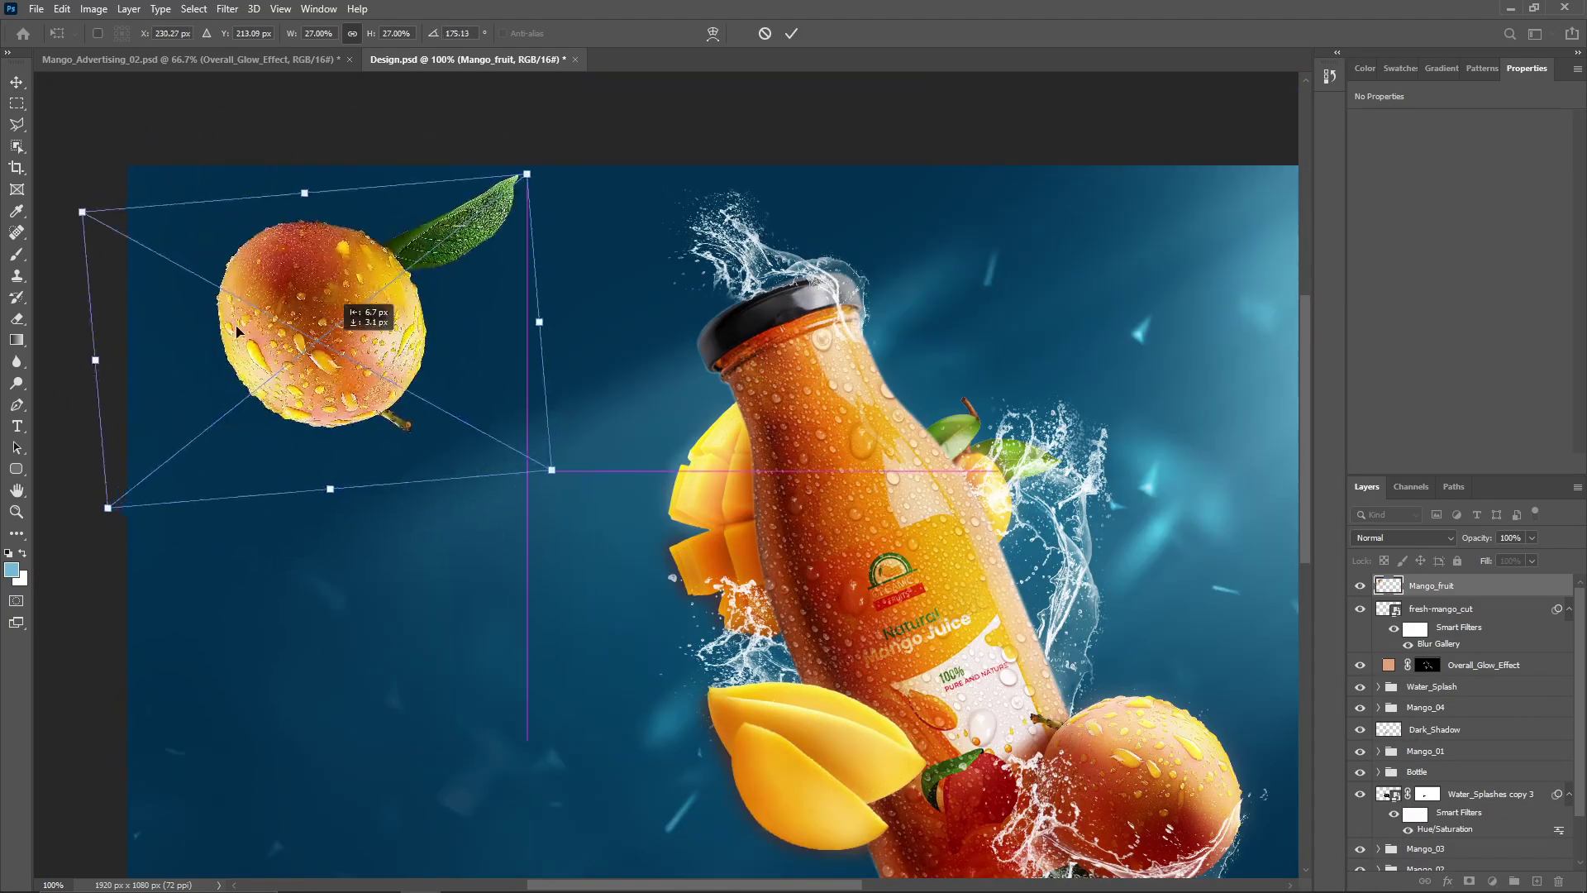
key("Return")
Apply a diagonal Path Blur at 19% speed to the upper-left mango fruit.
left_click(228, 8)
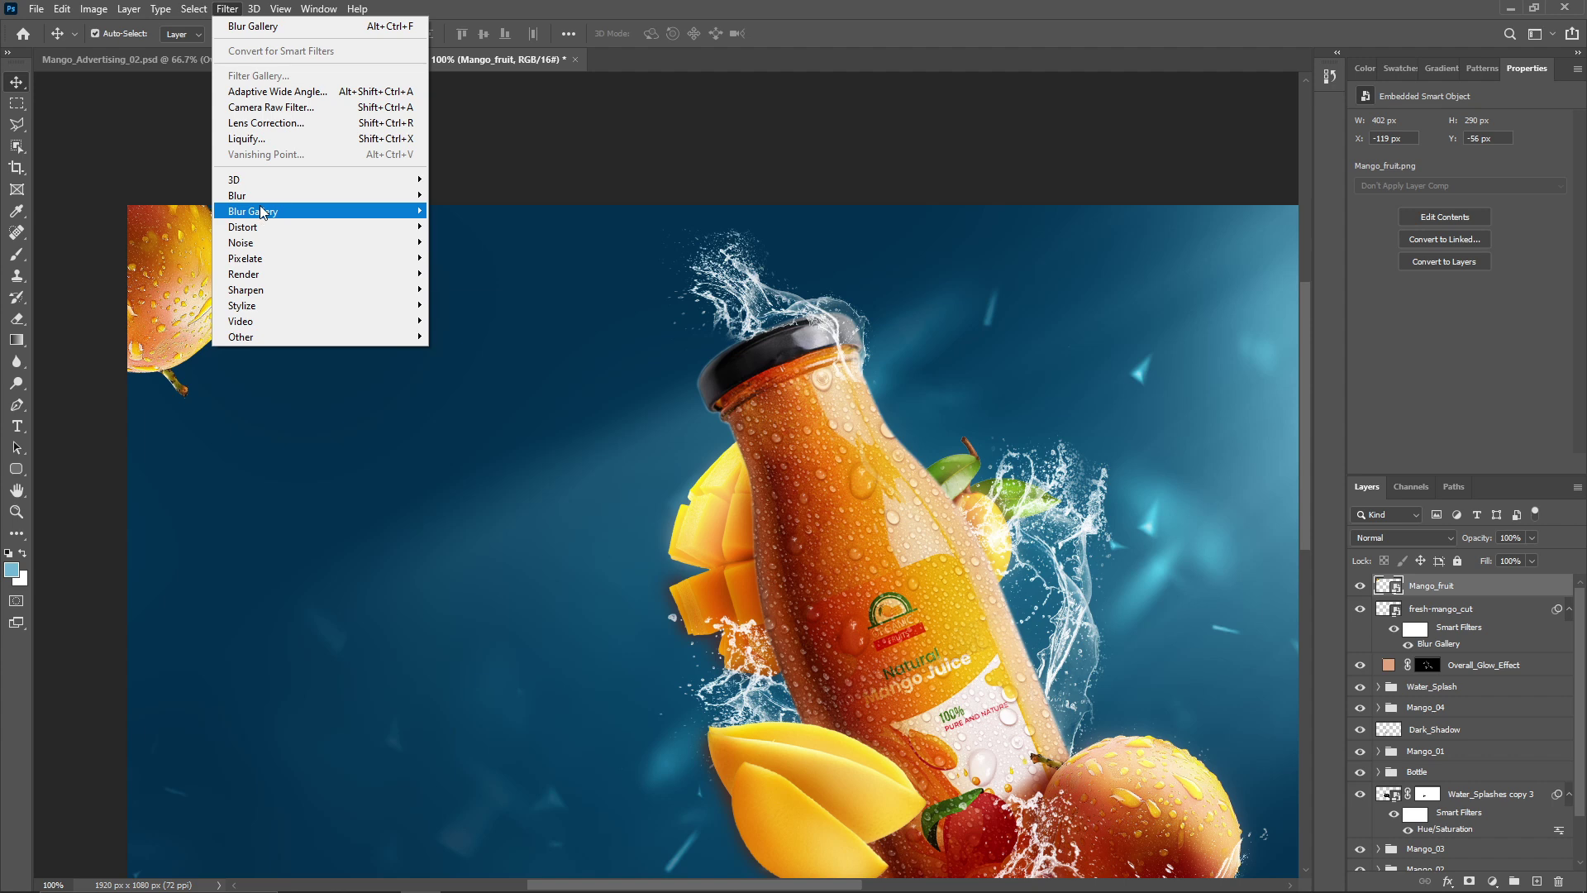
mouse_move(263, 212)
left_click(463, 258)
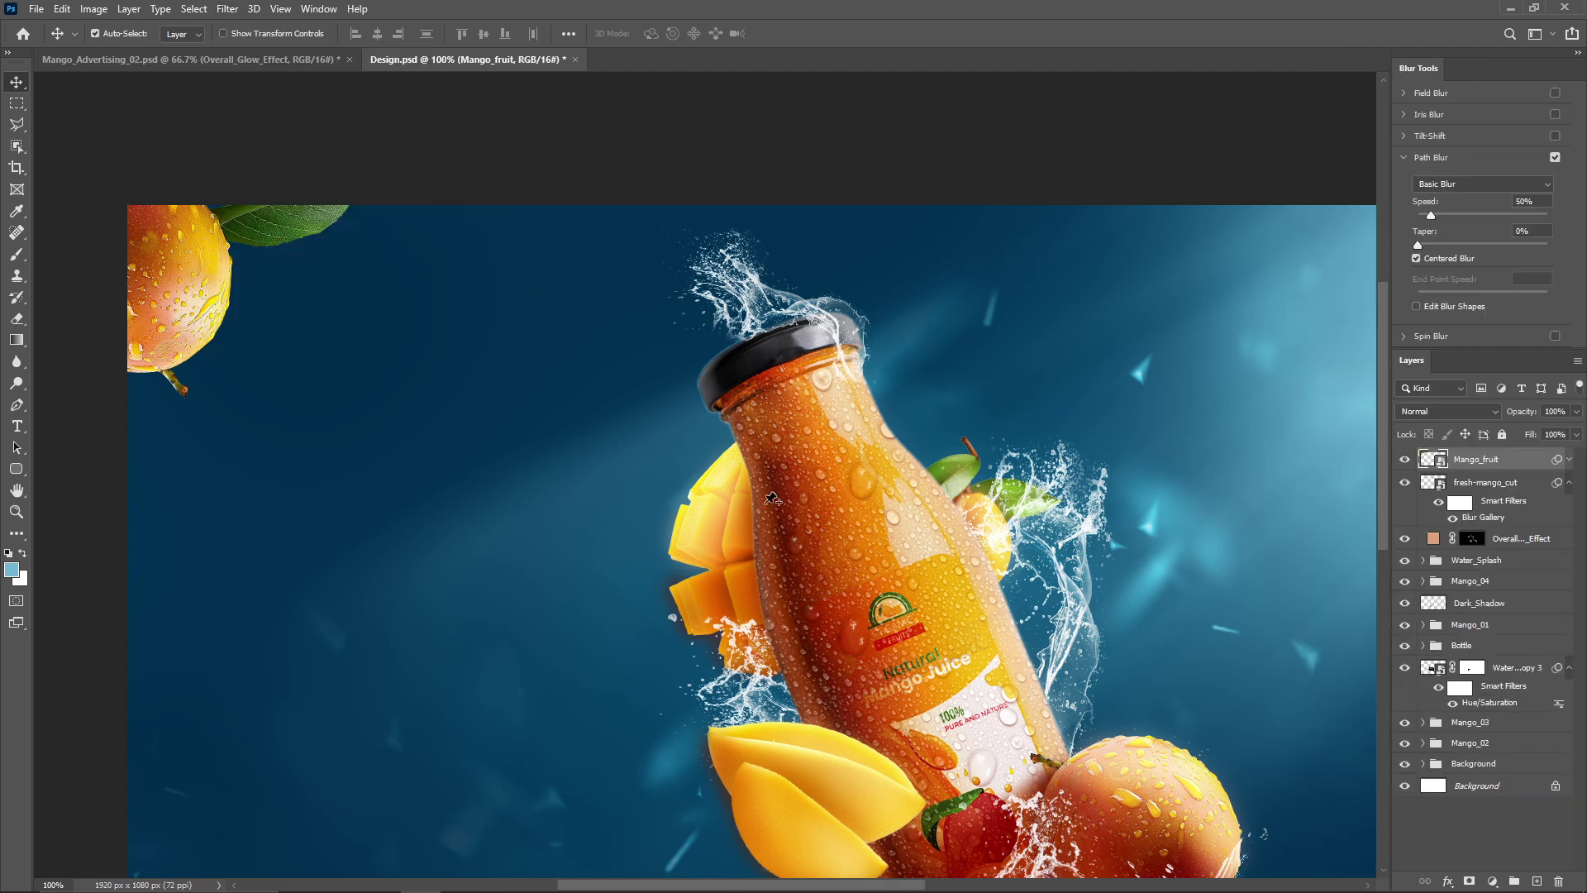
left_click_drag(403, 347, 470, 385)
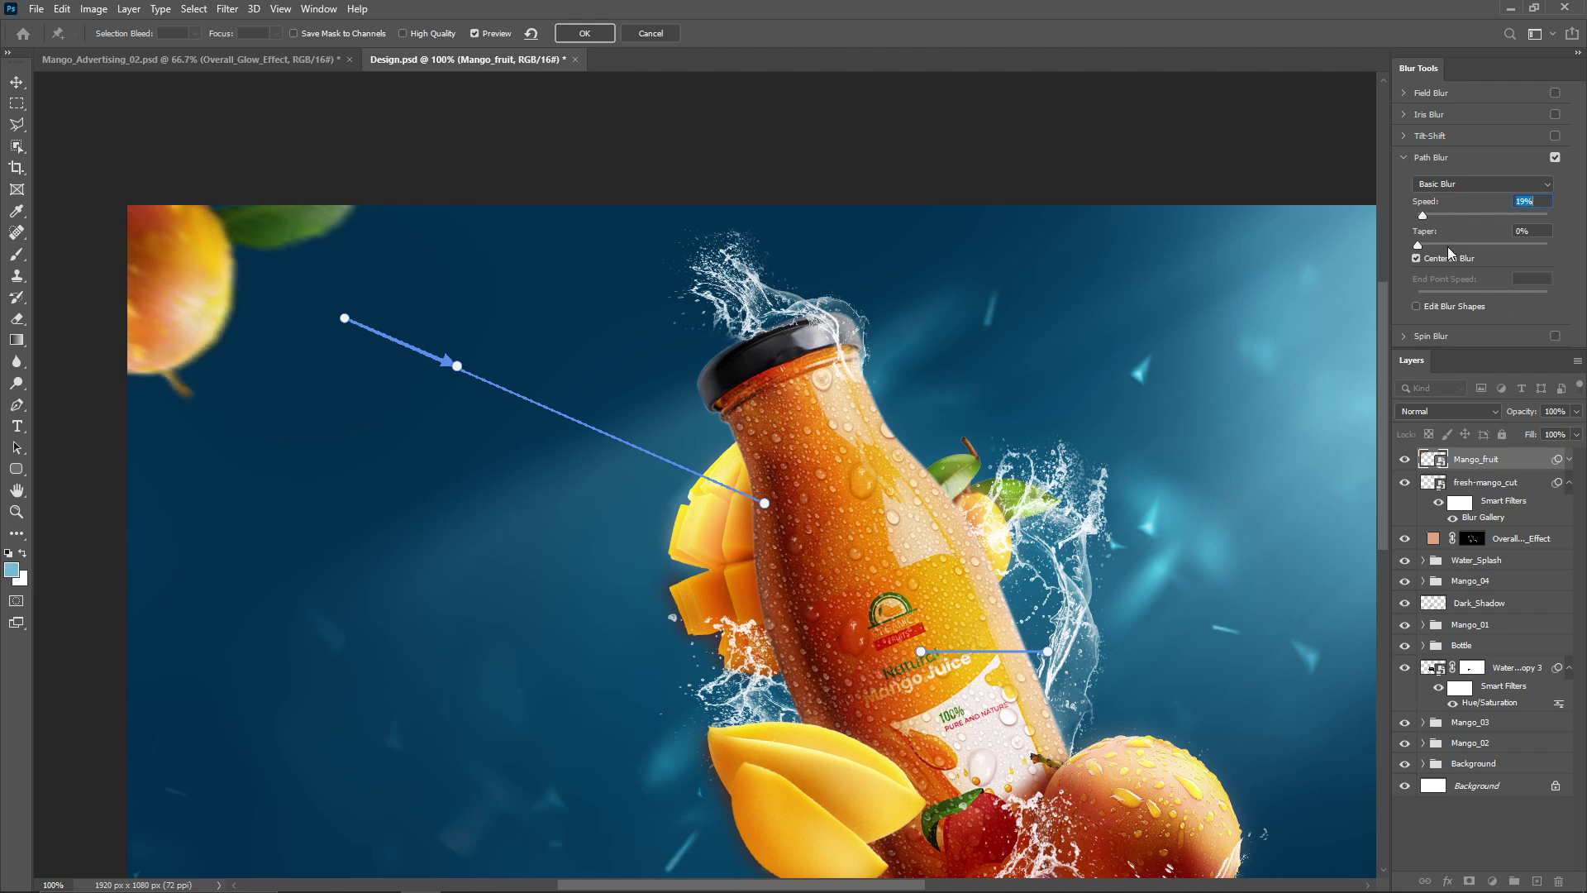
key("b")
key("Return")
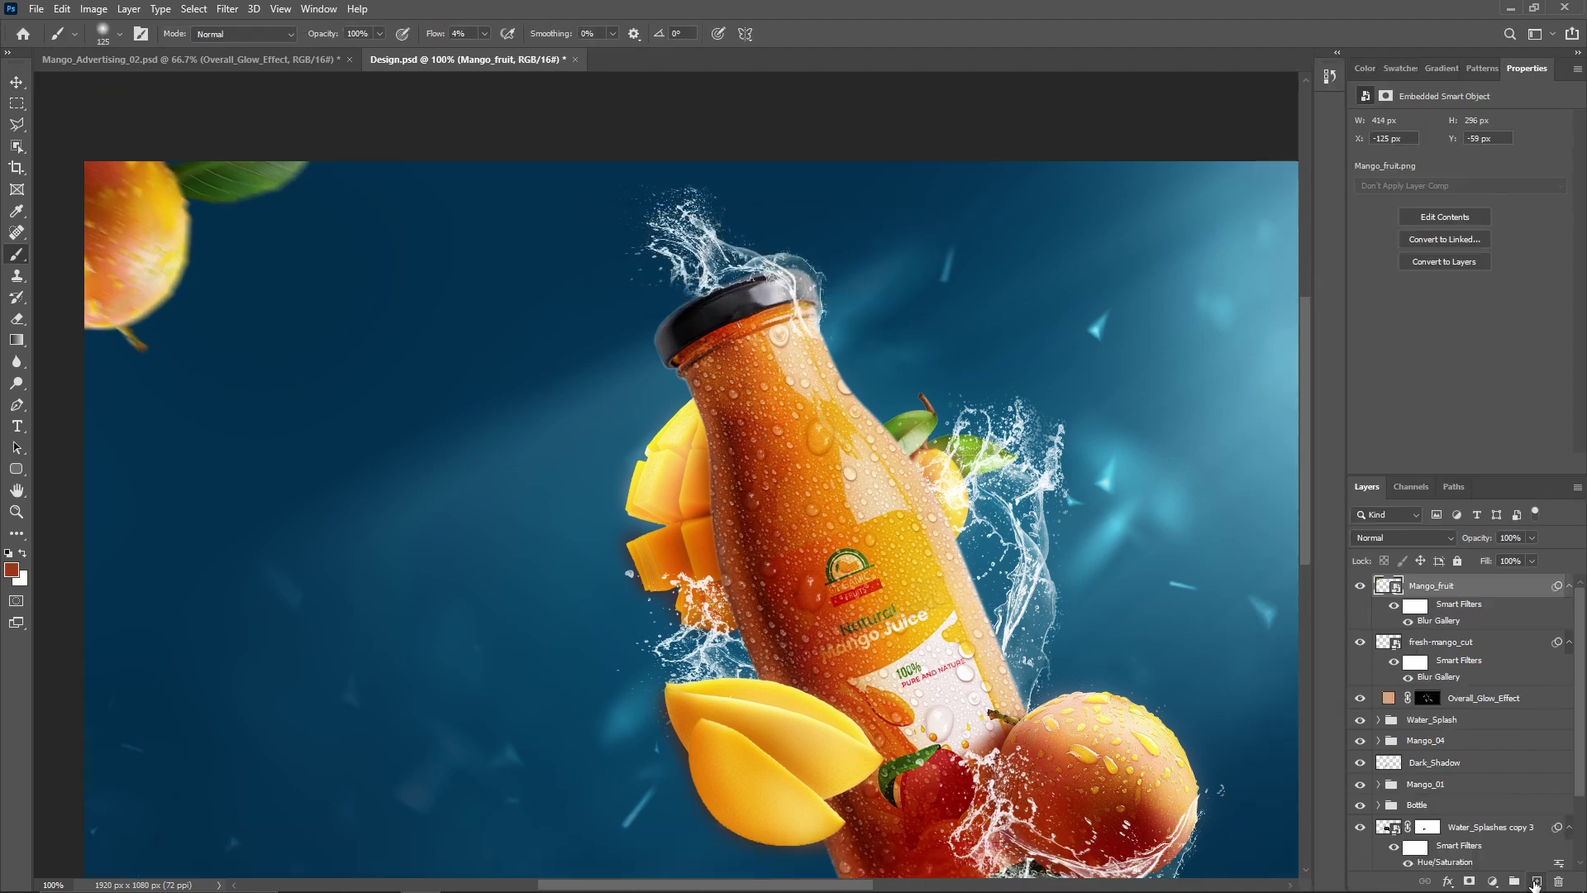
Add a Multiply layer clipped to Mango_fruit and shade the fruit with a soft brush in orange sampled from it.
left_click(1535, 881)
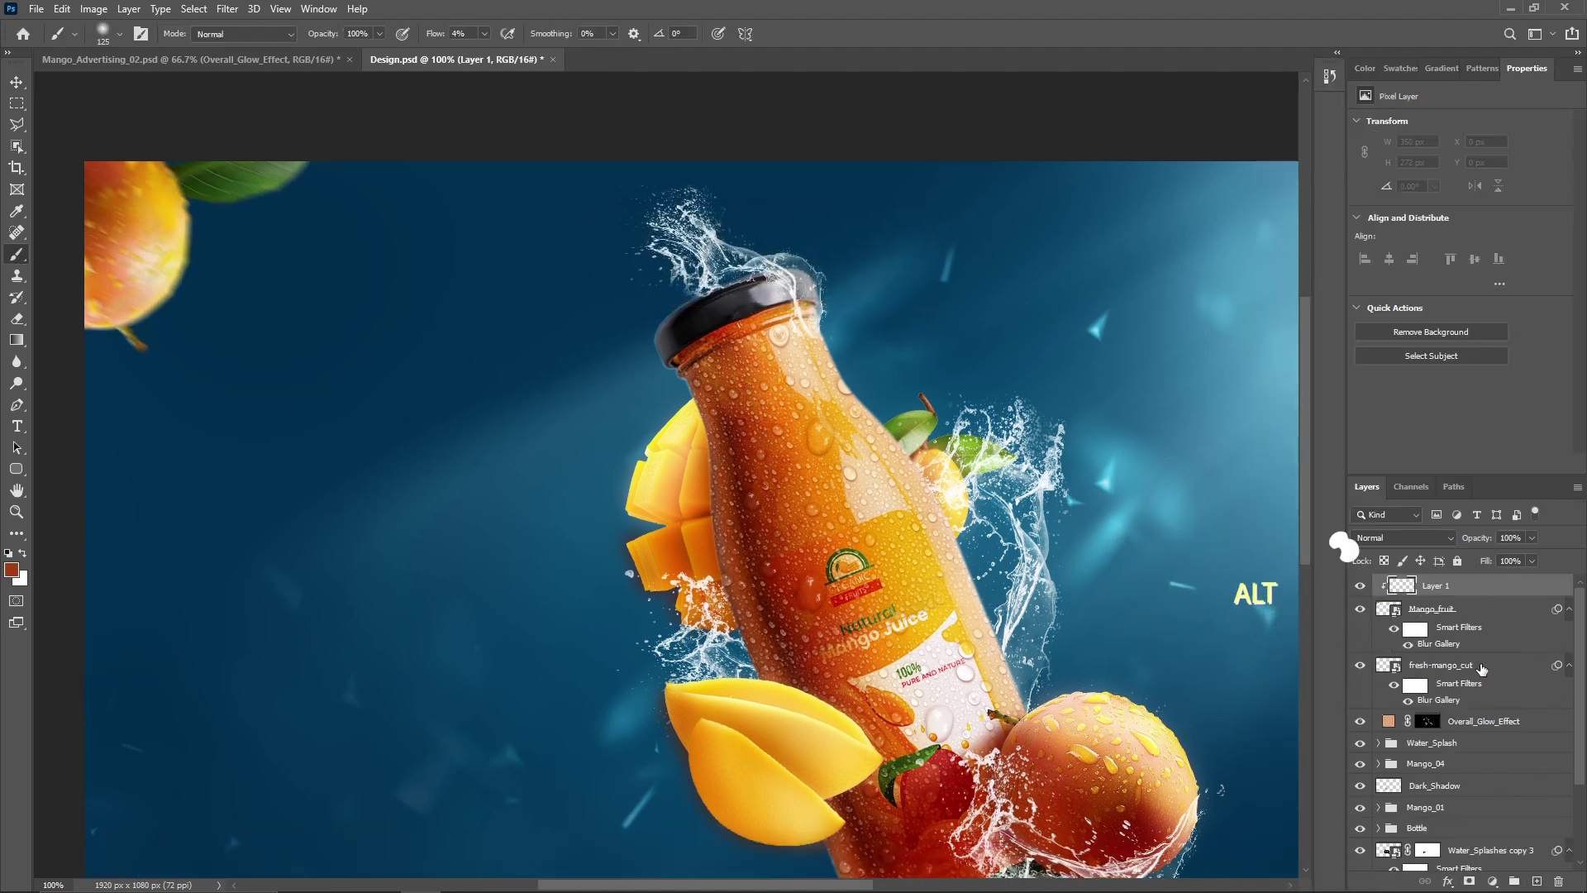
left_click(1403, 537)
left_click(1397, 546)
left_click(145, 229, "alt")
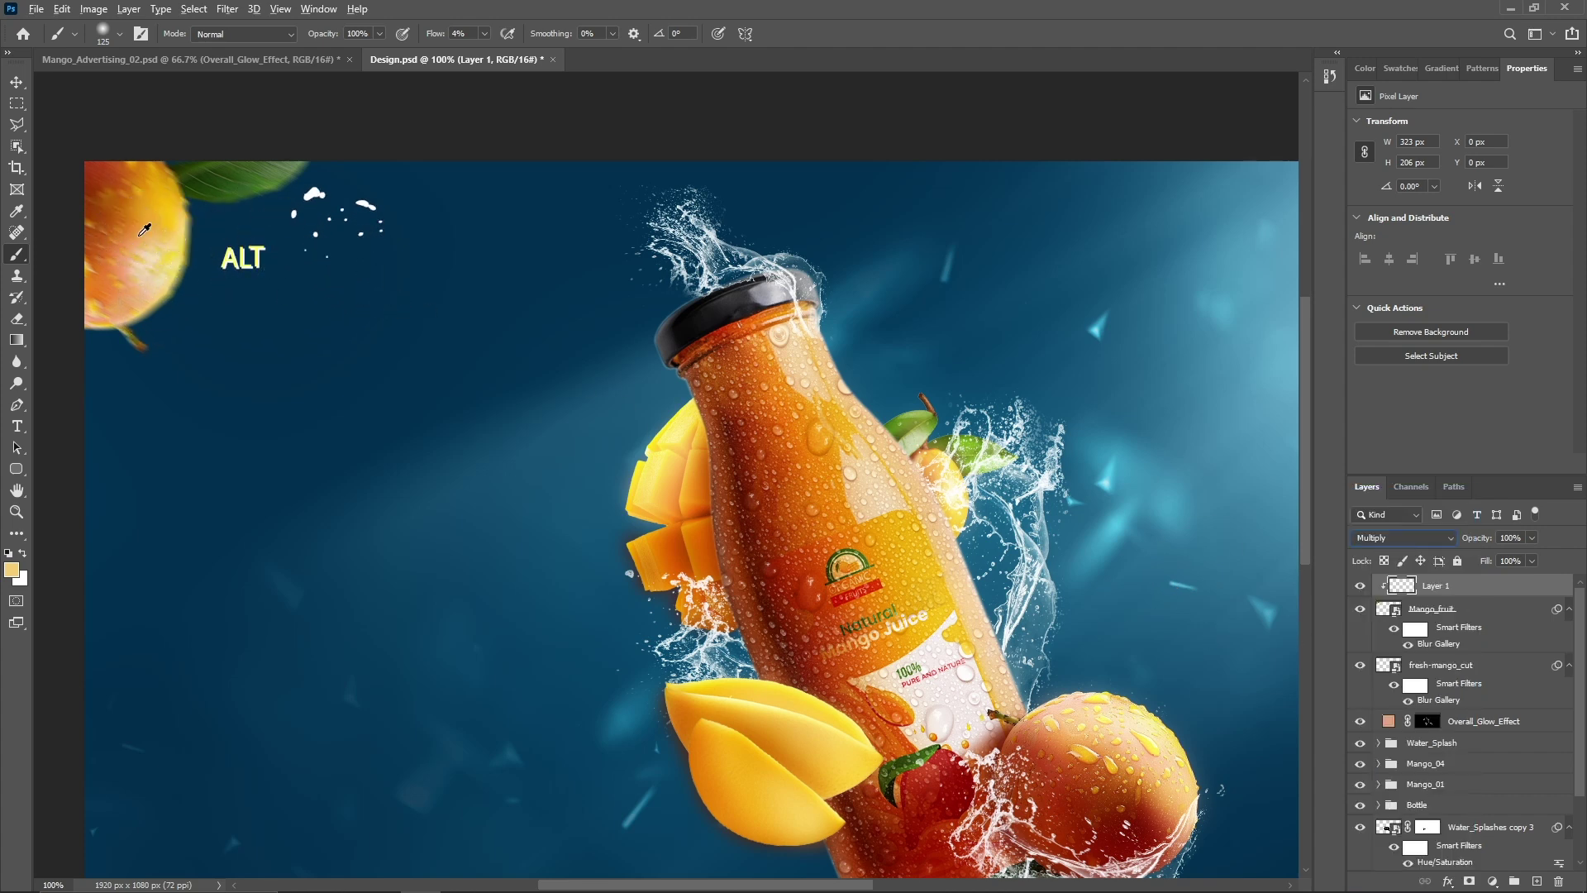
left_click(116, 216, "alt")
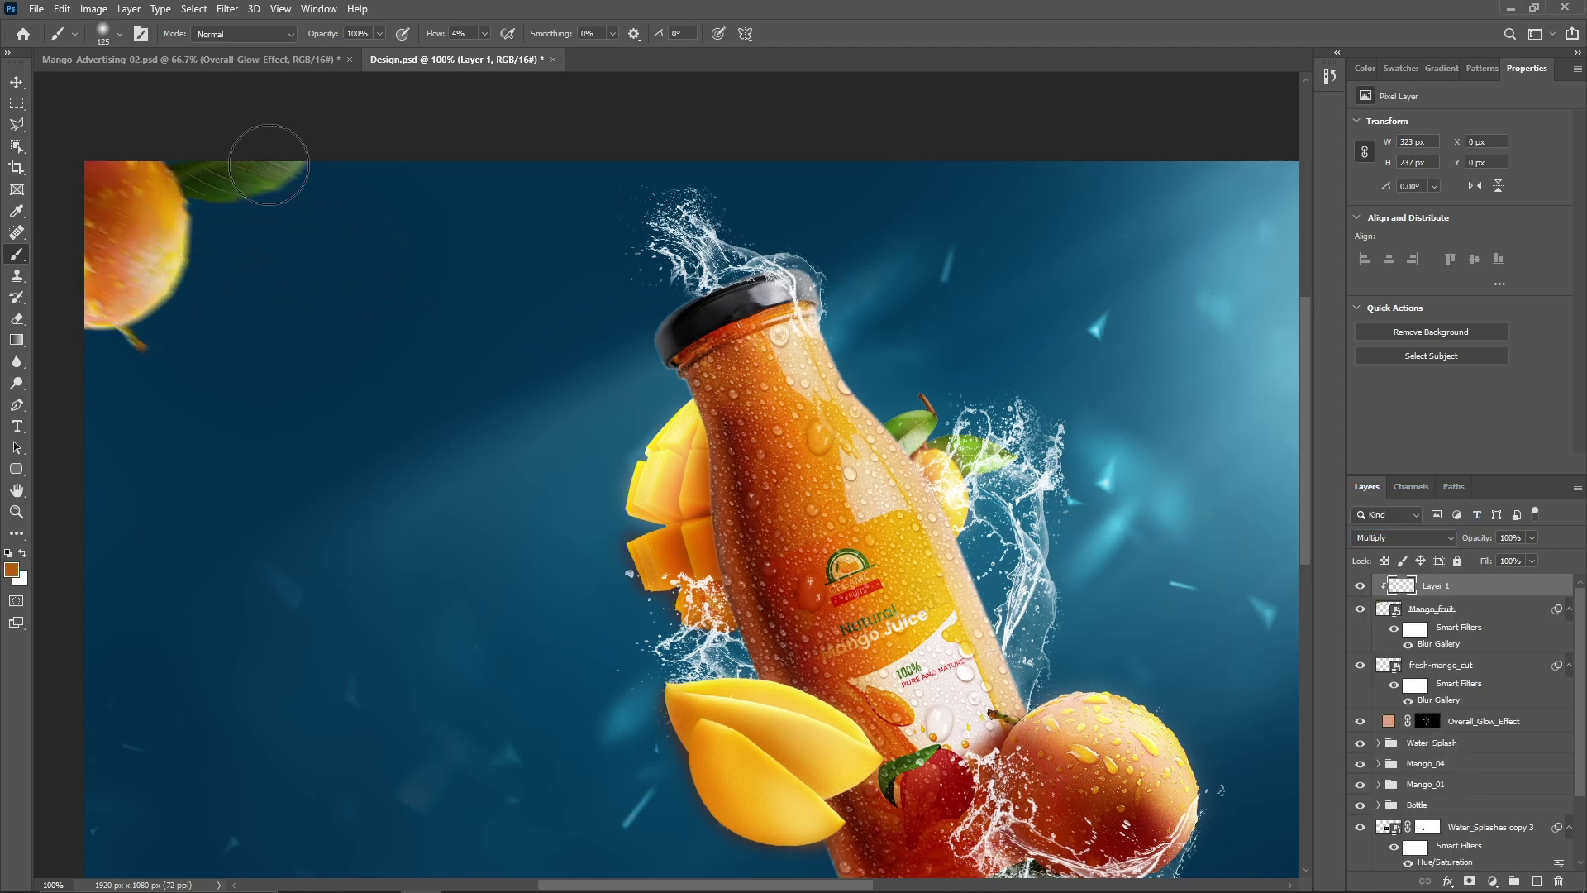
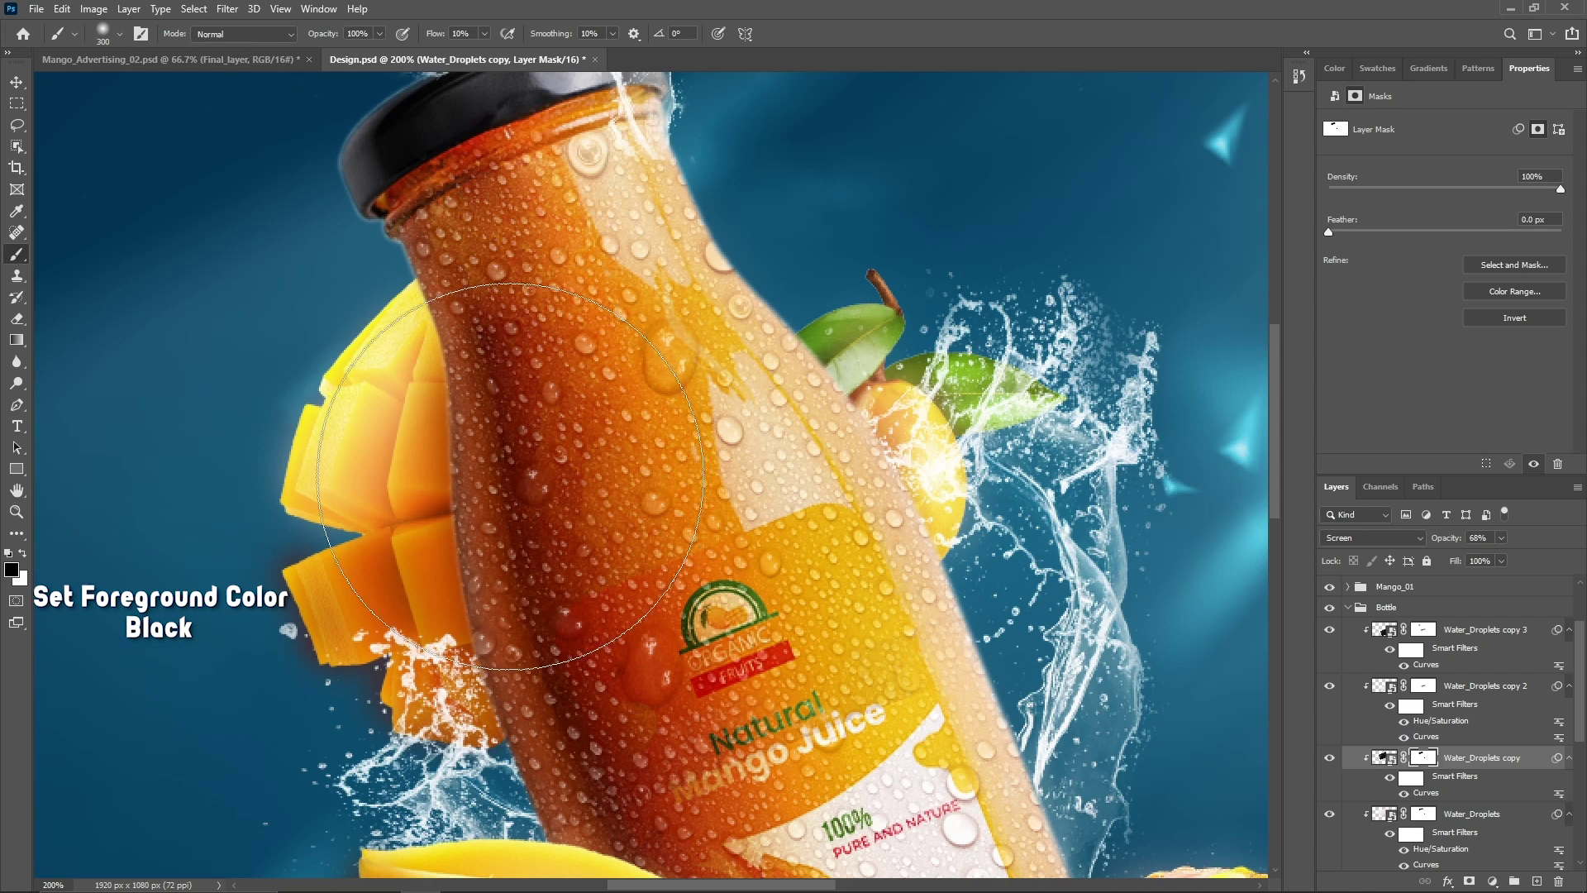
Paint black at 29% flow on the Water_Droplets copy mask along the bottle's upper-left edge, then target the Water_Droplets copy 3 mask.
key("shift+2")
key("shift+9")
left_click(389, 249)
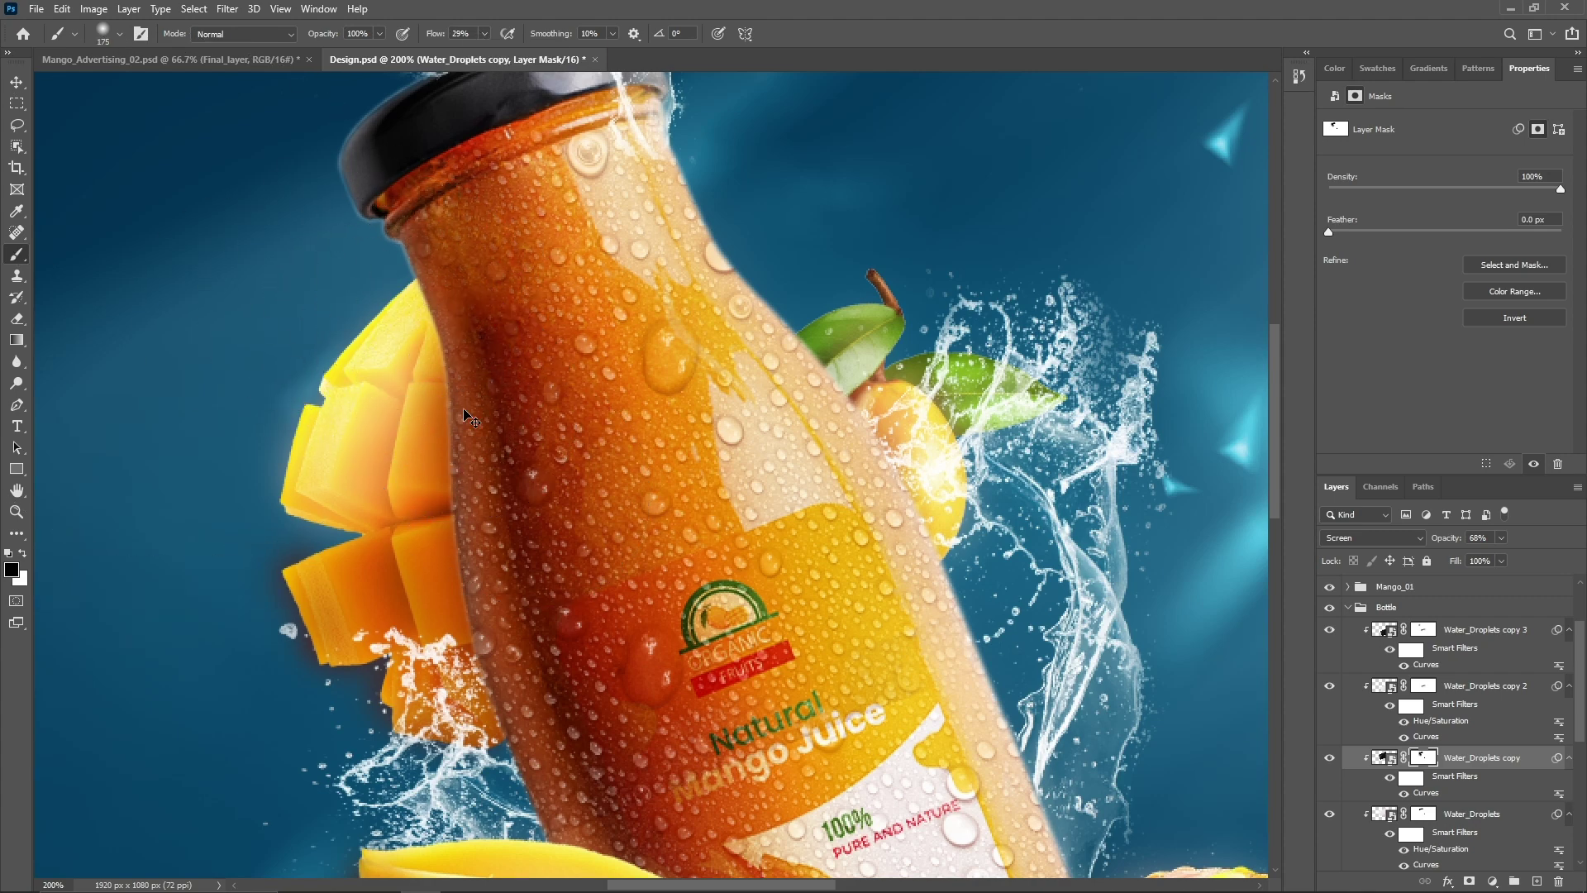
key("ctrl+minus")
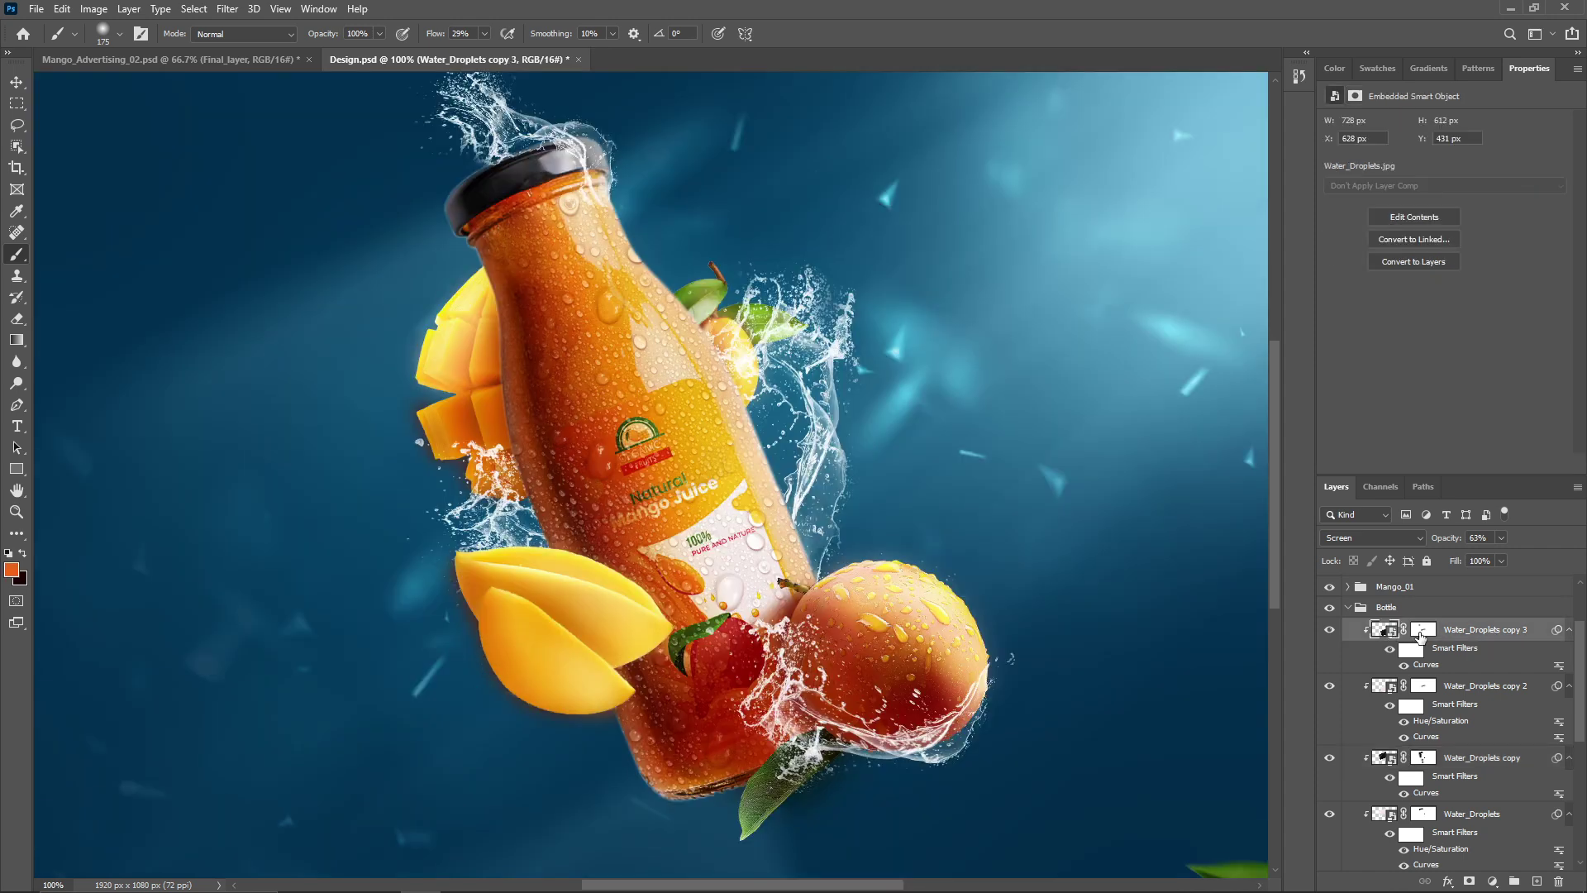
left_click(1423, 632)
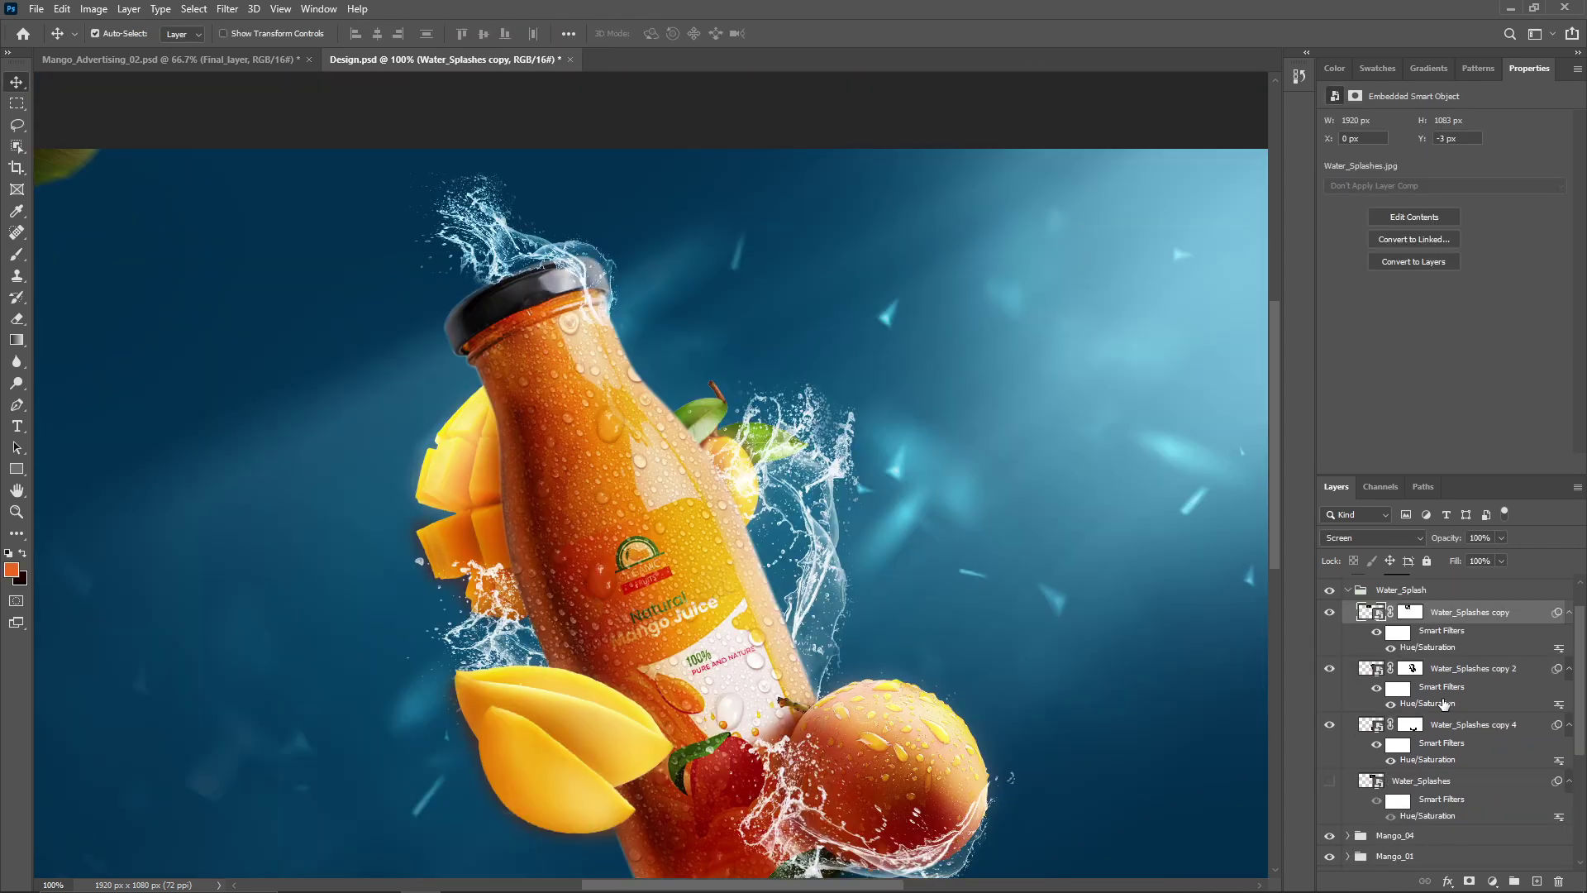
Colorize the Hue/Saturation filters of Water_Splashes copy 2, with hue 200 and saturation 40, and Water_Splashes copy 4 in blue.
double_click(1428, 702)
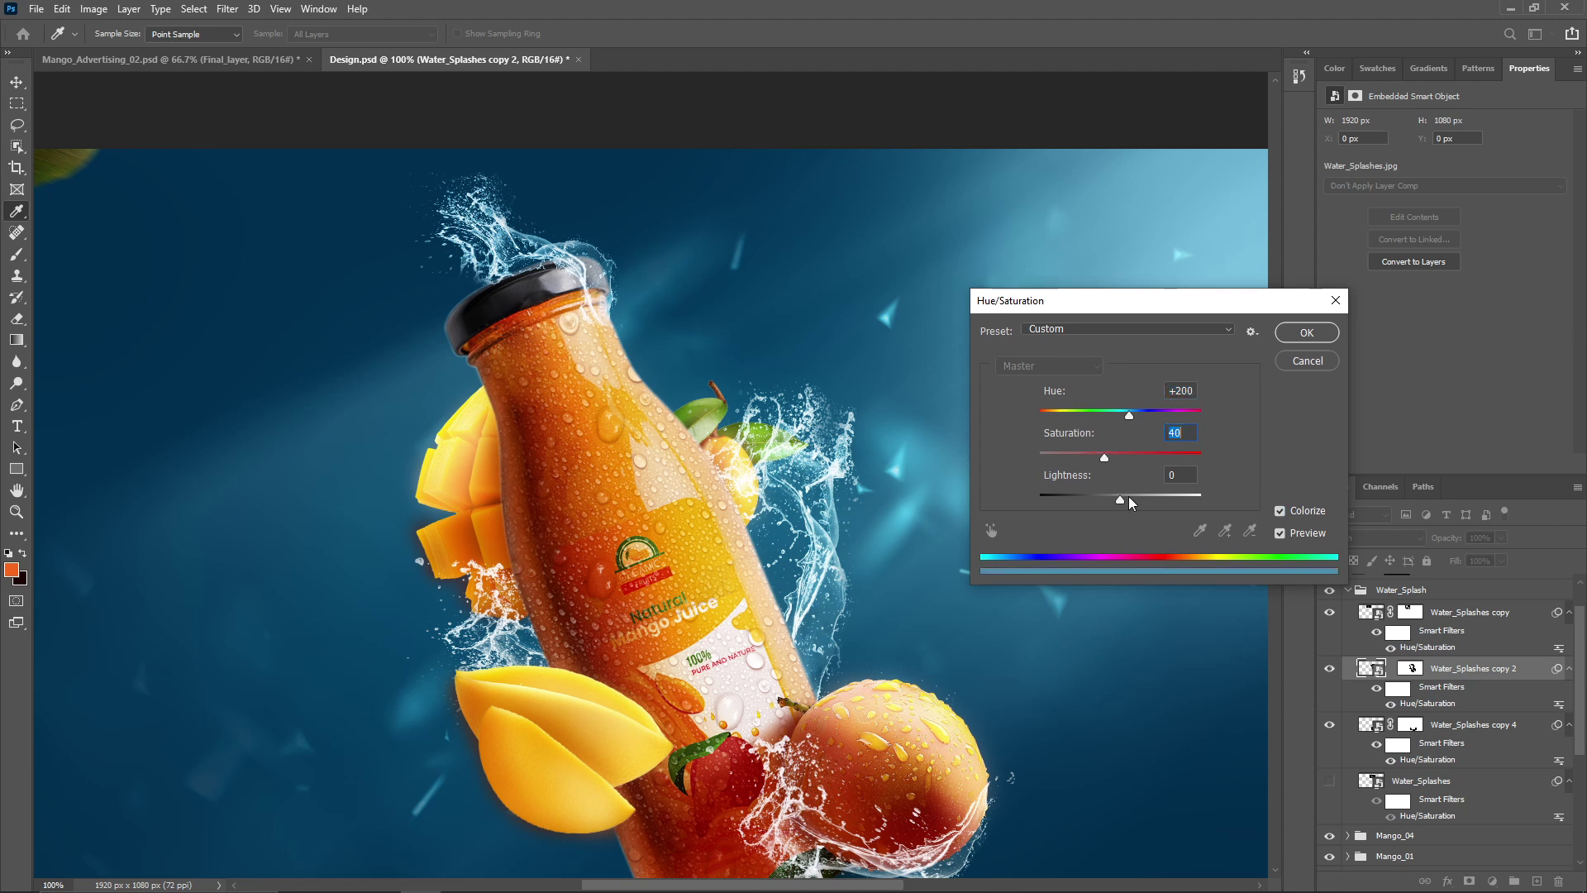
key("Return")
double_click(1438, 760)
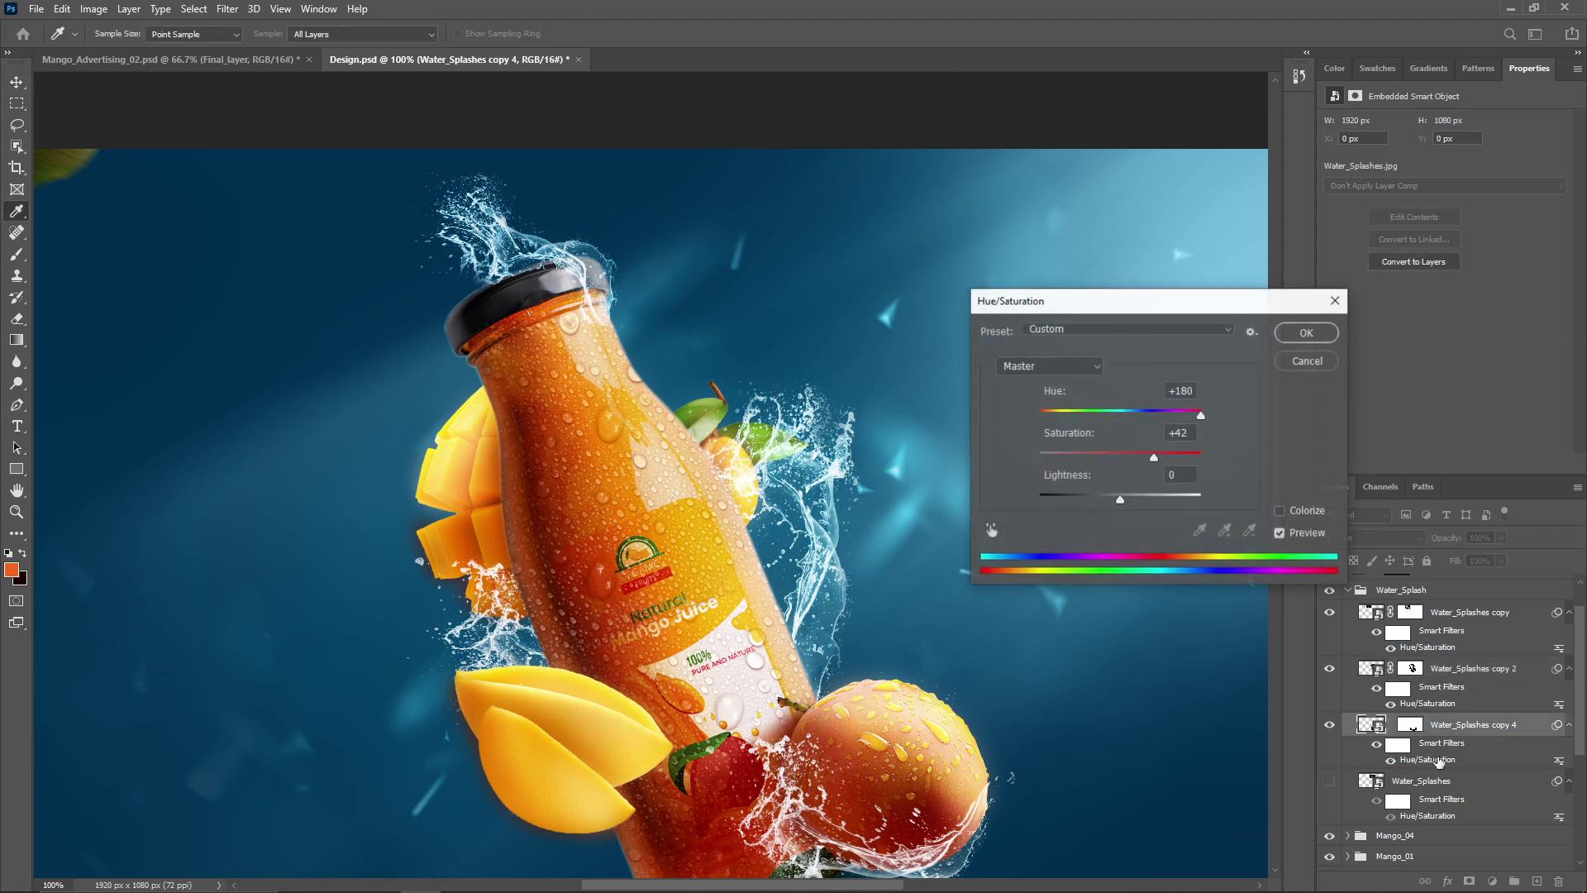
left_click(1280, 511)
left_click_drag(1057, 415, 1104, 457)
key("Return")
Colorize the Hue/Saturation filter of Water_Splashes copy 3 with hue 202 and collapse the Water_Splash group.
scroll(1422, 703, "down", 5)
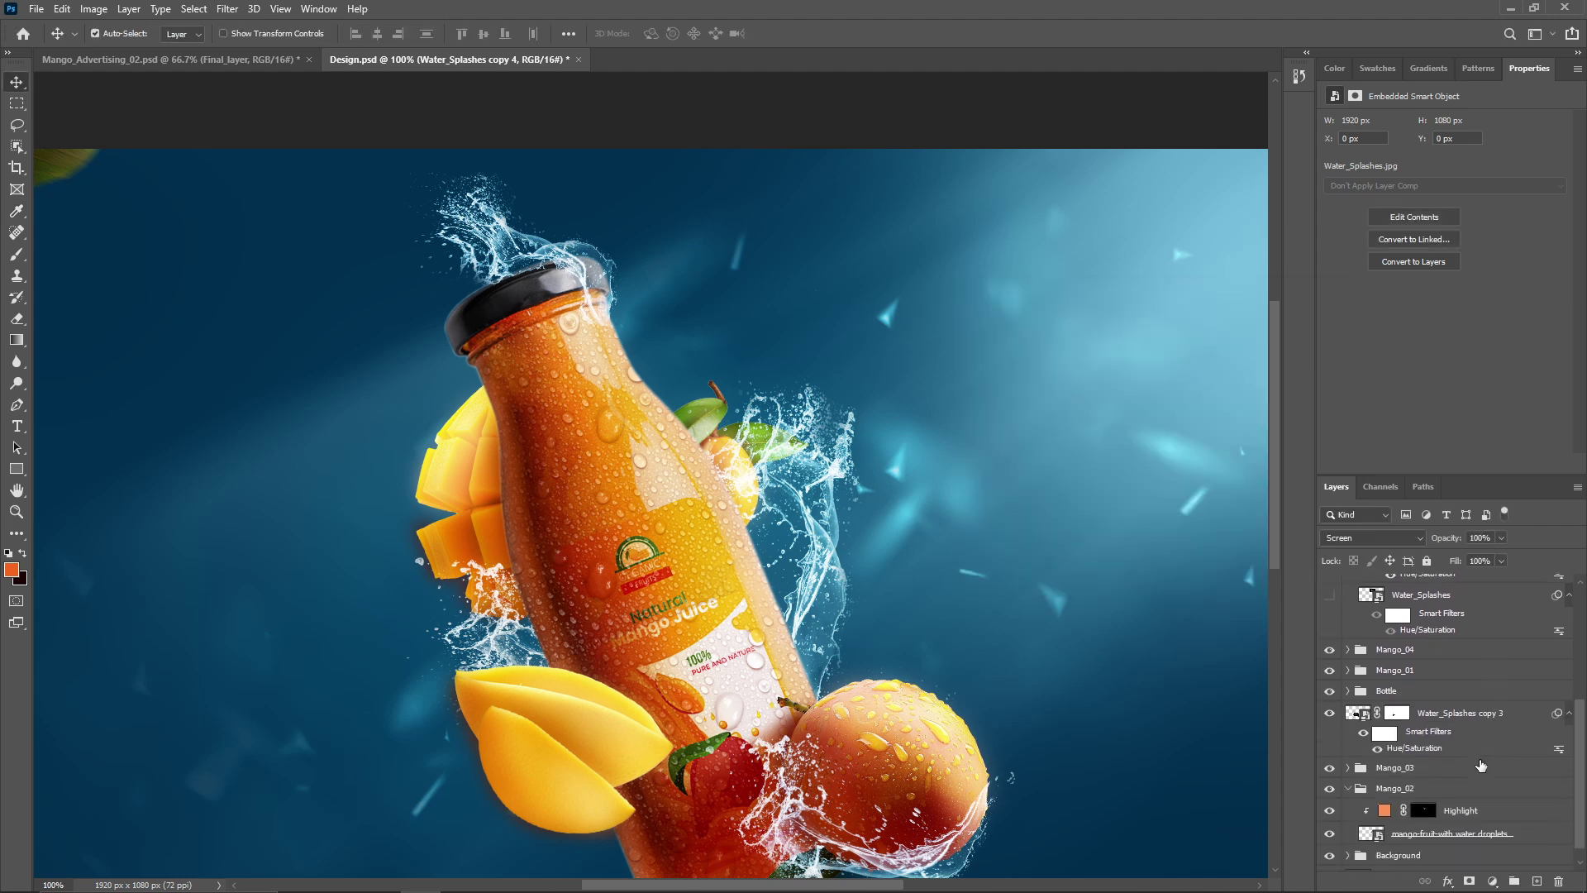
double_click(1422, 748)
left_click(1280, 510)
left_click_drag(1050, 415, 1131, 418)
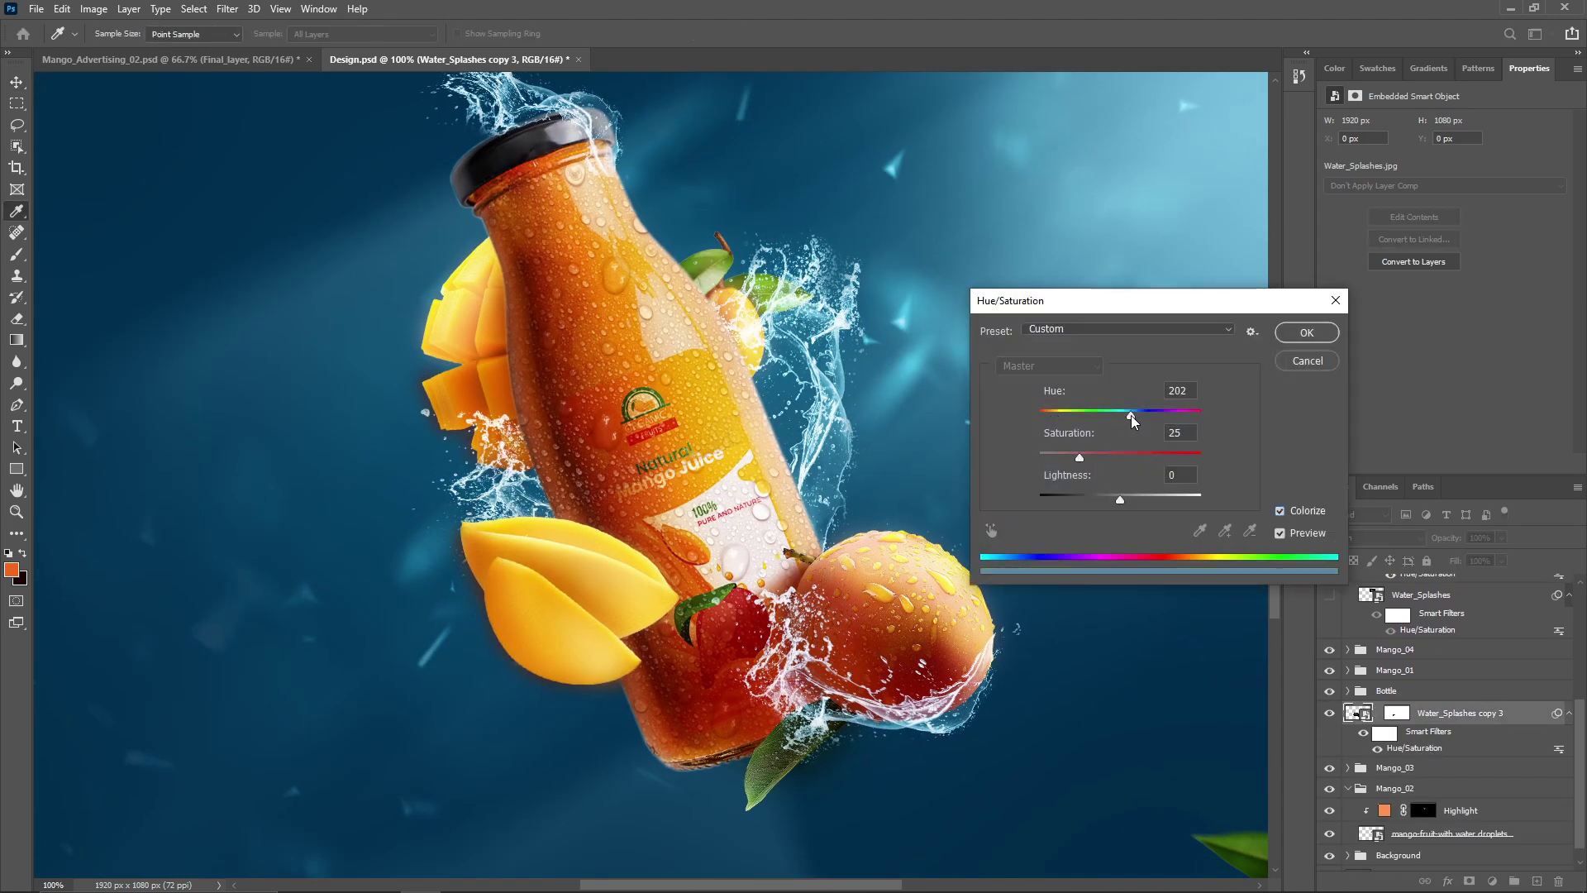
key("Return")
scroll(1442, 756, "up", 5)
left_click(1349, 629)
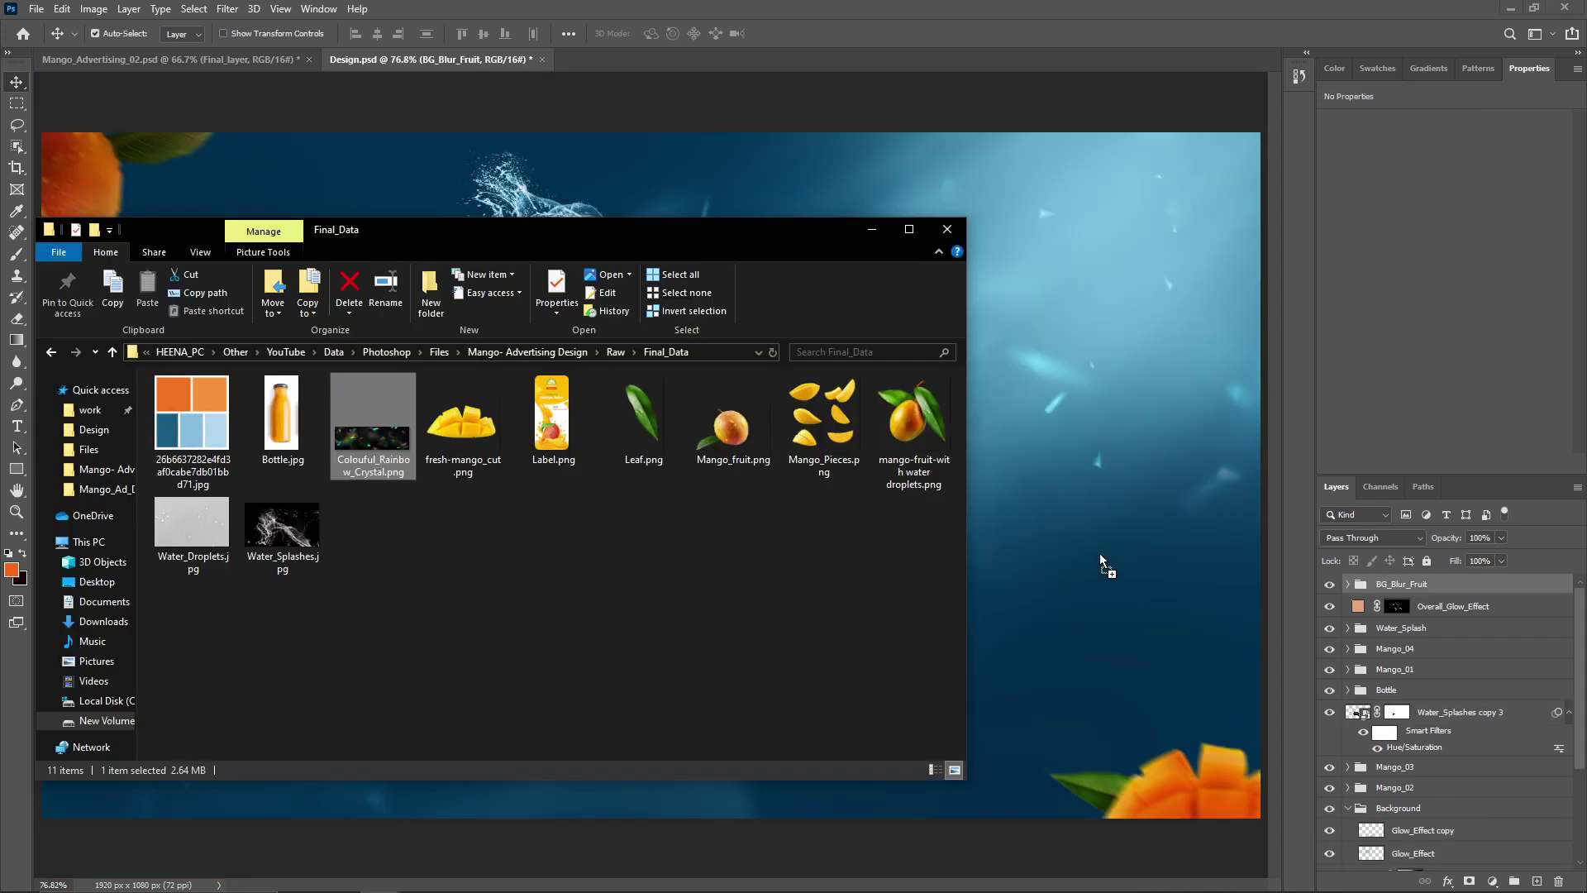
Place Colouful_Rainbow_Crystal.png over the whole canvas, tilt it diagonally and set its blend mode to Screen.
left_click_drag(1099, 560, 1100, 561)
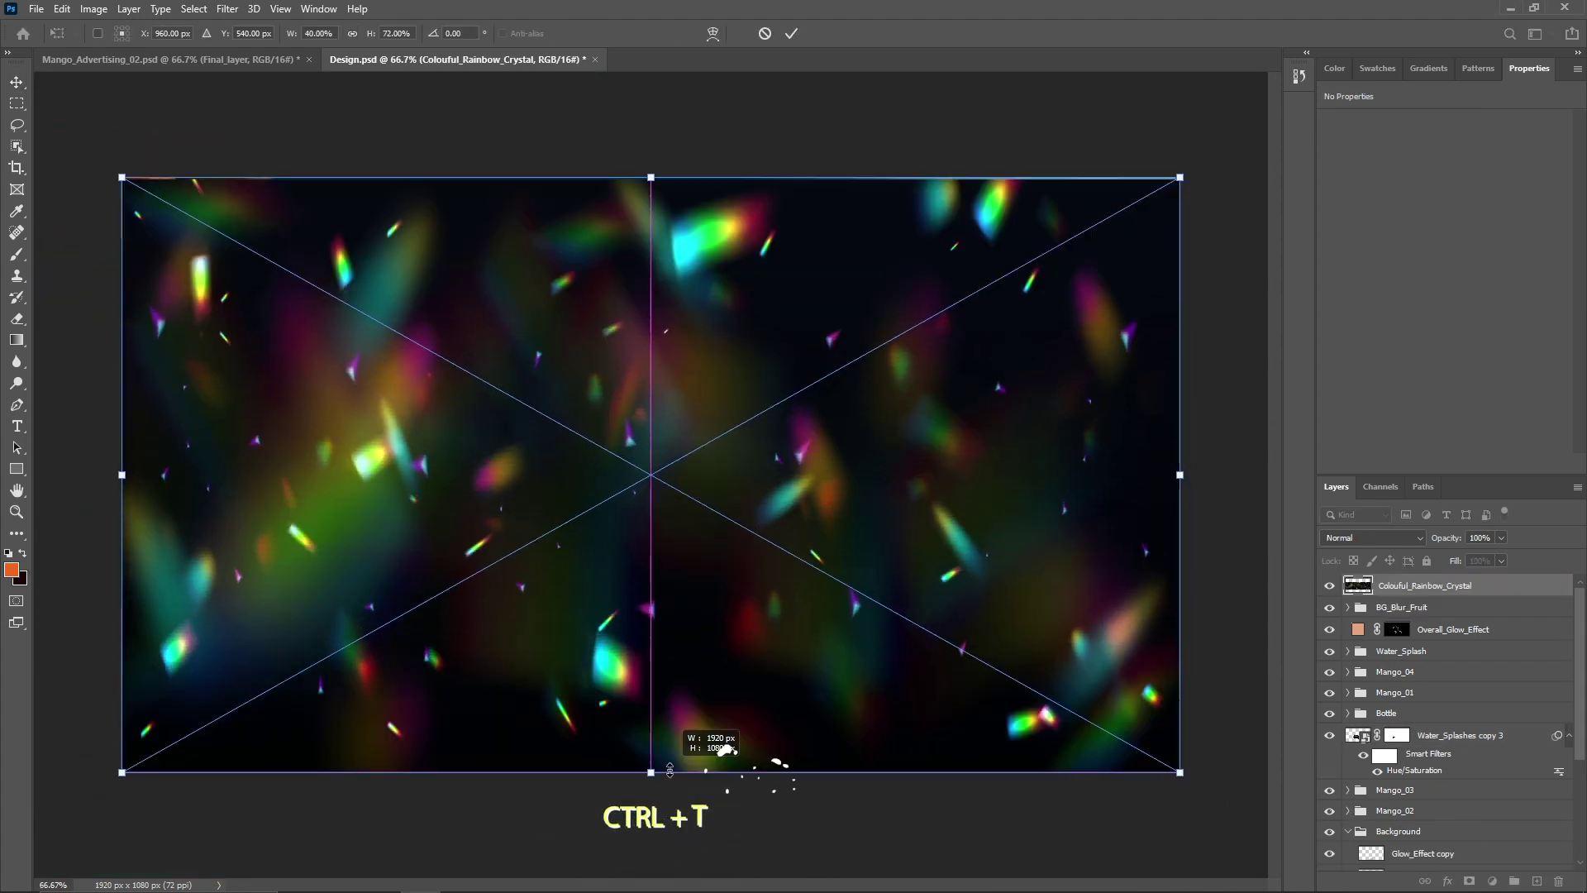
left_click_drag(709, 748, 358, 854)
key("Return")
left_click(1372, 537)
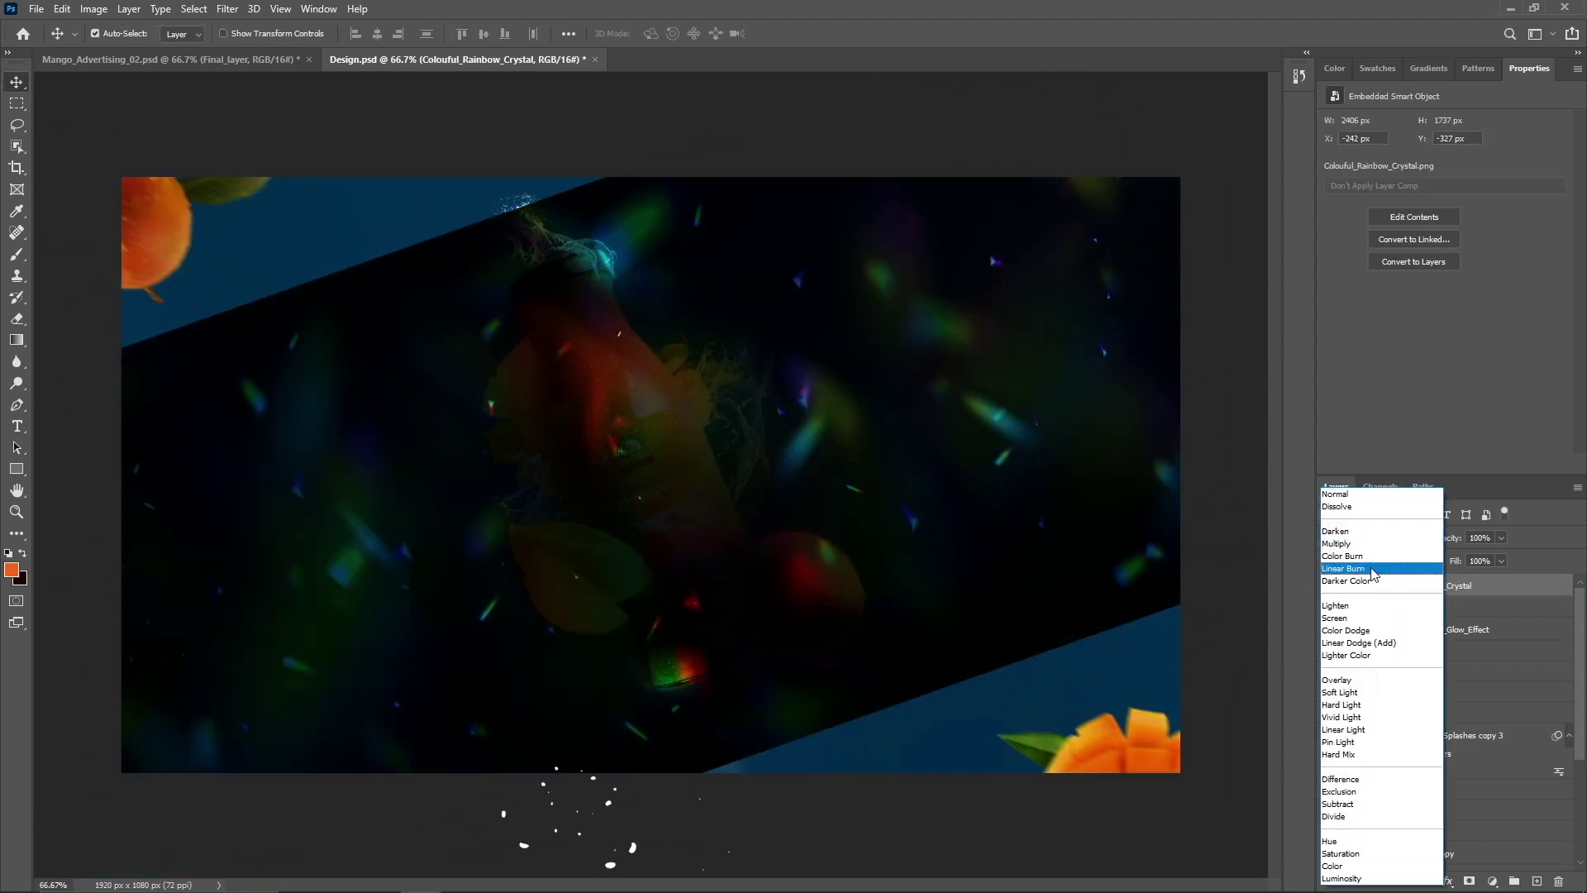
left_click(1356, 612)
Hide the rainbow crystals with a black mask and reveal scattered ones around the bottle with a 300 px white brush at 22% flow.
left_click(1470, 881)
key("ctrl+i")
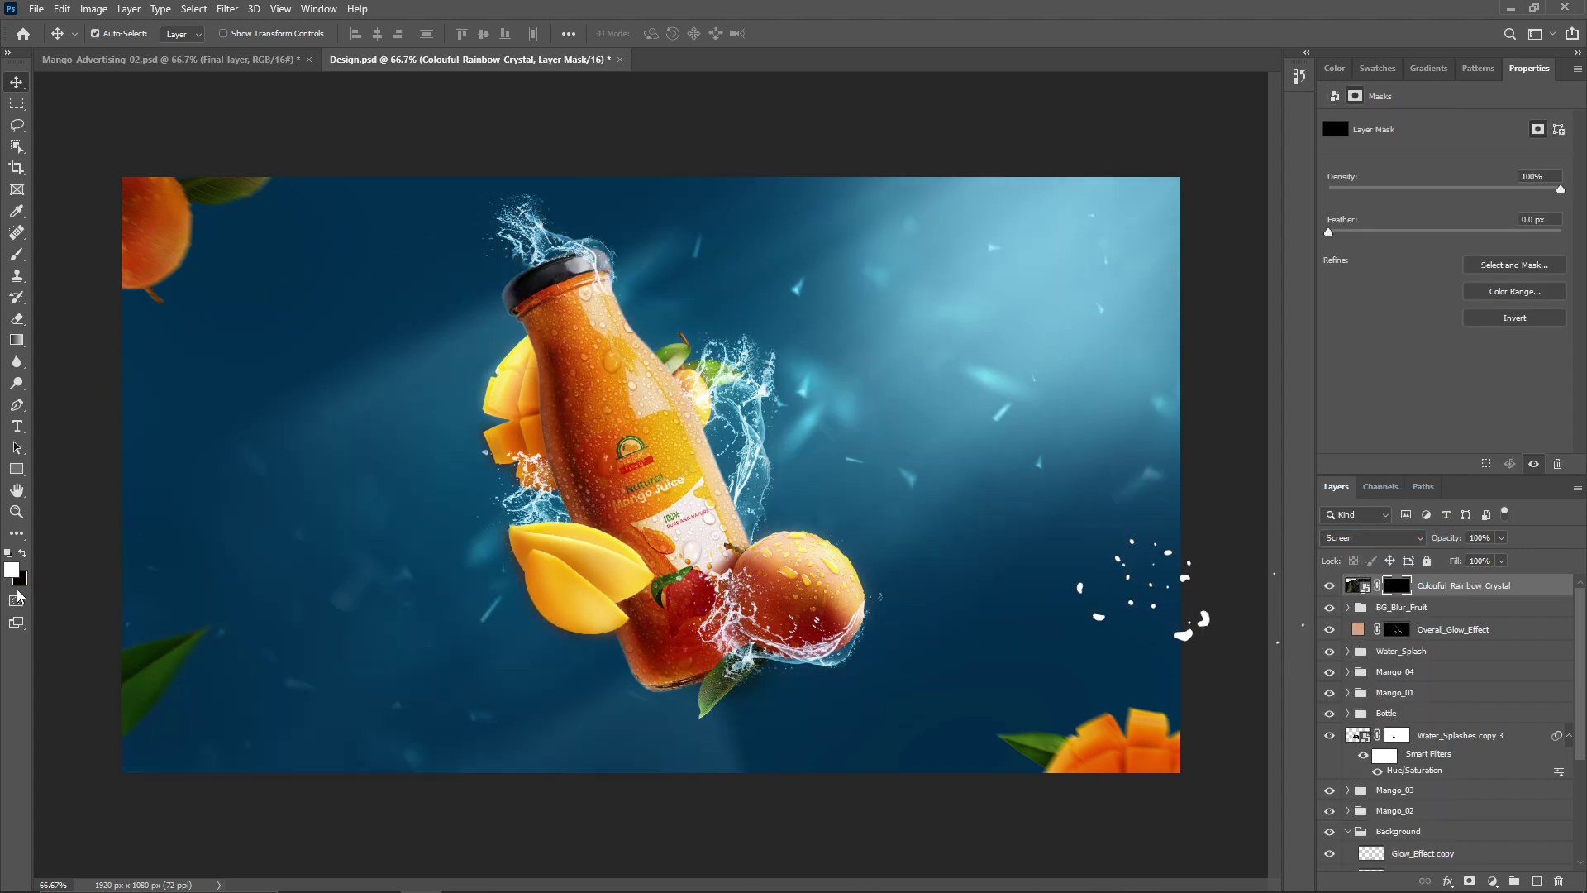
left_click(14, 261)
left_click(484, 33)
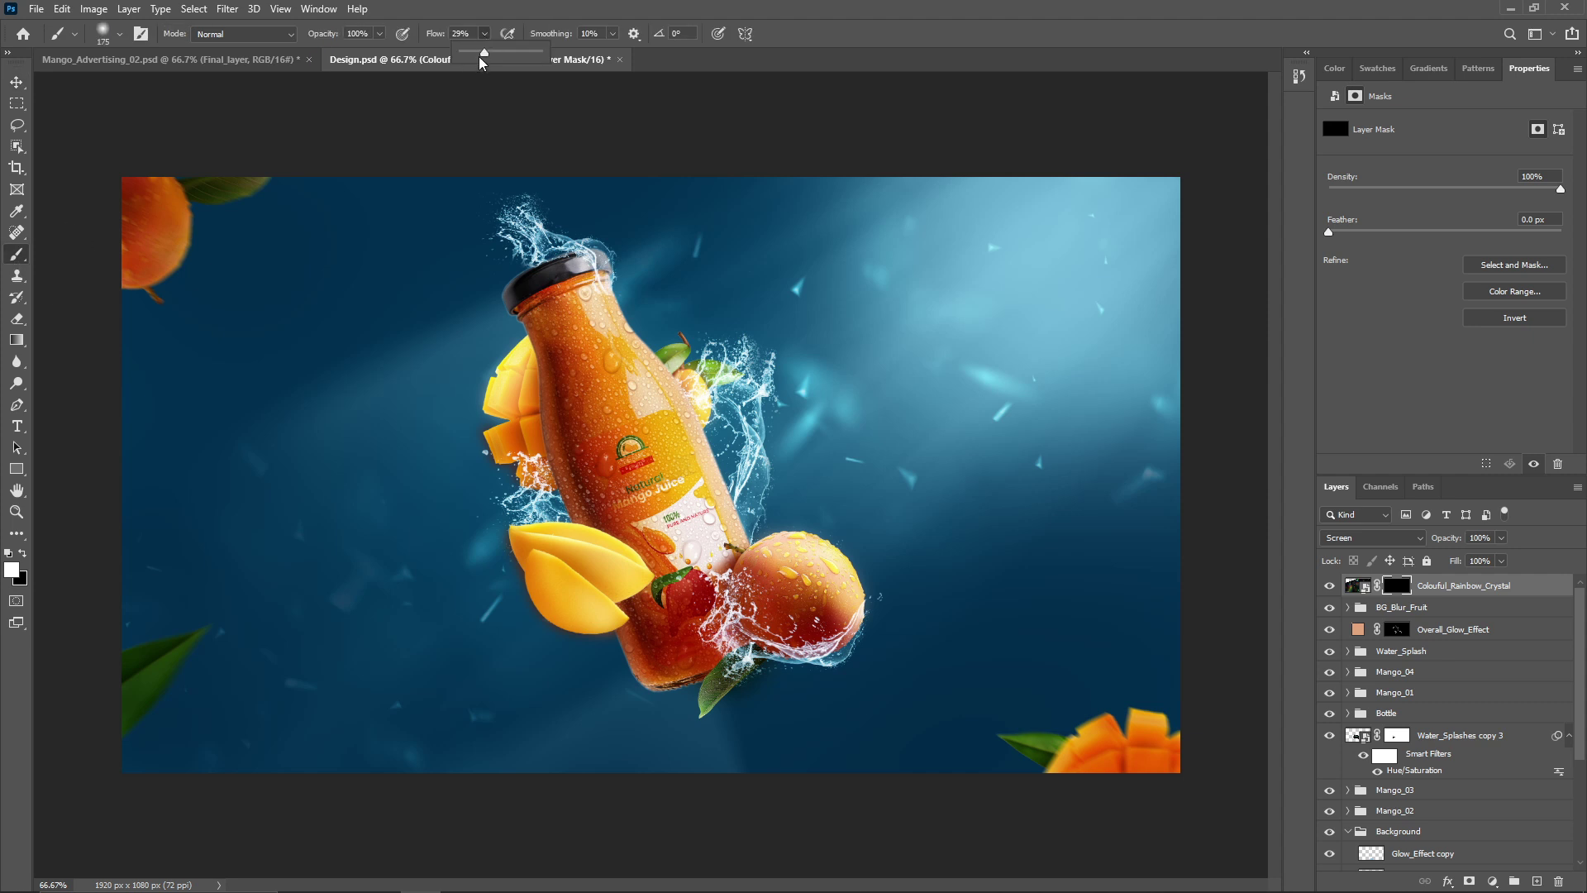
key("Return")
key("bracketright")
key("bracketright")
key("bracketright")
left_click(956, 494)
left_click(1147, 490)
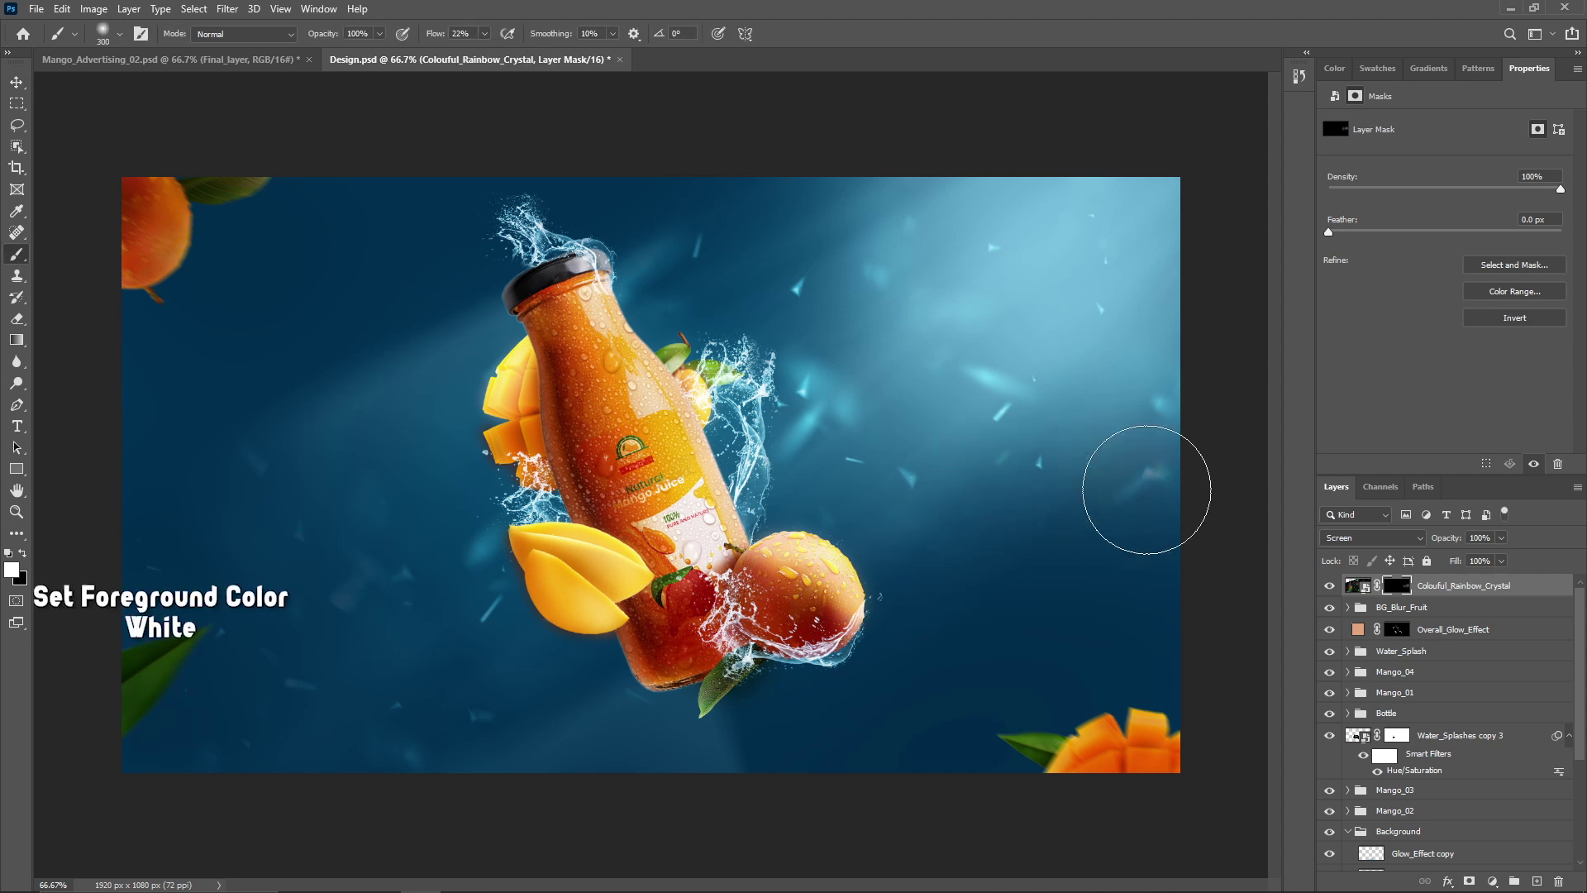
left_click(926, 294)
left_click(1085, 391)
left_click(527, 671)
left_click(323, 712)
left_click(223, 579)
left_click(443, 375)
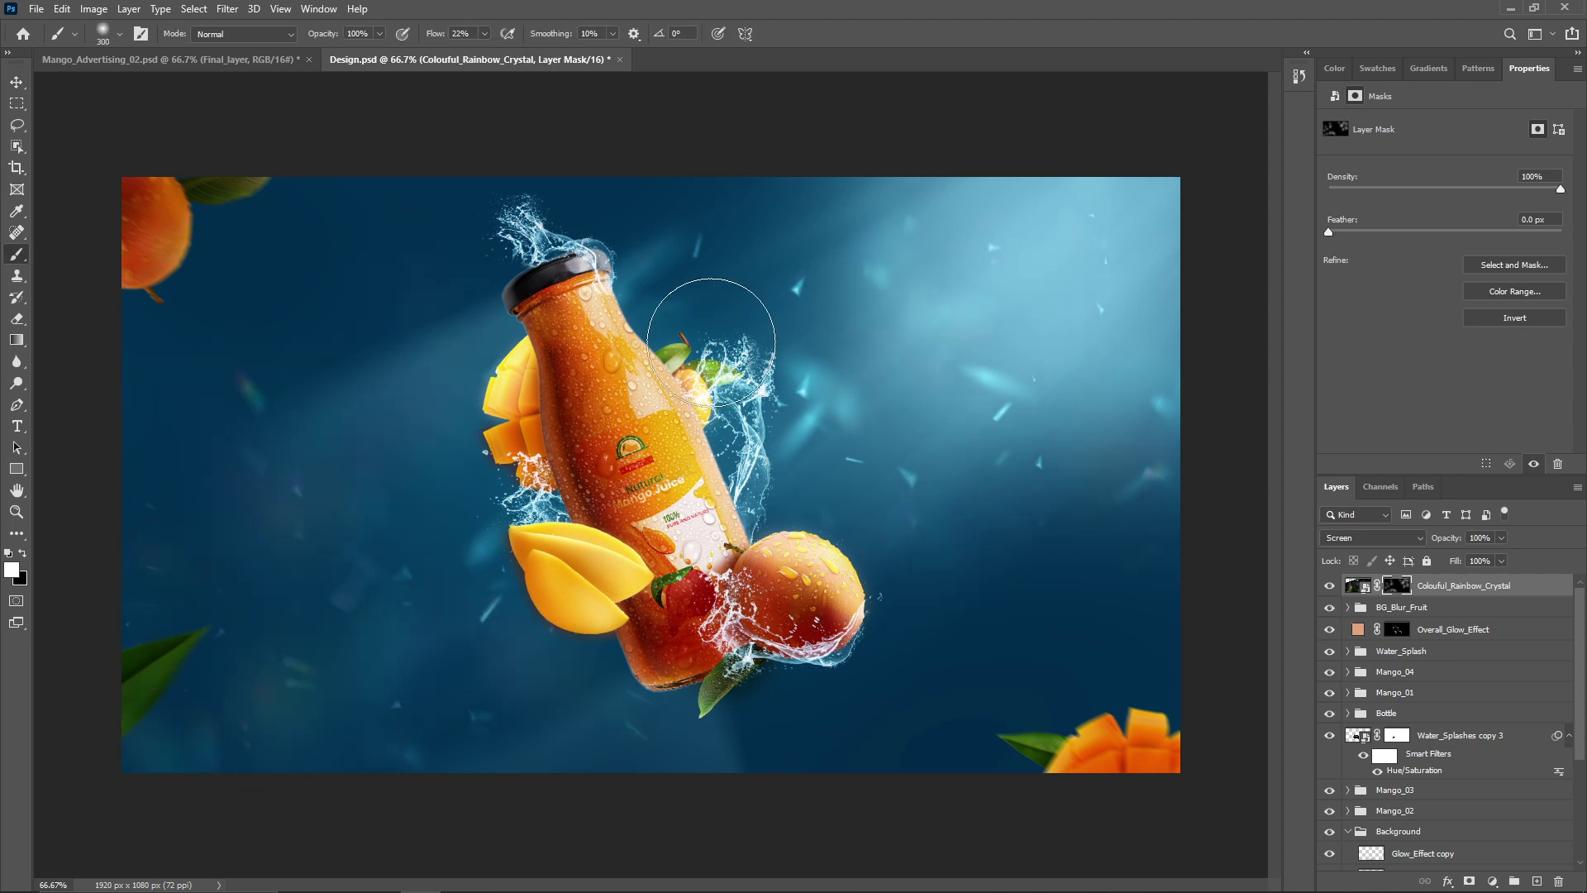
key("x")
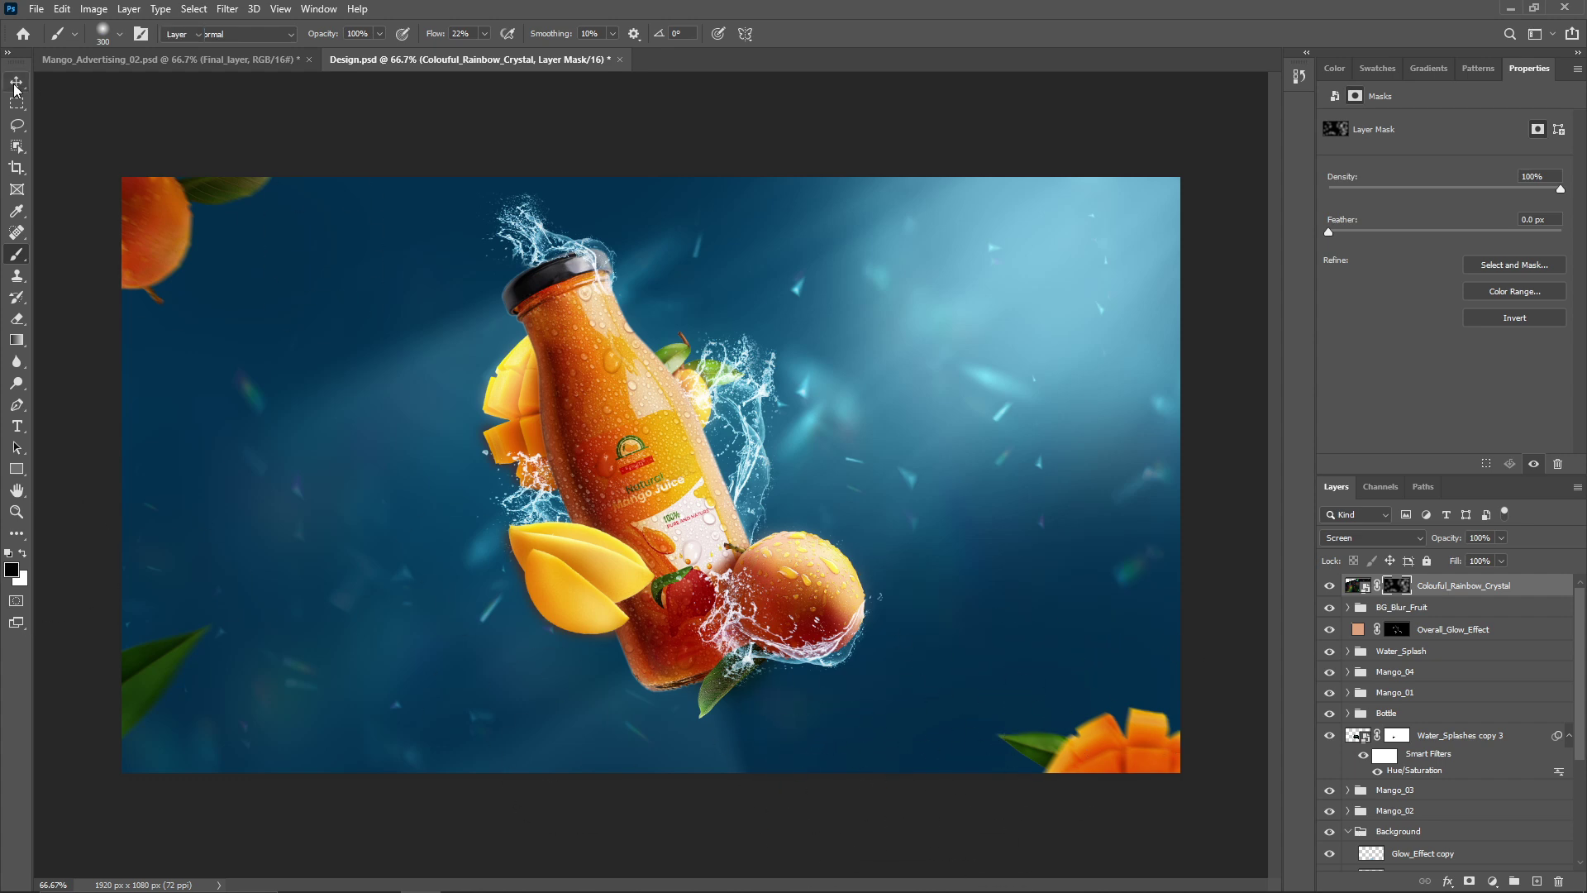
Change the duplicated text to JUICE and the original Mango text to MANGO.
key("t")
type("UICE")
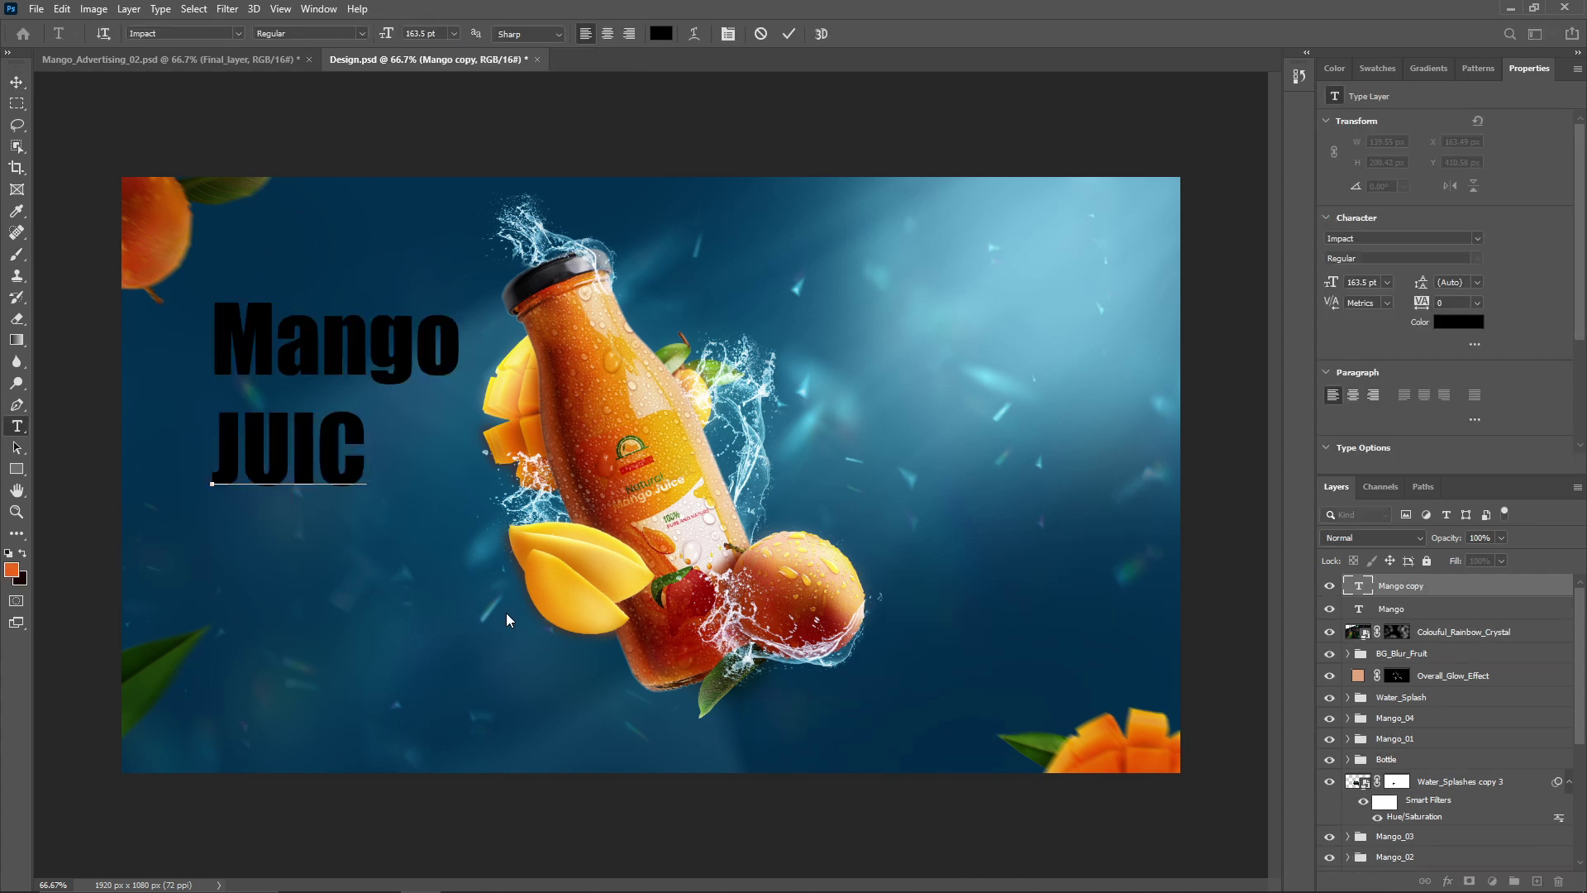
double_click(308, 353)
type("MANGO")
Space out the lower title word so that it reads J U I C E.
left_click(247, 451)
key("Right")
key("Right")
key("space")
key("Right")
key("space")
Move MANGO to the bottle's upper left and J U I C E beneath the bottle, and stack both text layers directly above the Background group.
left_click(15, 82)
left_click_drag(408, 365, 430, 295)
left_click_drag(397, 459, 772, 734)
left_click(1409, 587, "shift")
left_click_drag(1425, 607, 1454, 864)
Apply the orange foreground-to-background gradient preset to the J U I C E text layer.
left_click(1423, 792)
left_click(1427, 69)
left_click(1330, 96)
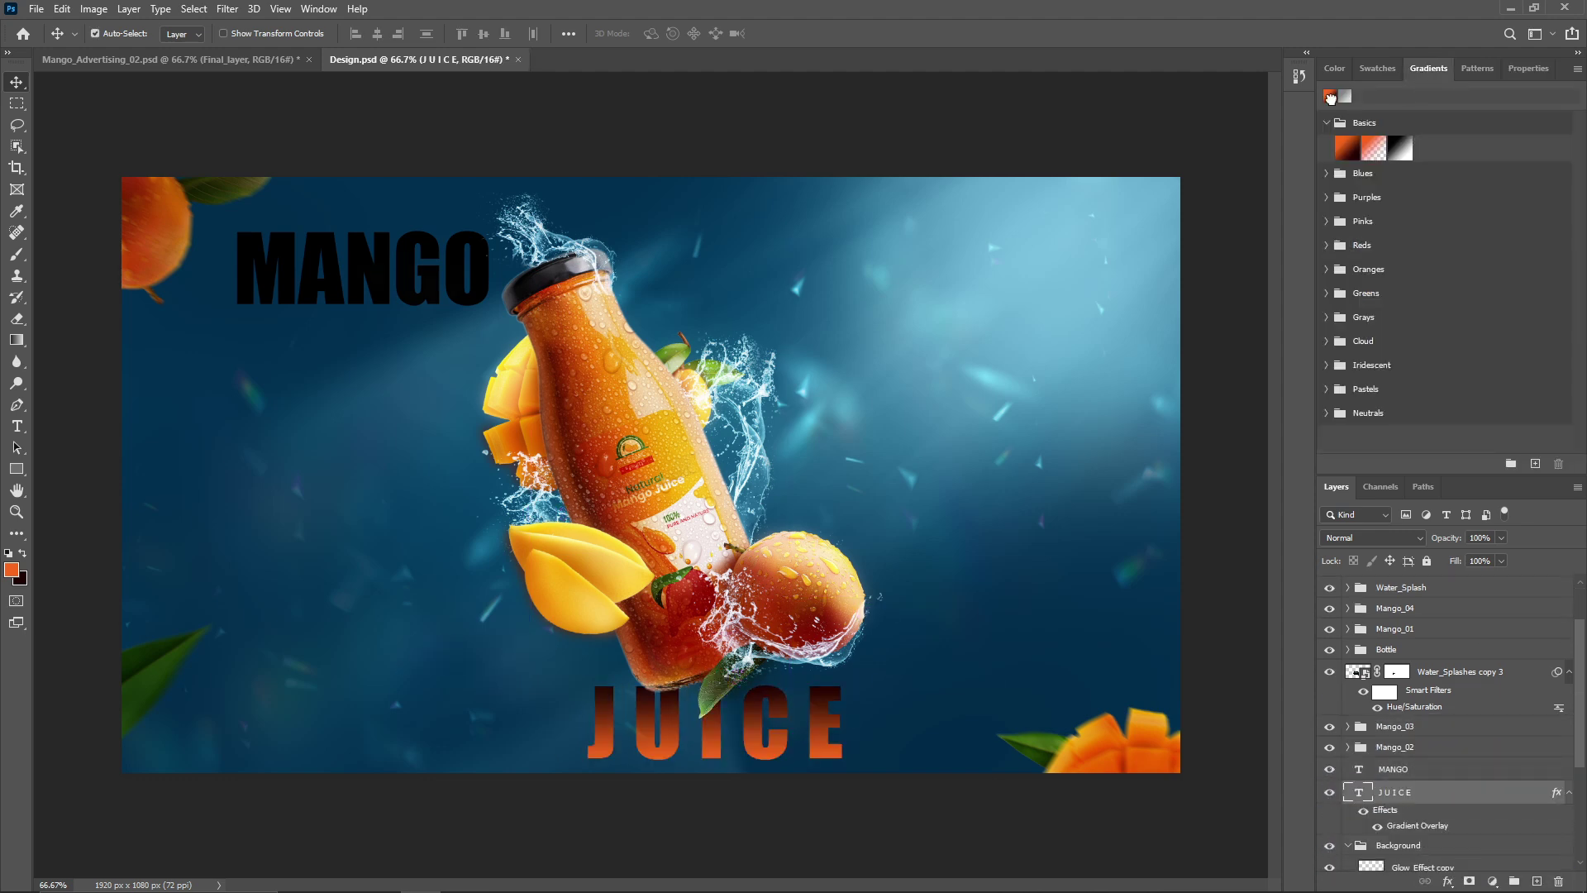
Change the light stop of the J U I C E gradient overlay from orange to the blue 2e7c9c.
double_click(1432, 828)
left_click(1167, 344)
left_click(29, 771)
left_click(98, 847)
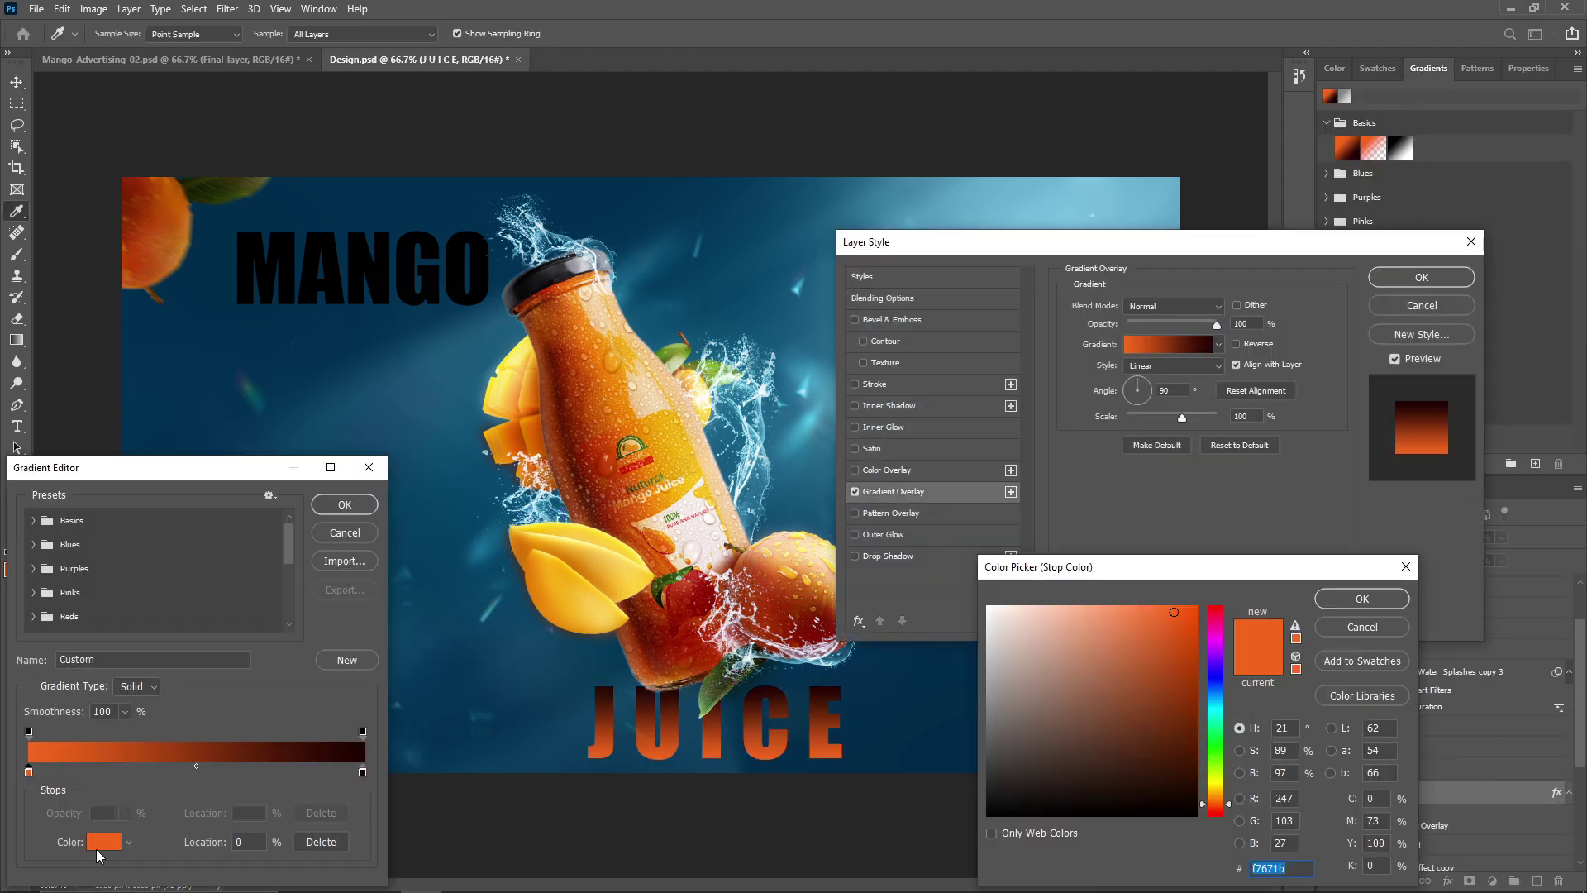
type("2e7c9c")
left_click(1362, 598)
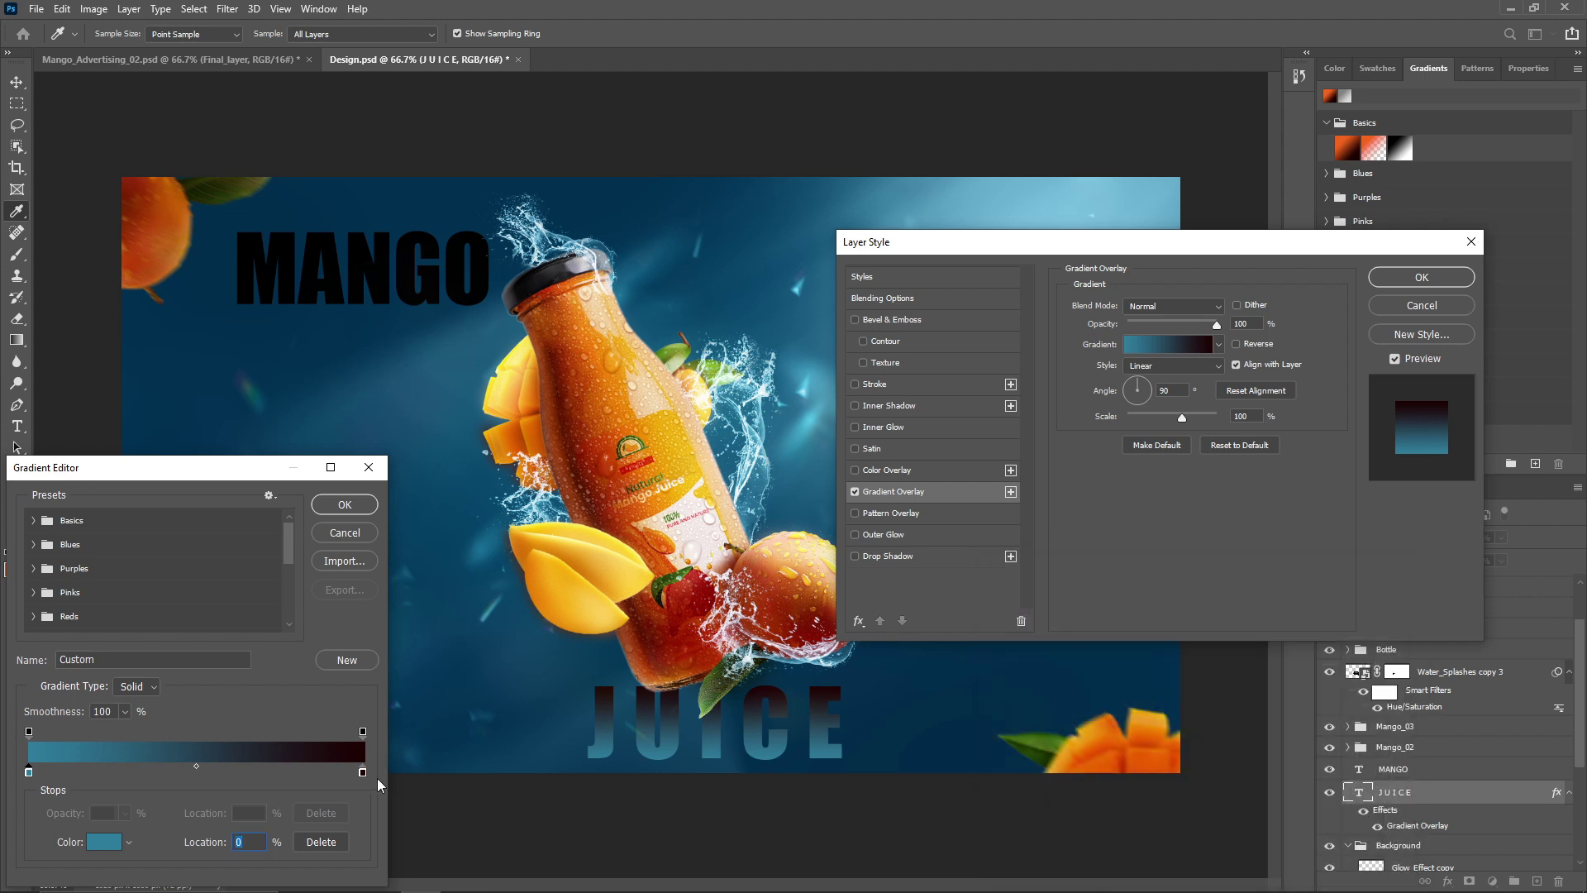
Set the dark stop of the J U I C E gradient to 02263f and apply the layer style.
left_click(110, 841)
left_click(891, 690)
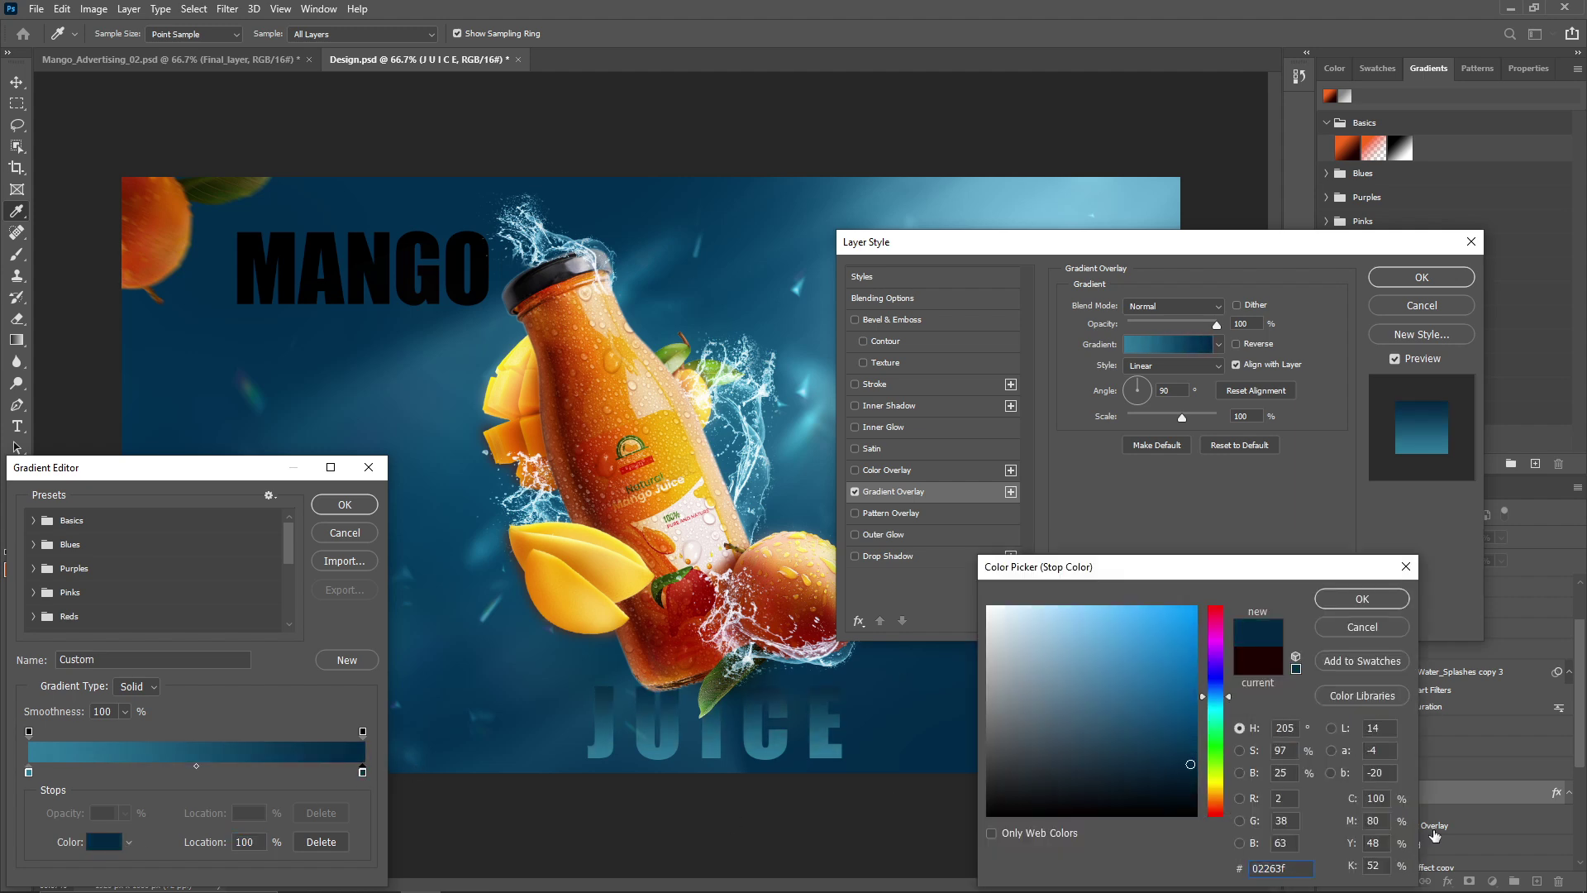
left_click(1367, 610)
left_click(345, 504)
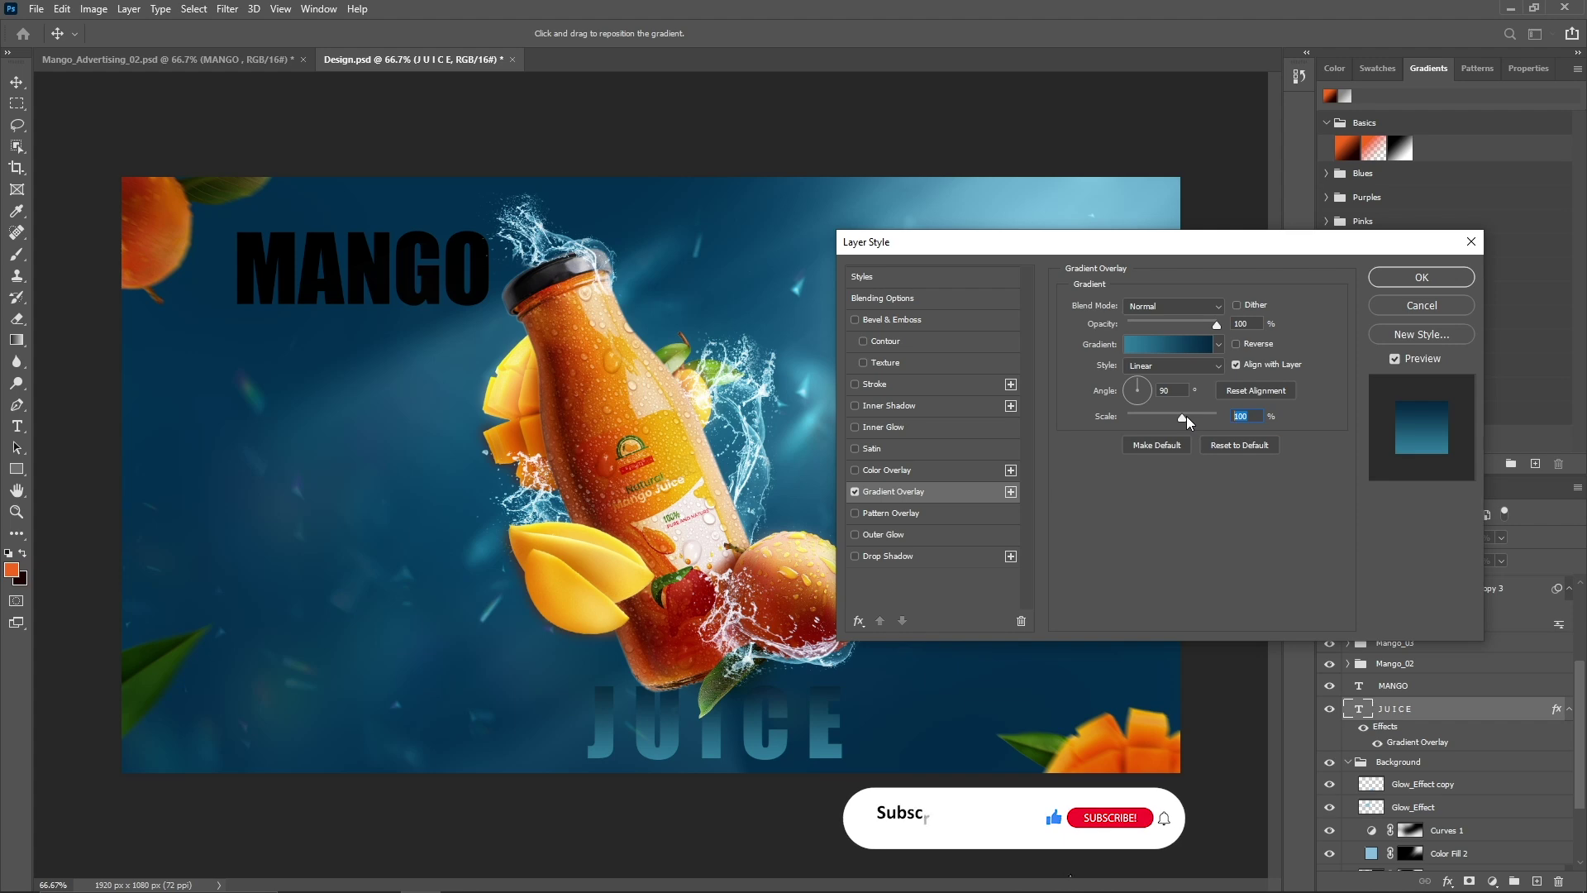
left_click(1403, 281)
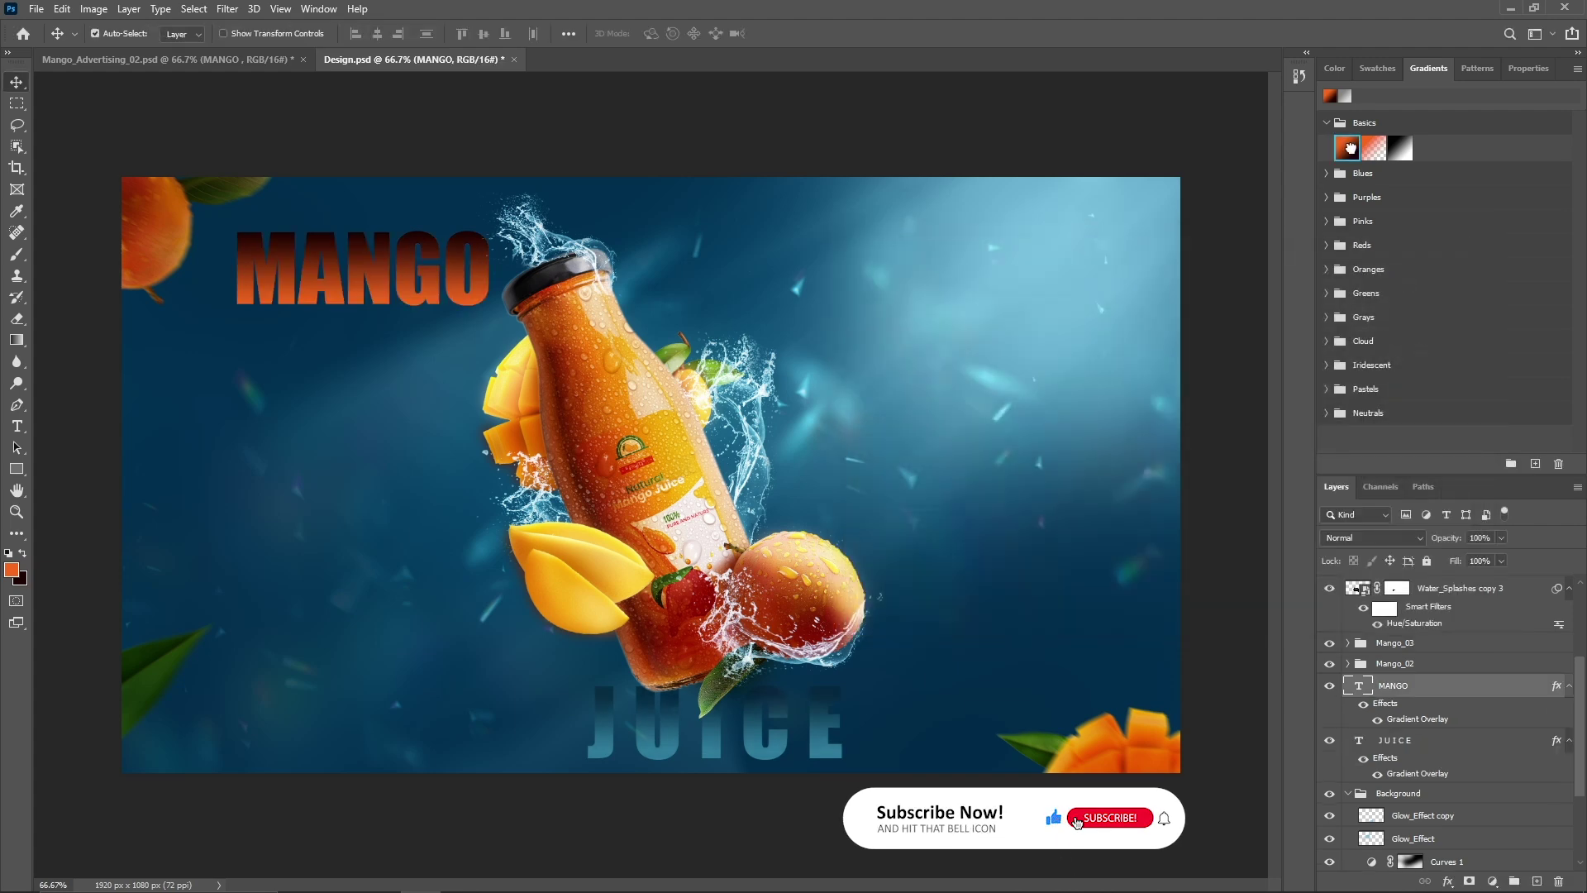
Change the orange stop of the MANGO text's gradient overlay to the light blue 519dbe.
double_click(1418, 718)
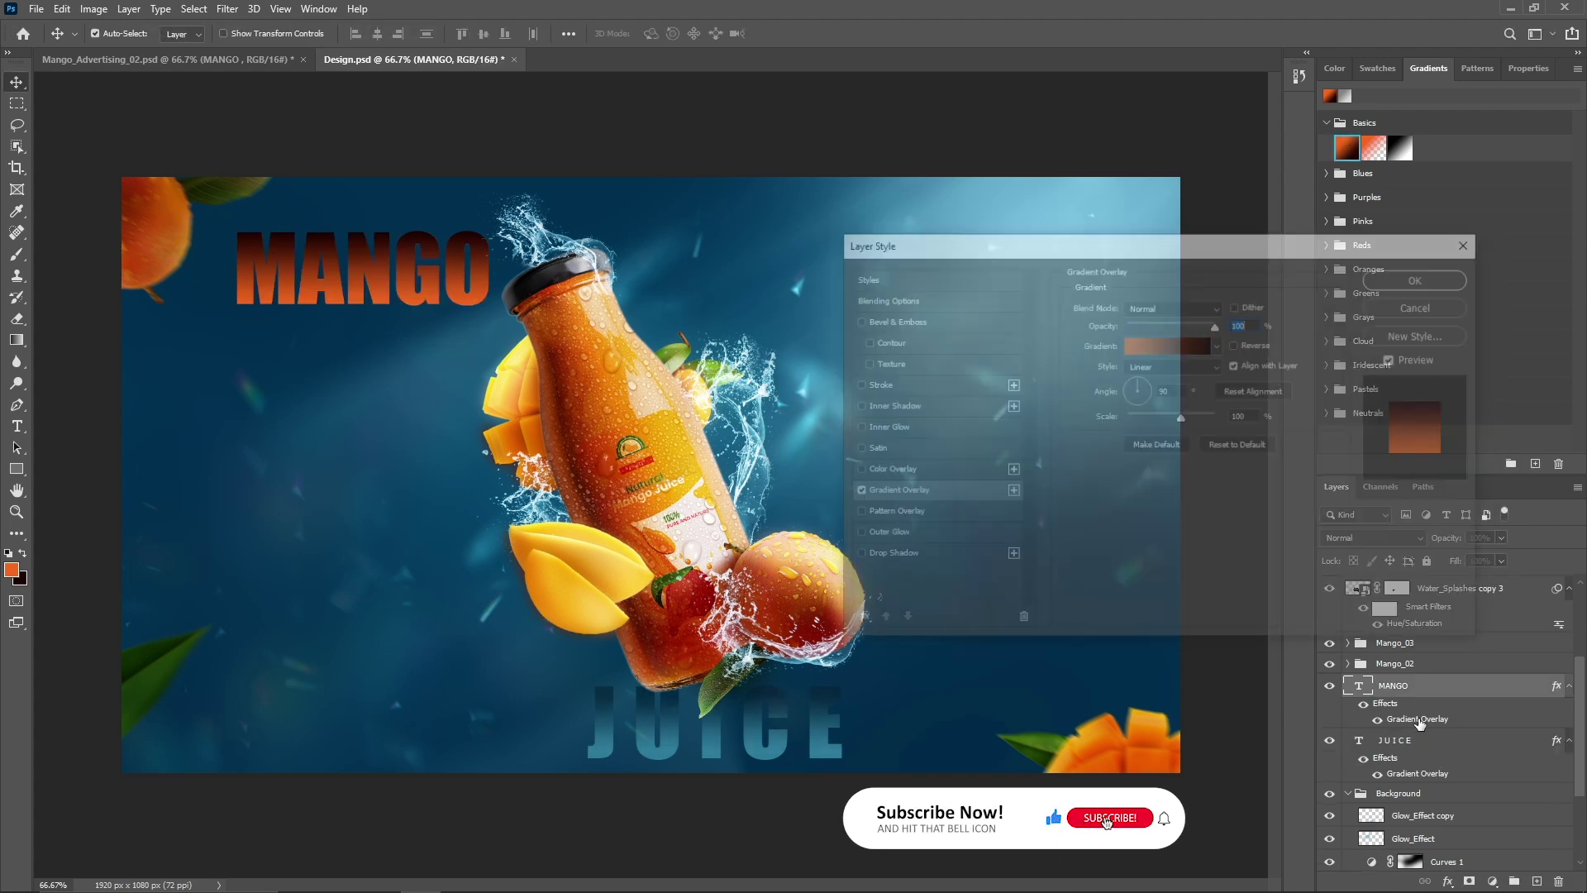
left_click(1167, 344)
left_click(29, 771)
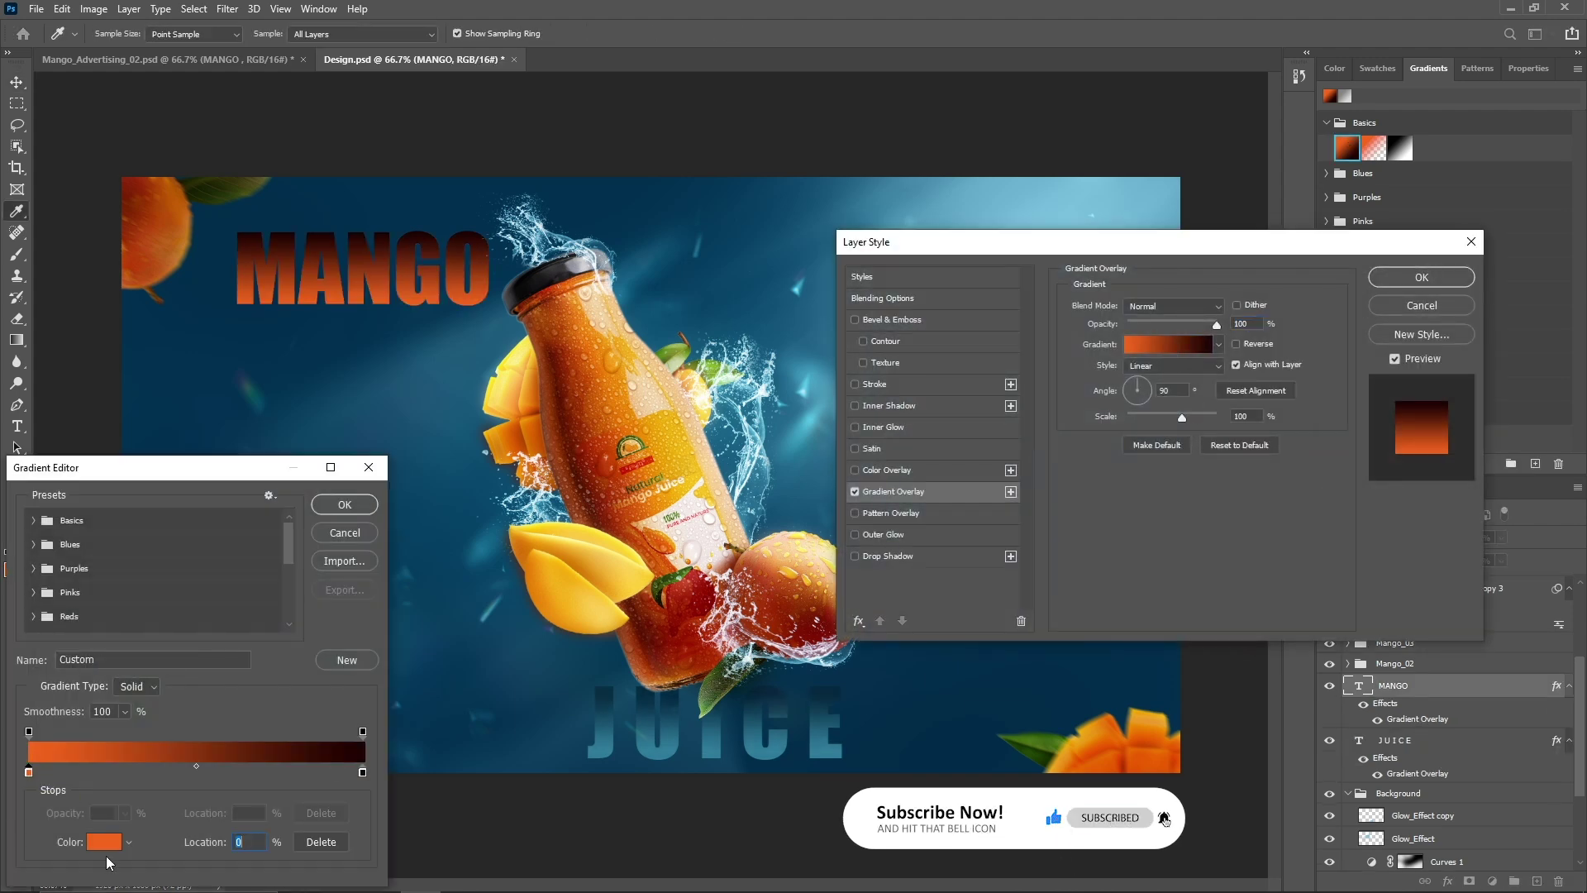
left_click(104, 842)
type("519dbe")
left_click(1362, 598)
Set the MANGO gradient's dark stop to 032b48, then its overlay angle to 100° and scale to 66%.
left_click(362, 771)
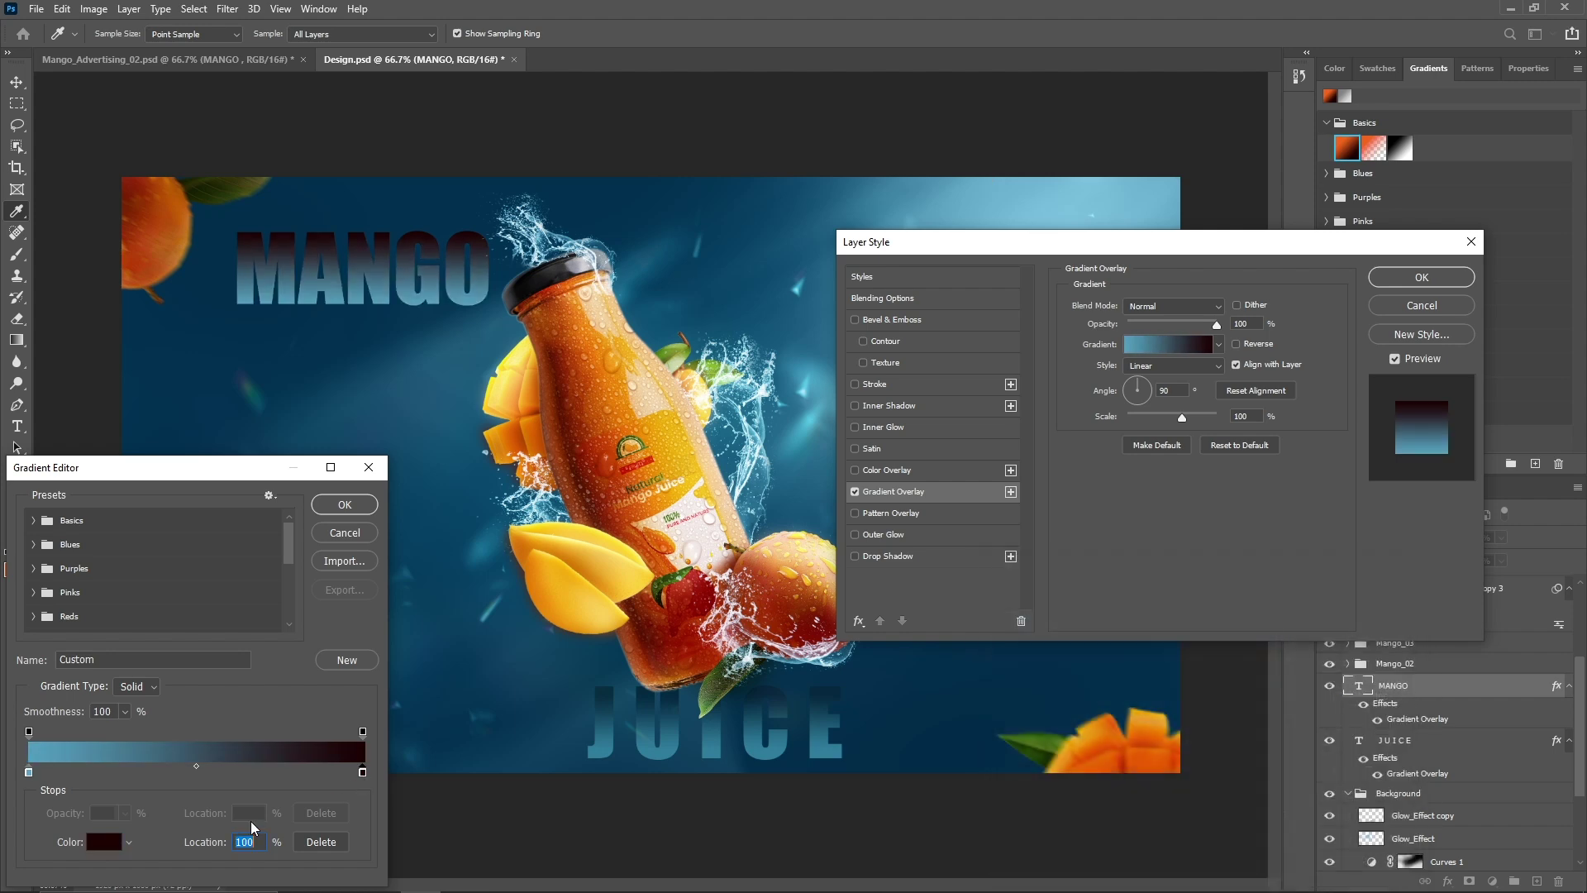
left_click(103, 841)
type("032b48")
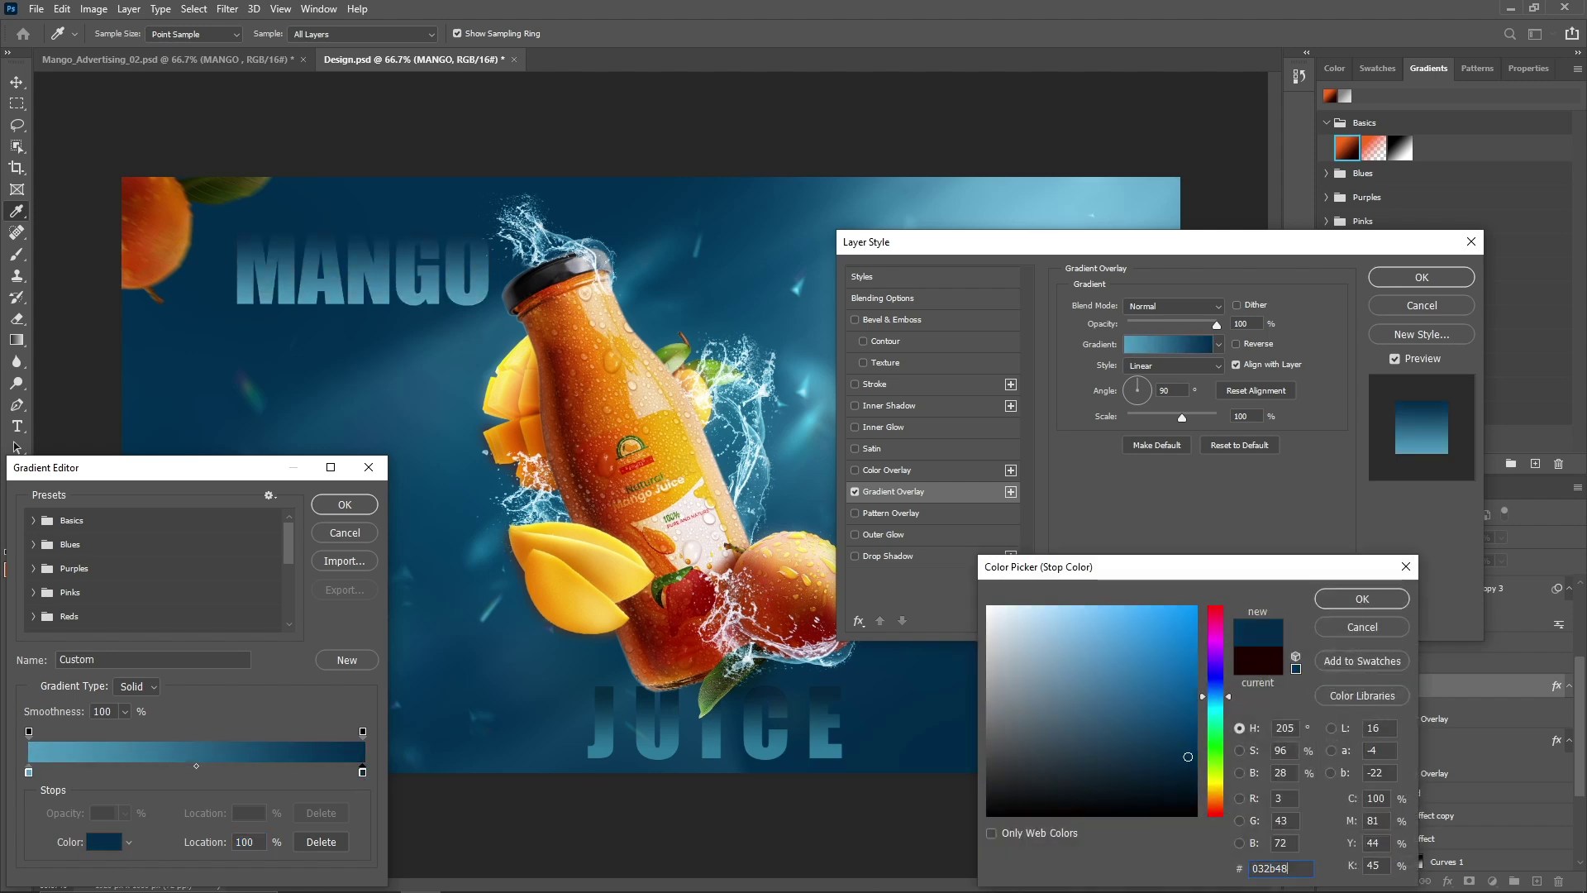
left_click(1357, 599)
key("Return")
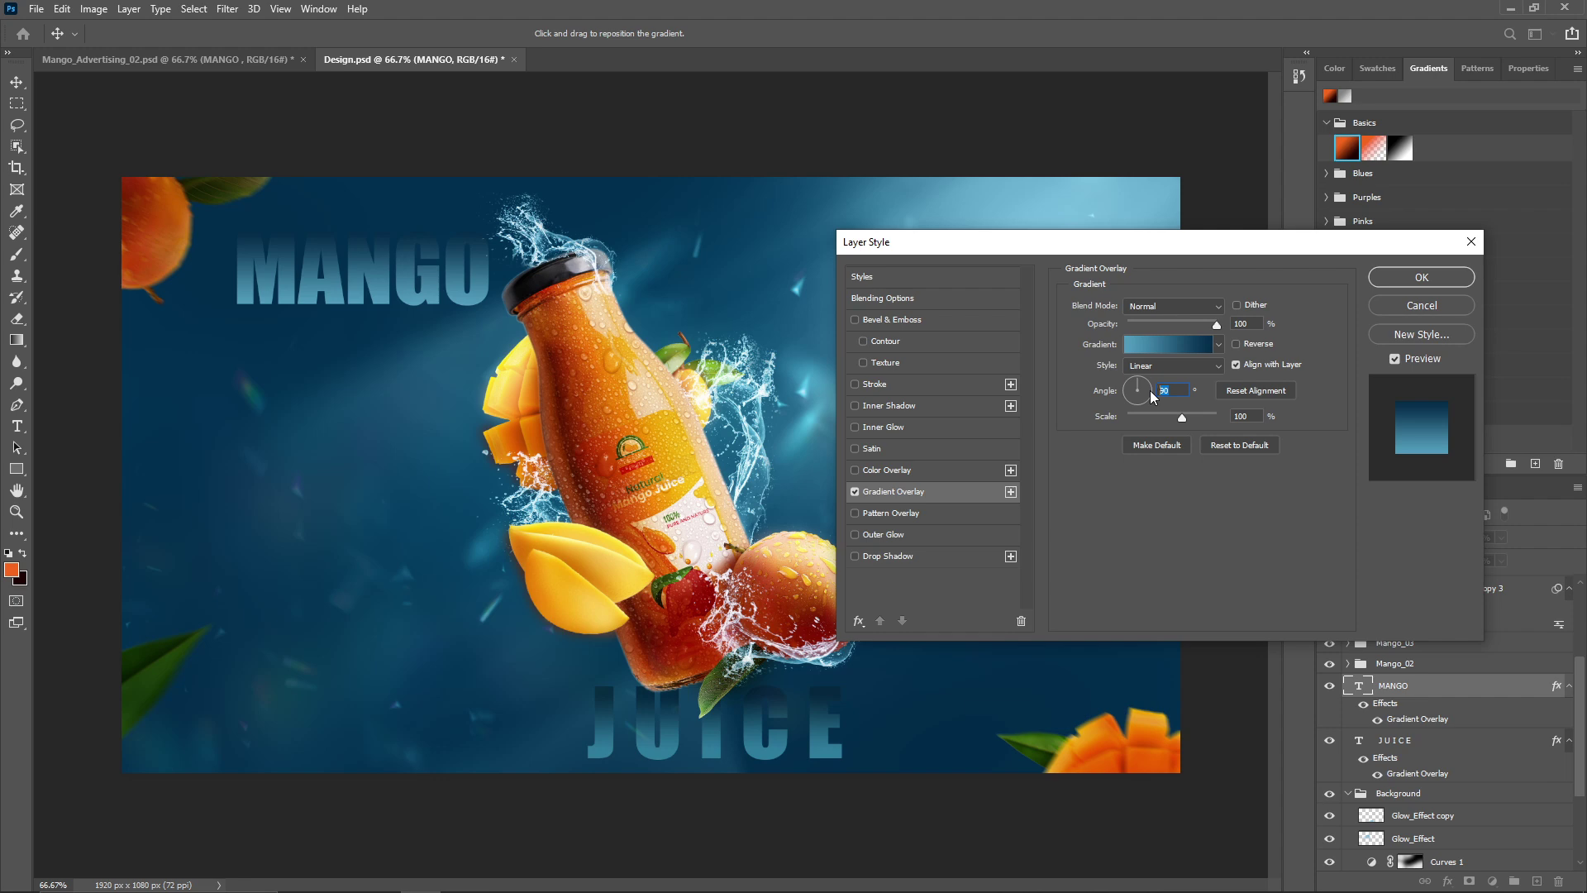
type("100")
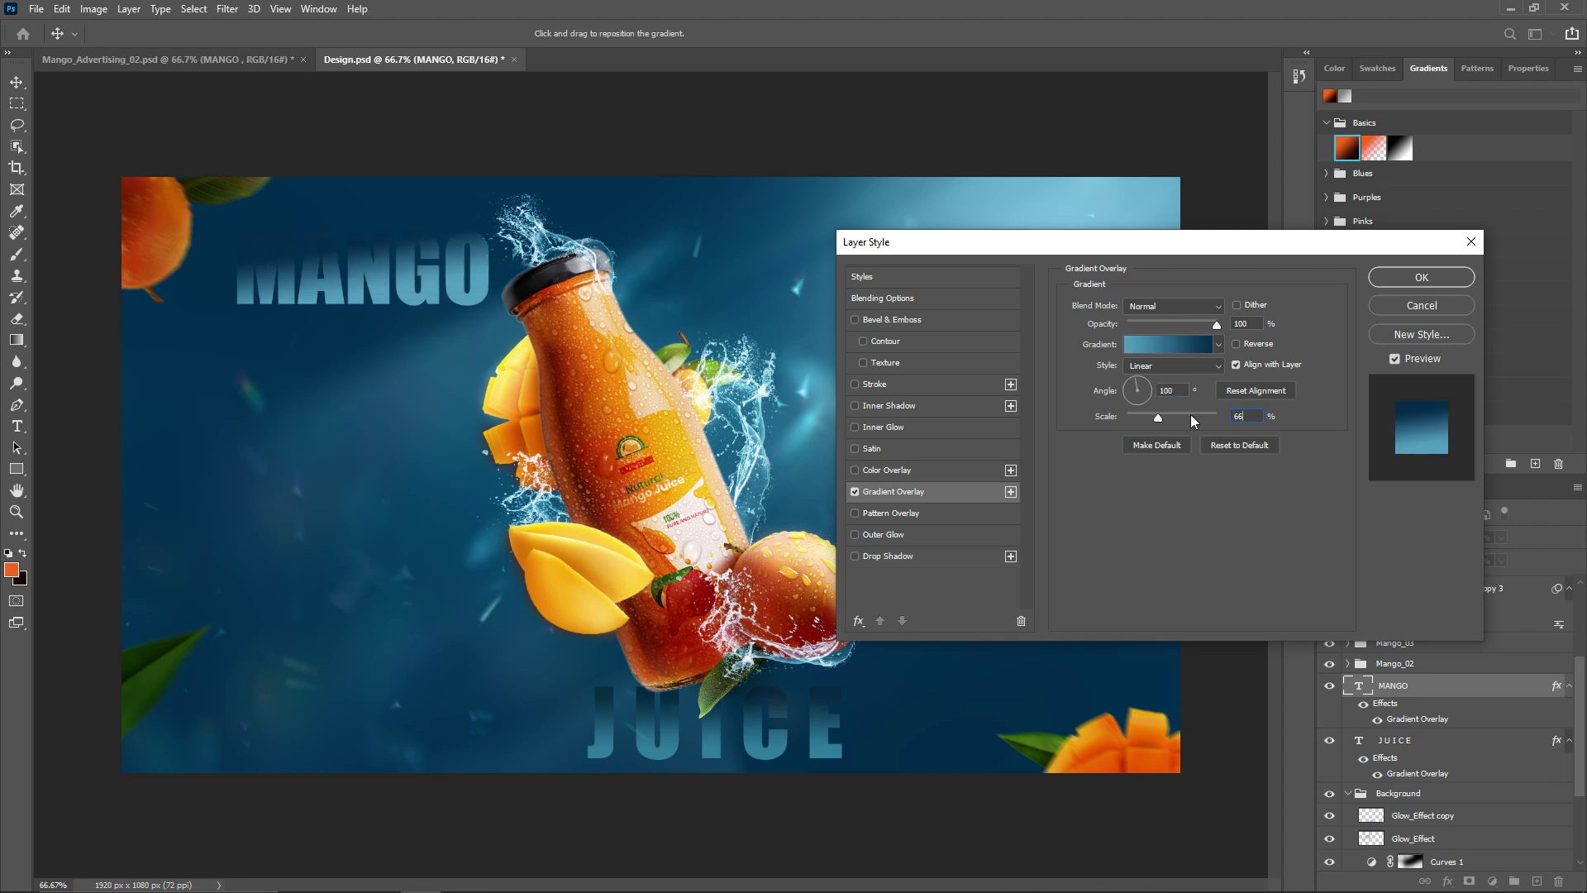
left_click(1422, 277)
Move MANGO behind the bottle's neck and shift J U I C E slightly up and left behind the bottle's base.
left_click_drag(457, 304, 676, 302)
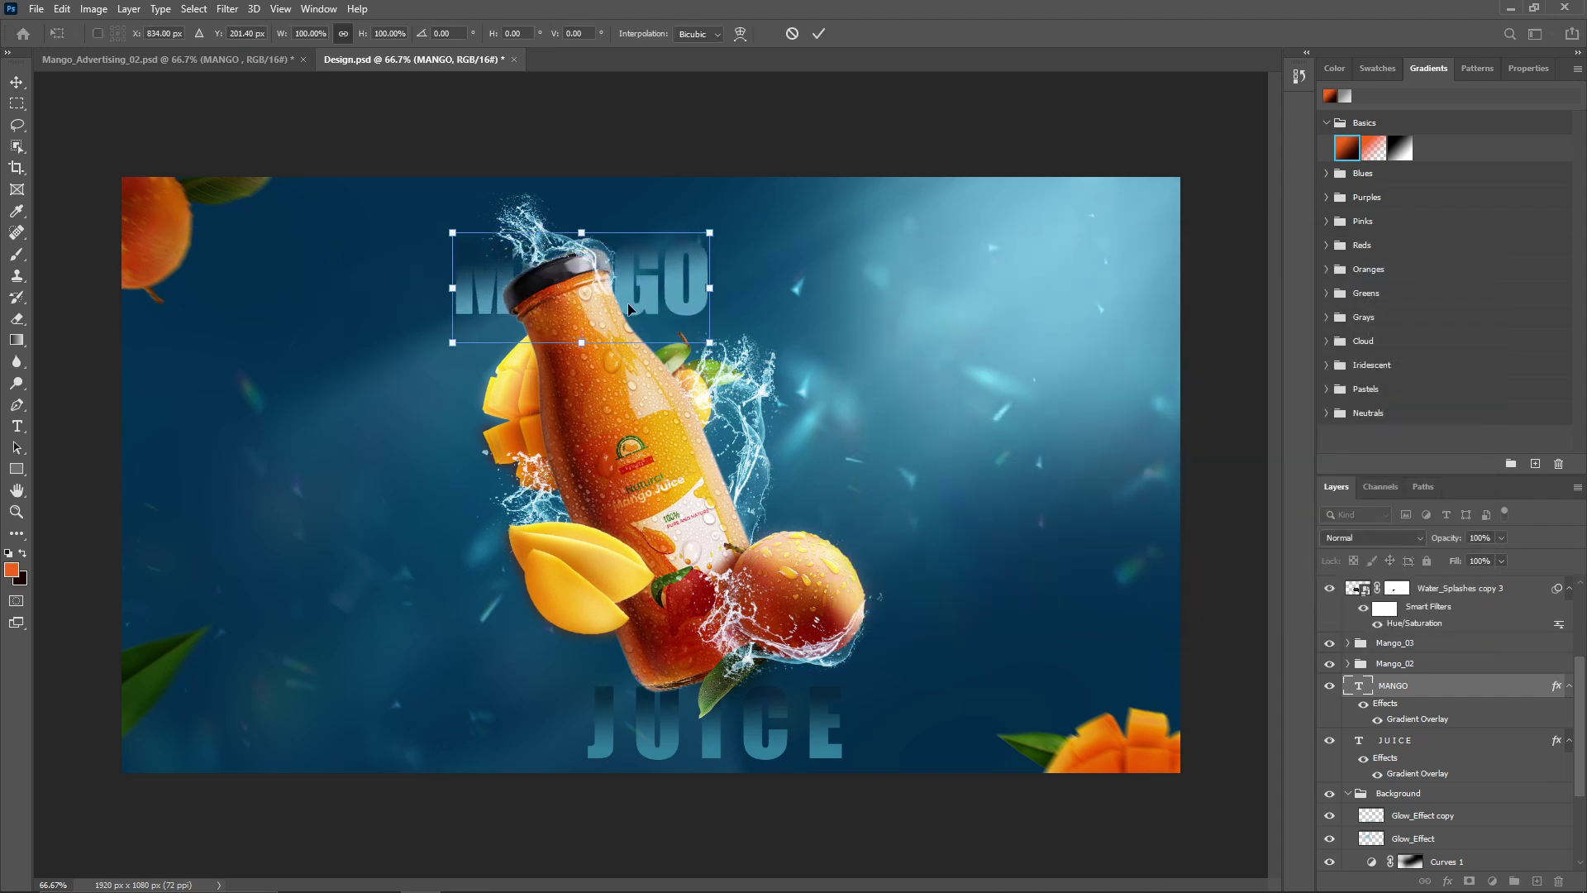
left_click(597, 723)
key("ctrl+t")
key("Return")
Stamp all visible layers onto a new layer at the top of the stack and convert it to a smart object.
left_click(1538, 881)
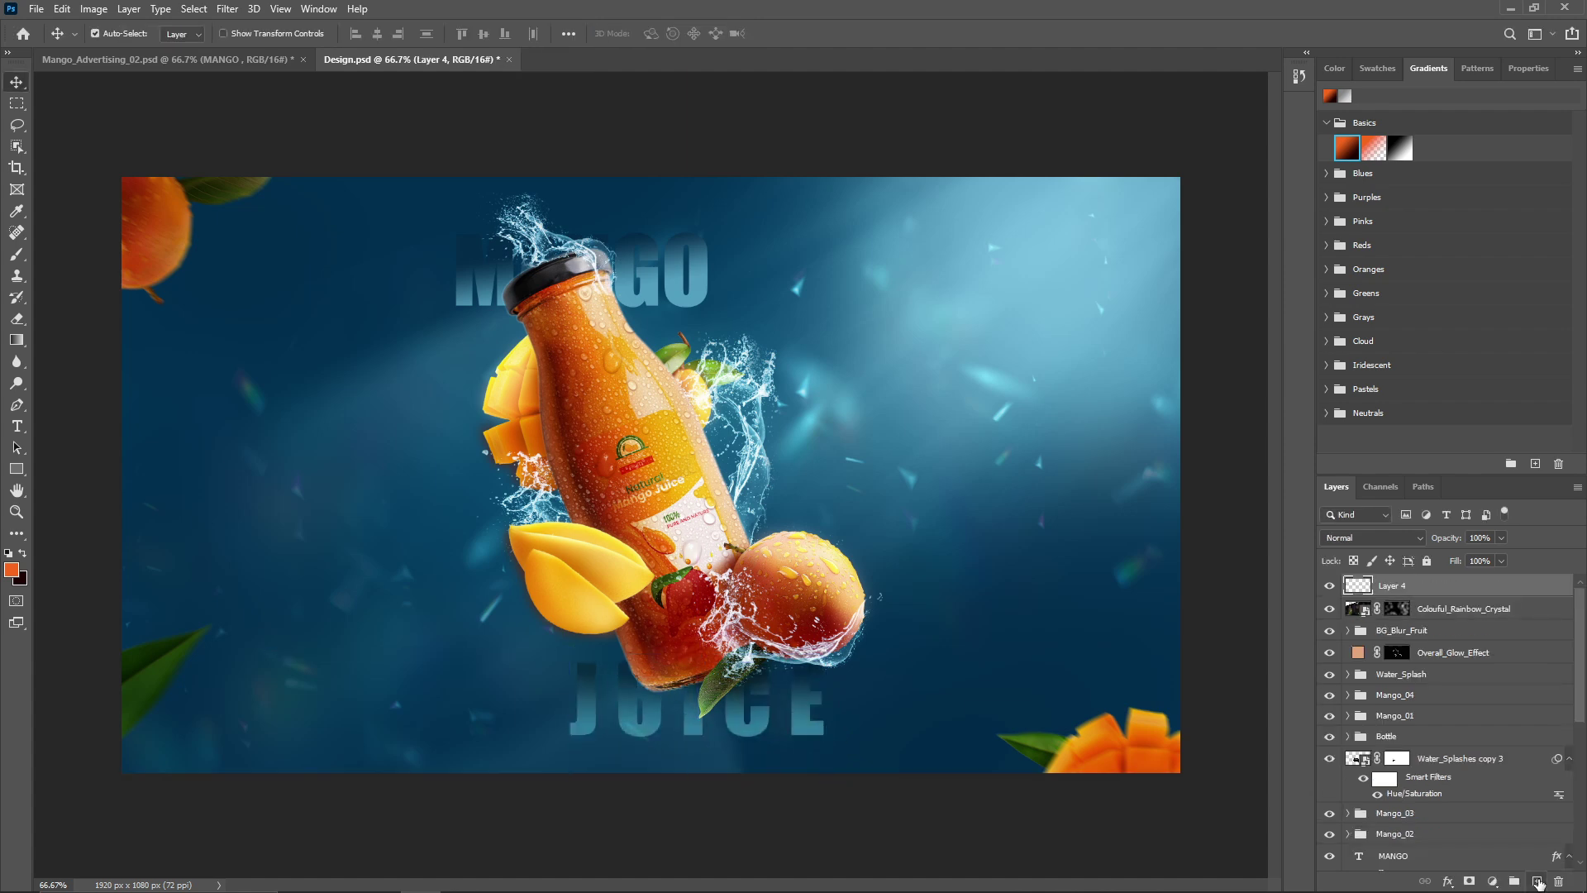
key("ctrl+alt+shift+e")
right_click(1408, 590)
left_click(1261, 423)
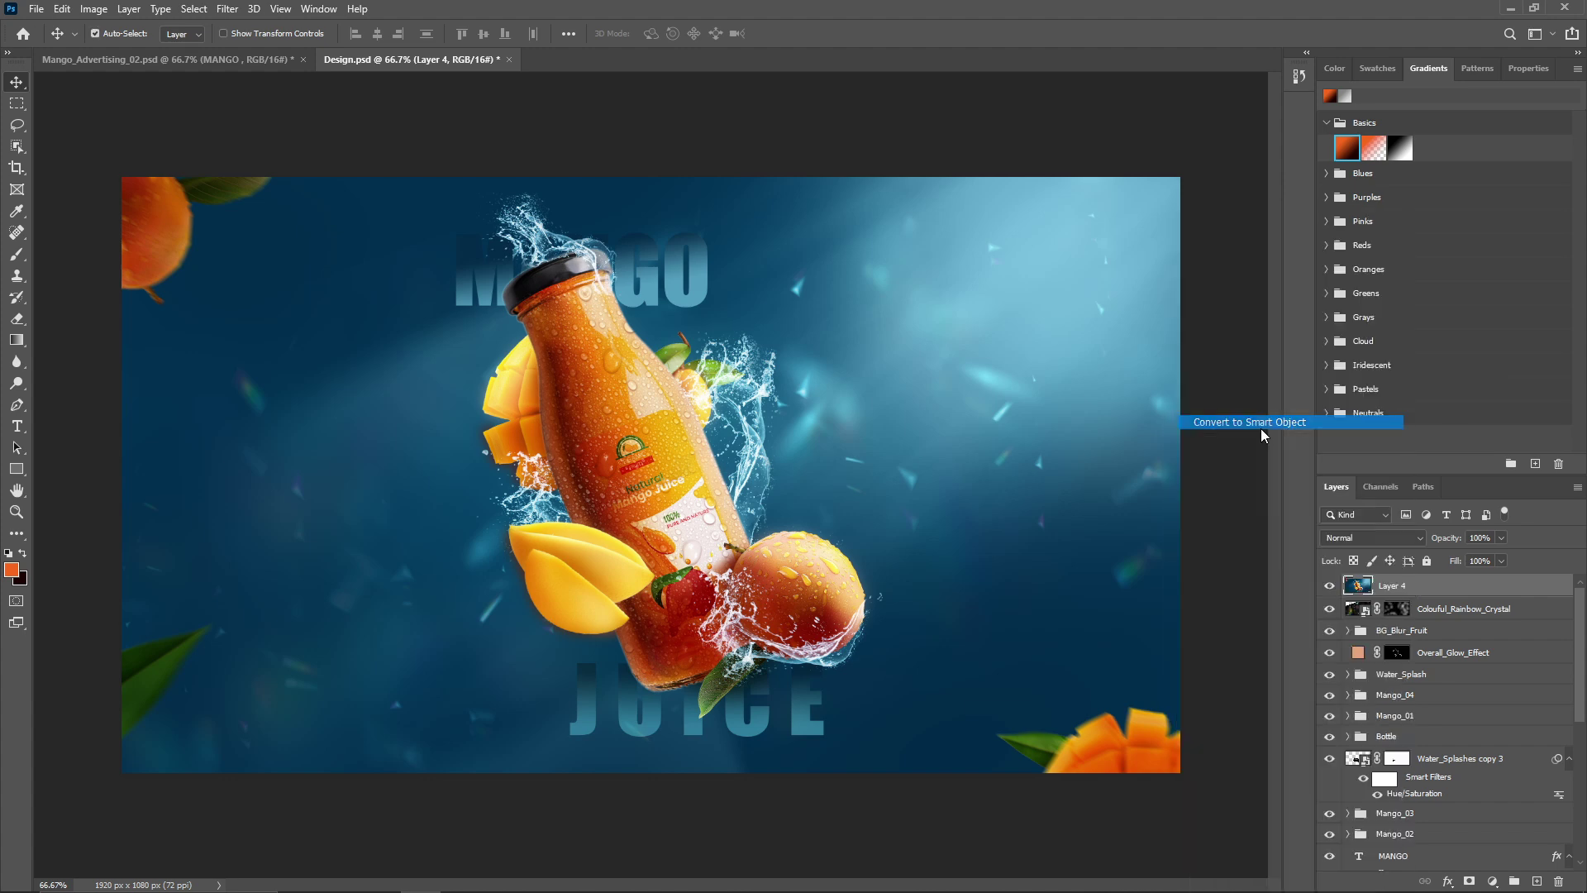
Start the Camera Raw Filter on the merged smart object and adjust its Light settings.
left_click(227, 10)
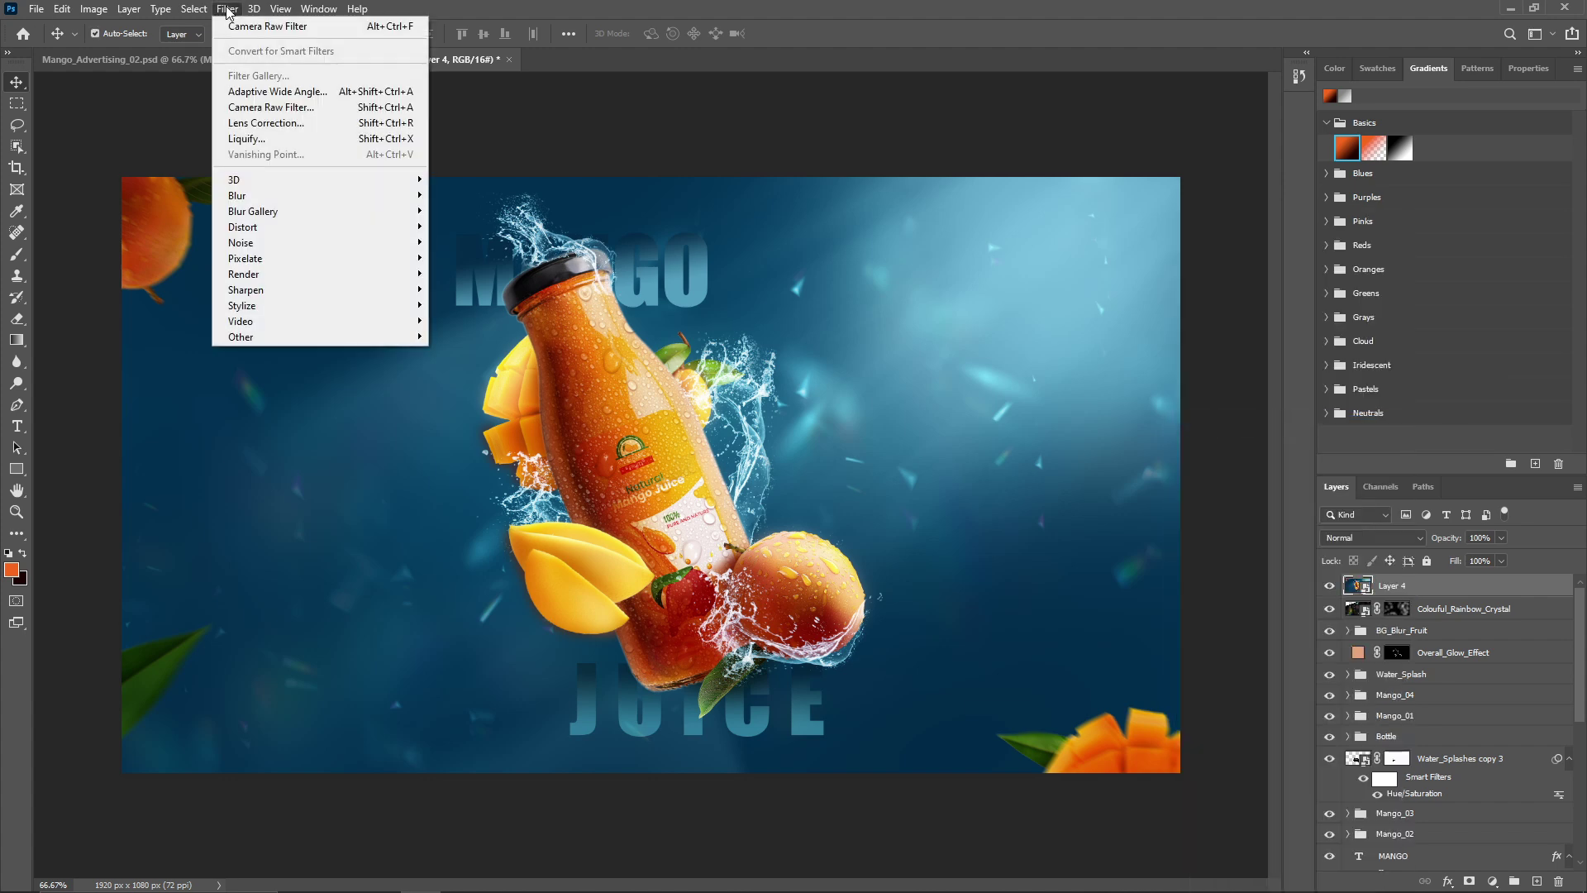
left_click(264, 108)
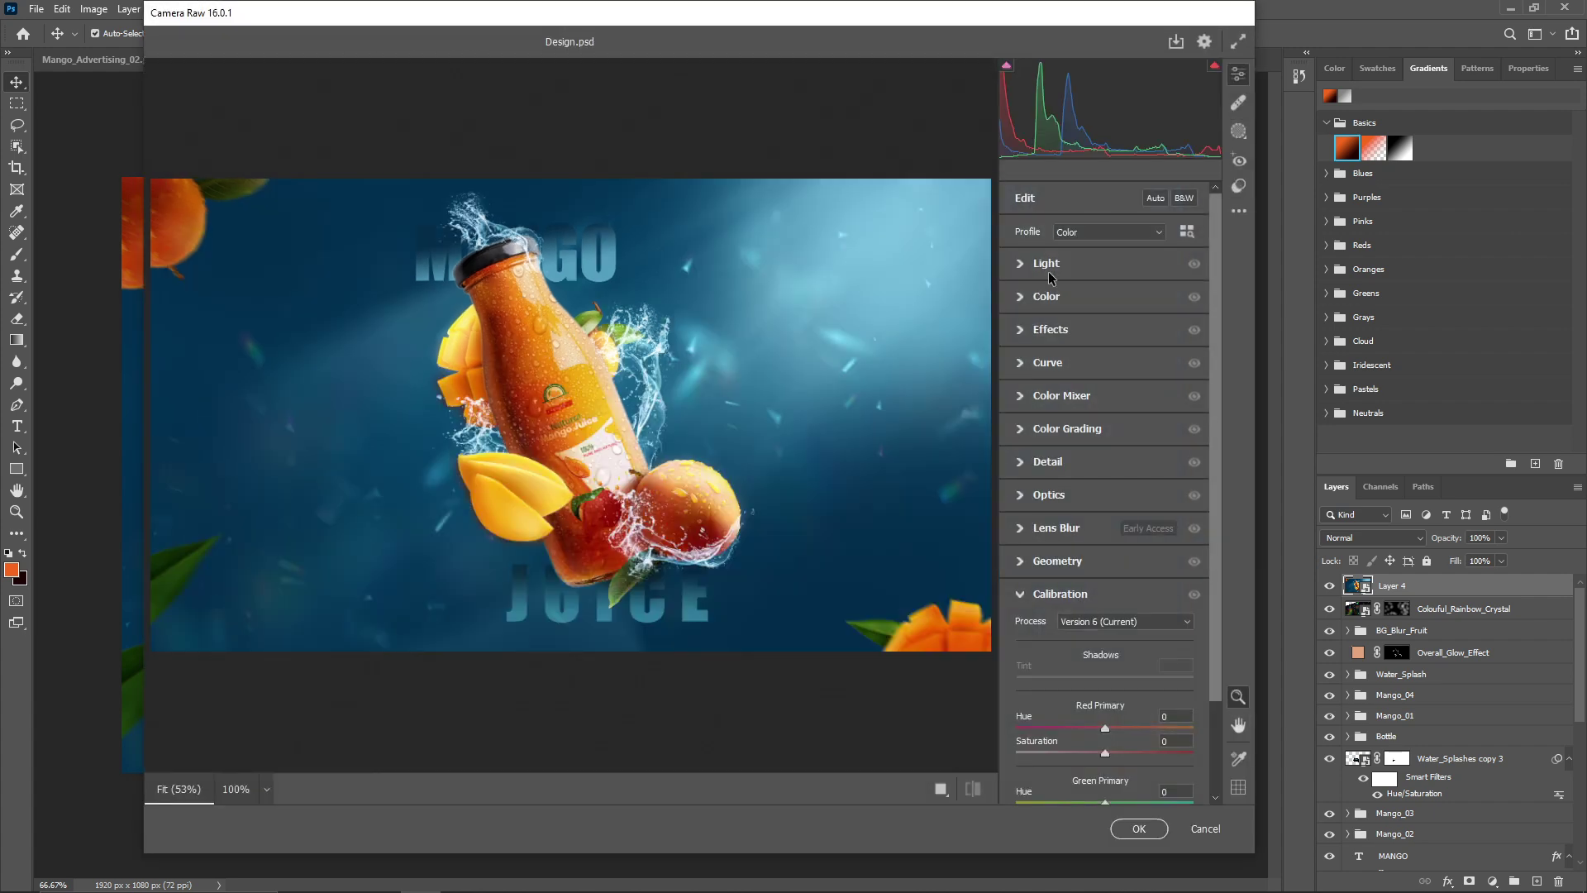
left_click_drag(1149, 316, 1165, 316)
mouse_move(1117, 365)
left_mouse_down()
mouse_move(1132, 366)
mouse_move(1125, 391)
left_mouse_up()
left_click_drag(1130, 419, 1133, 360)
Refine the filter's Color and Detail settings and set the Blue Primary hue to -6 in Calibration.
left_click(1051, 463)
left_click(1045, 296)
left_click(1051, 329)
left_click(1064, 606)
left_click(1060, 734)
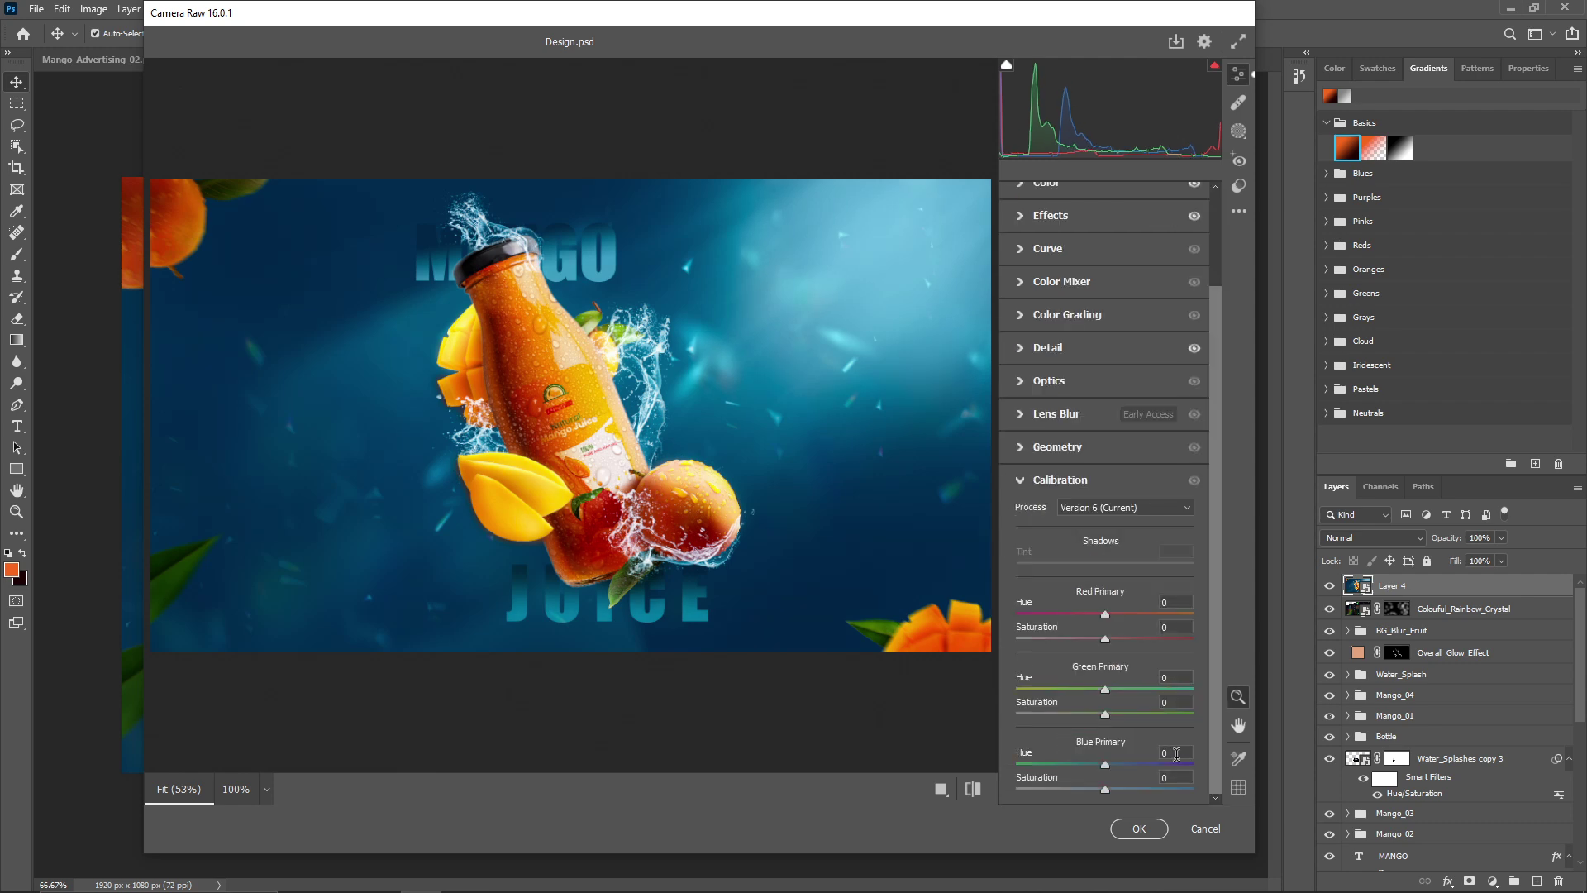
Compare the colour grade with the default settings and apply the Camera Raw Filter.
left_click(973, 788)
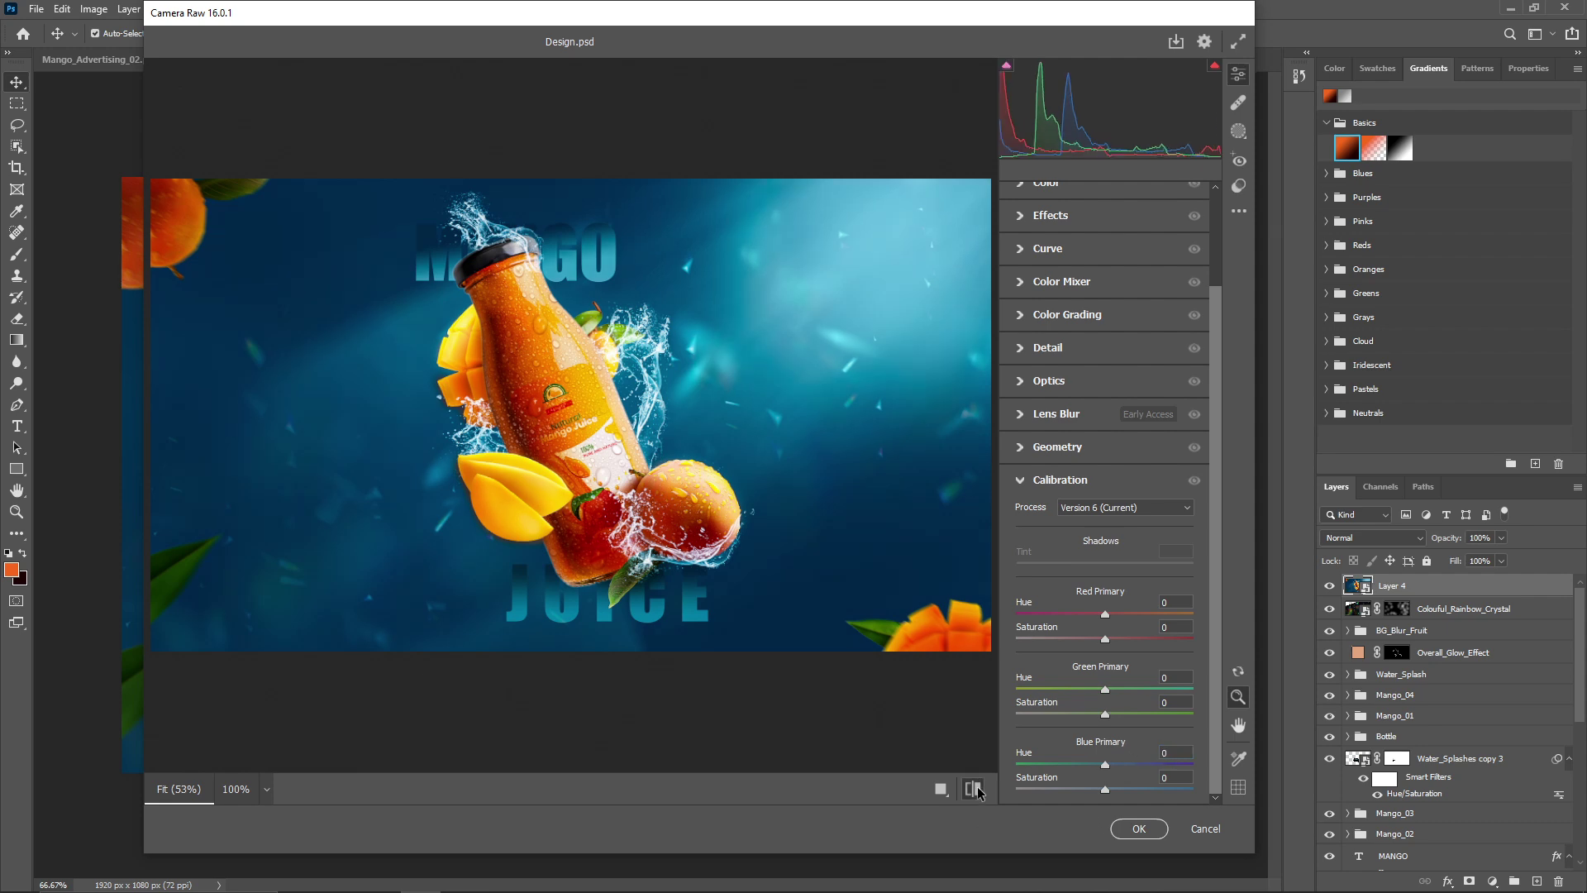
left_click(973, 789)
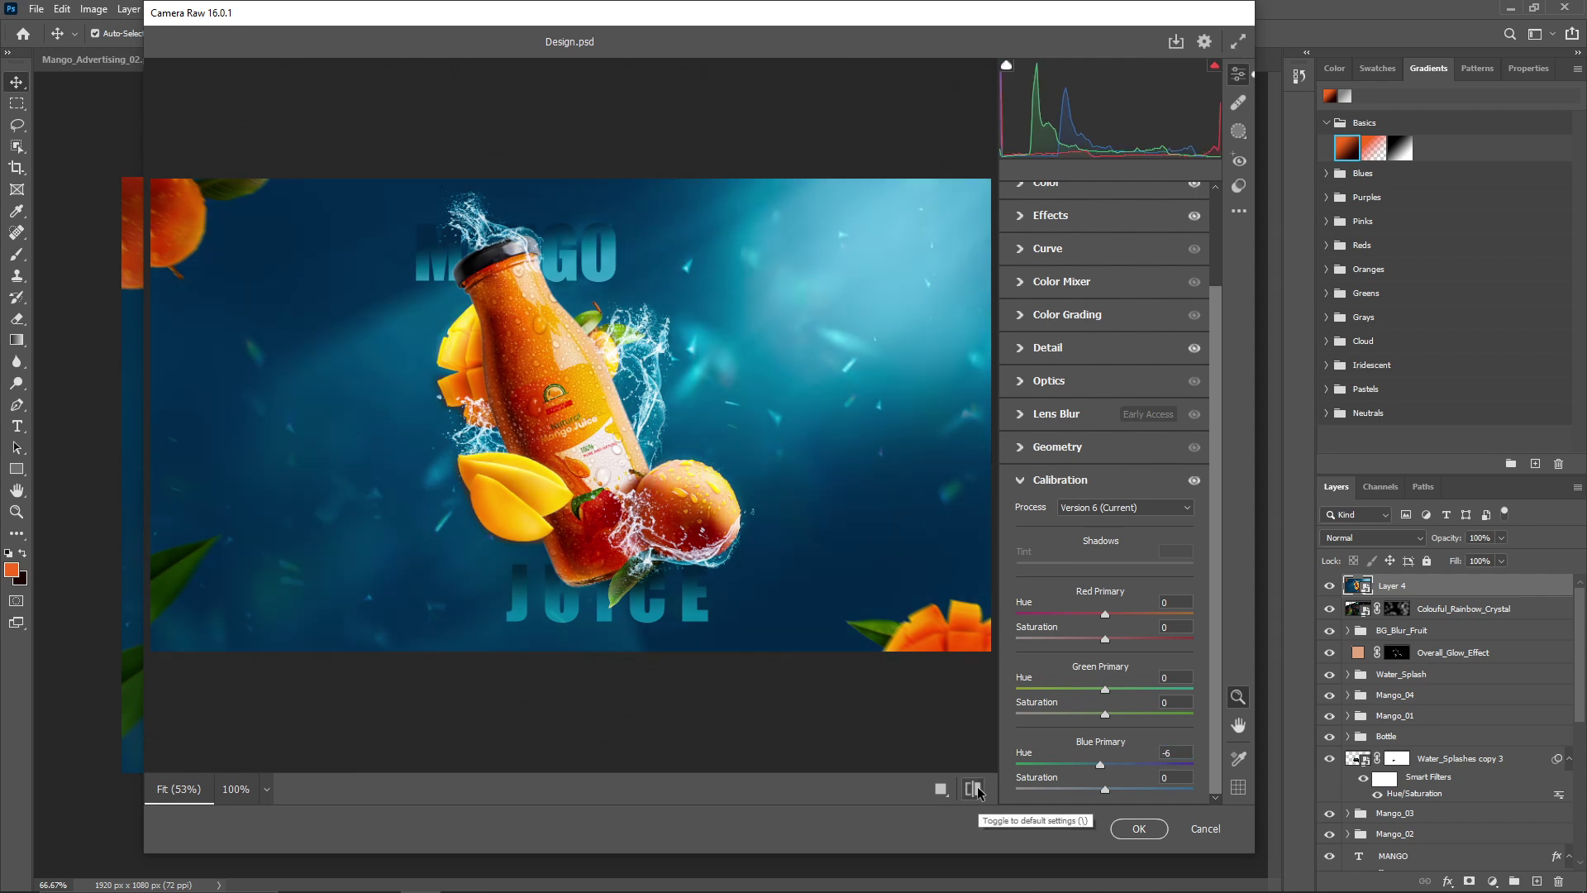
left_click(1137, 828)
Rename the filtered merged layer Final_Image.
double_click(1397, 584)
type("Final_Image")
key("Return")
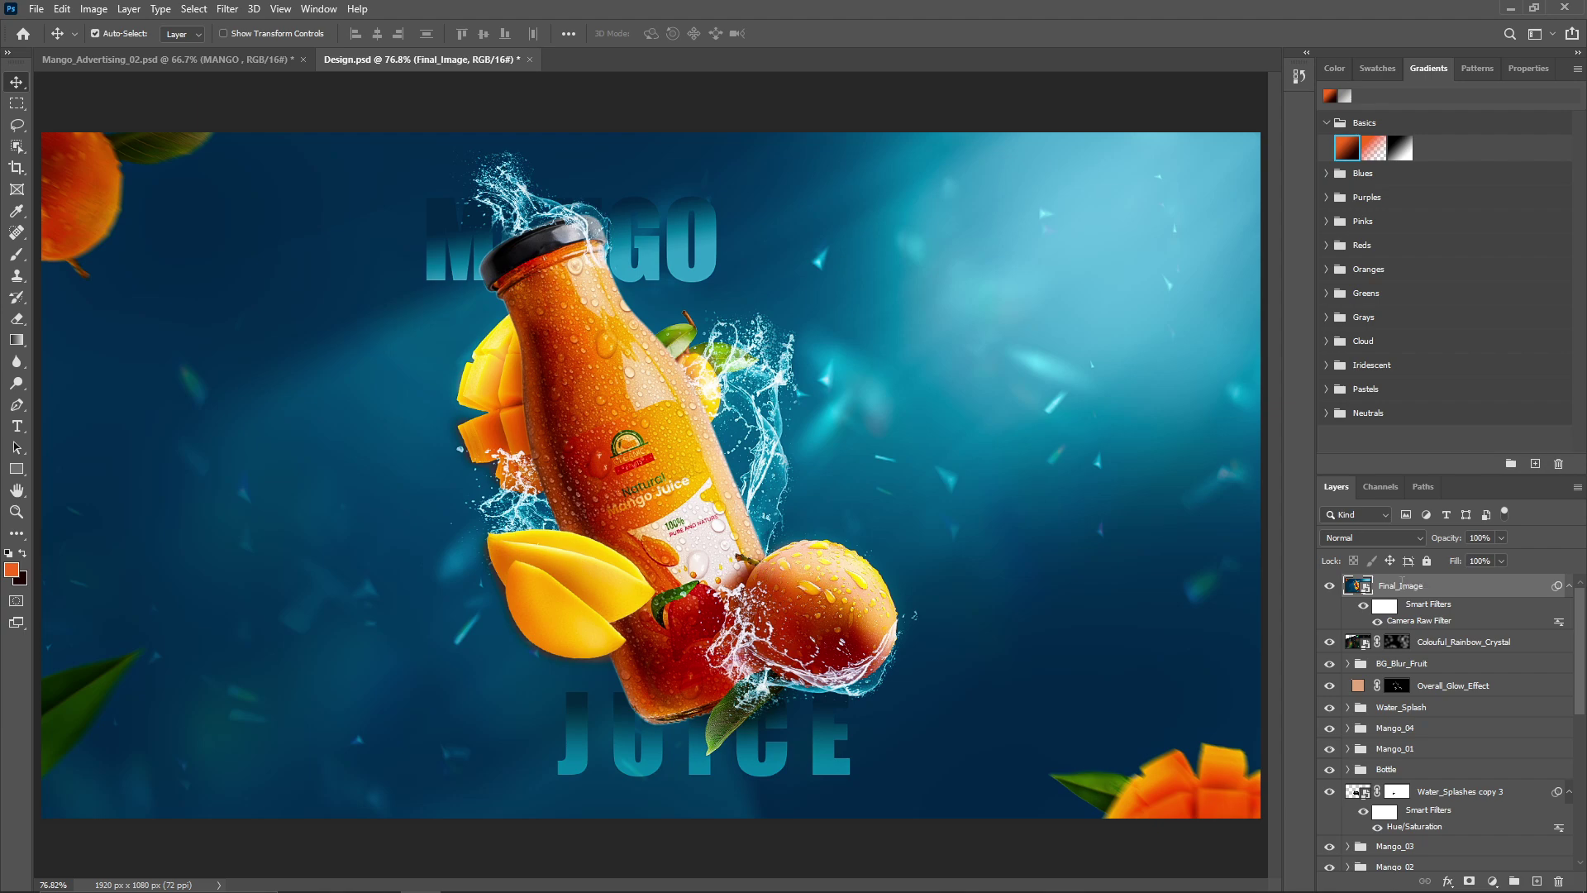